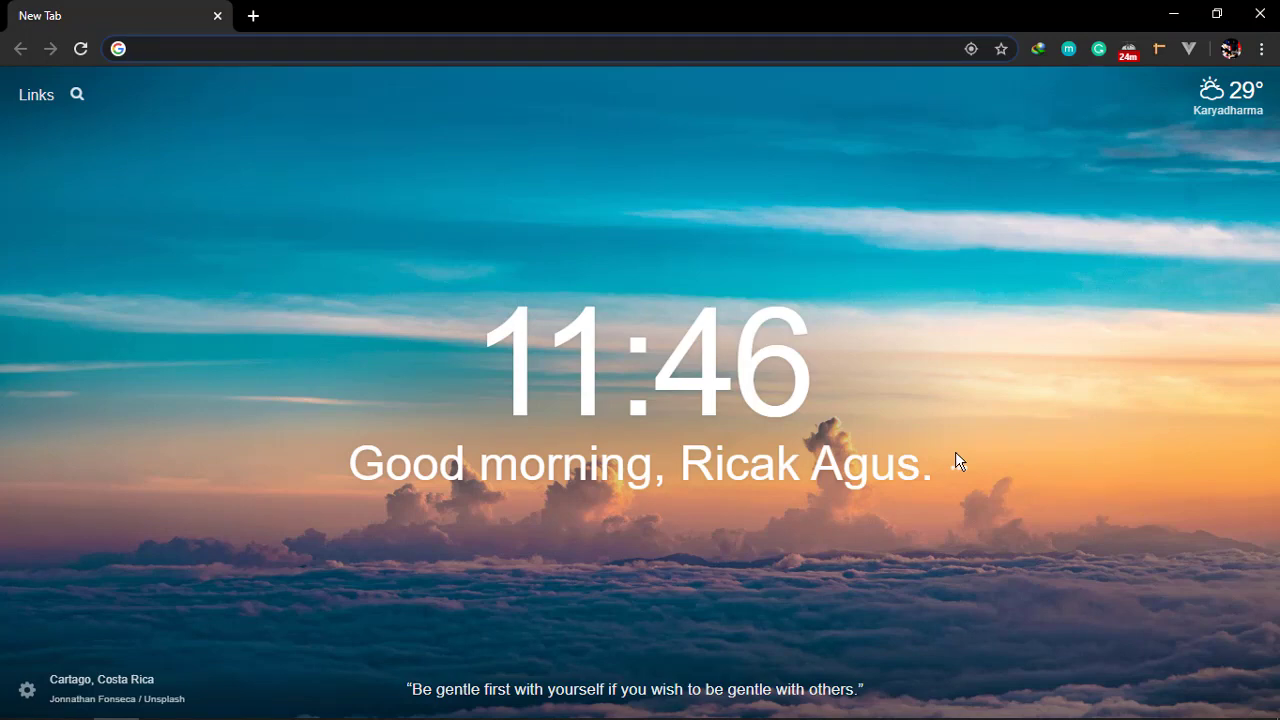
Load the local Data Mahasiswa site at localhost:8080/datamhs
{"action": "type", "text": ";"}
{"action": "key", "text": "BackSpace"}
{"action": "type", "text": "lca"}
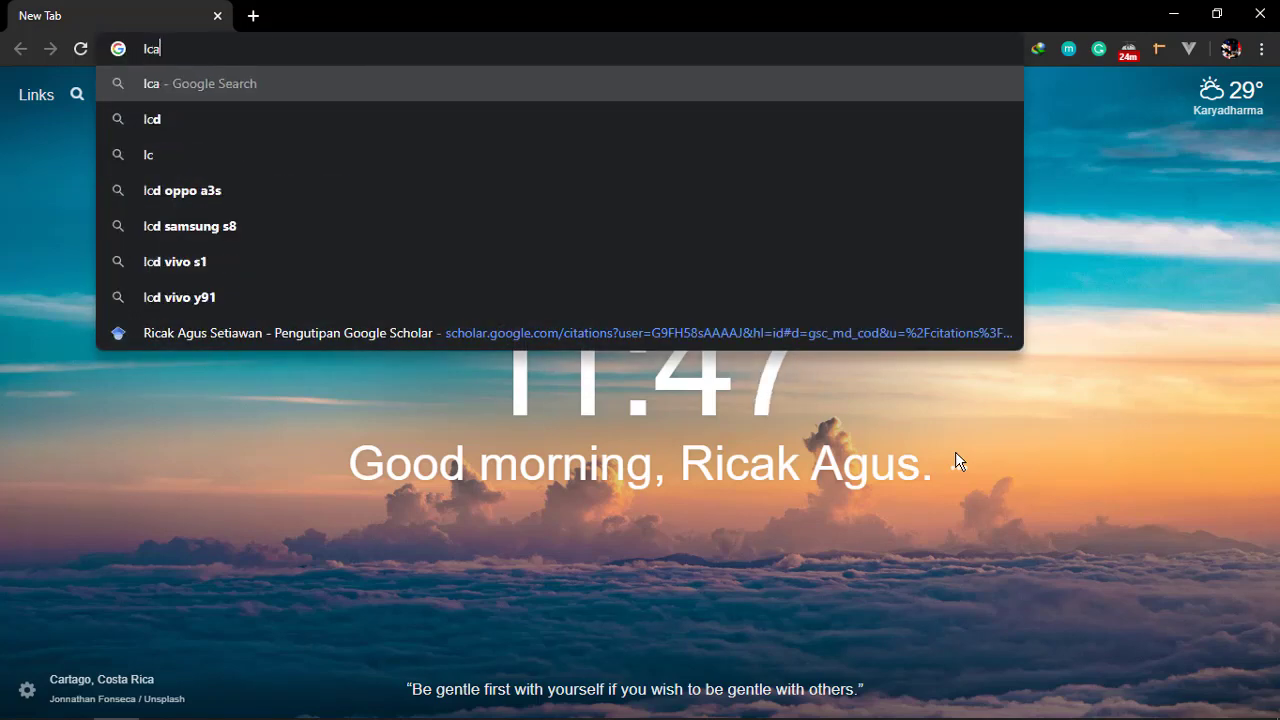
{"action": "key", "text": "BackSpace"}
{"action": "key", "text": "BackSpace"}
{"action": "type", "text": "ocalhost:8080/d"}
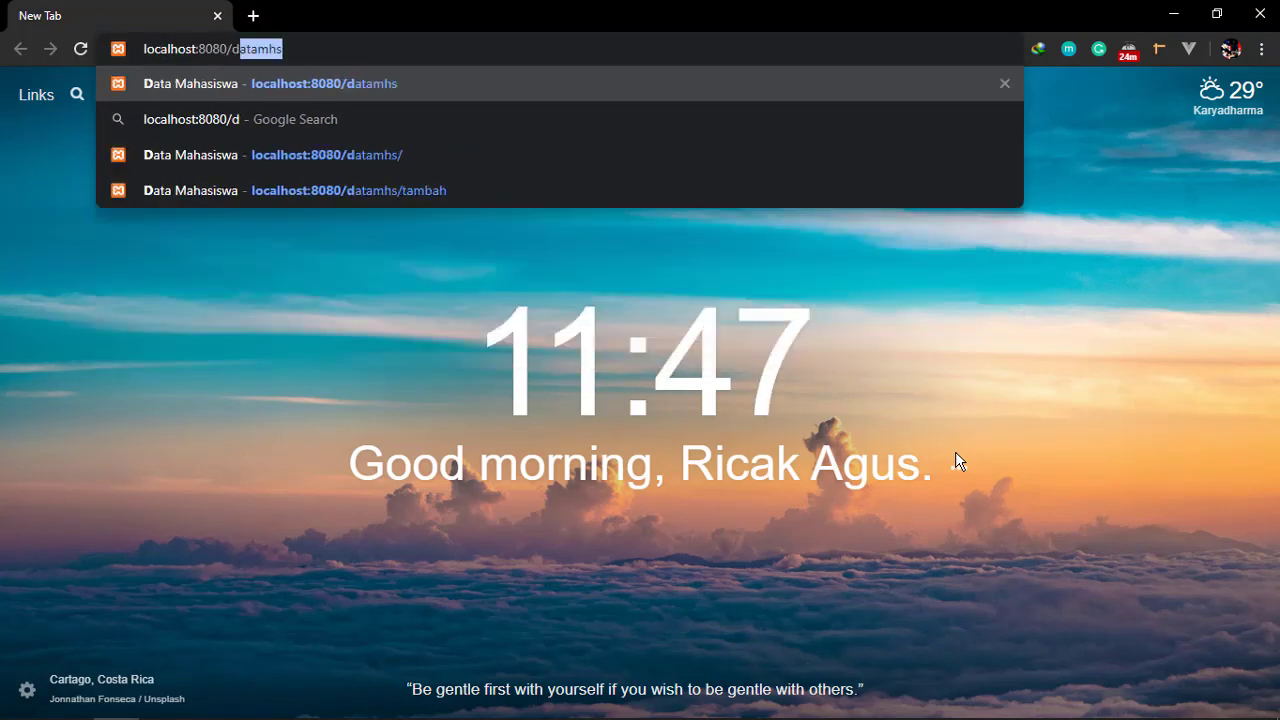
{"action": "type", "text": "ata"}
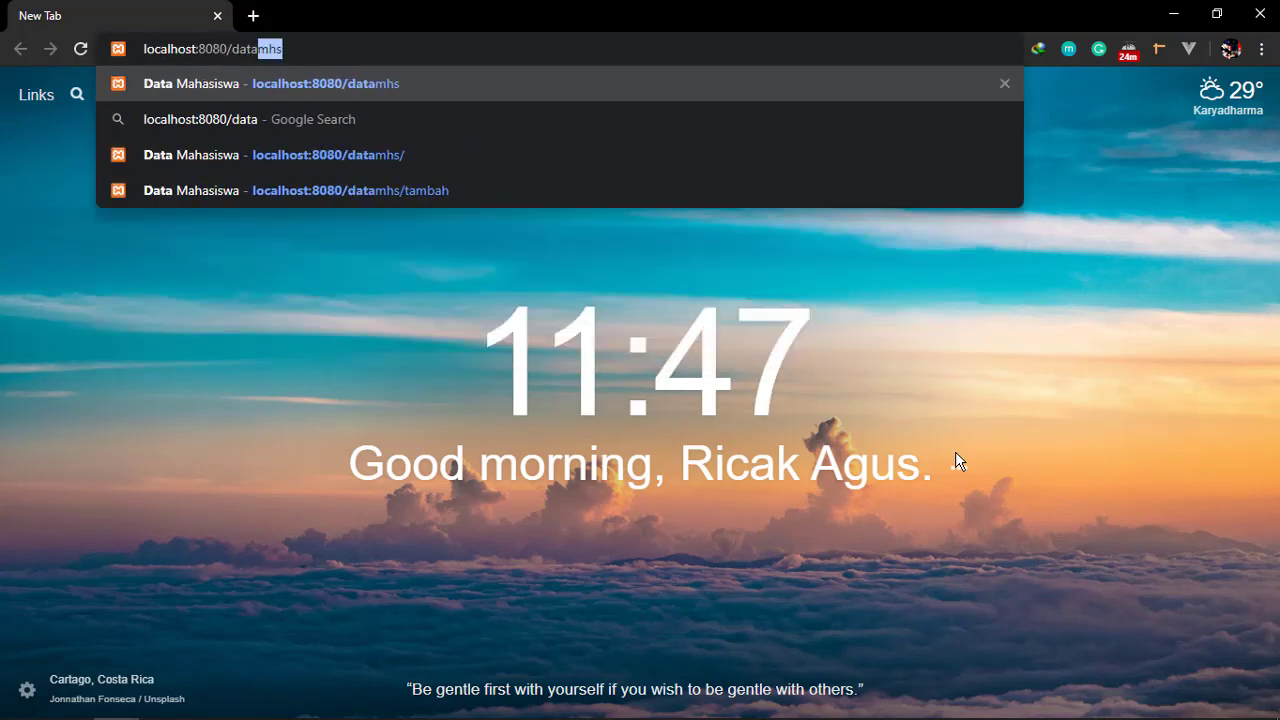
{"action": "key", "text": "Return"}
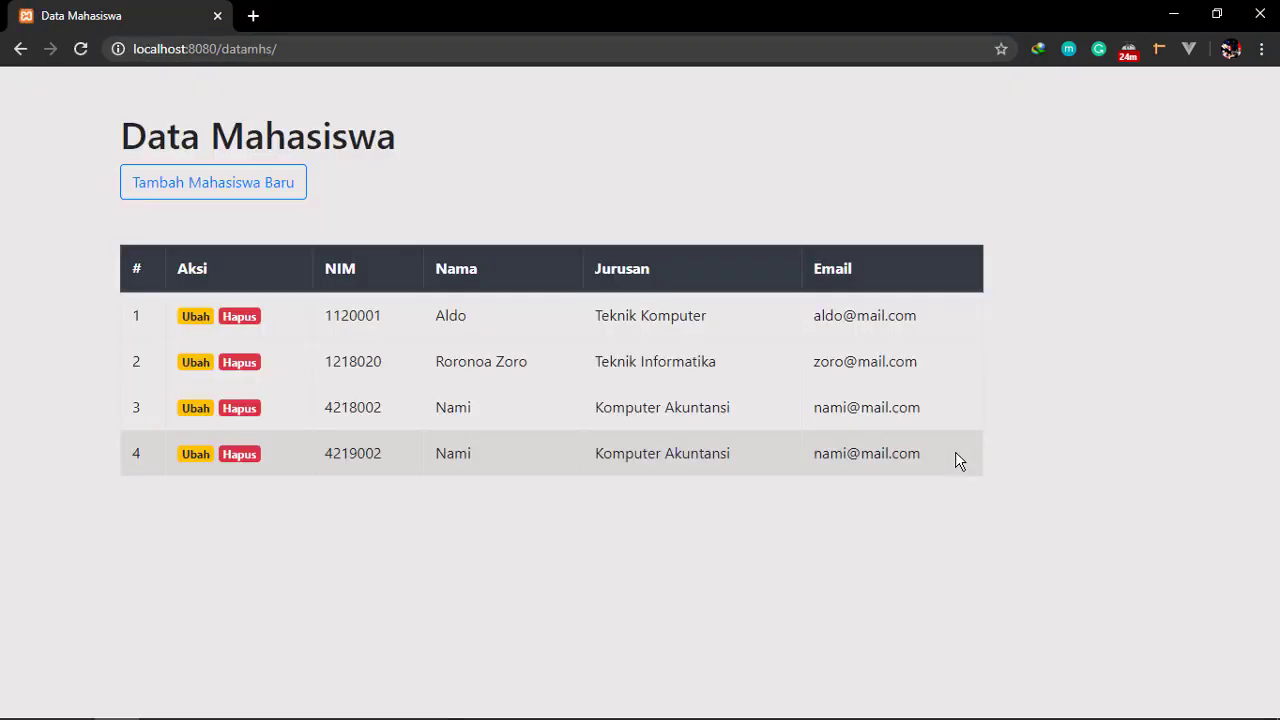
Check the add-student form, return to the four-student list, and select the address
{"action": "left_click", "coordinate": [257, 195]}
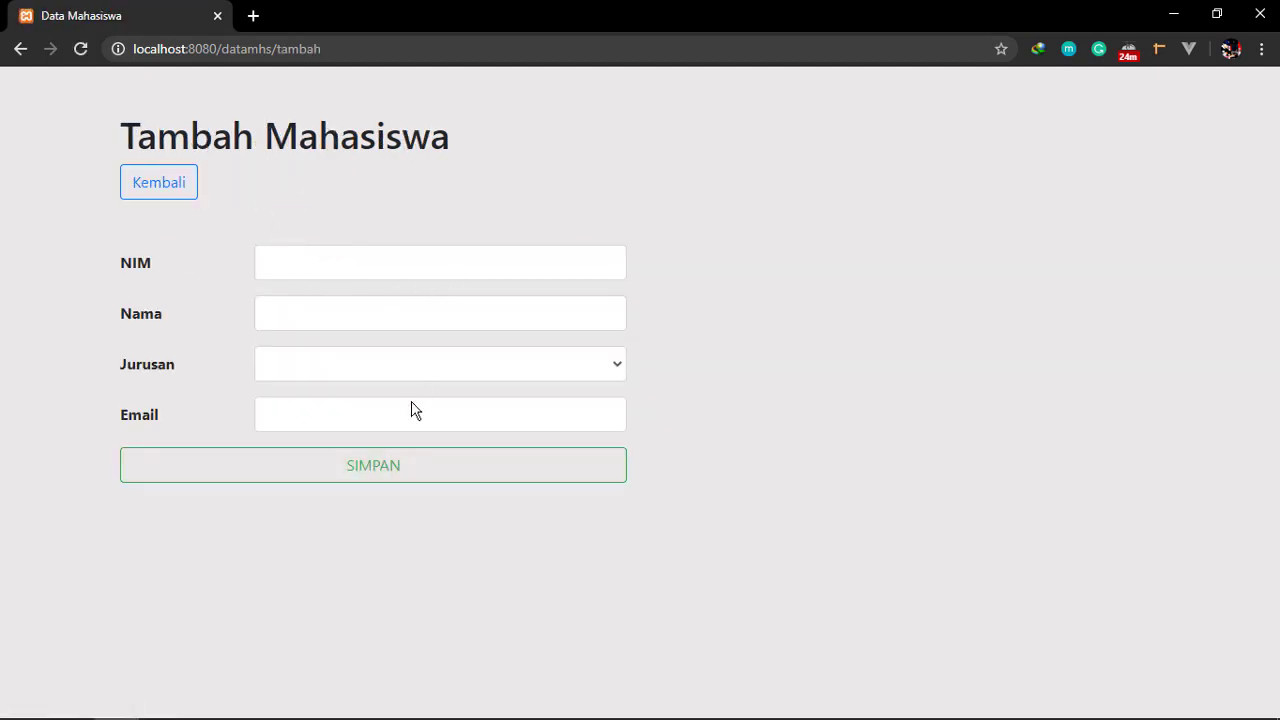
{"action": "left_click", "coordinate": [346, 273]}
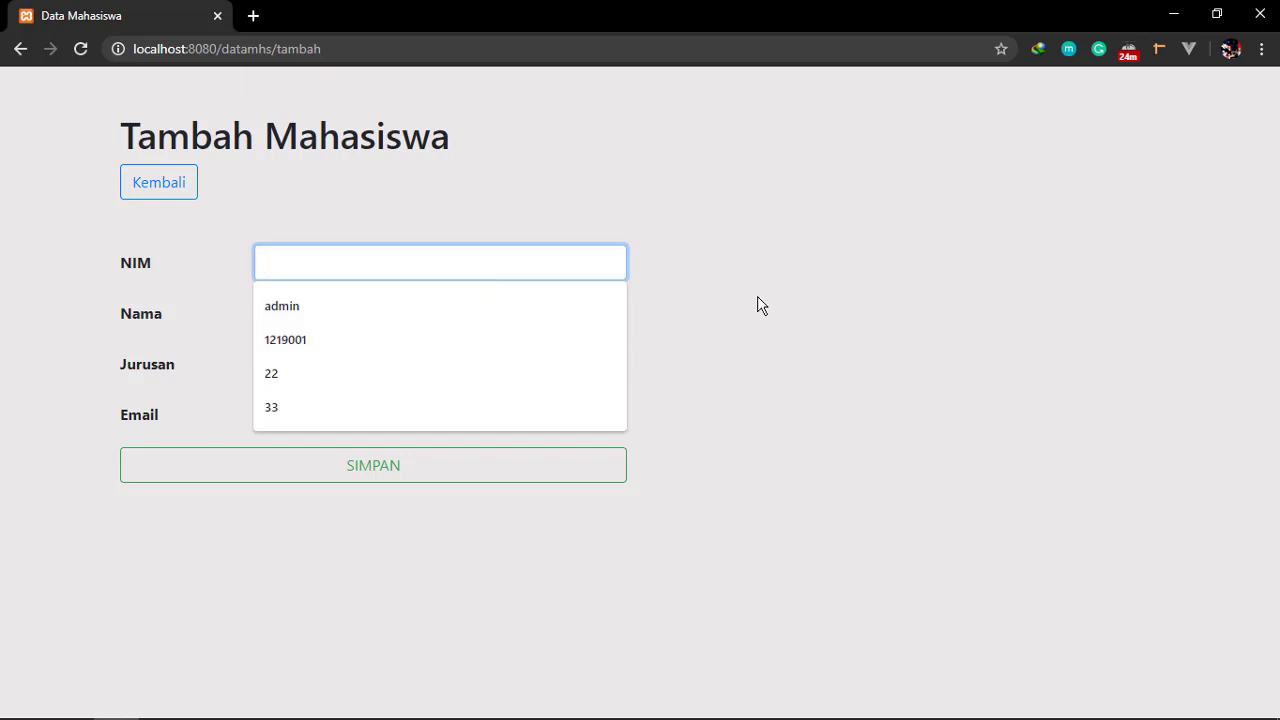
{"action": "left_click", "coordinate": [226, 228]}
{"action": "left_click", "coordinate": [126, 188]}
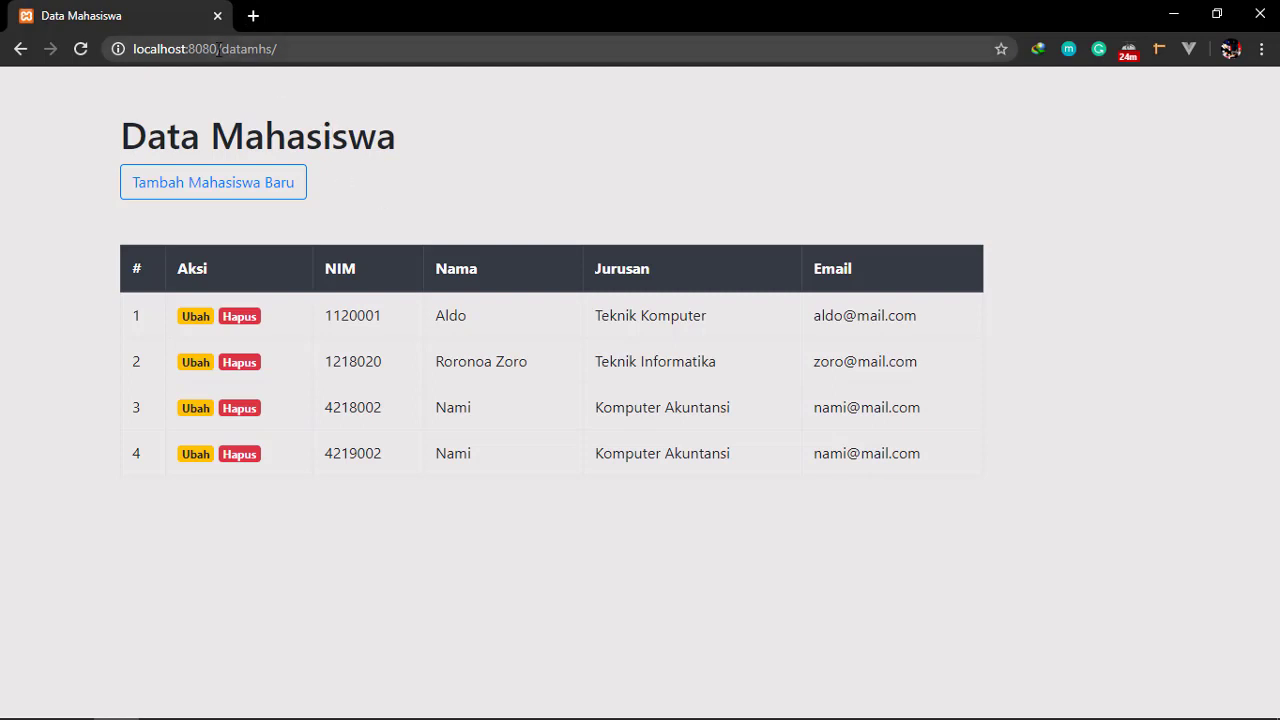
{"action": "left_click_drag", "start_coordinate": [218, 48], "coordinate": [133, 48]}
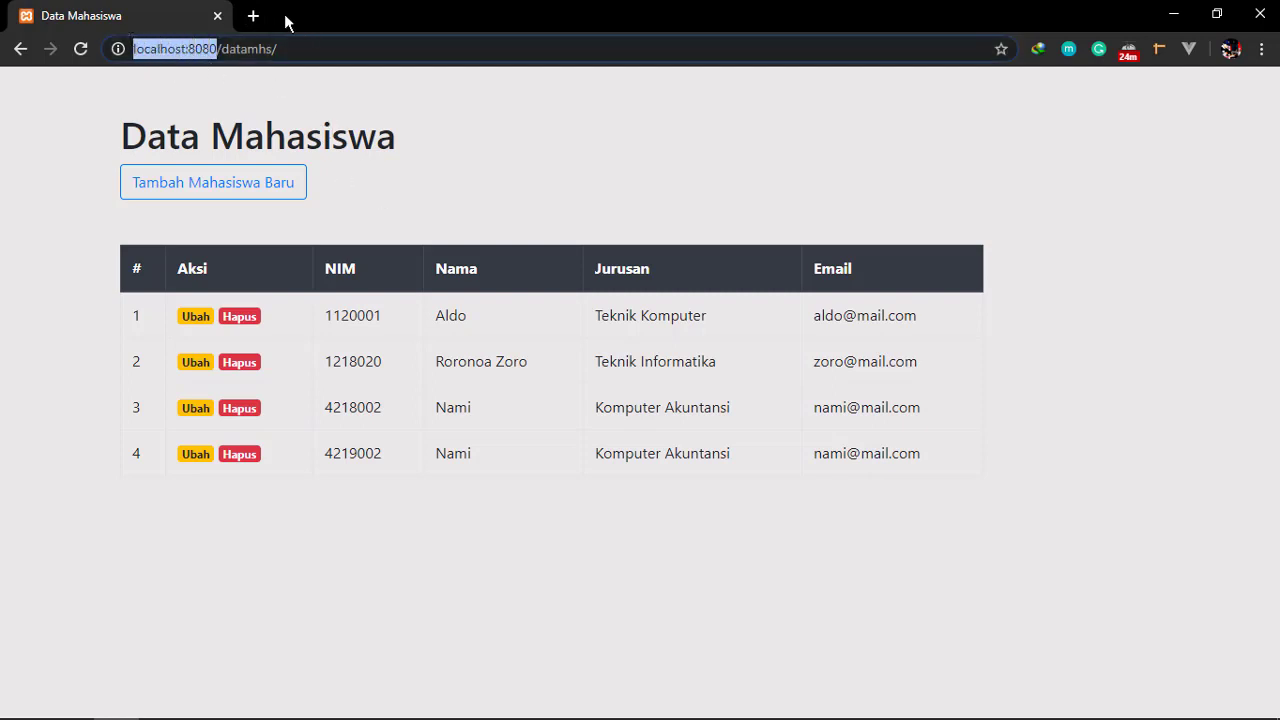
{"action": "left_click", "coordinate": [35, 128]}
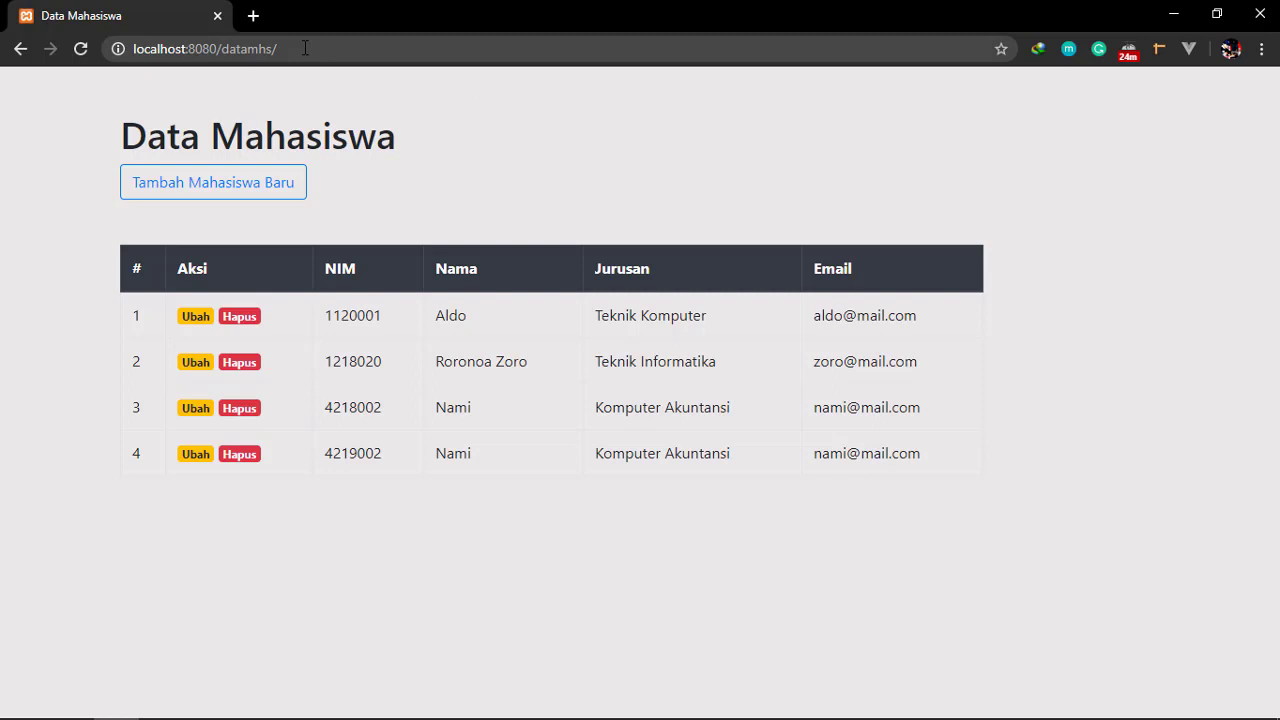
{"action": "left_click", "coordinate": [305, 48]}
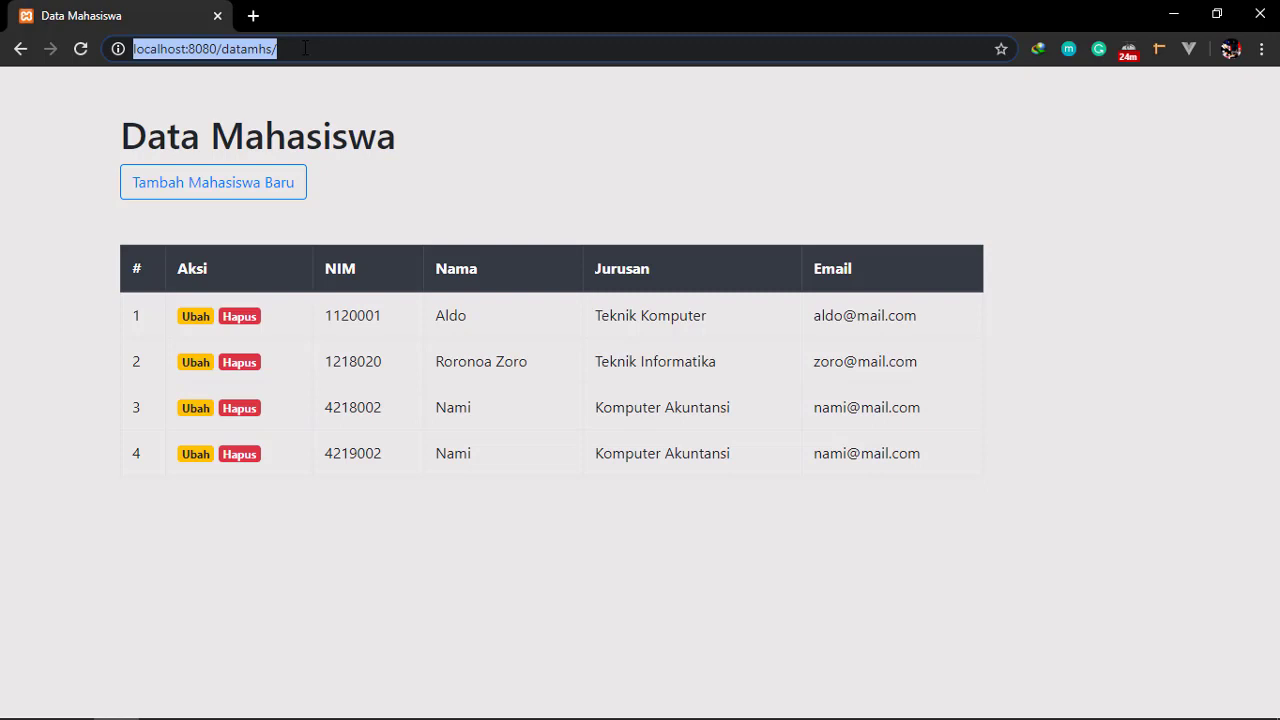
Go to 000webhost.com and open its SIGN IN page
{"action": "type", "text": "00"}
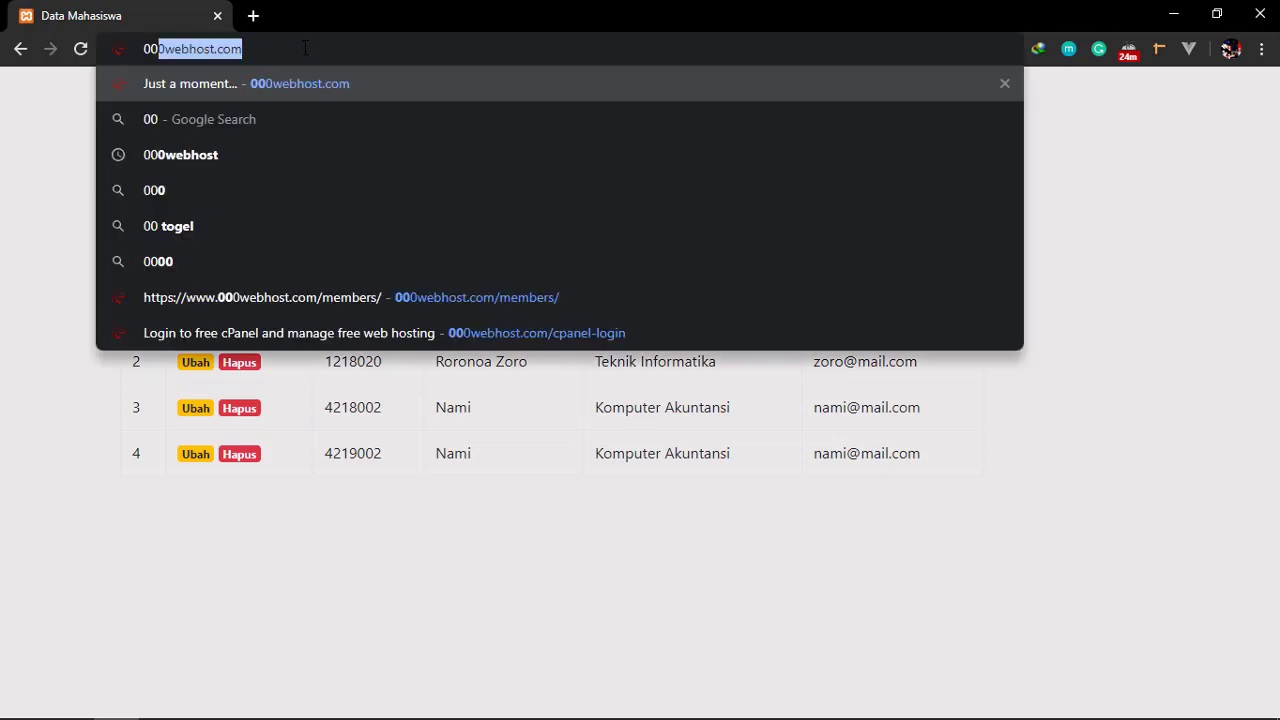
{"action": "key", "text": "Right"}
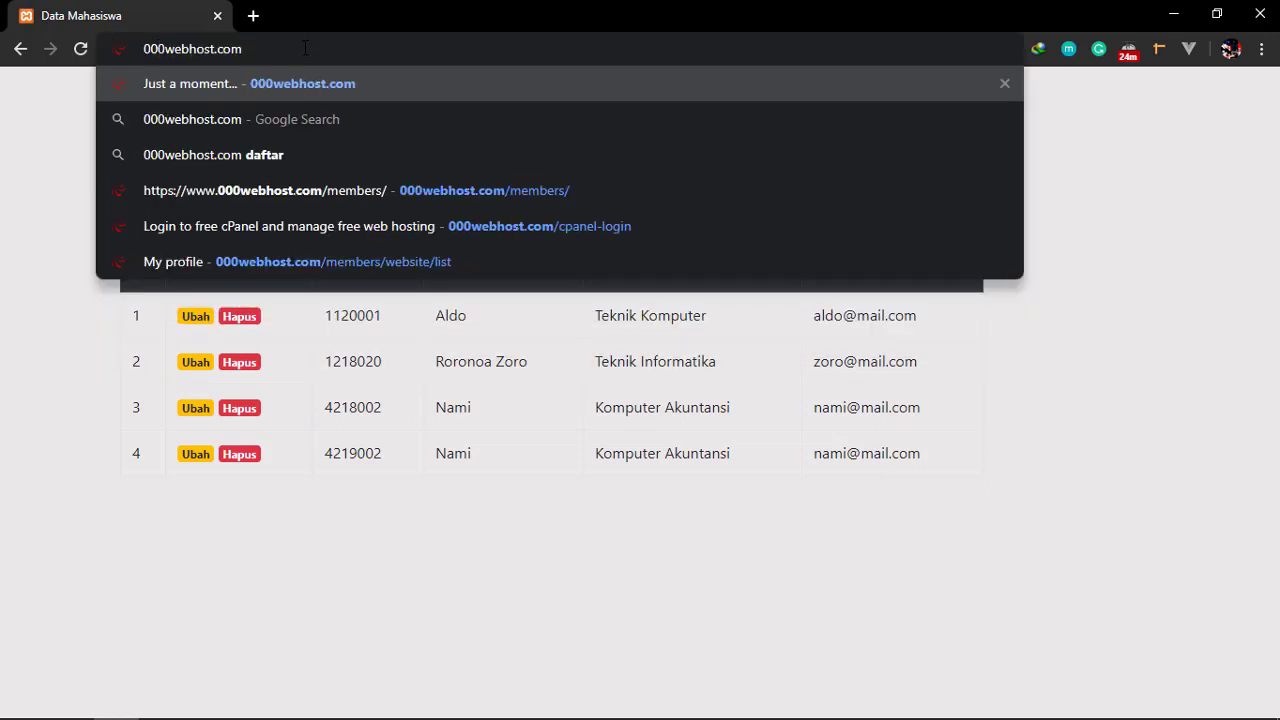
{"action": "key", "text": "Return"}
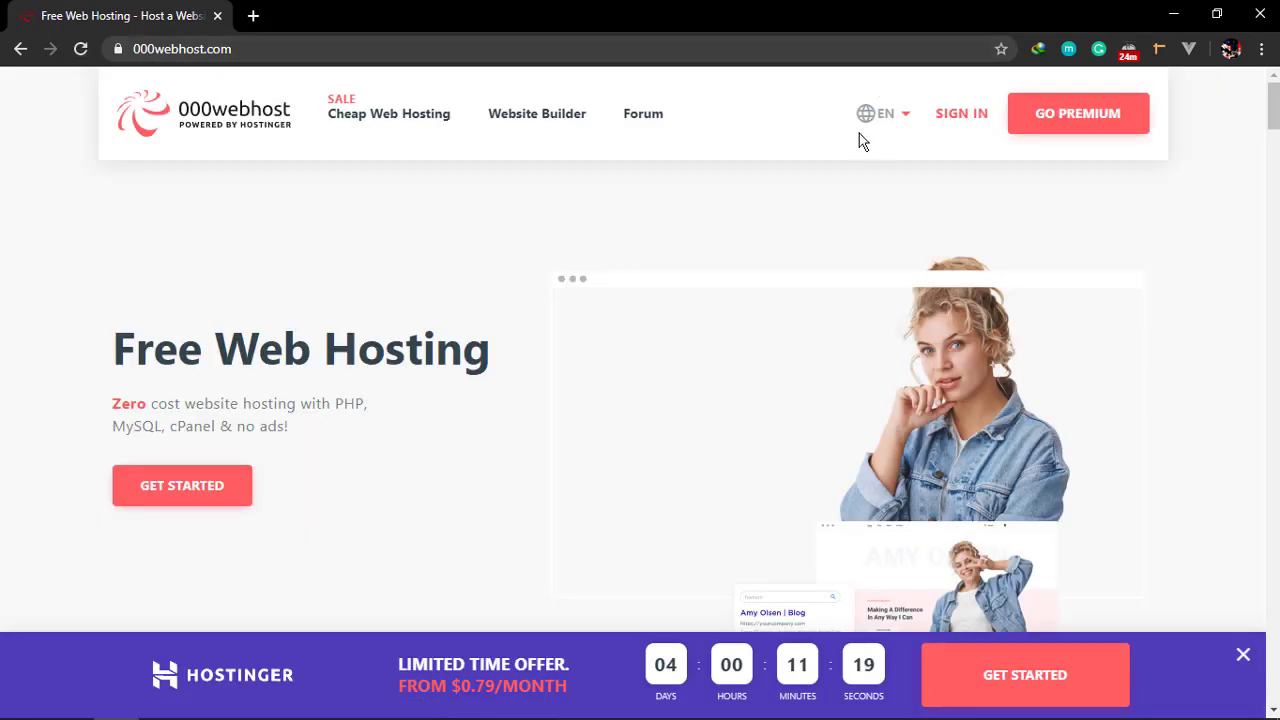
{"action": "scroll", "coordinate": [486, 289], "scroll_direction": "down", "scroll_amount": 3}
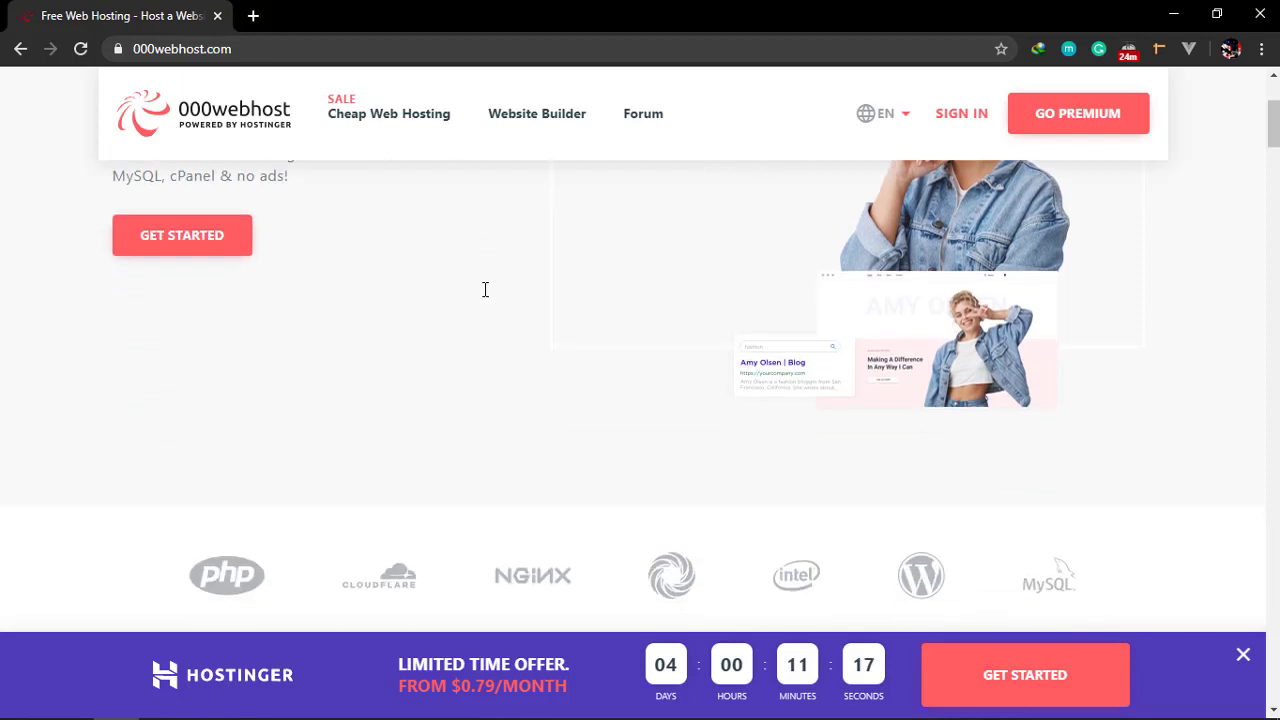
{"action": "scroll", "coordinate": [725, 254], "scroll_direction": "up", "scroll_amount": 3}
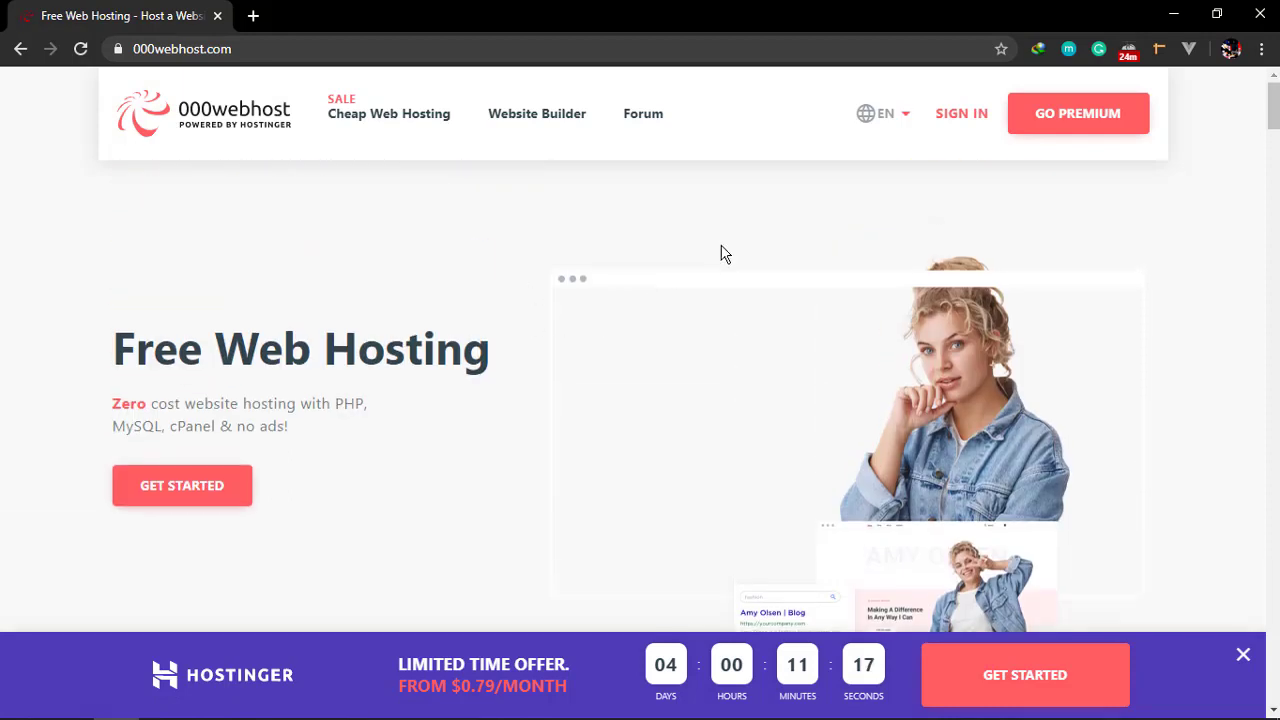
{"action": "left_click", "coordinate": [981, 116]}
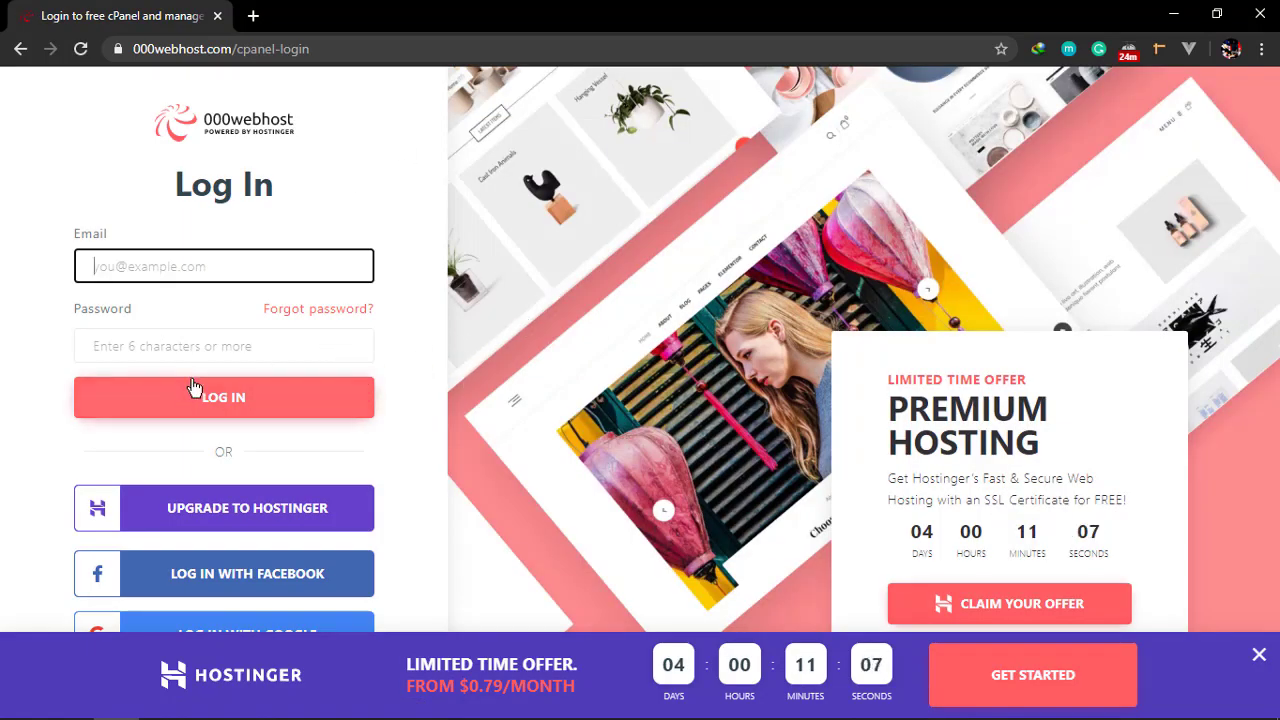
Dismiss the Hostinger offer, switch to Sign Up, and fill in the account e-mail from autofill
{"action": "left_click", "coordinate": [1259, 656]}
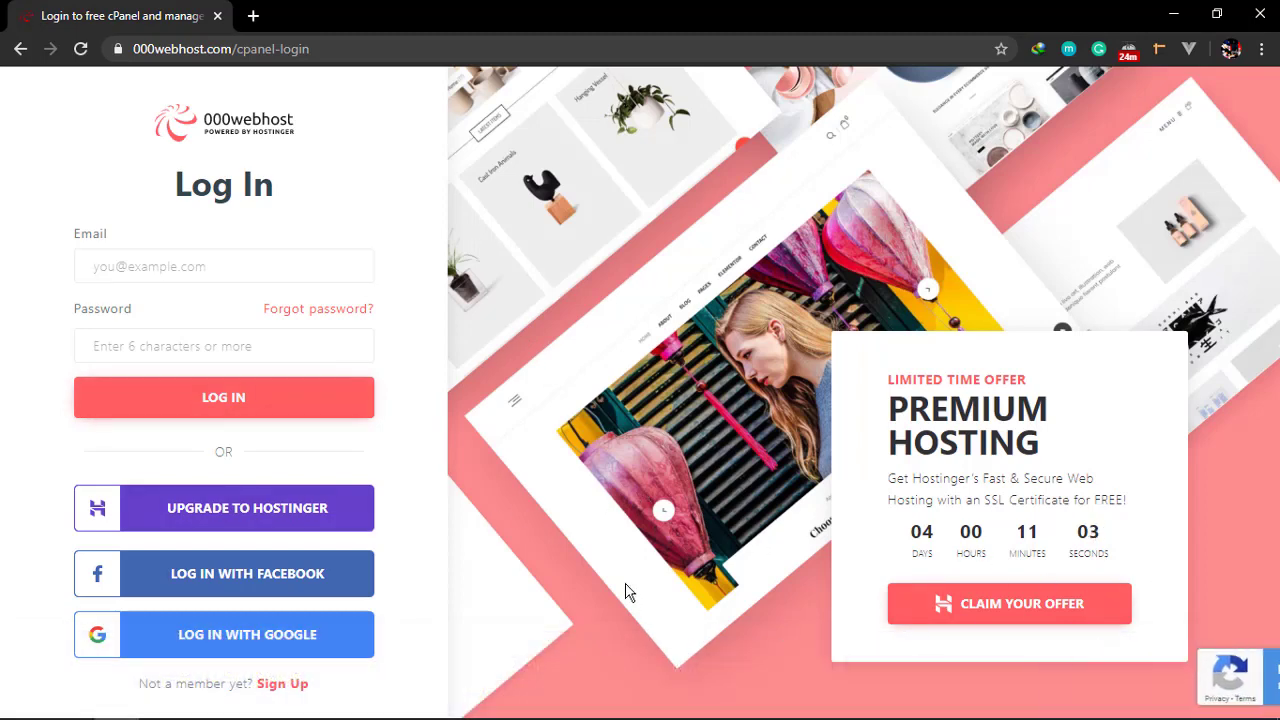
{"action": "left_click", "coordinate": [290, 686]}
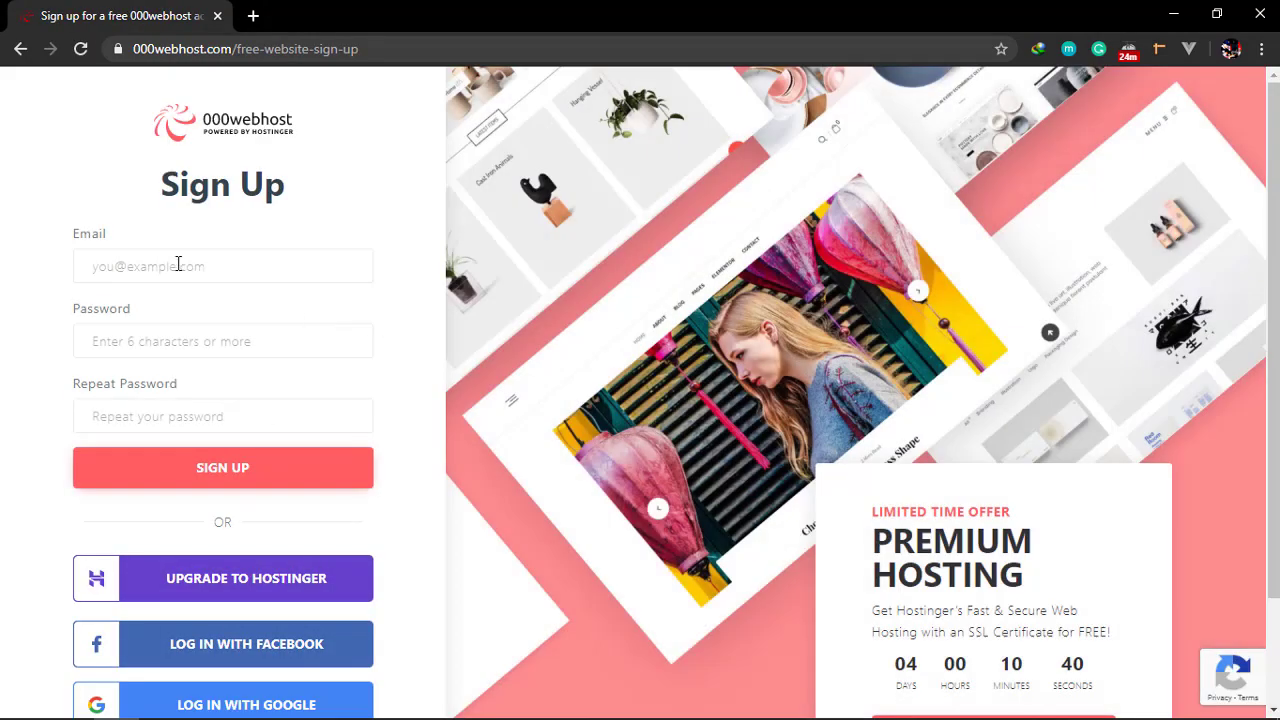
{"action": "left_click", "coordinate": [179, 267]}
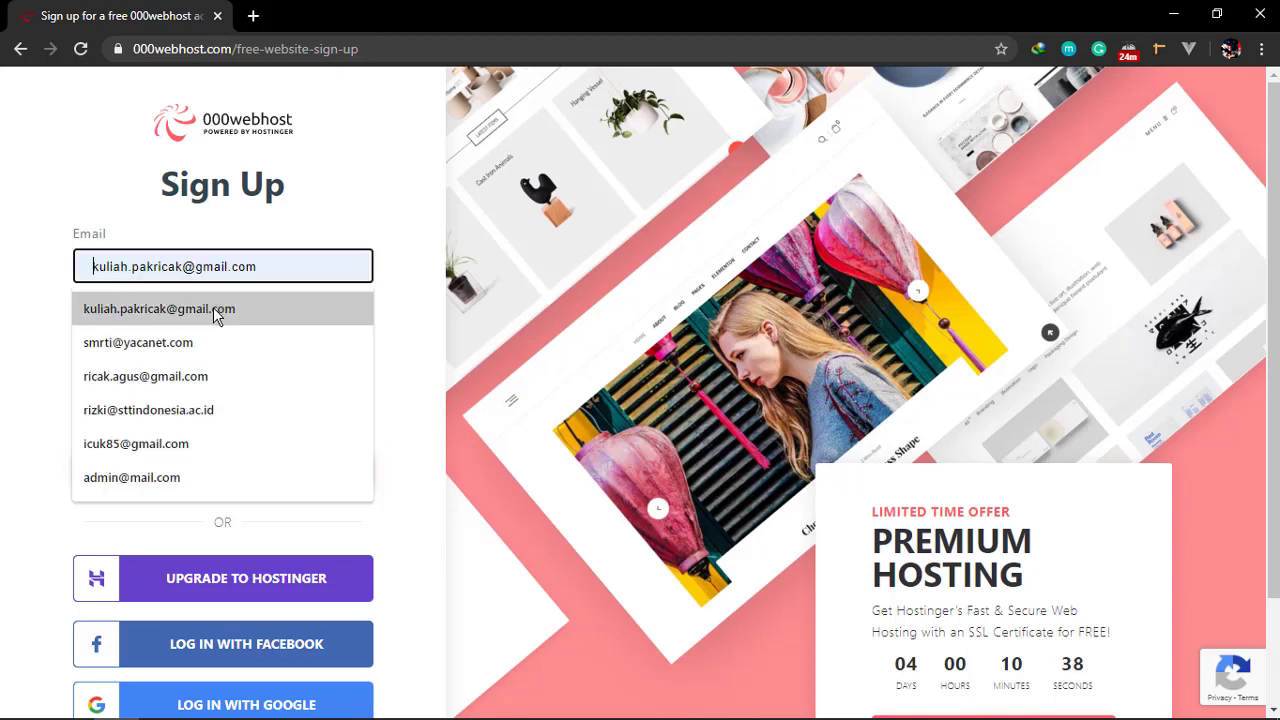
{"action": "left_click", "coordinate": [210, 306]}
{"action": "scroll", "coordinate": [260, 555], "scroll_direction": "down", "scroll_amount": 1}
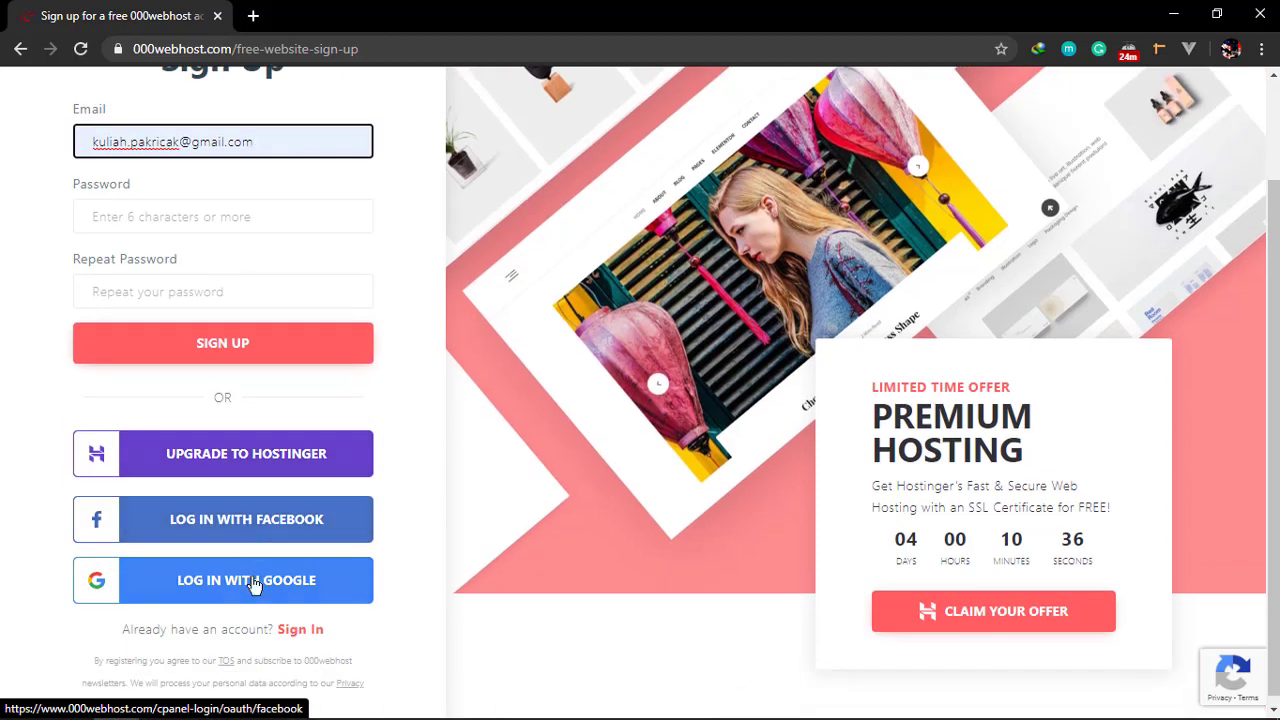
{"action": "scroll", "coordinate": [250, 548], "scroll_direction": "up", "scroll_amount": 1}
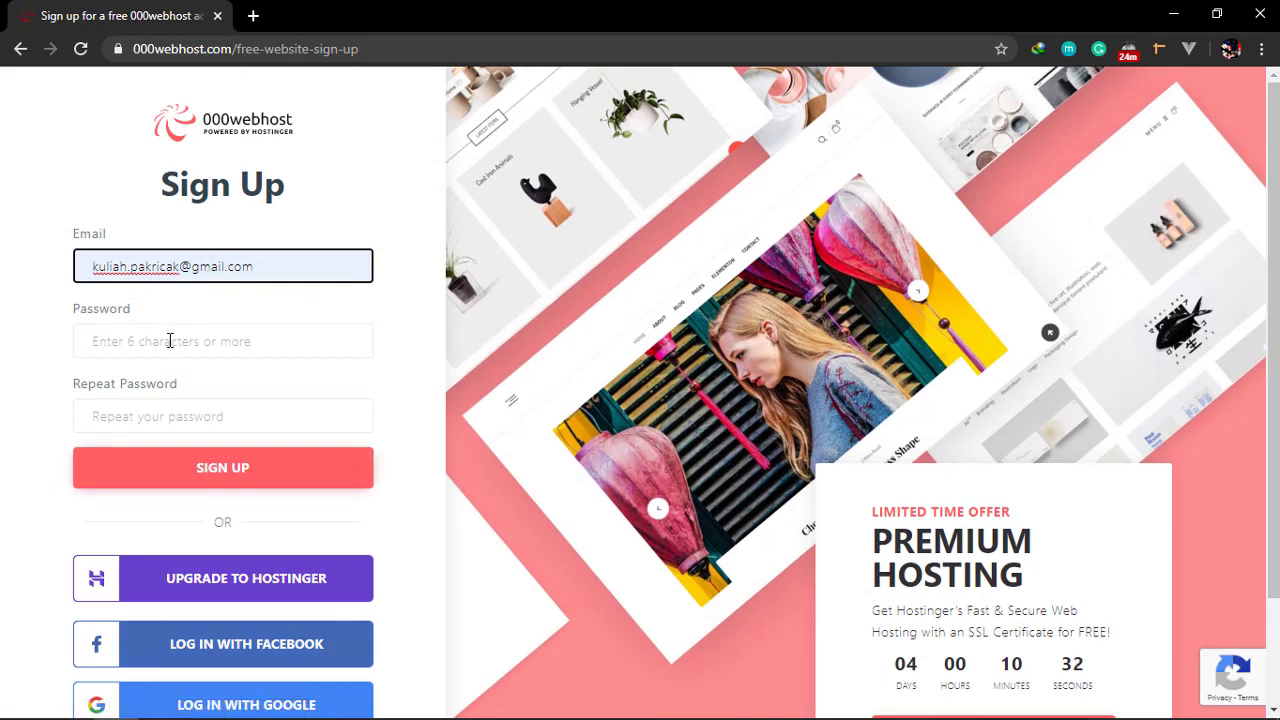
Enter and repeat the account password, then submit the registration
{"action": "left_click", "coordinate": [170, 341]}
{"action": "type", "text": "****"}
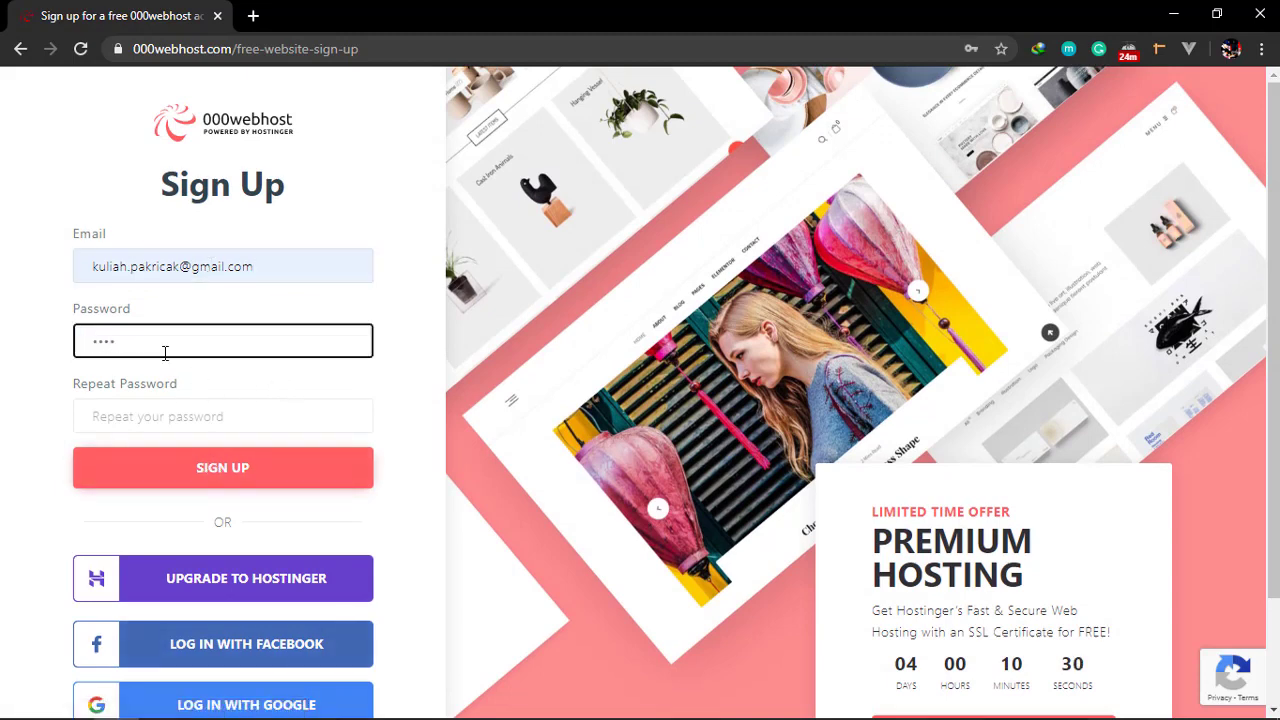
{"action": "left_click_drag", "start_coordinate": [165, 353], "coordinate": [2, 353]}
{"action": "type", "text": "****"}
{"action": "type", "text": "**"}
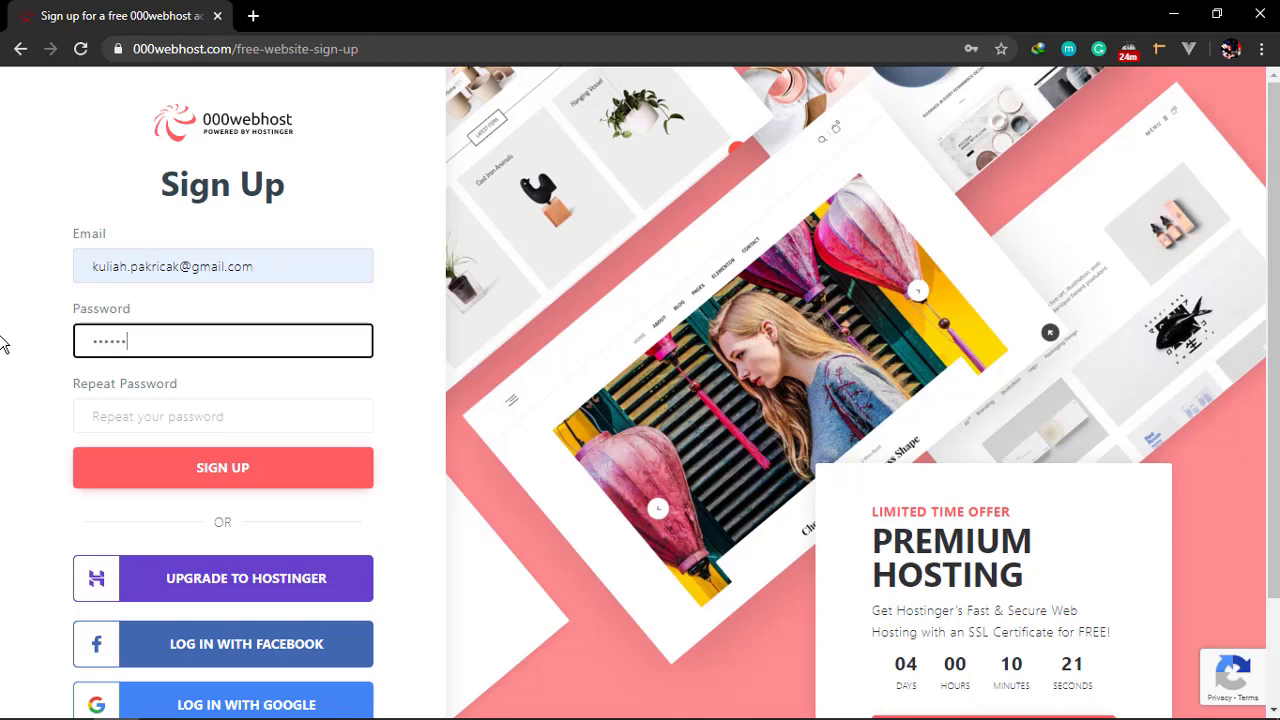
{"action": "type", "text": "**"}
{"action": "left_click", "coordinate": [148, 408]}
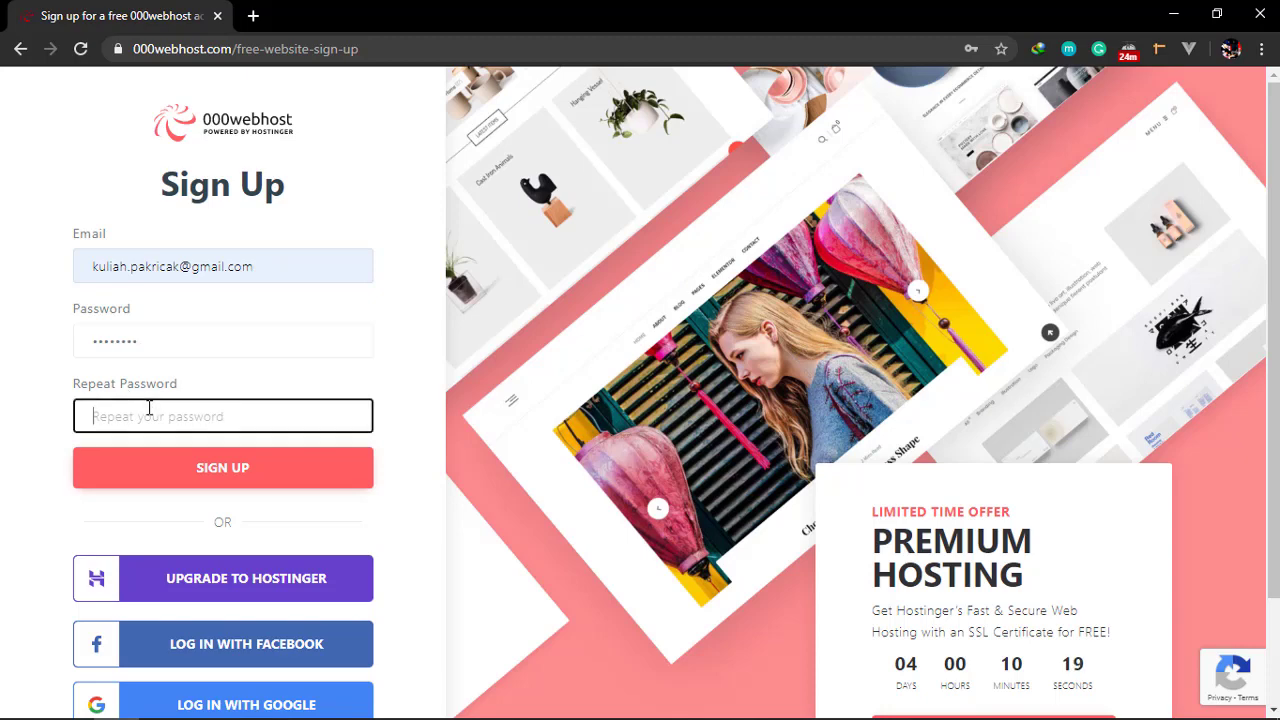
{"action": "type", "text": "*******"}
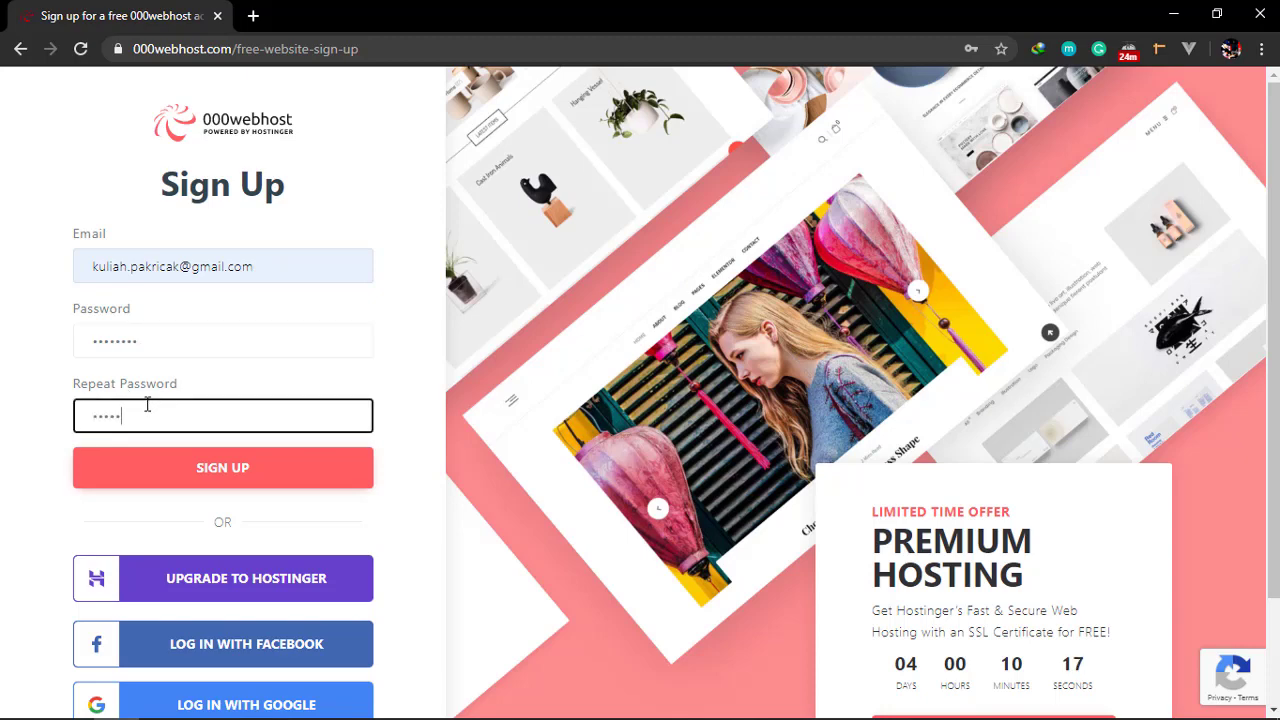
{"action": "left_click", "coordinate": [265, 458]}
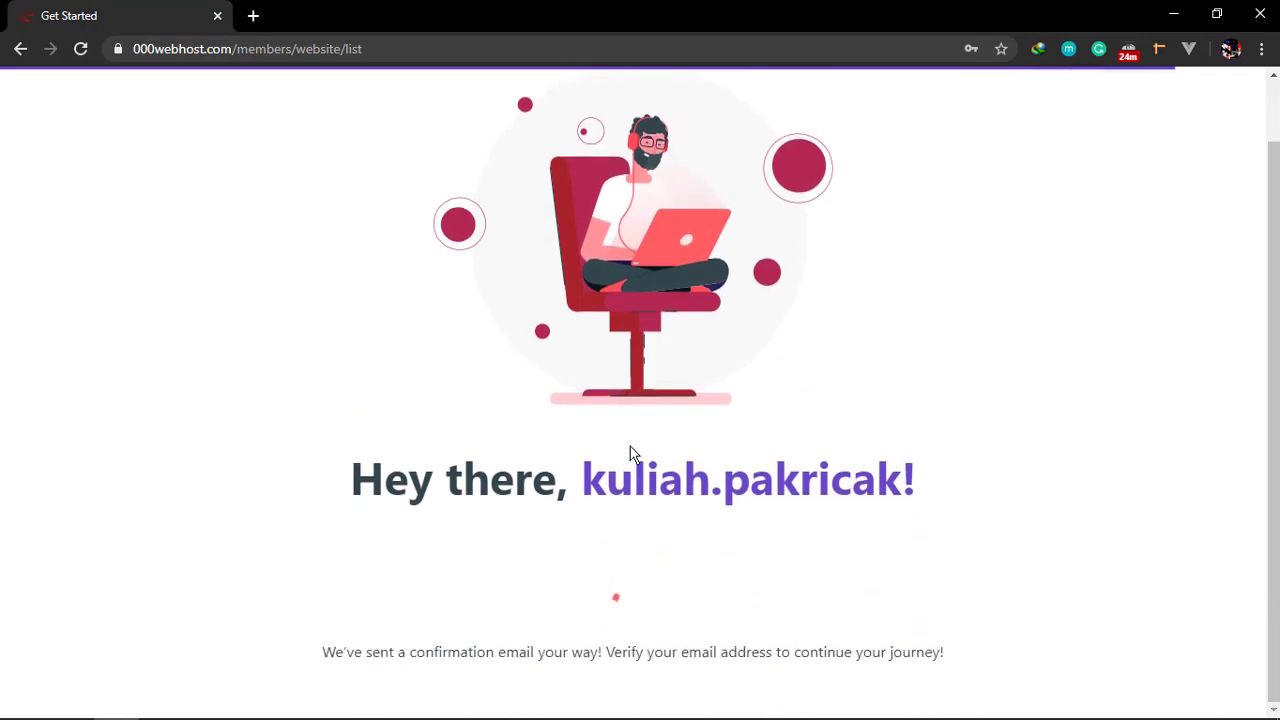
Open Gmail in a new tab and follow the 000webhost 'Click To Verify Email' link
{"action": "left_click", "coordinate": [253, 15]}
{"action": "type", "text": "g"}
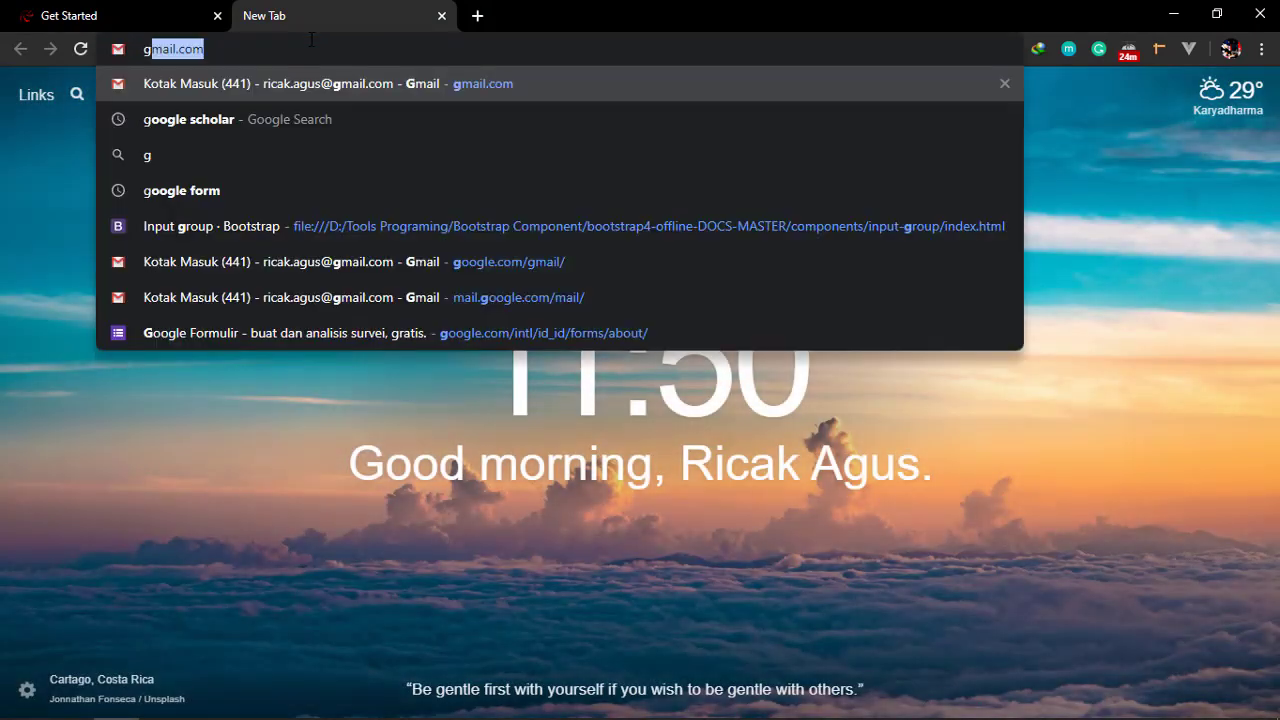
{"action": "key", "text": "Return"}
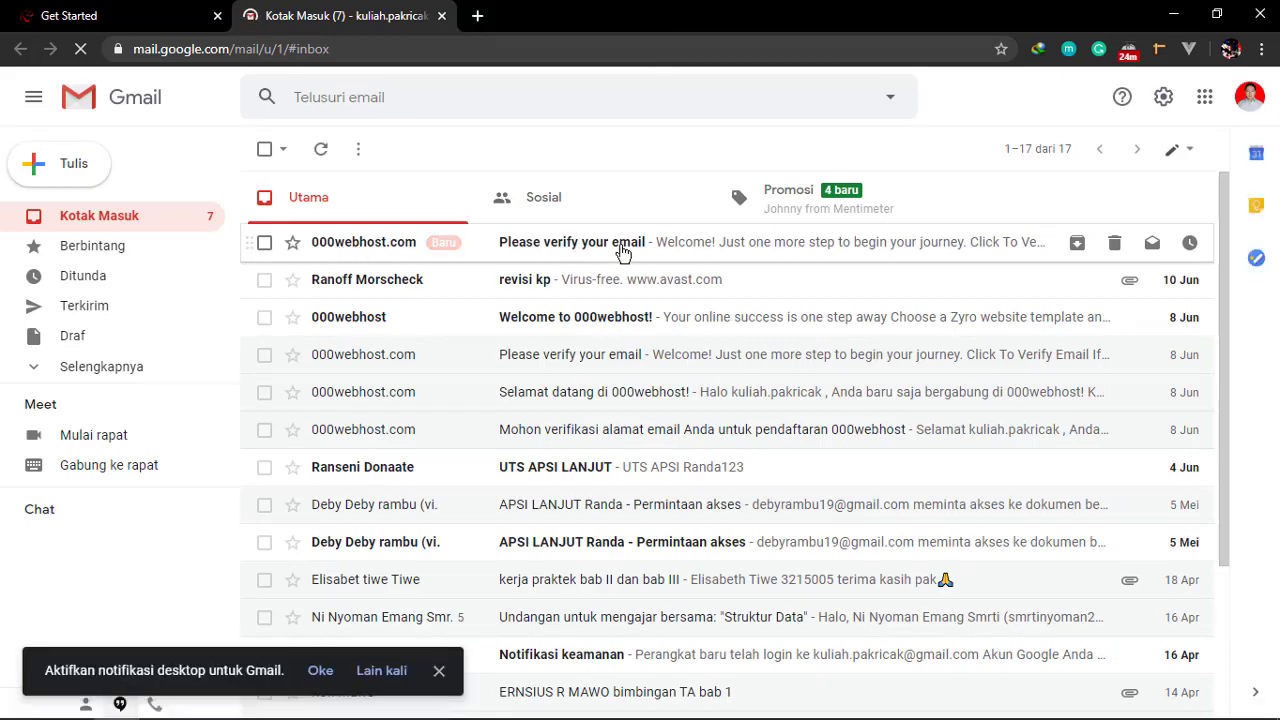
{"action": "left_click", "coordinate": [625, 250]}
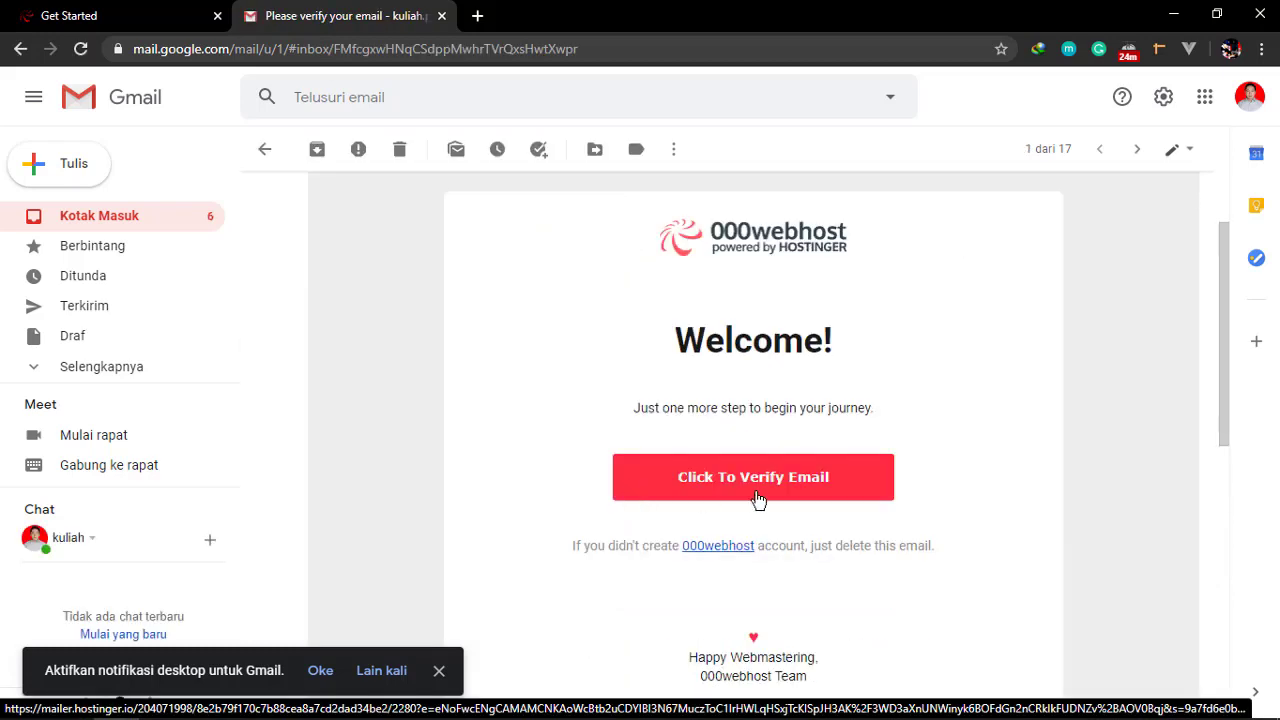
{"action": "left_click", "coordinate": [760, 490]}
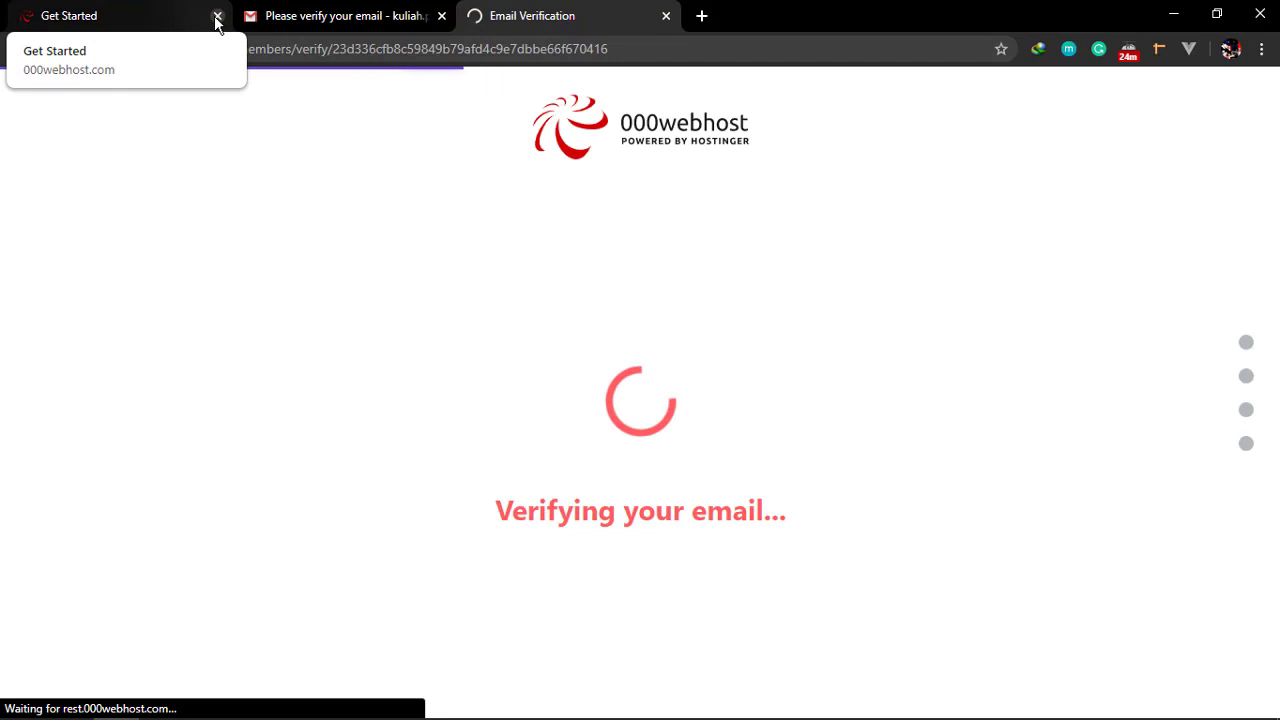
Close the old Get Started tab and click GET STARTED to view all onboarding options
{"action": "left_click", "coordinate": [217, 16]}
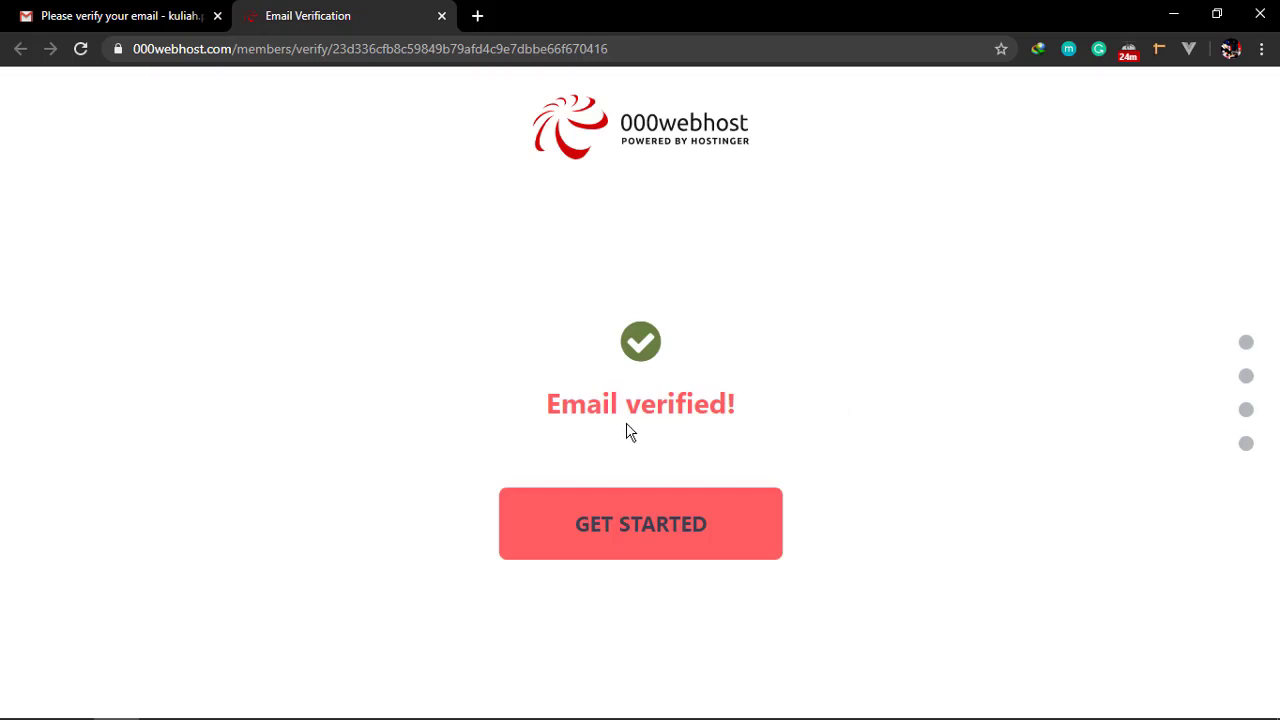
{"action": "left_click", "coordinate": [641, 537]}
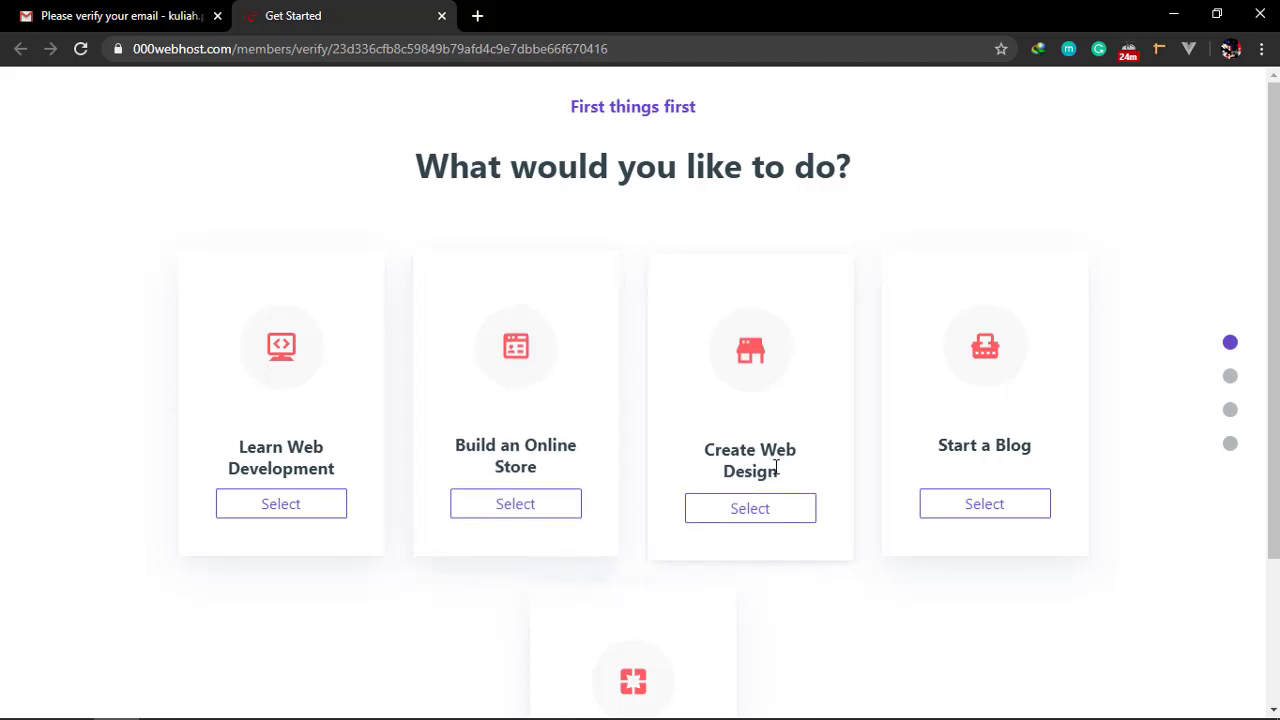
{"action": "scroll", "coordinate": [917, 491], "scroll_direction": "down", "scroll_amount": 2}
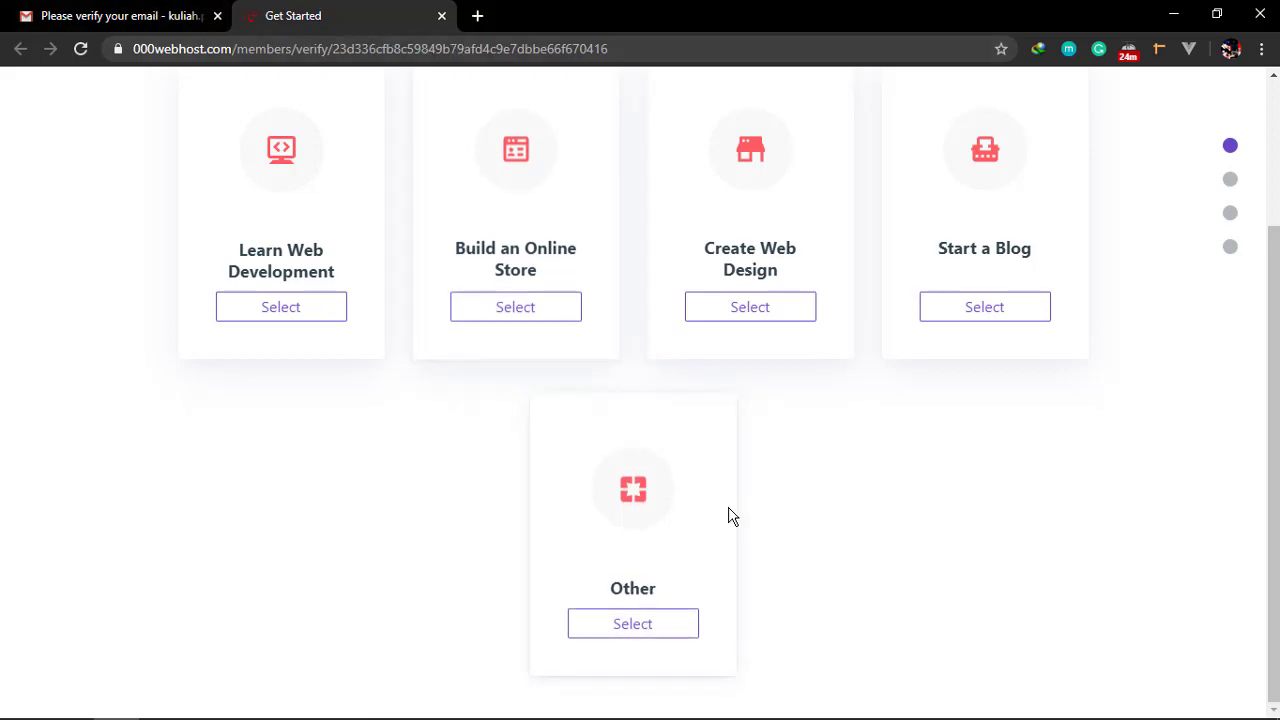
Load localhost:8080/datamhs in a new tab, then switch back to the 000webhost tab
{"action": "left_click", "coordinate": [482, 18]}
{"action": "type", "text": "localhost:8080/da"}
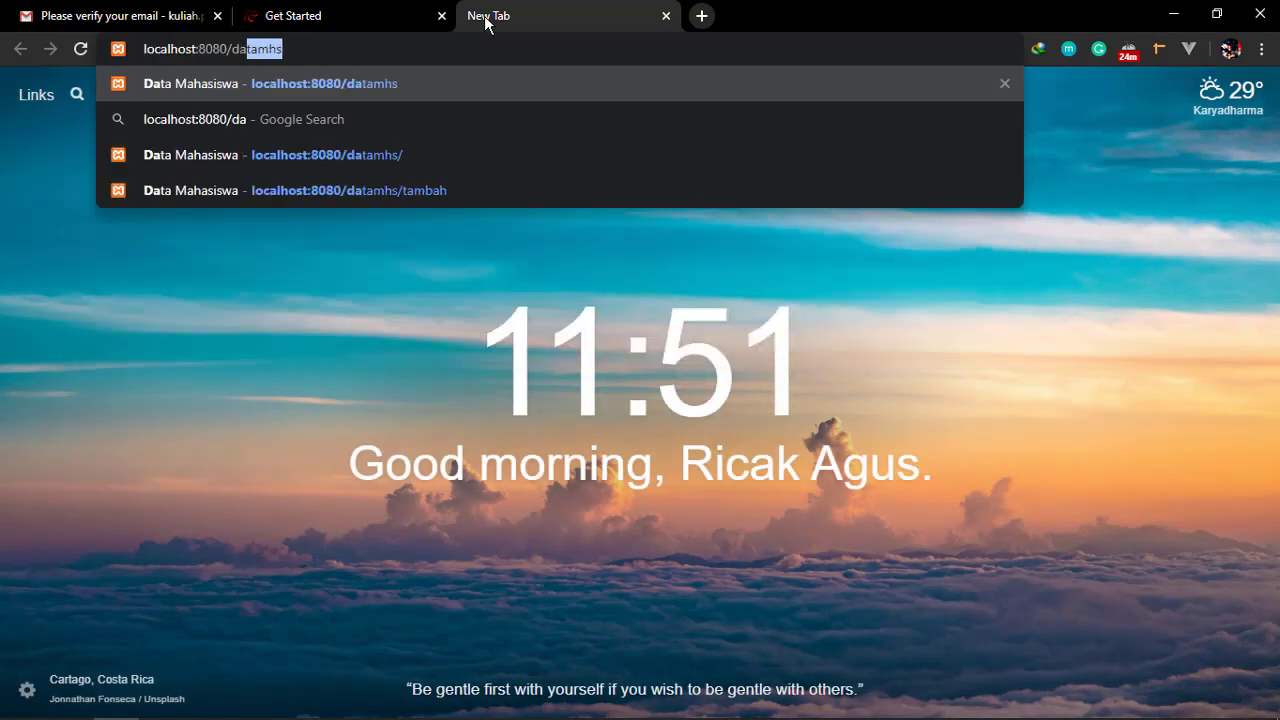
{"action": "key", "text": "Return"}
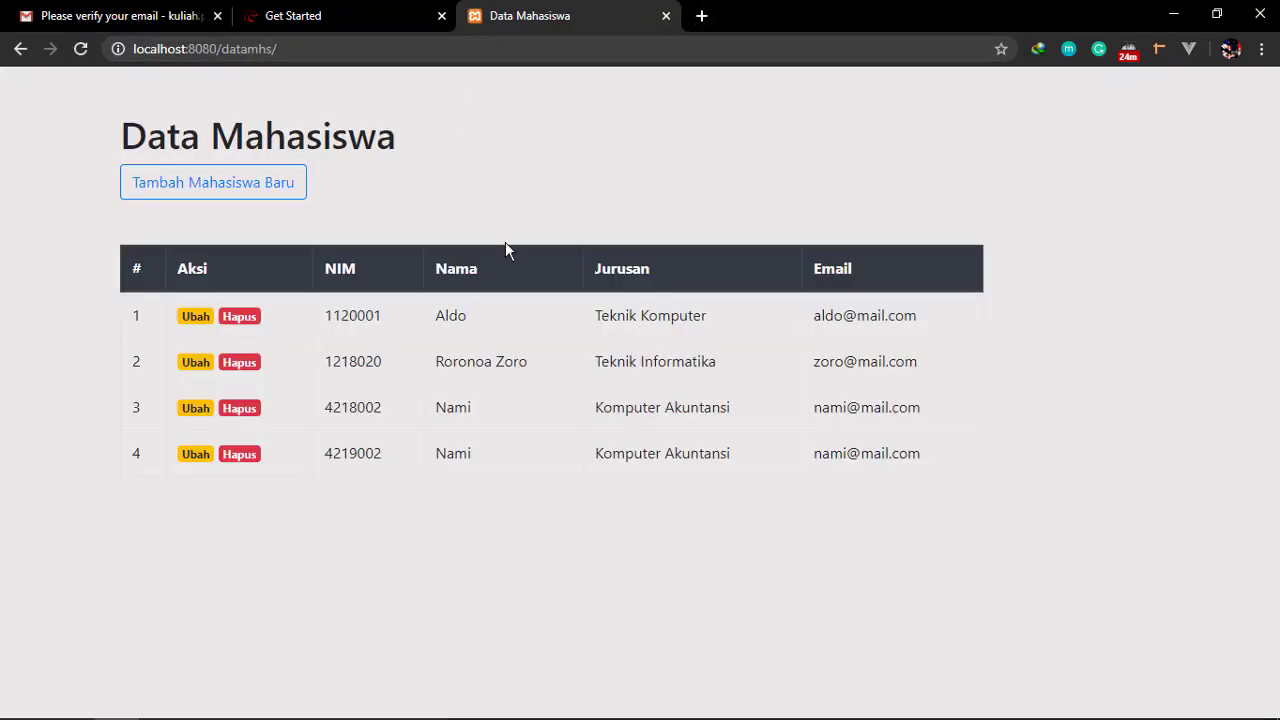
{"action": "left_click", "coordinate": [327, 20]}
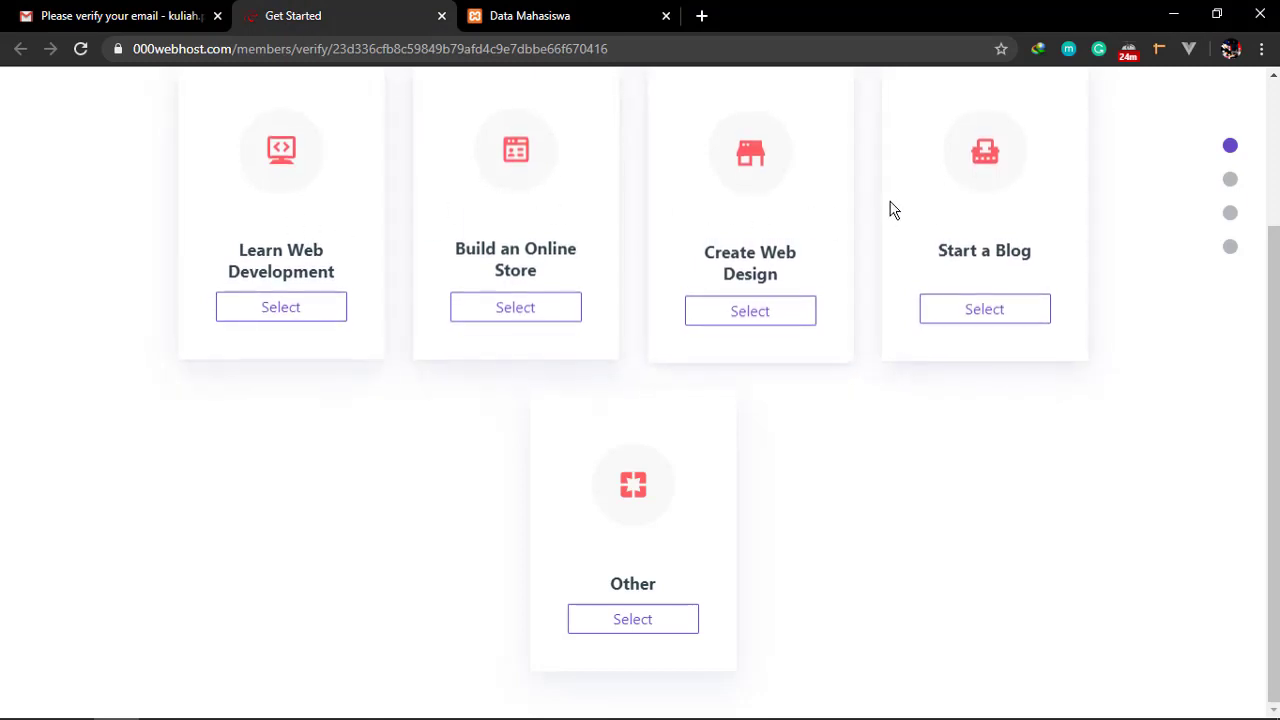
Select Other as the site's purpose and skip the Chrome recommendation
{"action": "left_click", "coordinate": [648, 630]}
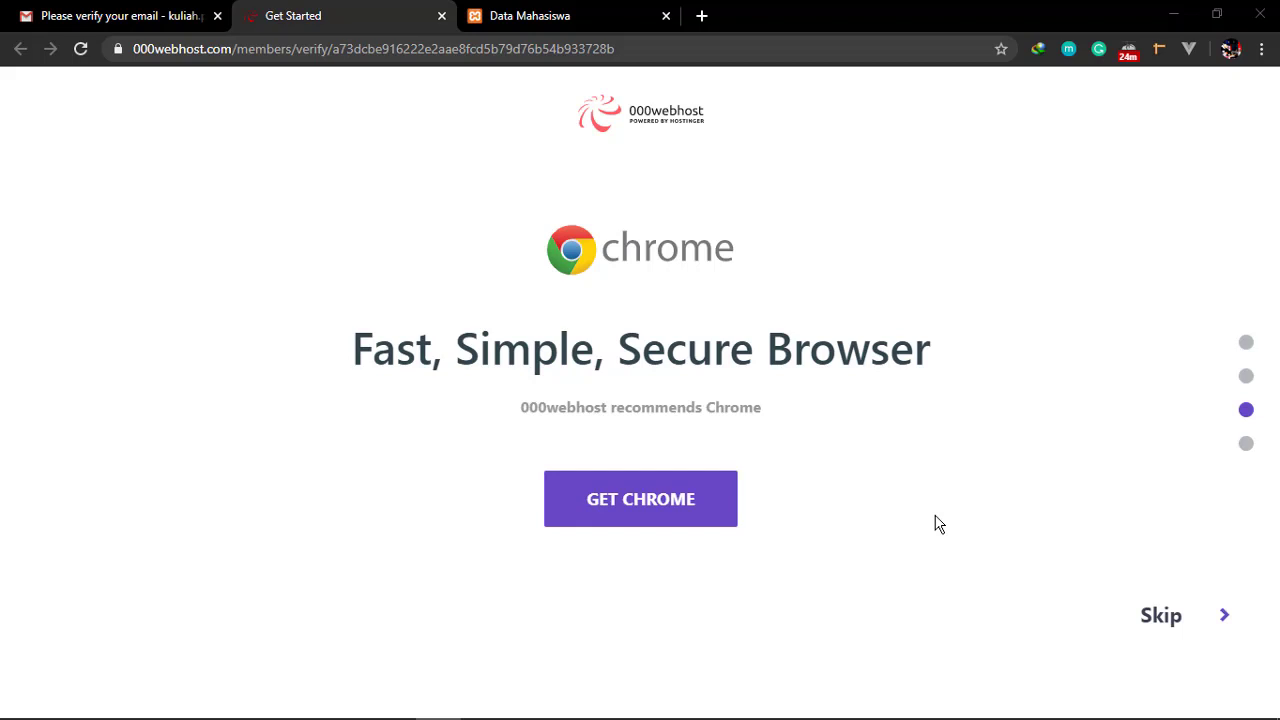
{"action": "left_click", "coordinate": [1160, 620]}
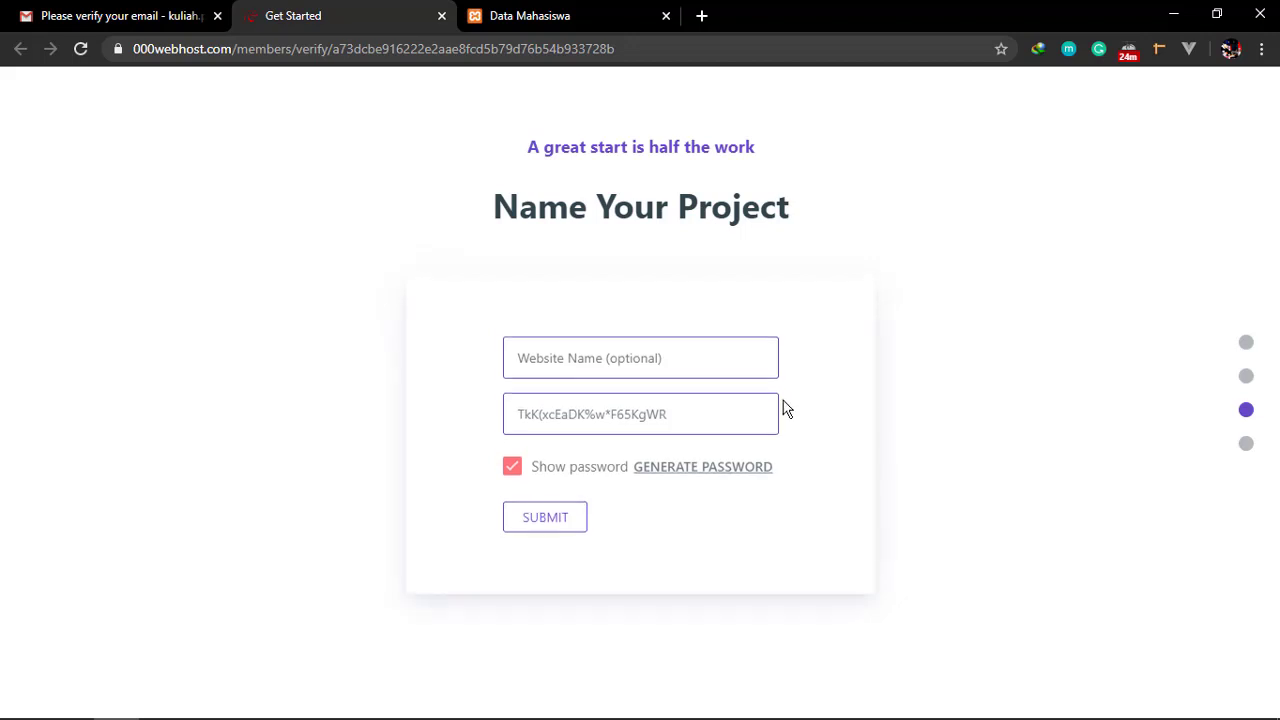
Enter simhs as the website name and replace the generated password with your own
{"action": "left_click", "coordinate": [749, 370]}
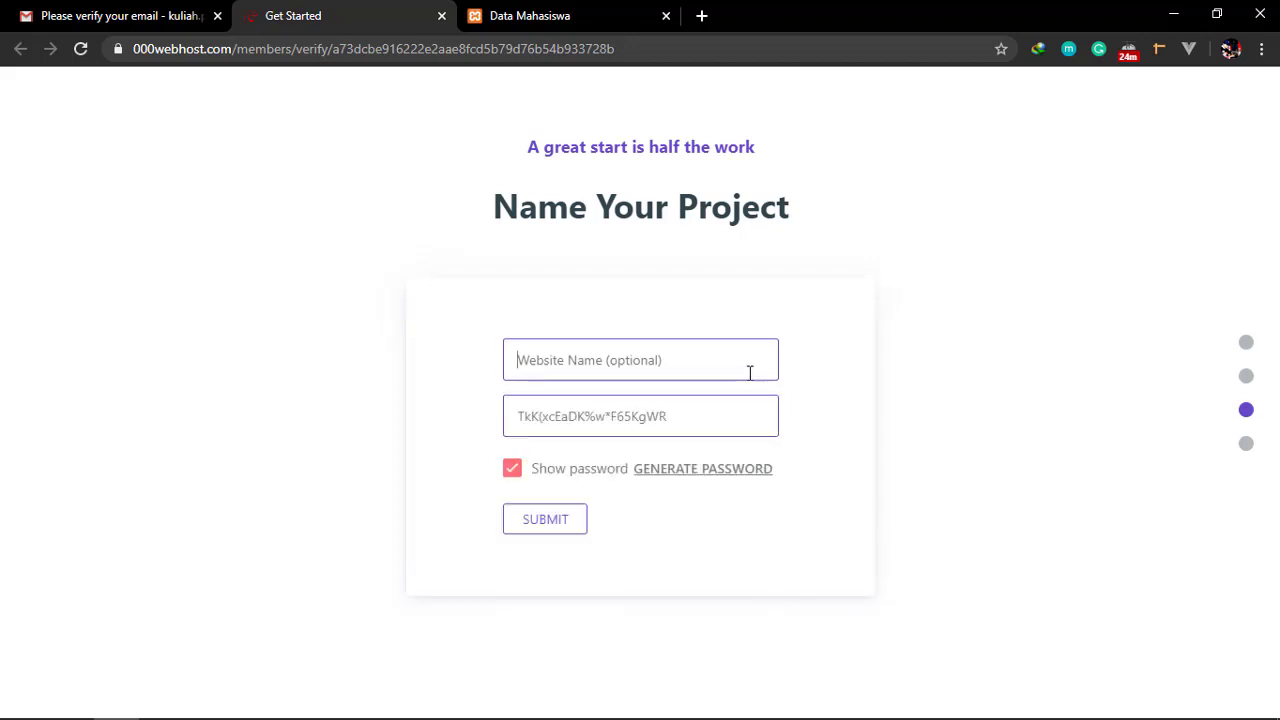
{"action": "type", "text": "simhs"}
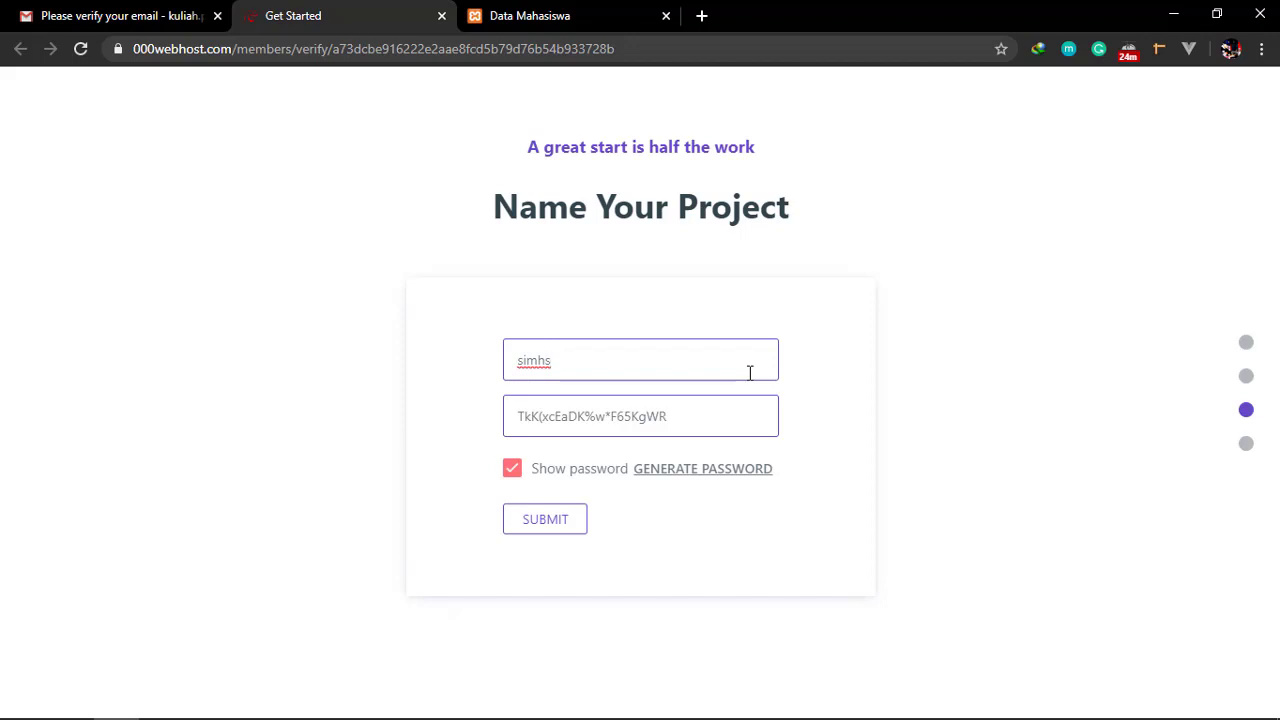
{"action": "left_click", "coordinate": [716, 421]}
{"action": "key", "text": "ctrl+a"}
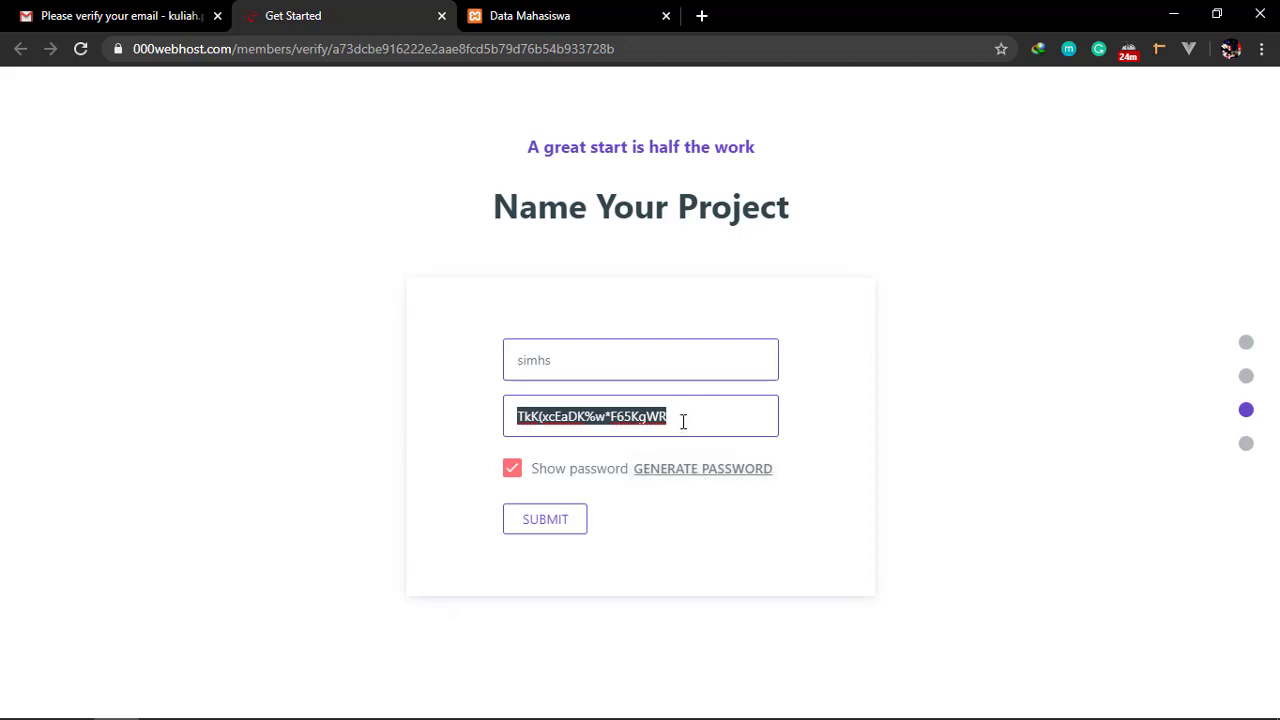
{"action": "left_click_drag", "start_coordinate": [659, 419], "coordinate": [537, 415]}
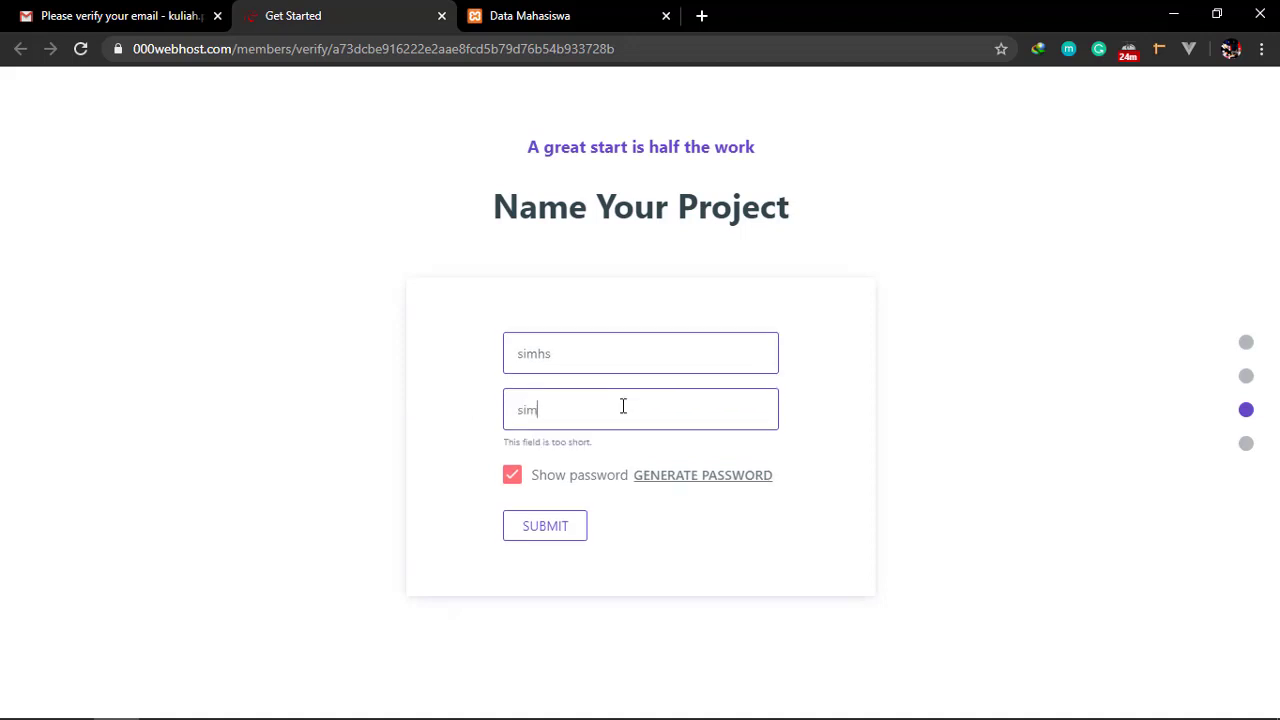
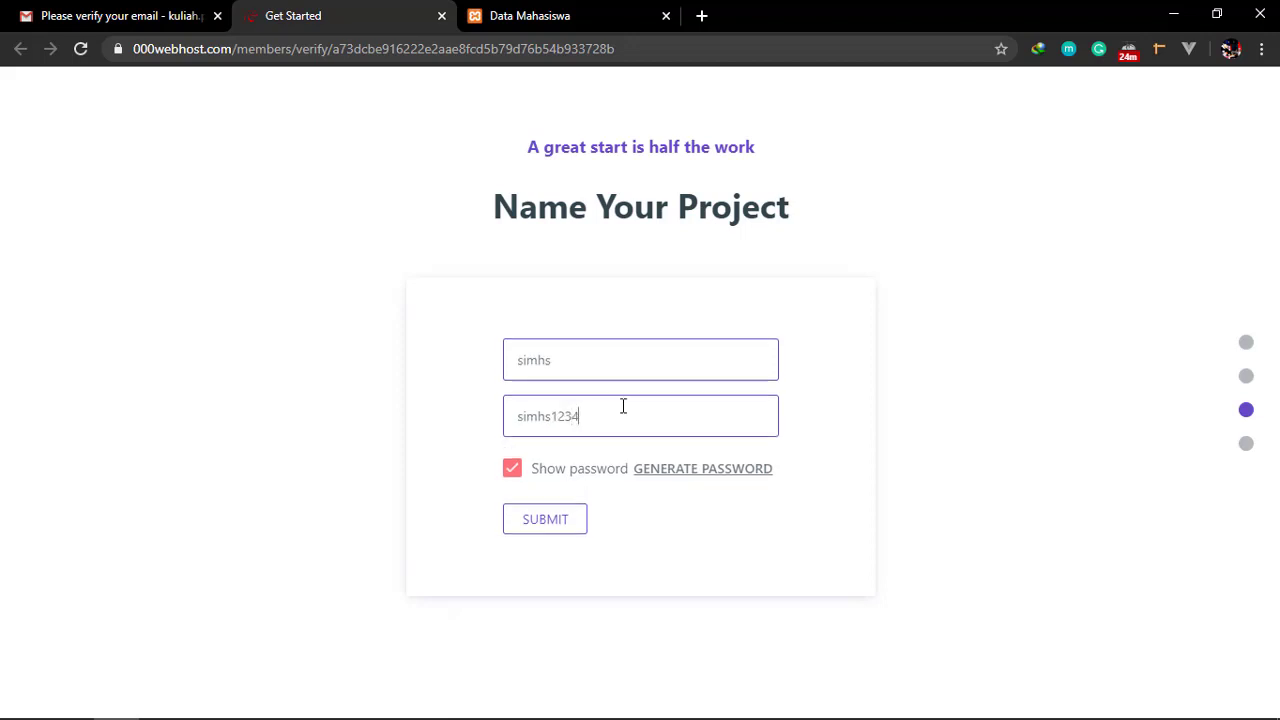
{"action": "left_click", "coordinate": [960, 536]}
Record the project name simhs and its password in Notepad, then return to the form
{"action": "key", "text": "alt+Tab"}
{"action": "key", "text": "alt+Tab"}
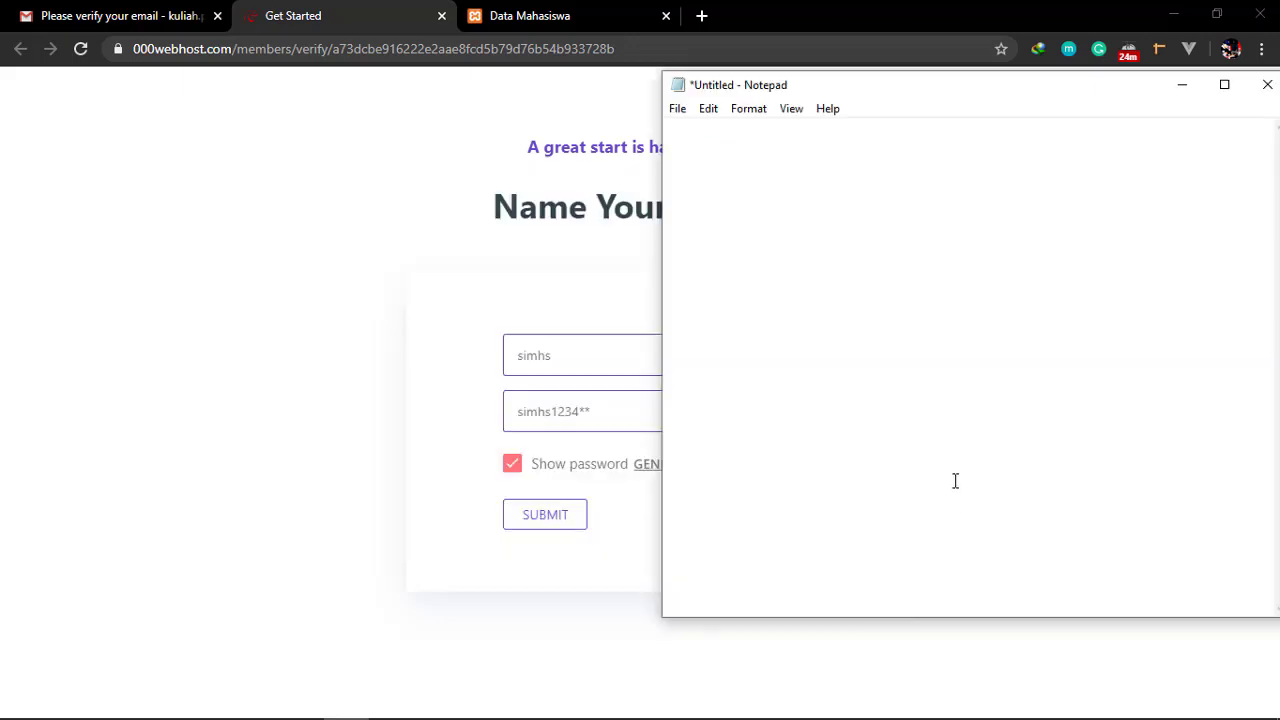
{"action": "key", "text": "BackSpace"}
{"action": "key", "text": "BackSpace"}
{"action": "key", "text": "BackSpace"}
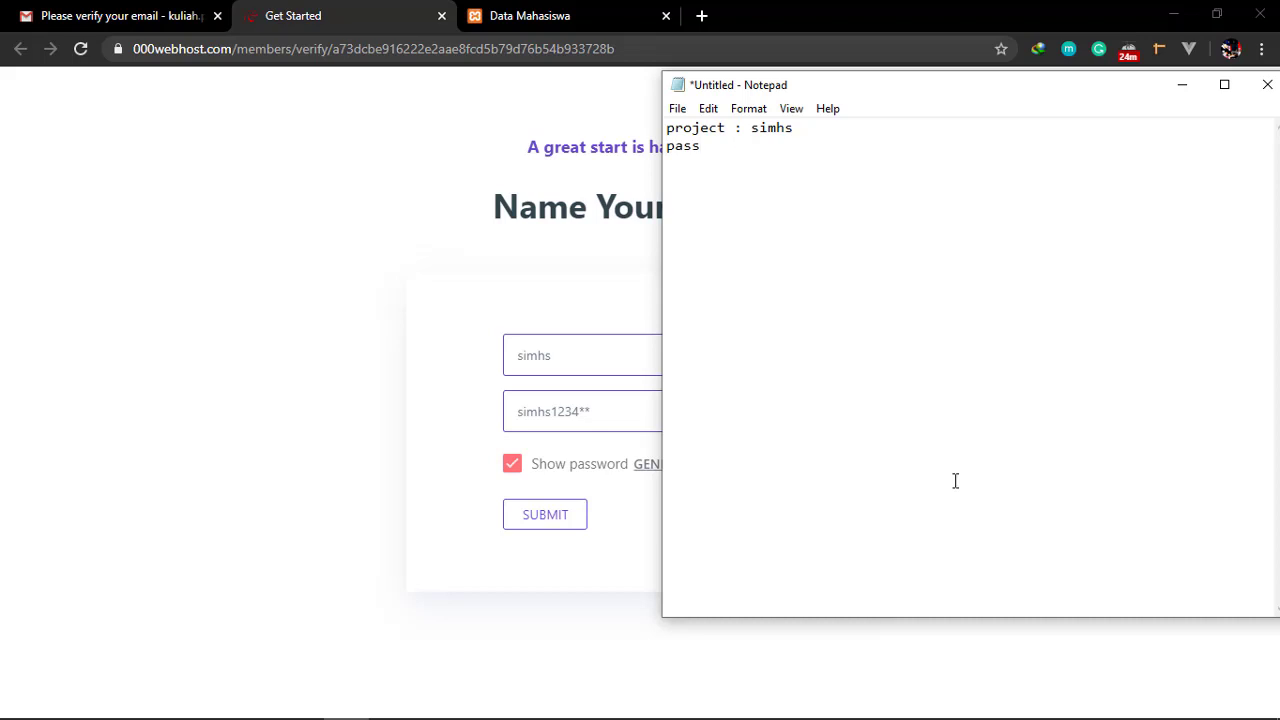
{"action": "left_click", "coordinate": [330, 407]}
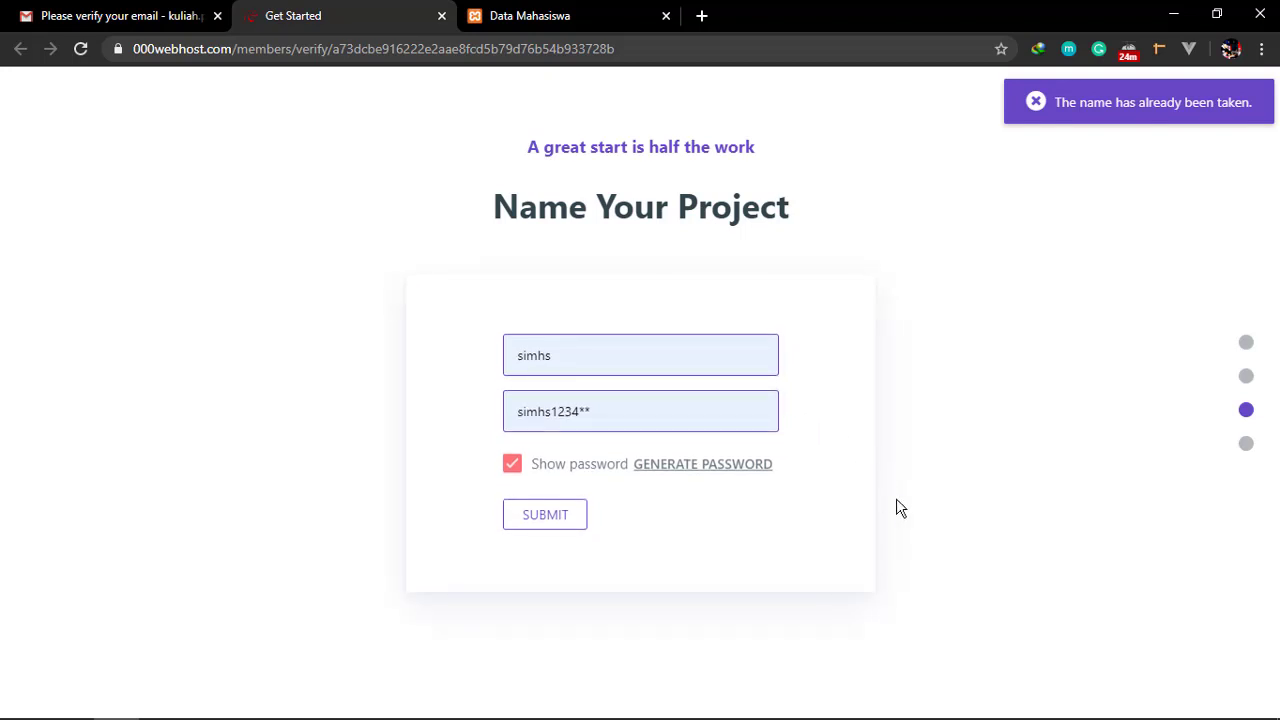
Append 20 to make the project name simhs20 and submit the form
{"action": "left_click", "coordinate": [601, 367]}
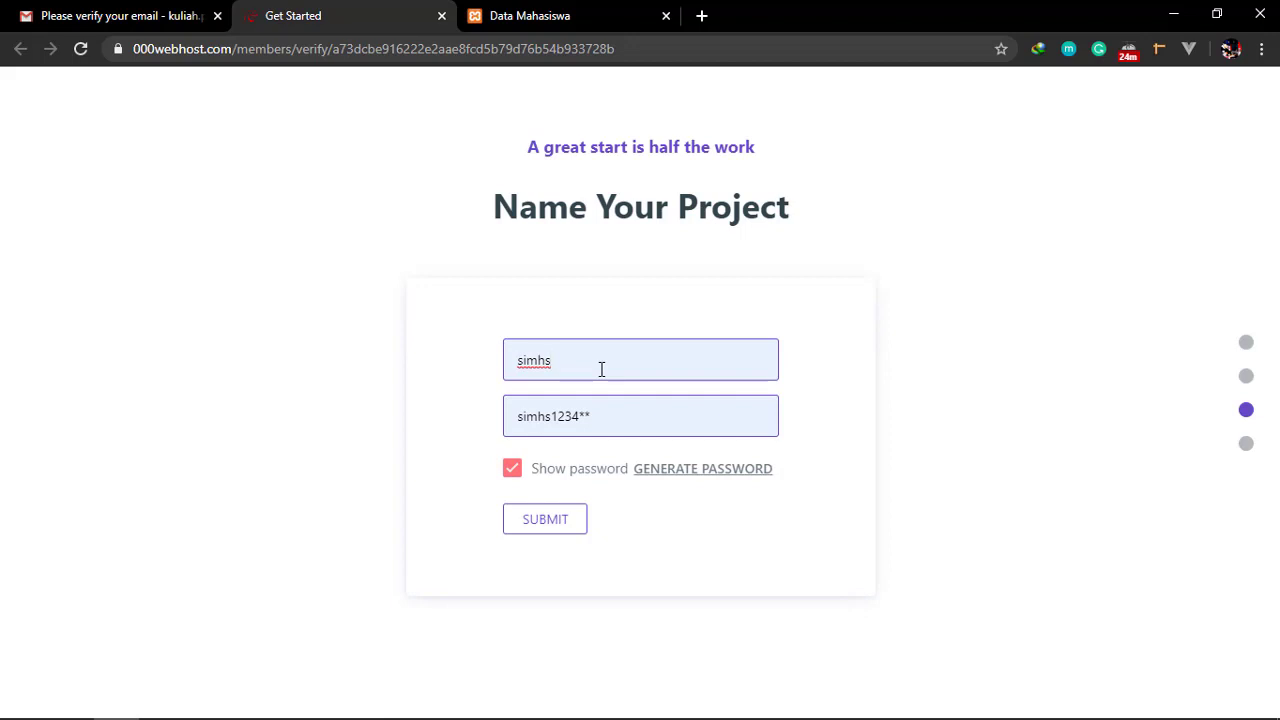
{"action": "type", "text": "20"}
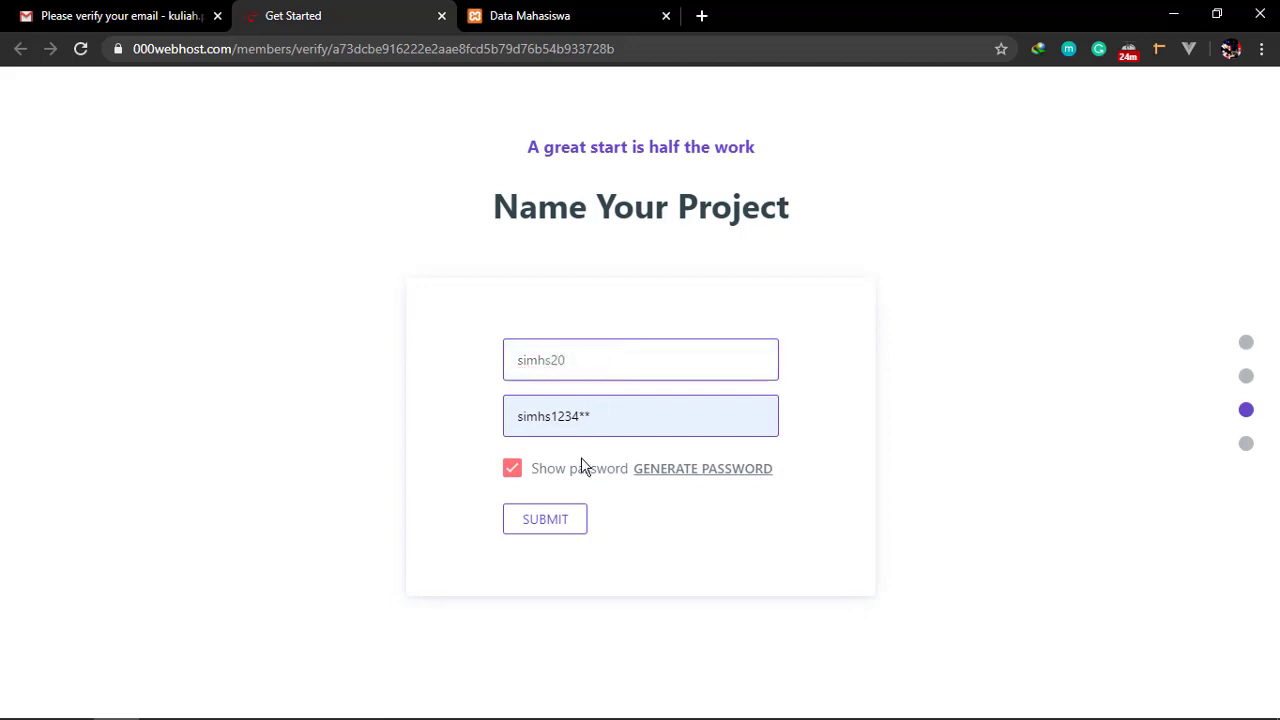
{"action": "left_click", "coordinate": [581, 415]}
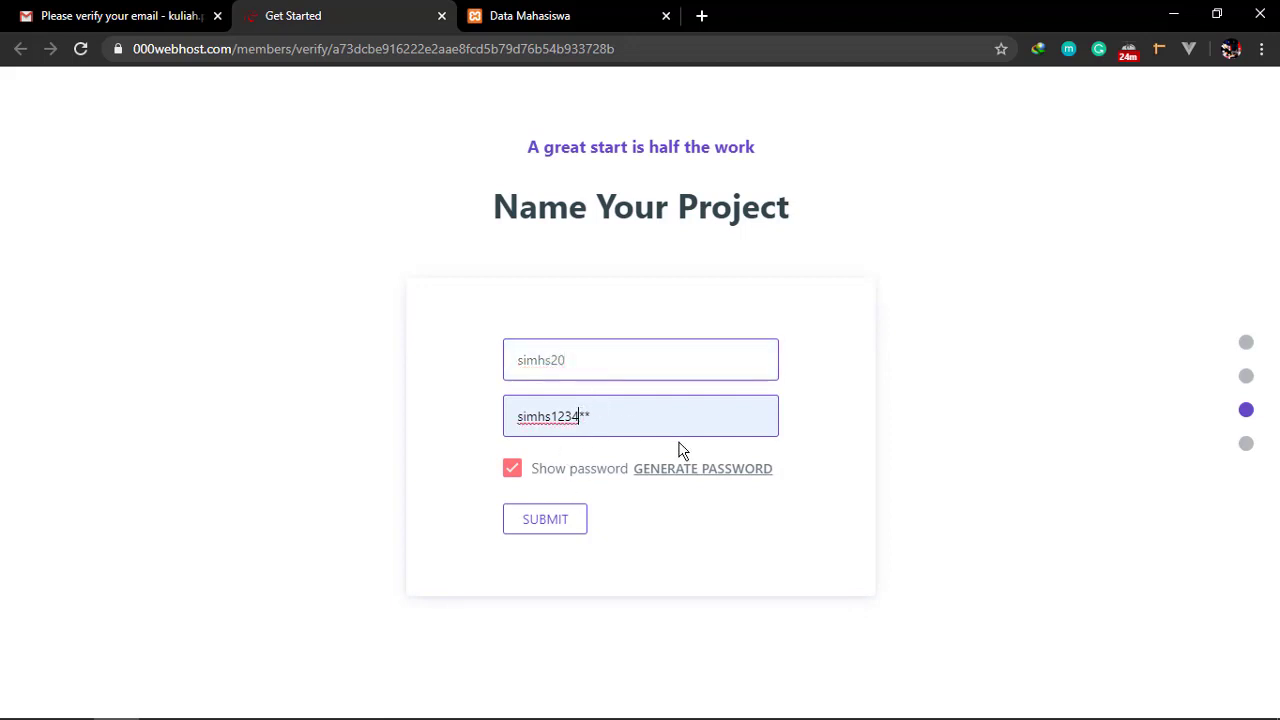
{"action": "left_click", "coordinate": [565, 530]}
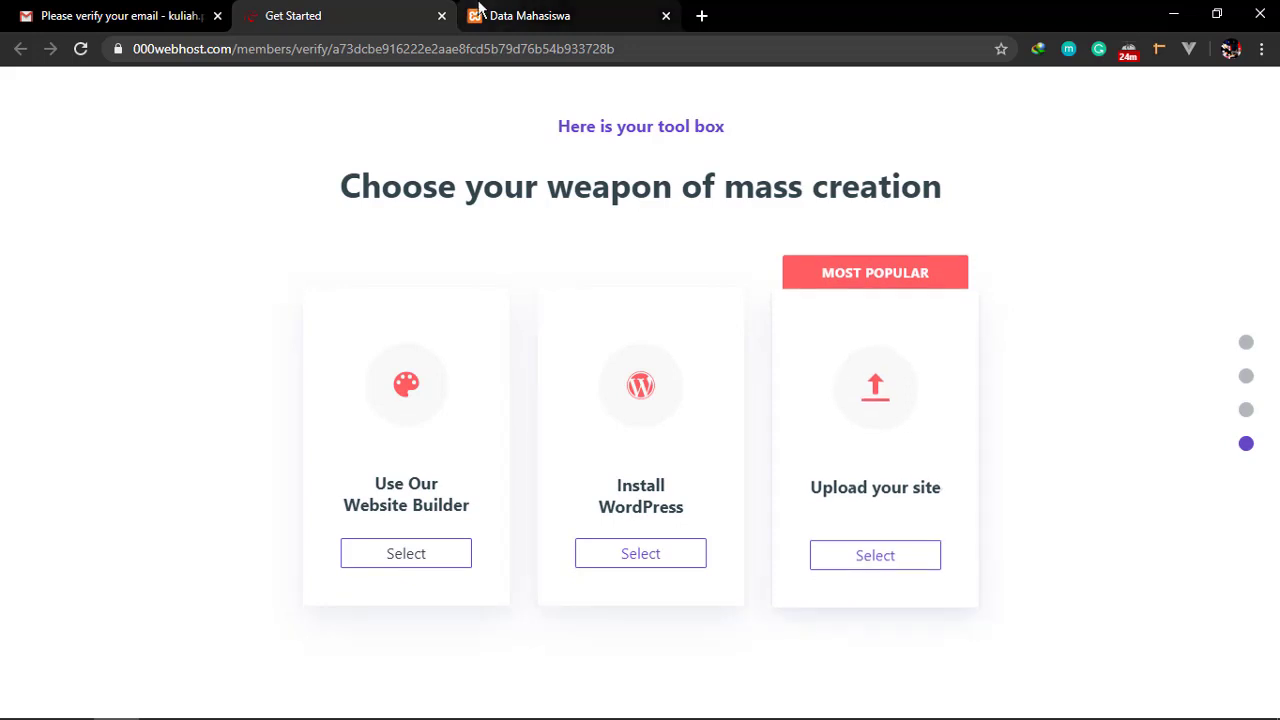
Recheck the local add-student form, then choose Upload your site on 000webhost
{"action": "left_click", "coordinate": [514, 15]}
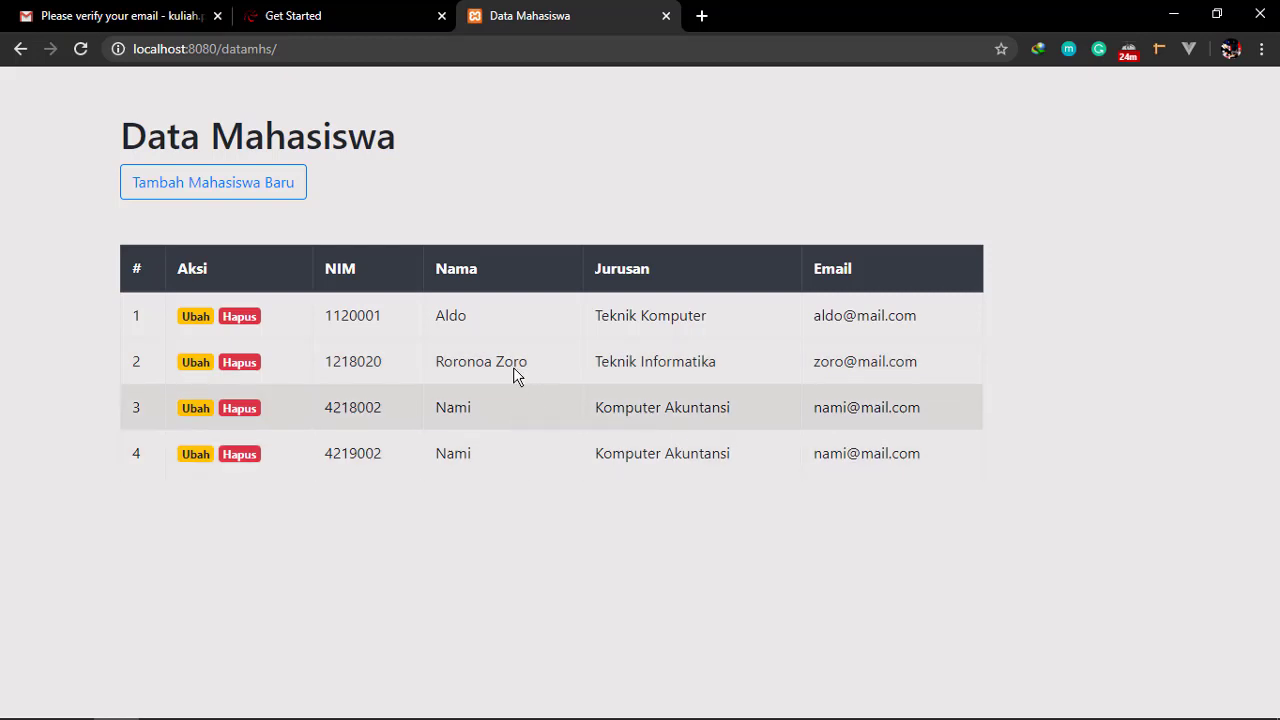
{"action": "left_click", "coordinate": [274, 196]}
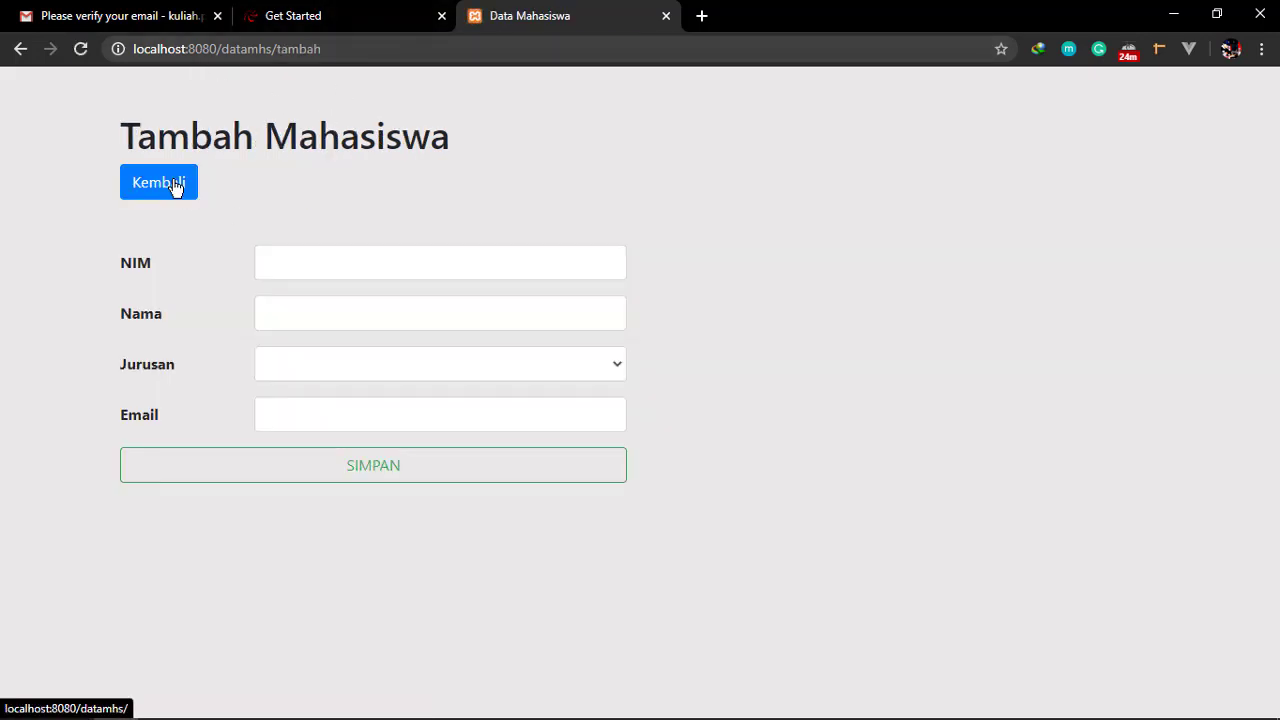
{"action": "left_click", "coordinate": [178, 187]}
{"action": "left_click", "coordinate": [363, 12]}
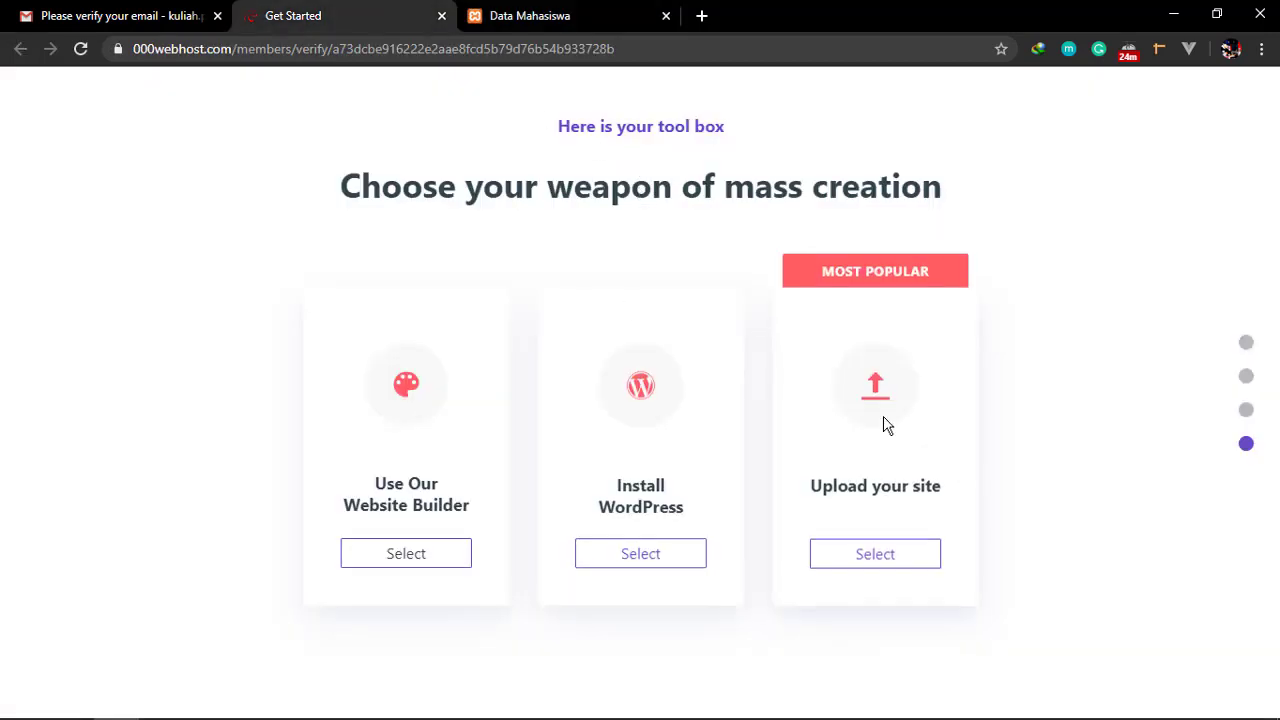
{"action": "left_click", "coordinate": [880, 570]}
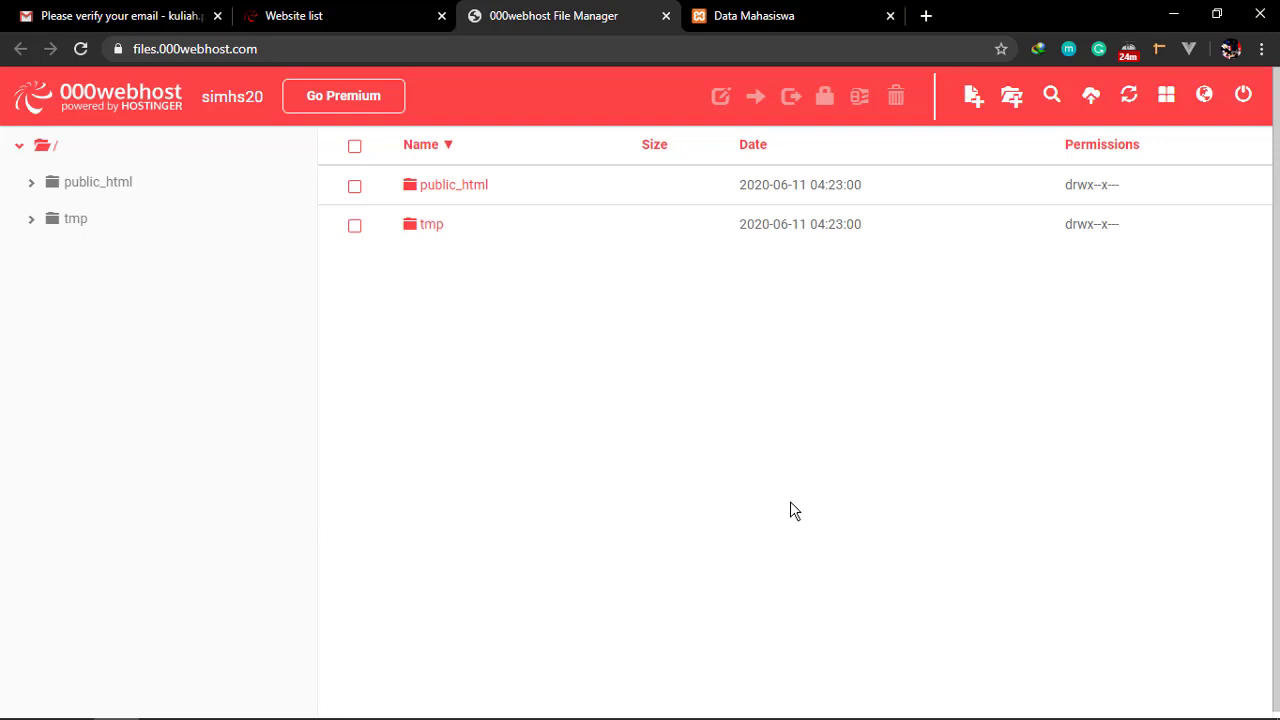
Append 20 to the project name noted in Notepad, making it simhs20, then return to the Data Mahasiswa tab
{"action": "key", "text": "alt+Tab"}
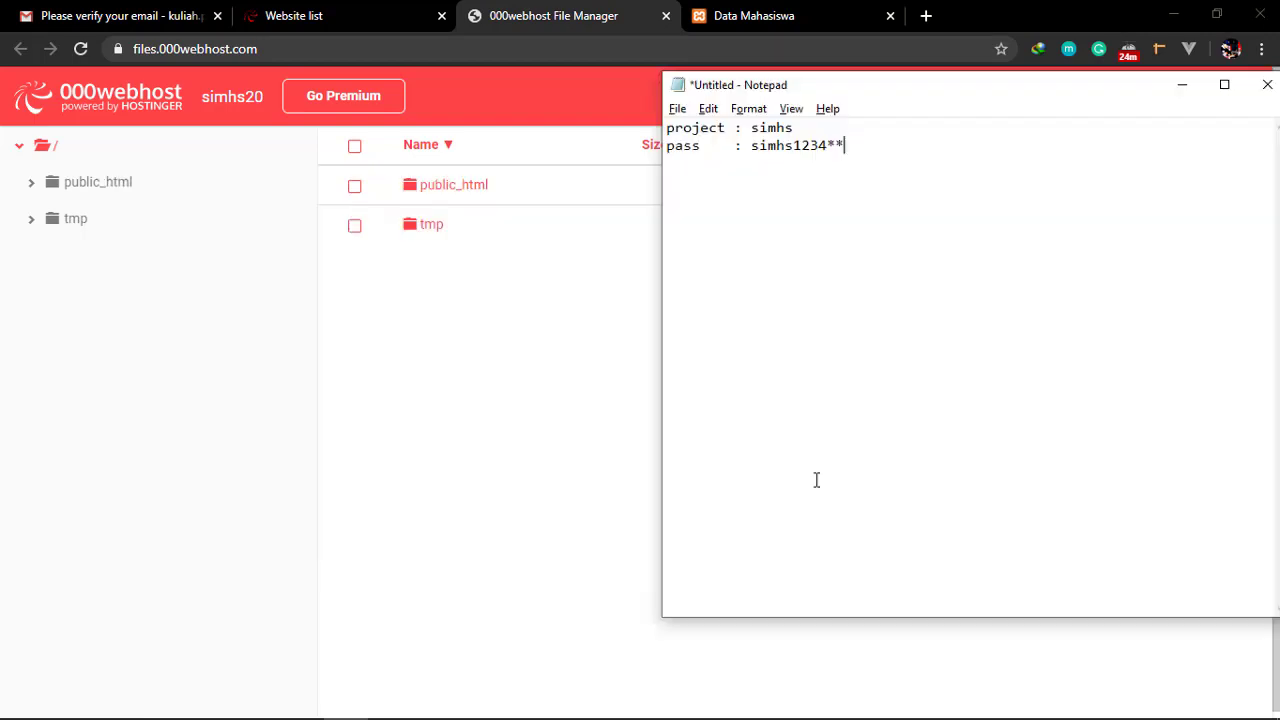
{"action": "type", "text": "20"}
{"action": "left_click", "coordinate": [480, 338]}
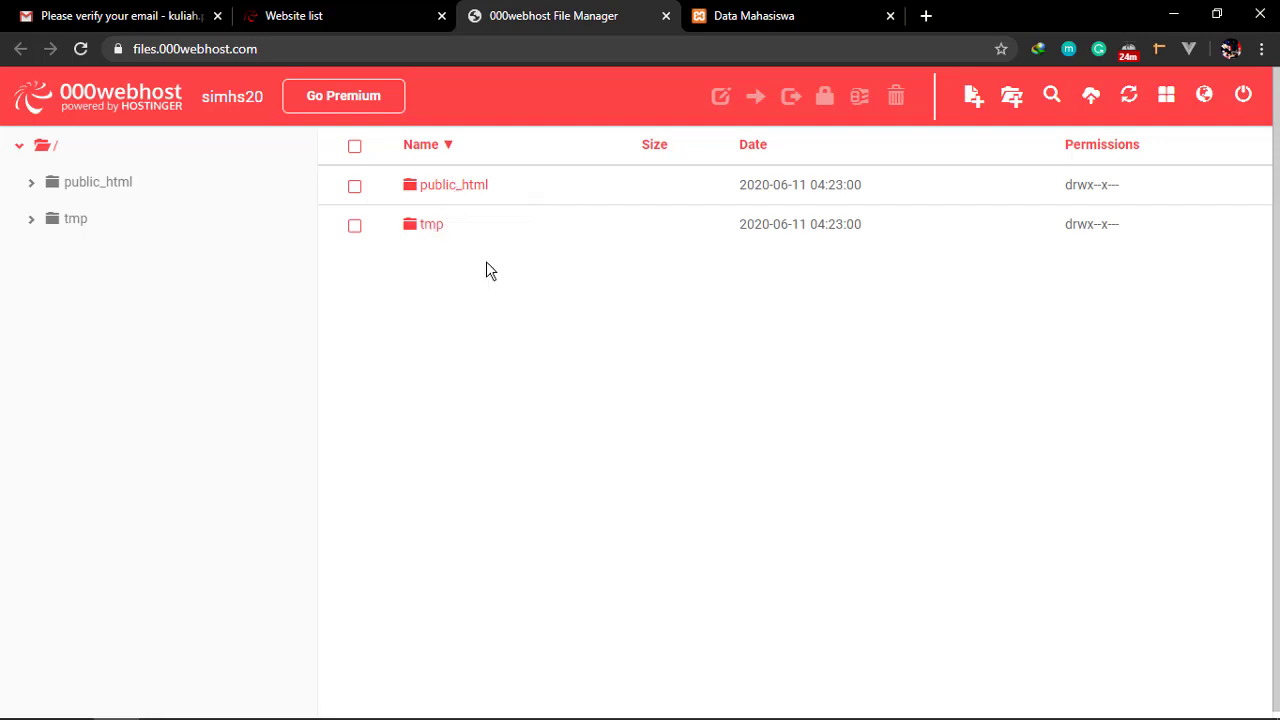
{"action": "left_click", "coordinate": [453, 196]}
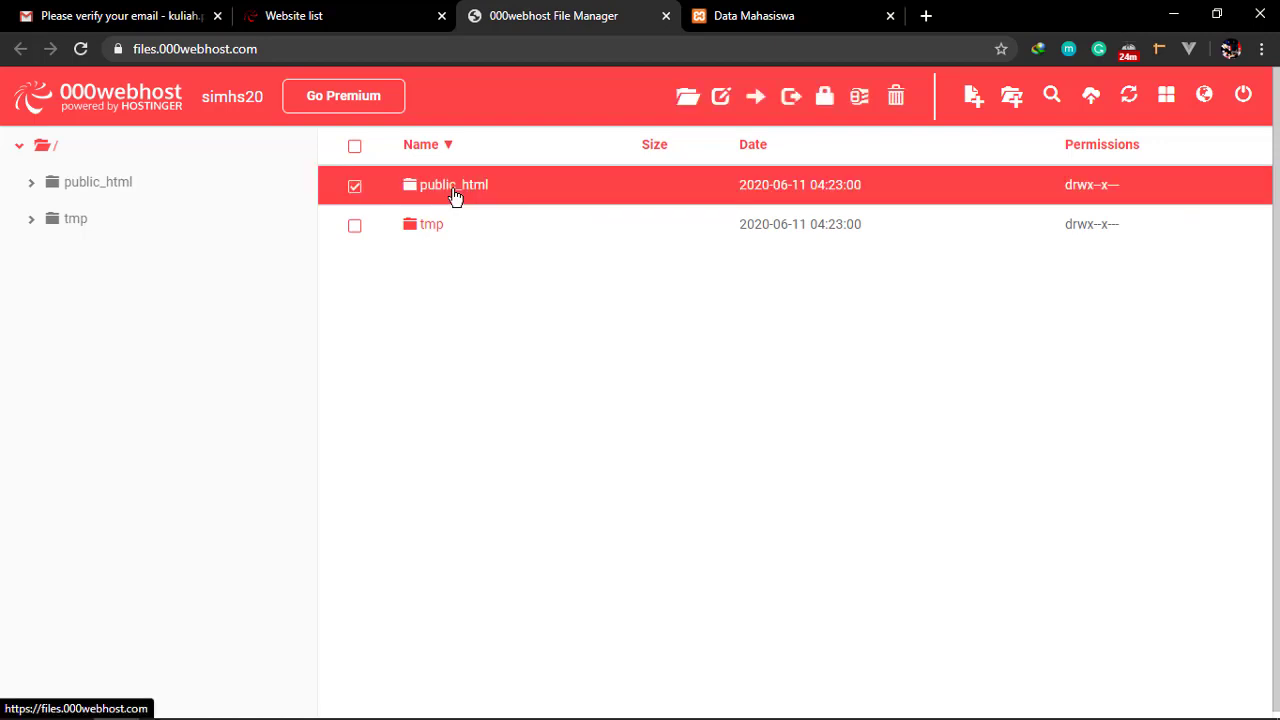
{"action": "left_click", "coordinate": [357, 189]}
{"action": "key", "text": "ctrl+Tab"}
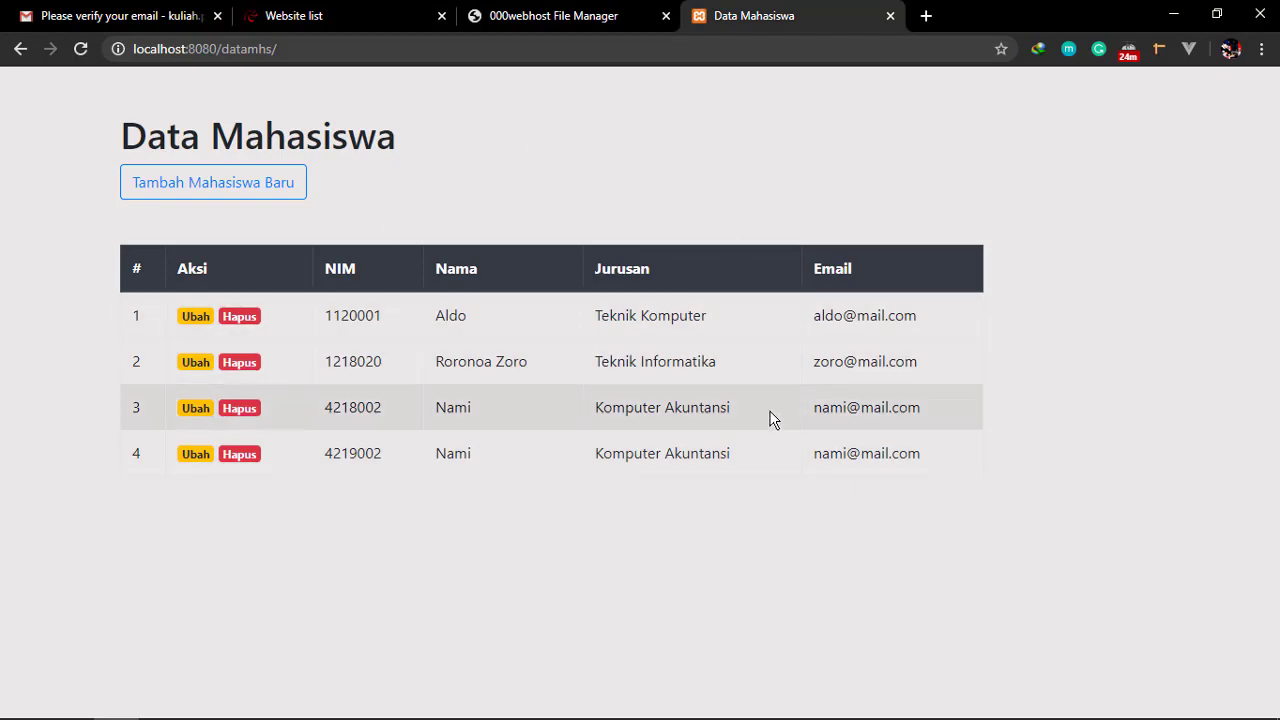
Open C:\xampp\htdocs\datamhs in File Explorer and view its full folder path
{"action": "key", "text": "super+e"}
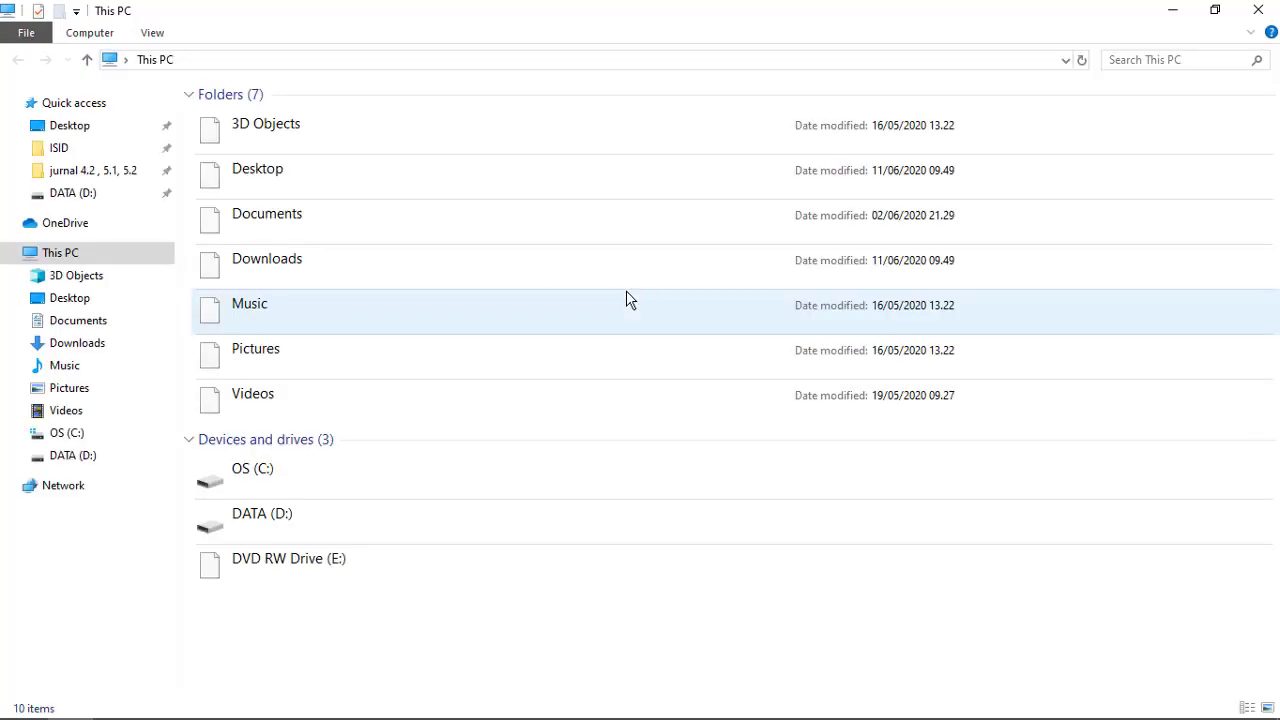
{"action": "mouse_move", "coordinate": [1042, 705]}
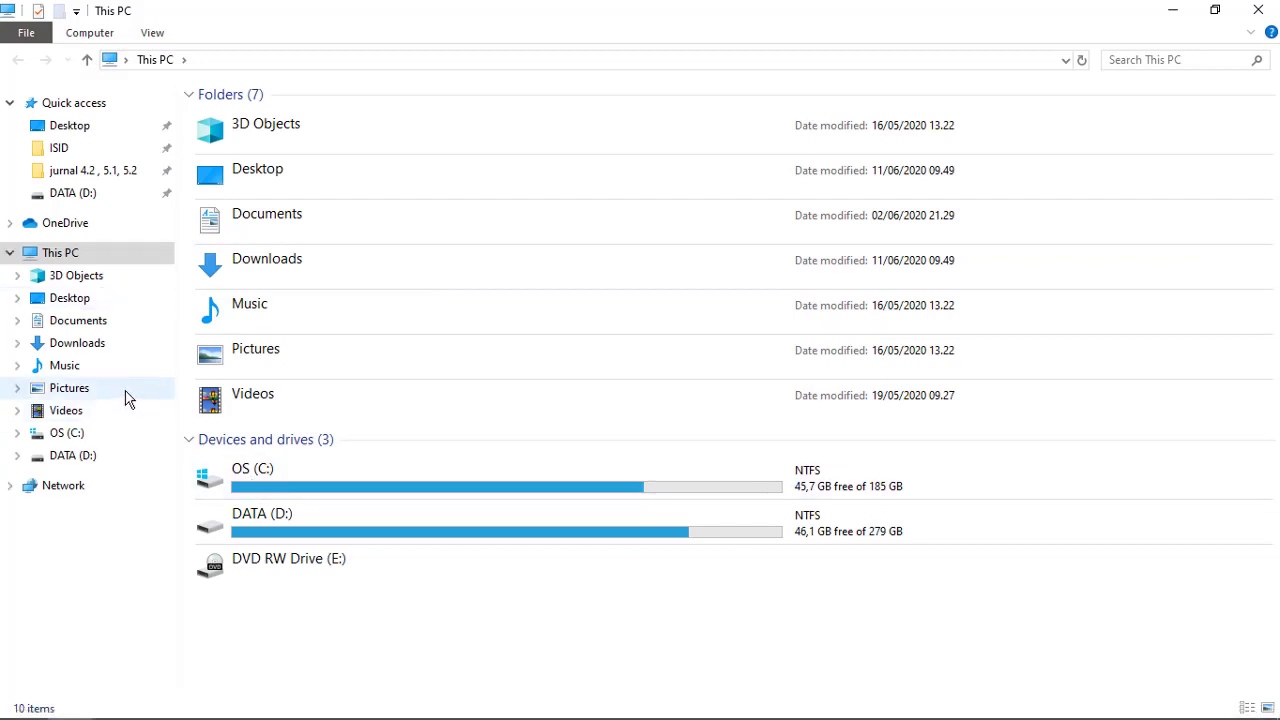
{"action": "left_click", "coordinate": [68, 436]}
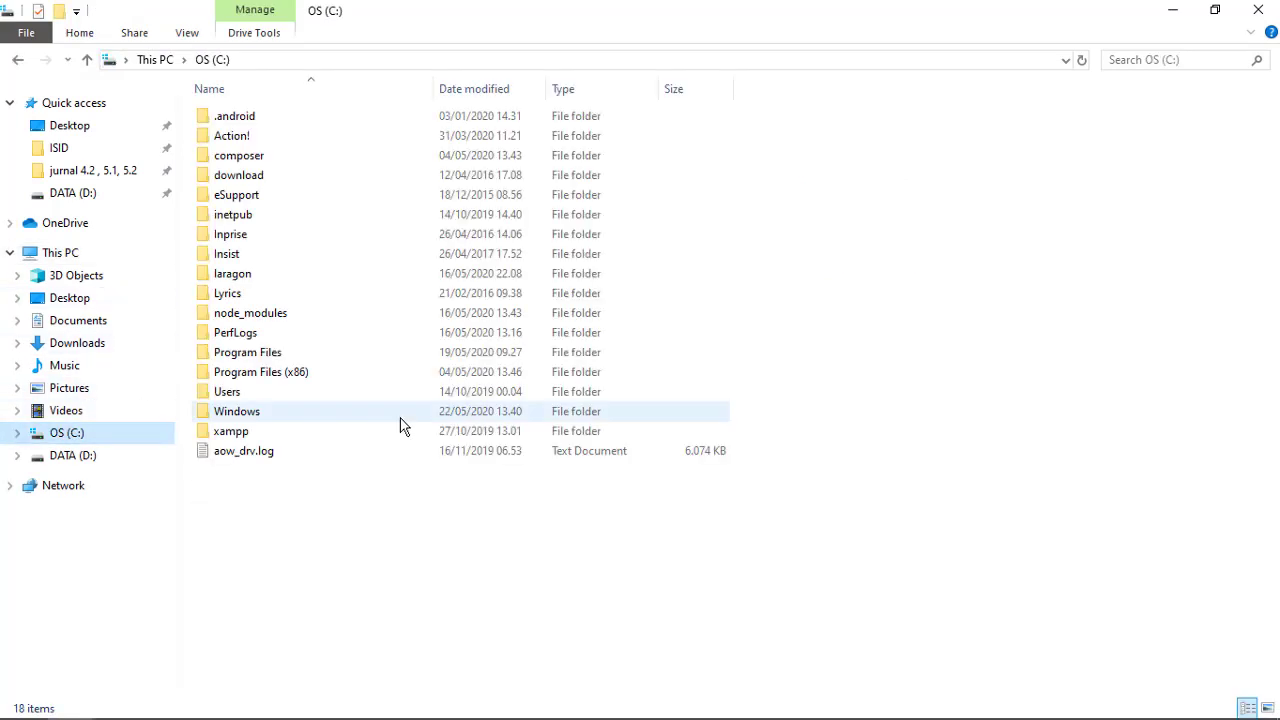
{"action": "double_click", "coordinate": [247, 432]}
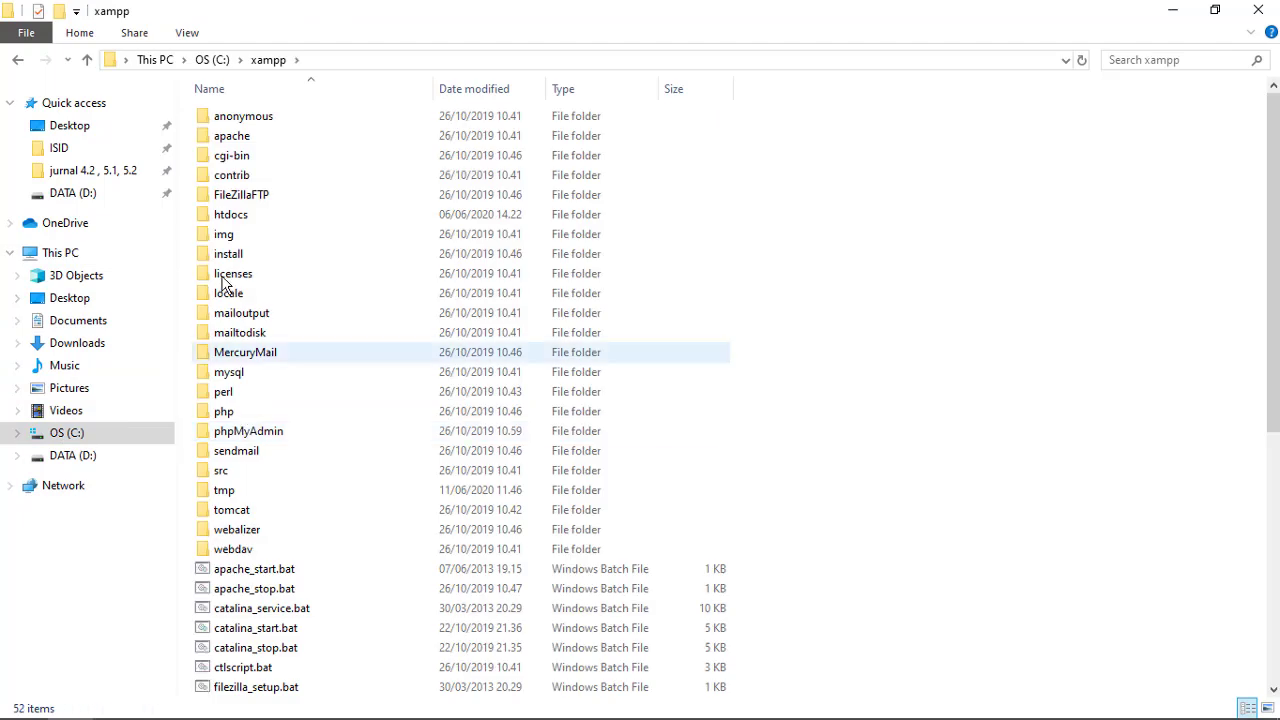
{"action": "double_click", "coordinate": [224, 217]}
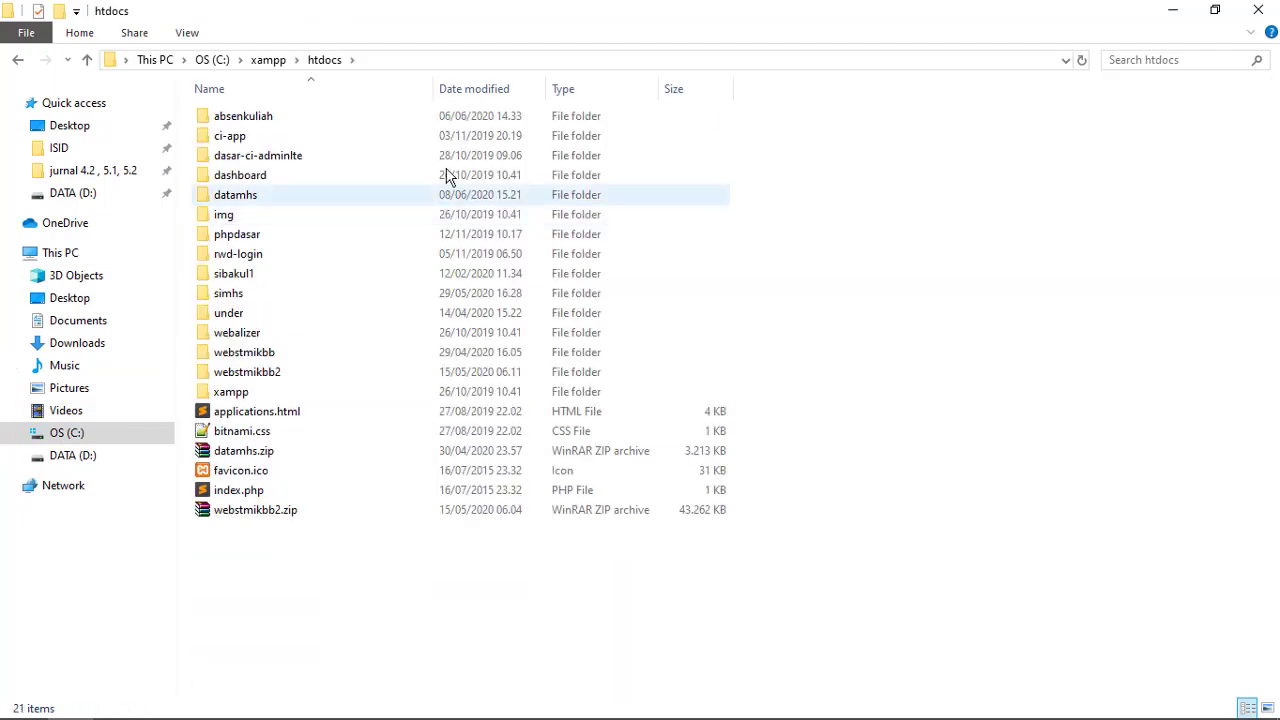
{"action": "double_click", "coordinate": [244, 198]}
{"action": "left_click", "coordinate": [434, 59]}
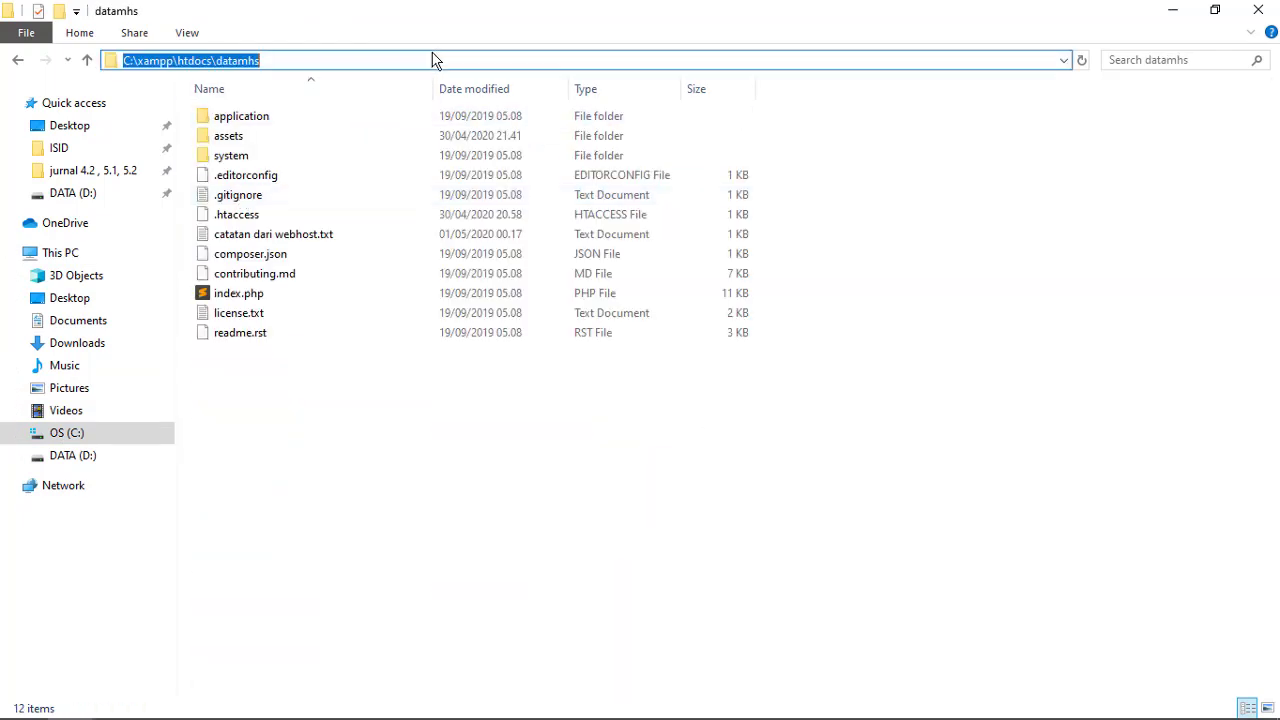
{"action": "left_click", "coordinate": [268, 62]}
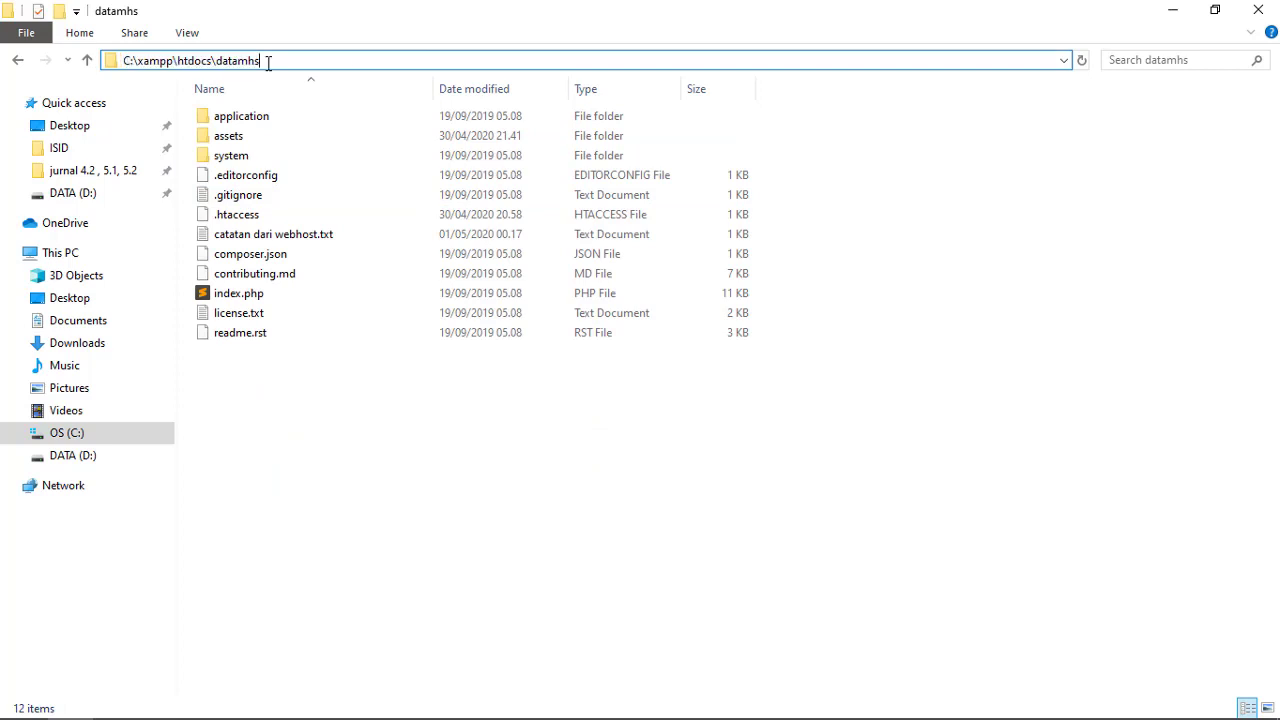
{"action": "left_click", "coordinate": [289, 444]}
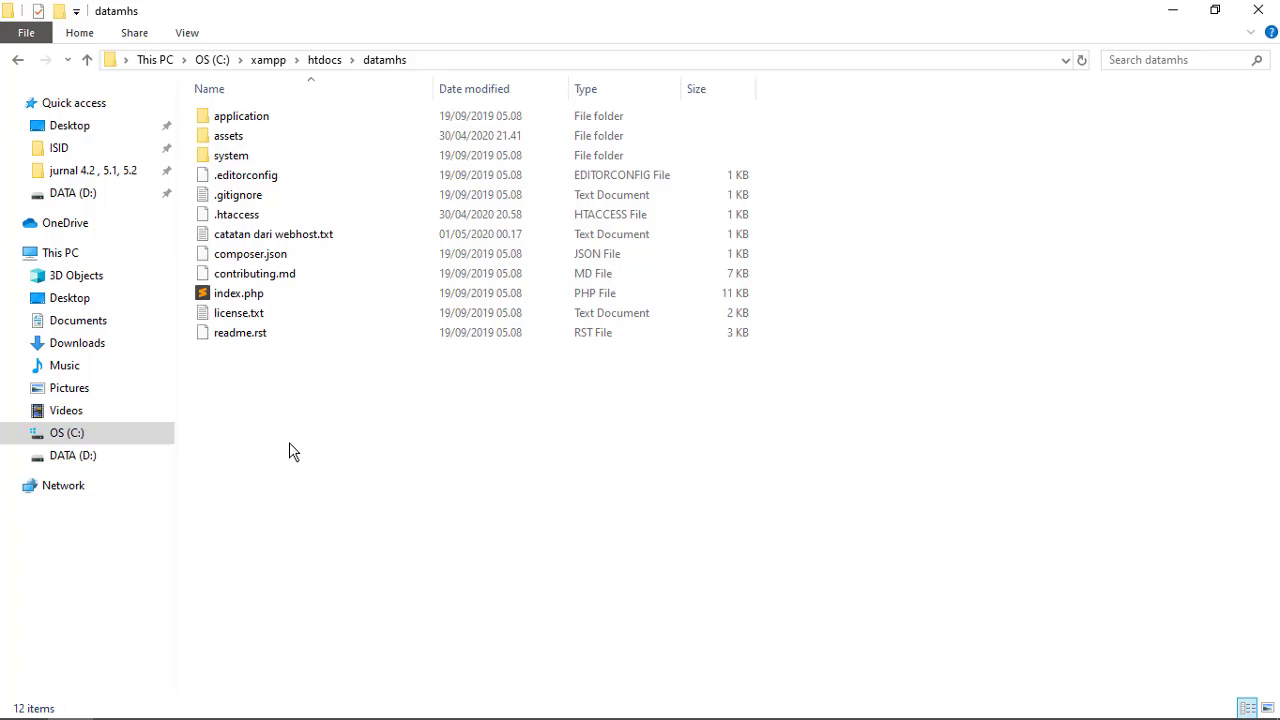
Switch back to the local Data Mahasiswa page in the browser
{"action": "key", "text": "alt+Tab"}
{"action": "key", "text": "alt+Tab"}
{"action": "key", "text": "alt+Tab"}
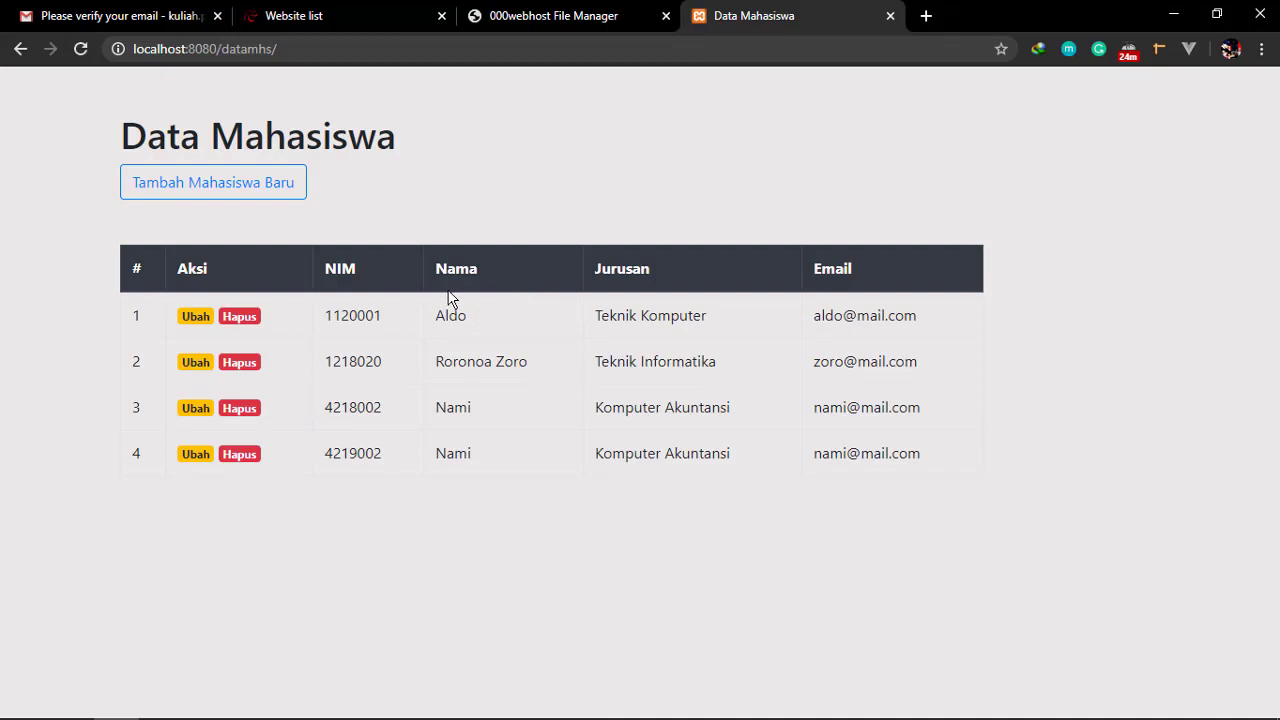
{"action": "key", "text": "alt+Tab"}
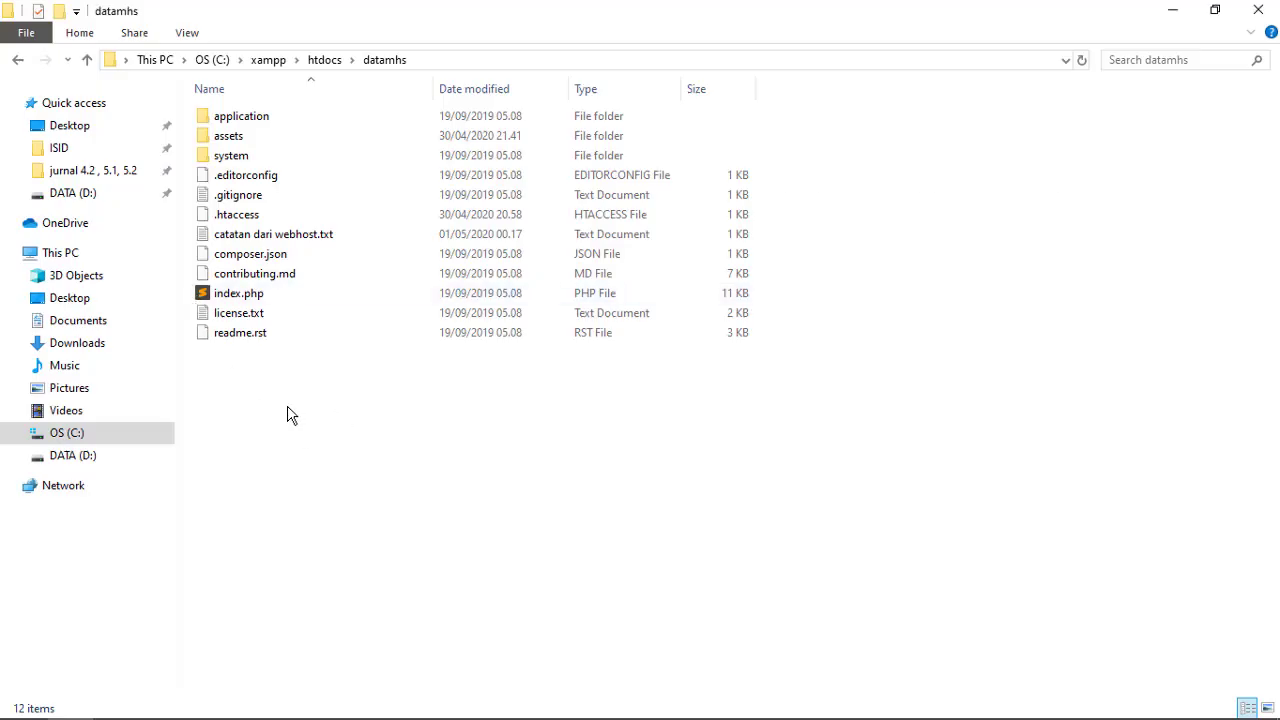
{"action": "key", "text": "alt+Tab"}
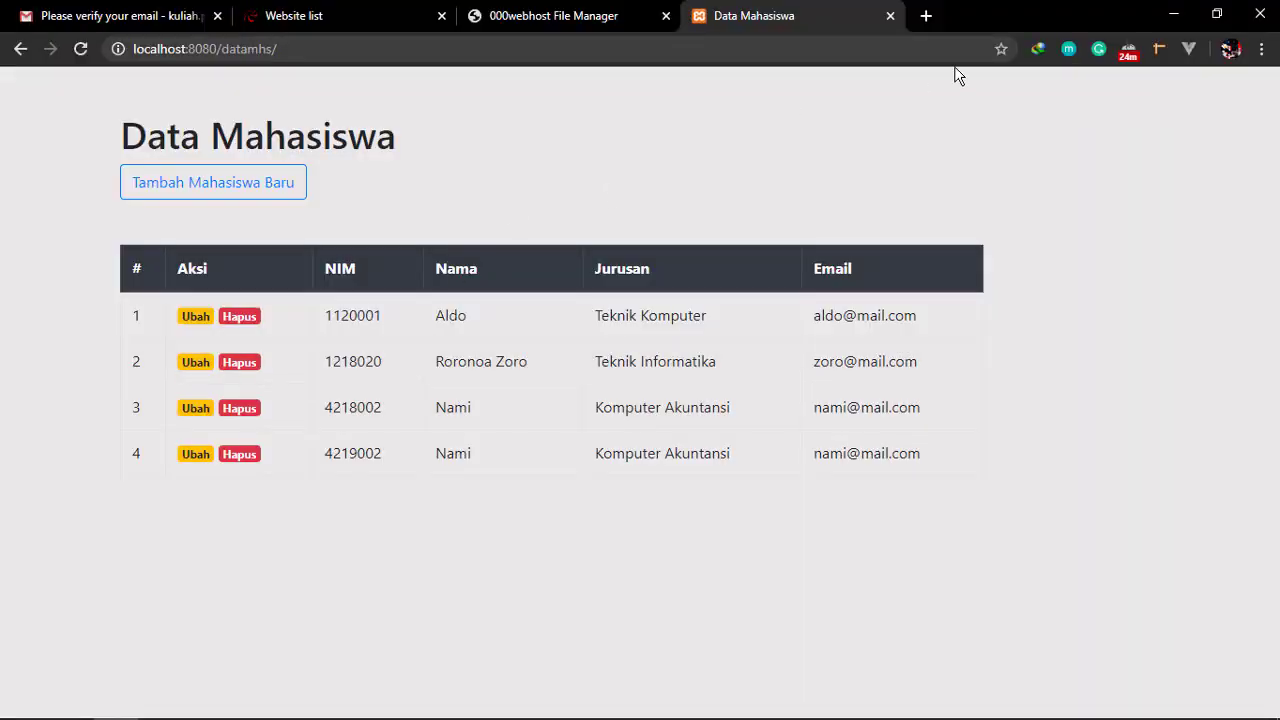
Open local phpMyAdmin in a new tab and view the db_mhs database with its mahasiswa table
{"action": "left_click", "coordinate": [926, 15]}
{"action": "type", "text": "localhost:8080/ph"}
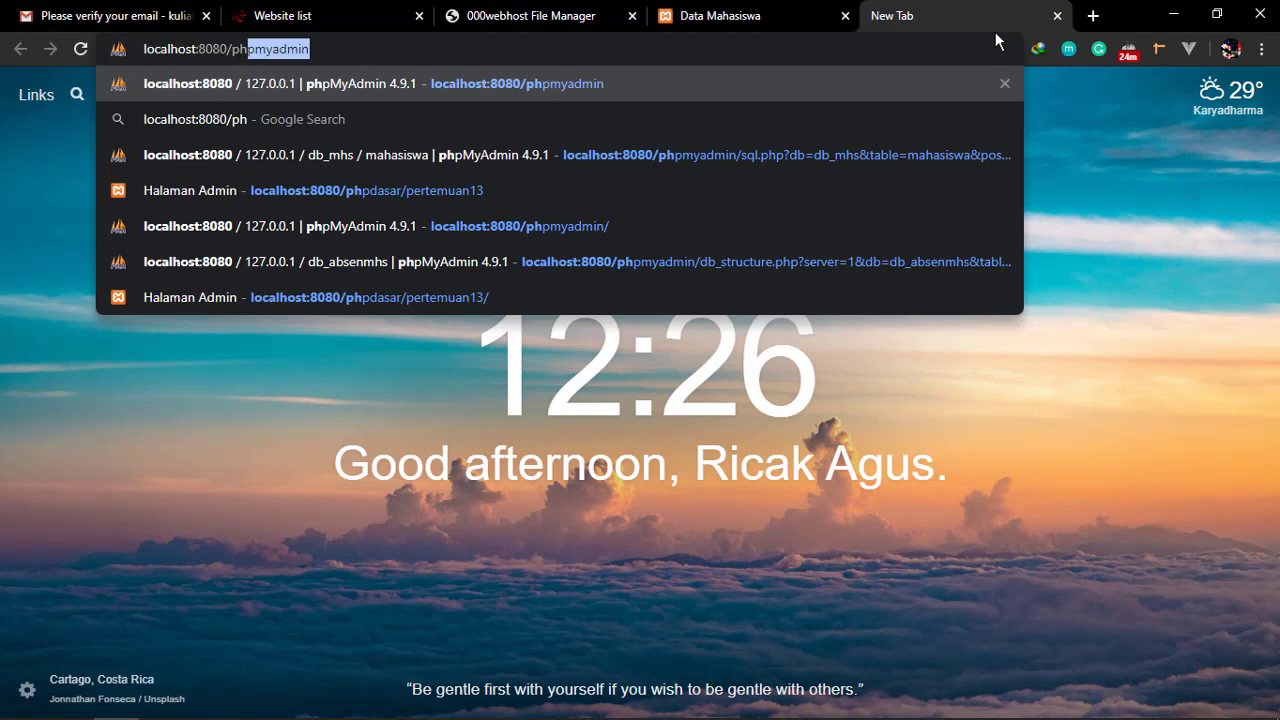
{"action": "key", "text": "Return"}
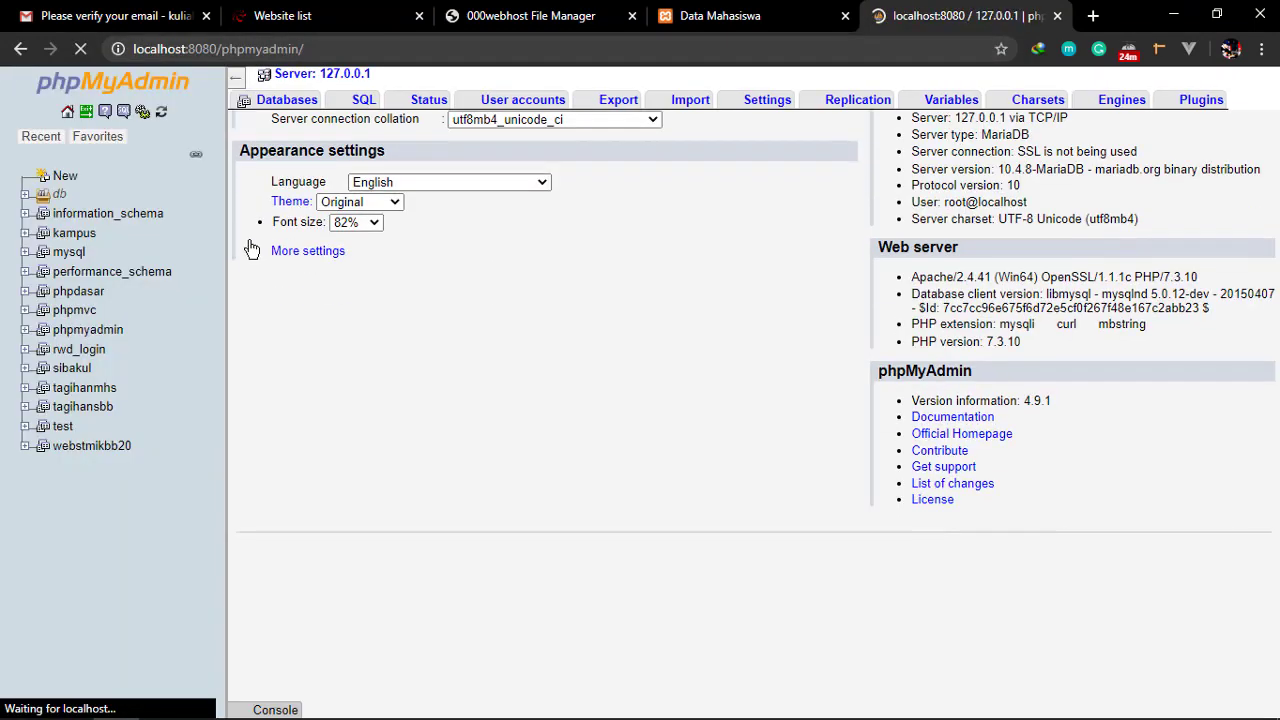
{"action": "left_click", "coordinate": [30, 197]}
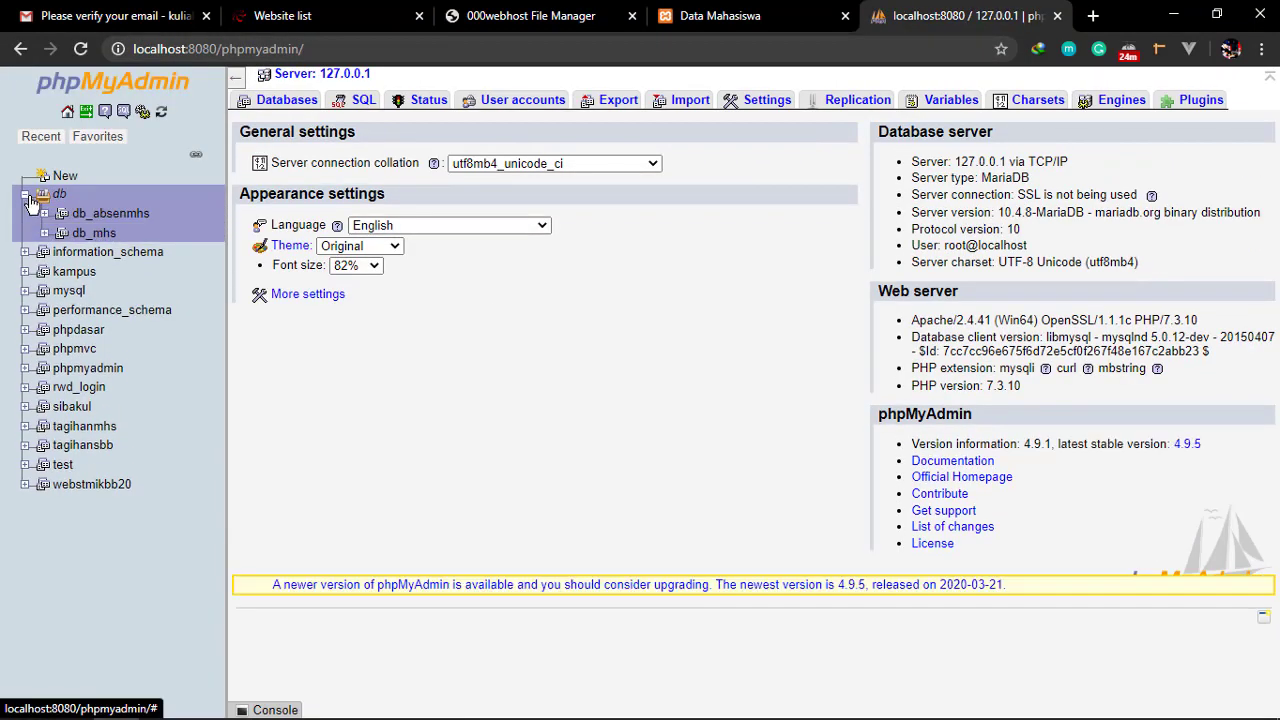
{"action": "left_click", "coordinate": [100, 234]}
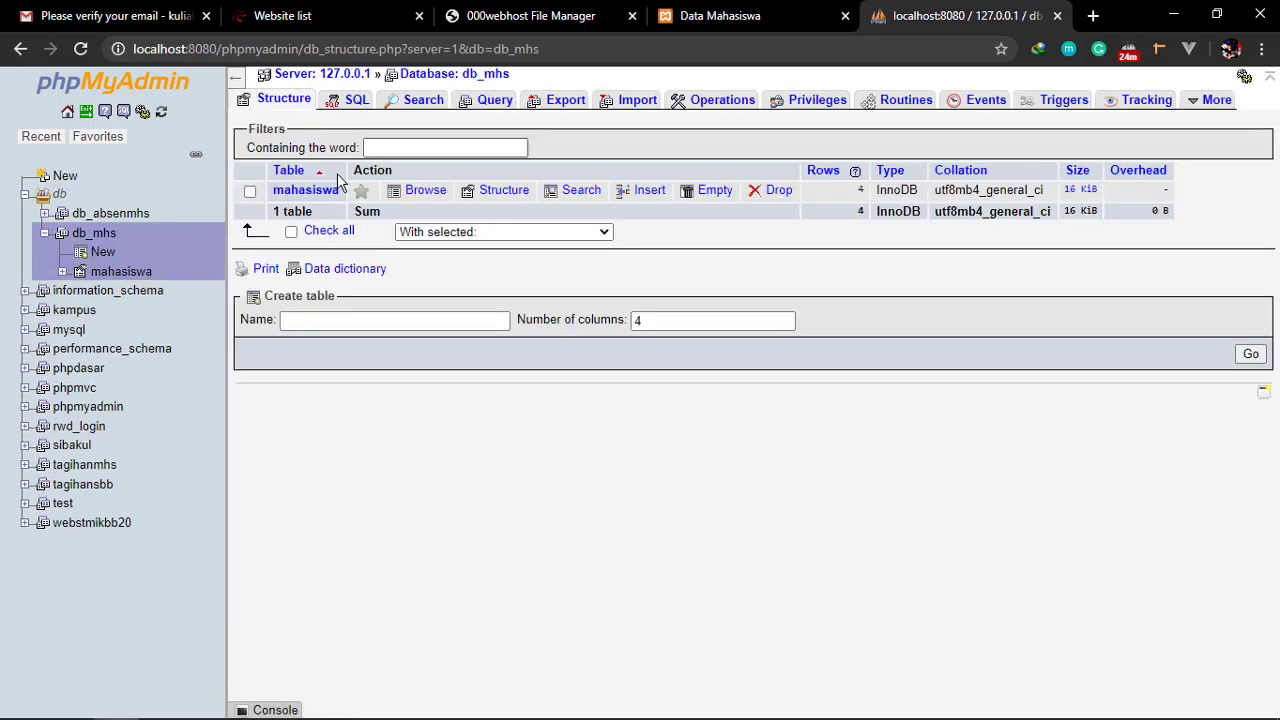
{"action": "left_click", "coordinate": [766, 14]}
{"action": "key", "text": "alt+Tab"}
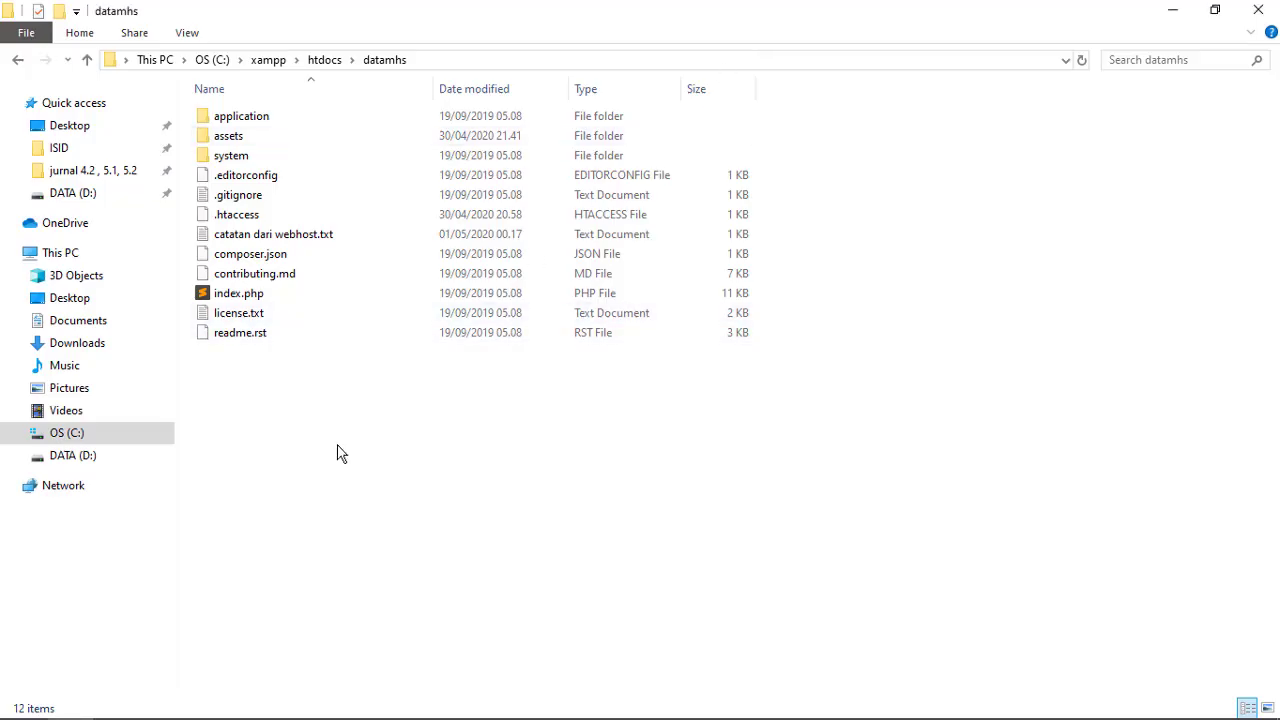
Select all 11 remaining project items in the datamhs folder
{"action": "left_click_drag", "start_coordinate": [338, 459], "coordinate": [239, 86]}
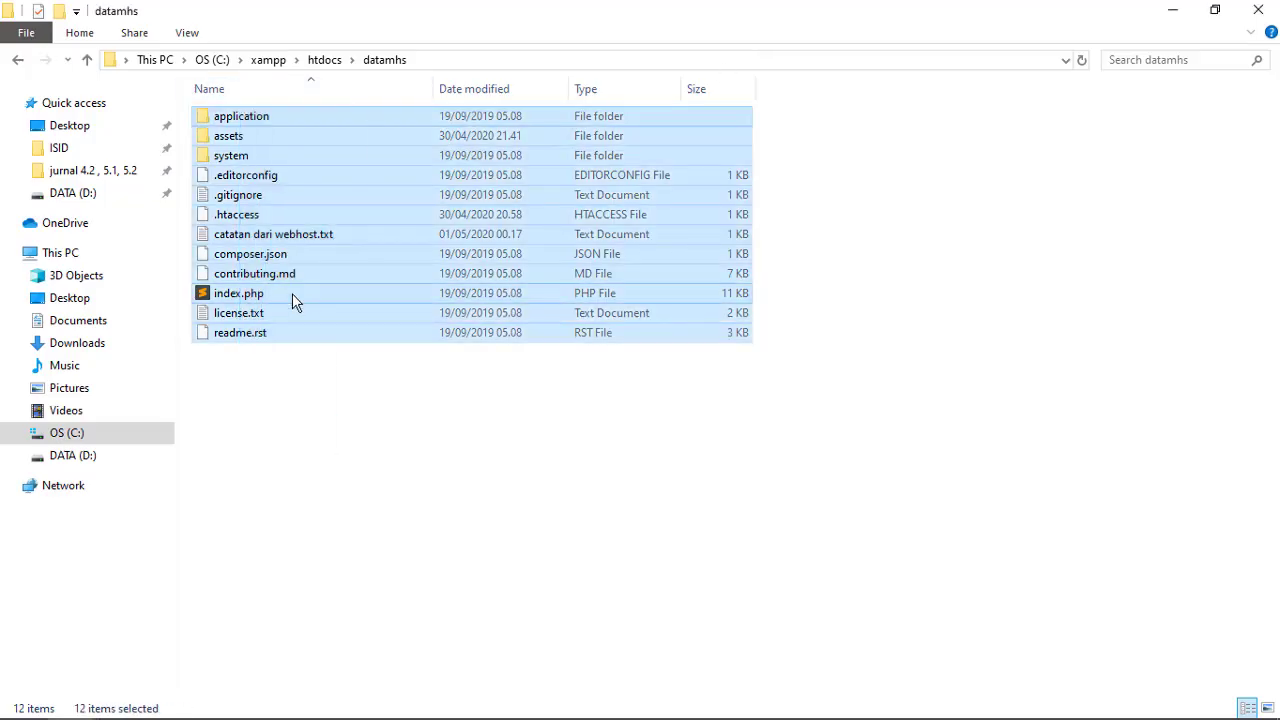
{"action": "left_click", "coordinate": [301, 486]}
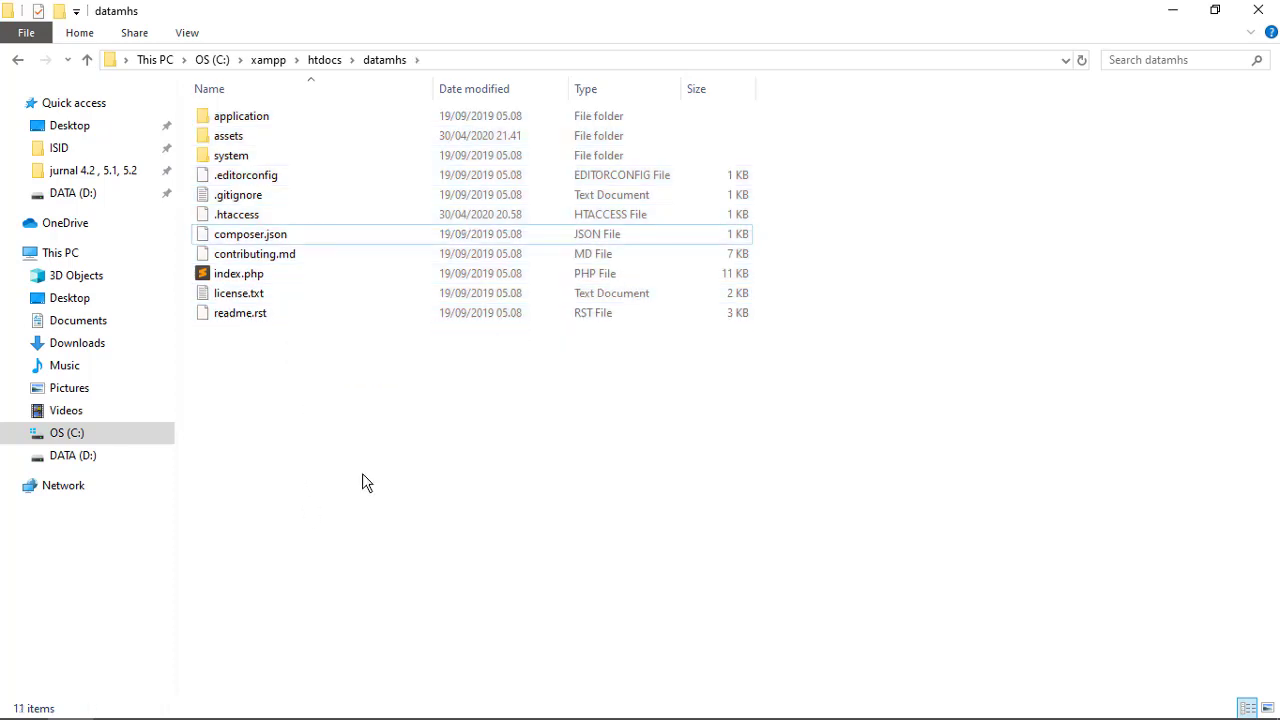
{"action": "left_click_drag", "start_coordinate": [355, 465], "coordinate": [210, 50]}
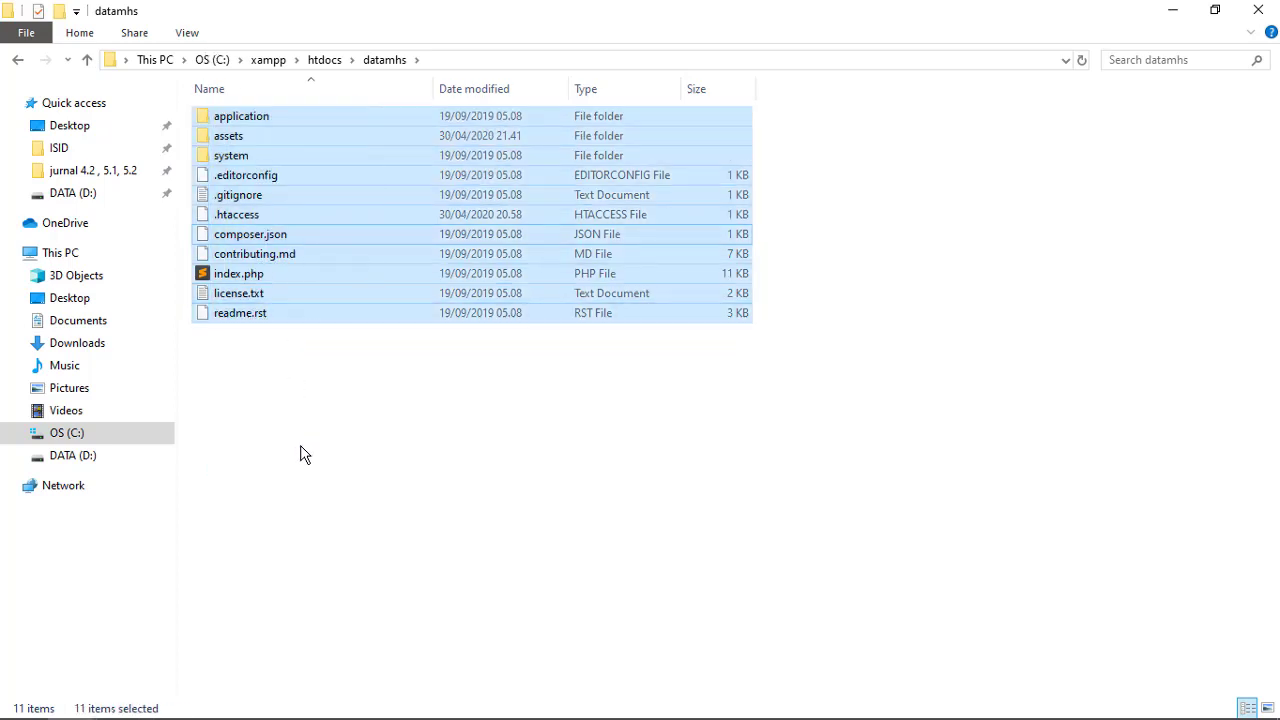
{"action": "left_click_drag", "start_coordinate": [303, 456], "coordinate": [205, 108]}
{"action": "right_click", "coordinate": [272, 313]}
{"action": "left_click", "coordinate": [245, 410]}
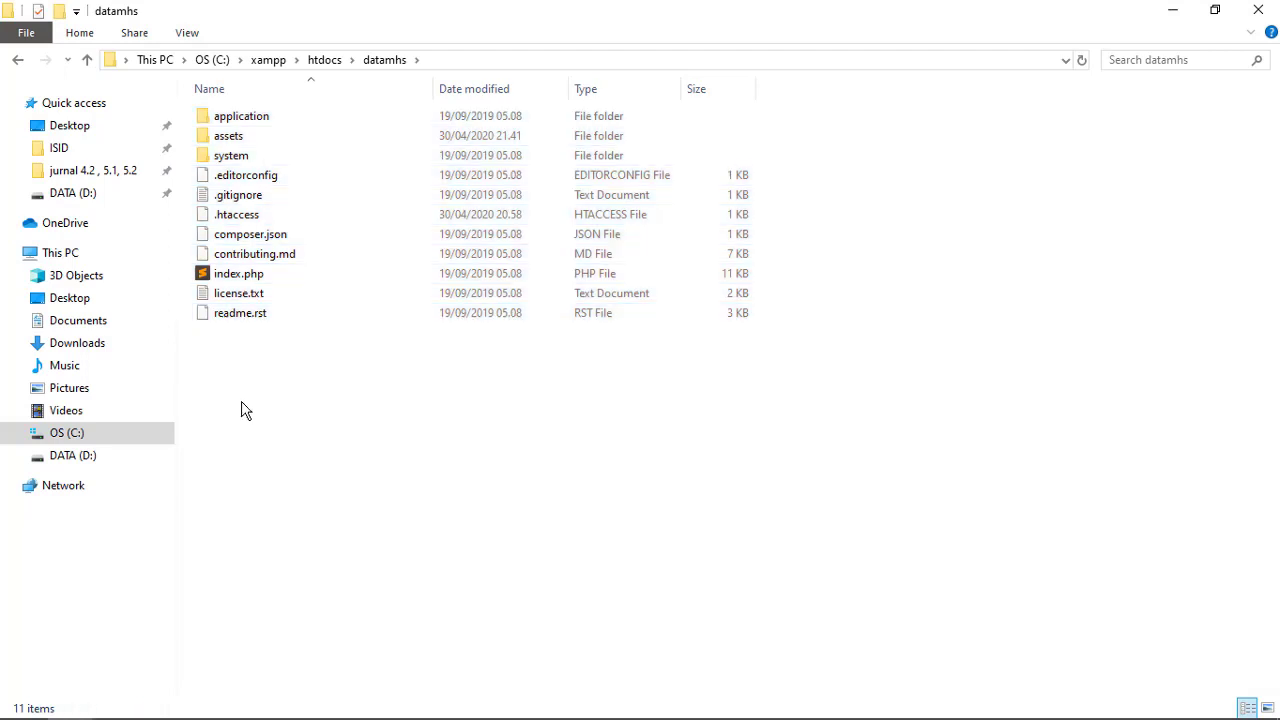
{"action": "left_click_drag", "start_coordinate": [278, 406], "coordinate": [191, 102]}
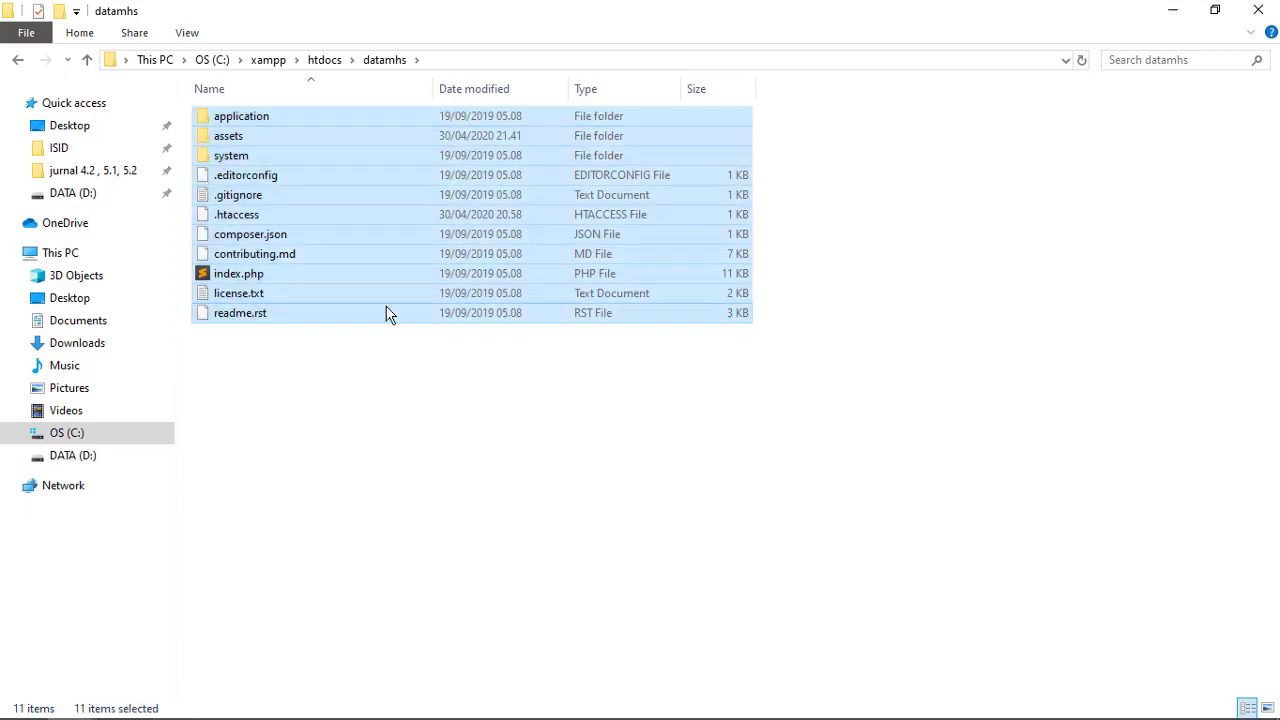
Pack the selected datamhs files into a ZIP archive named datamhs.zip with WinRAR
{"action": "right_click", "coordinate": [258, 320]}
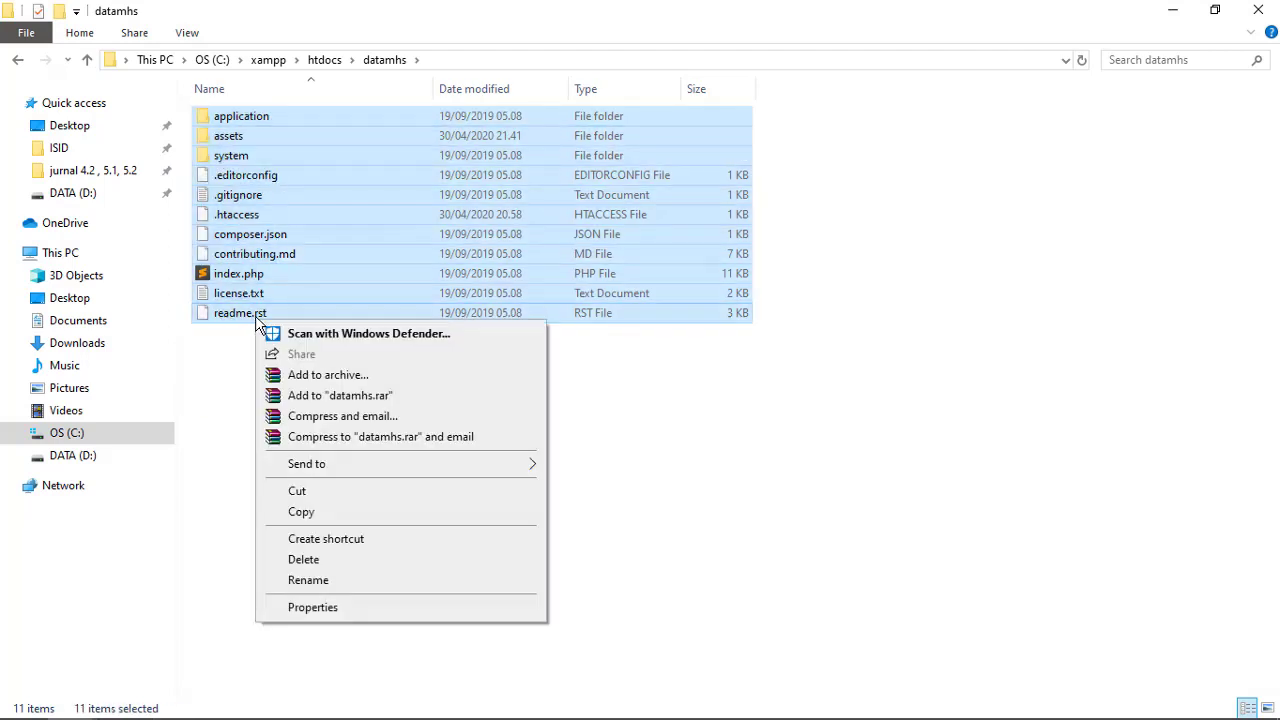
{"action": "left_click", "coordinate": [388, 376]}
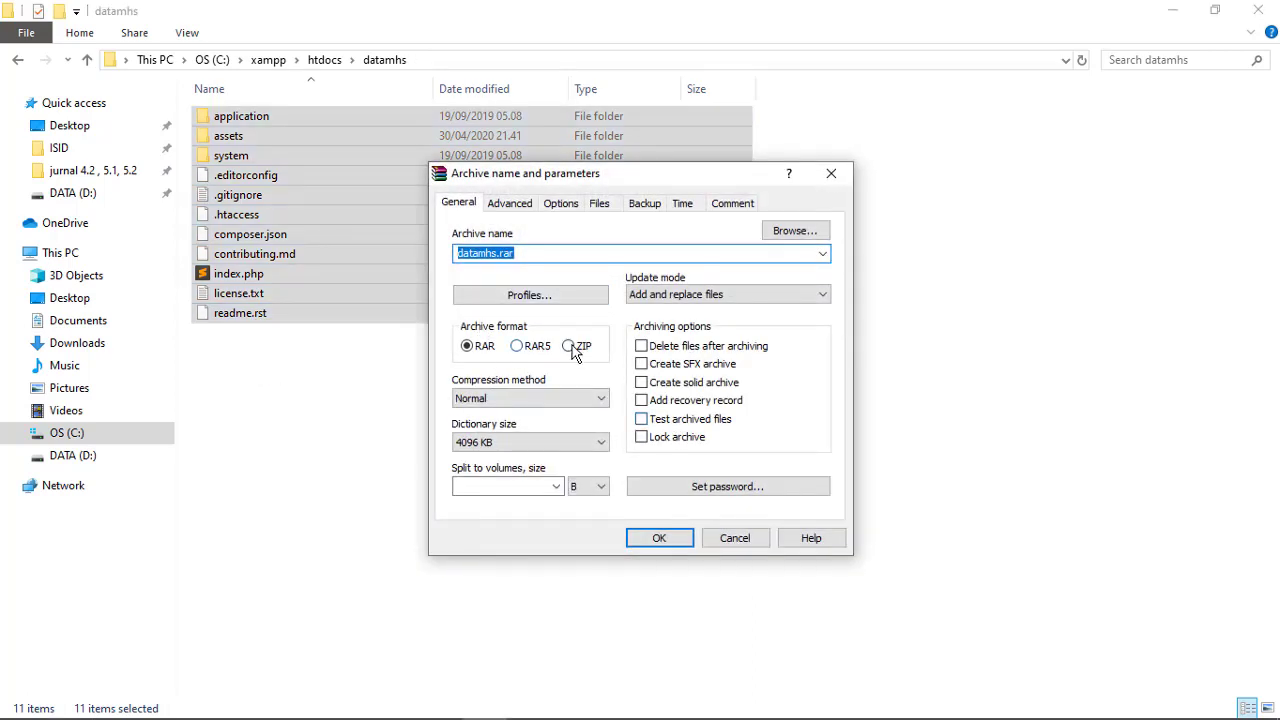
{"action": "left_click", "coordinate": [570, 346]}
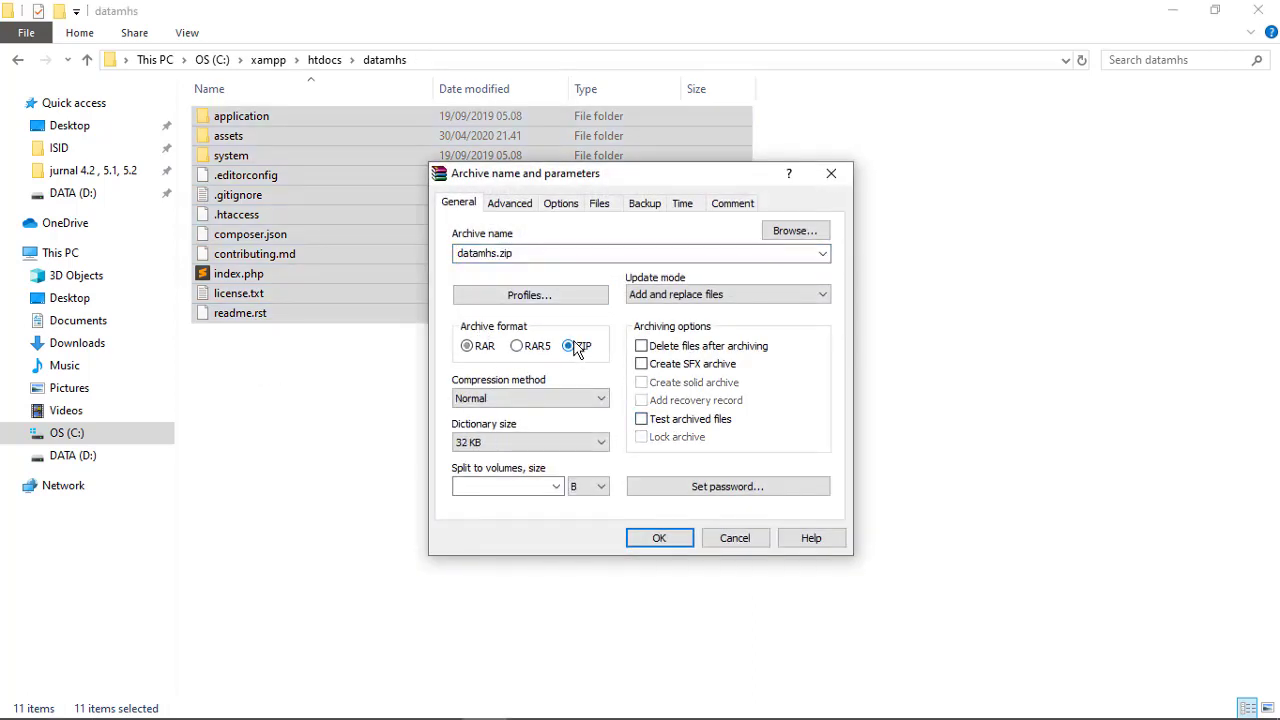
{"action": "double_click", "coordinate": [464, 253]}
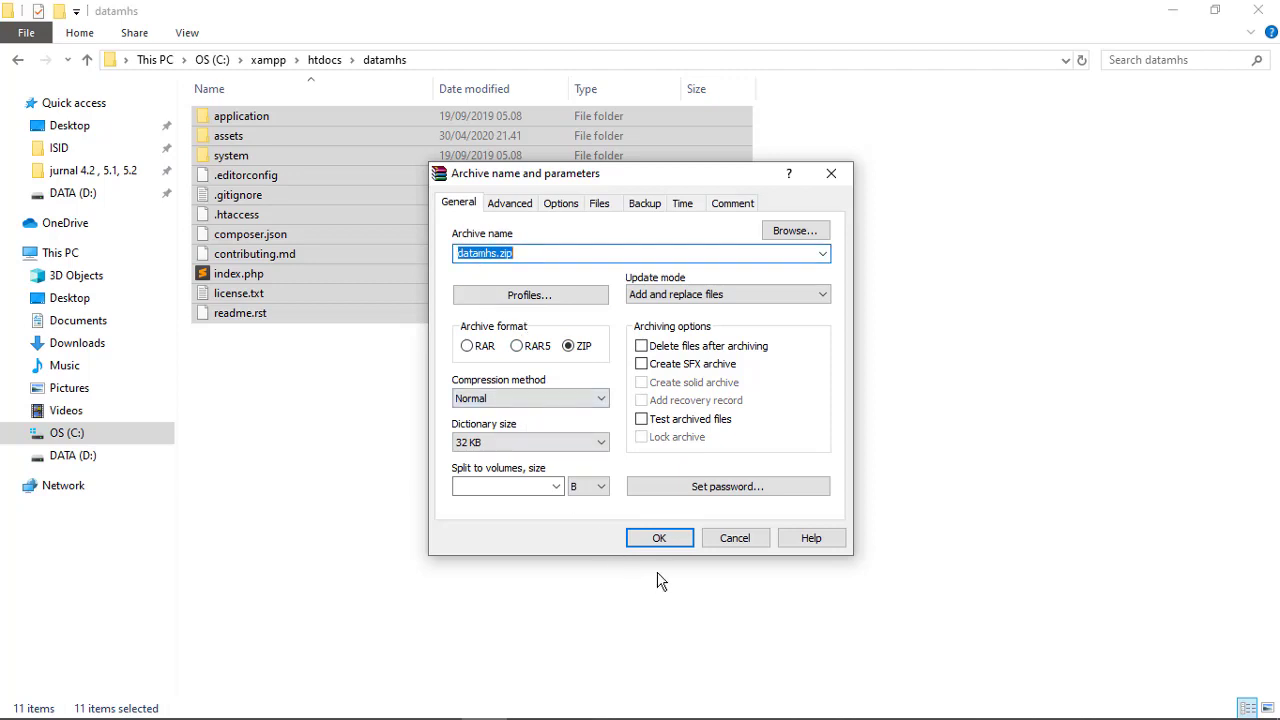
{"action": "left_click", "coordinate": [659, 538]}
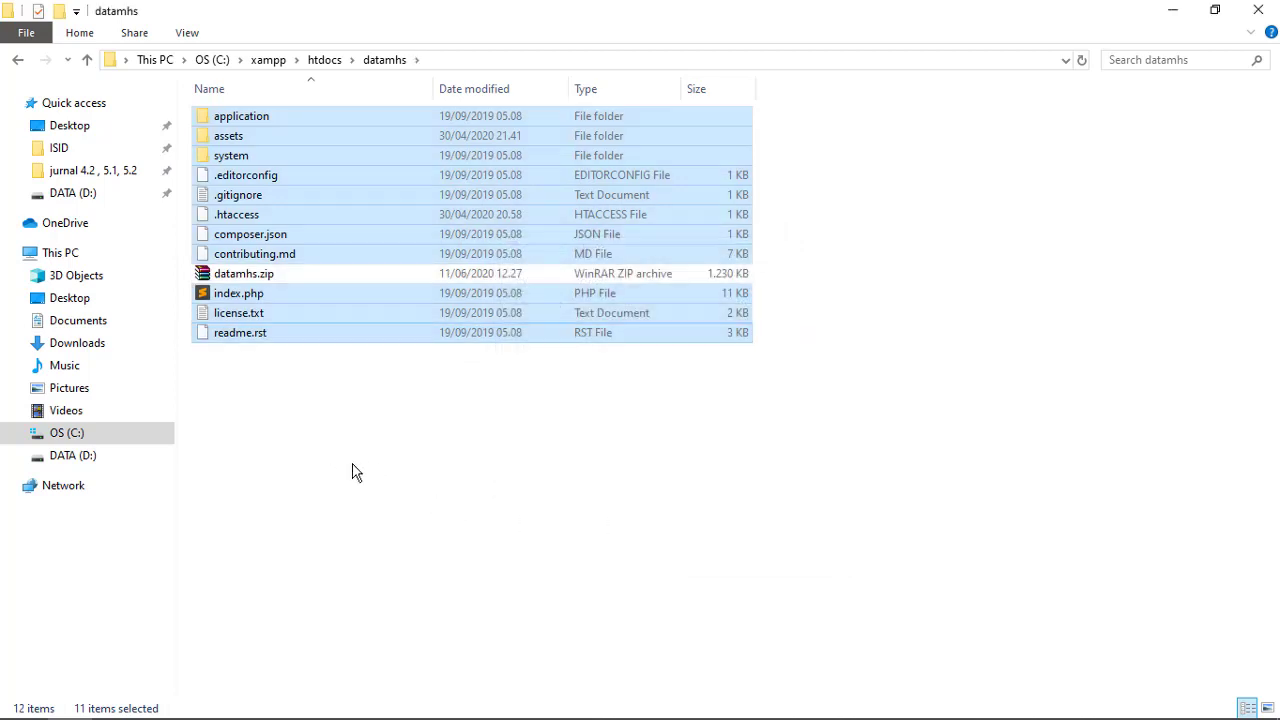
{"action": "left_click", "coordinate": [317, 346]}
{"action": "left_click", "coordinate": [266, 277]}
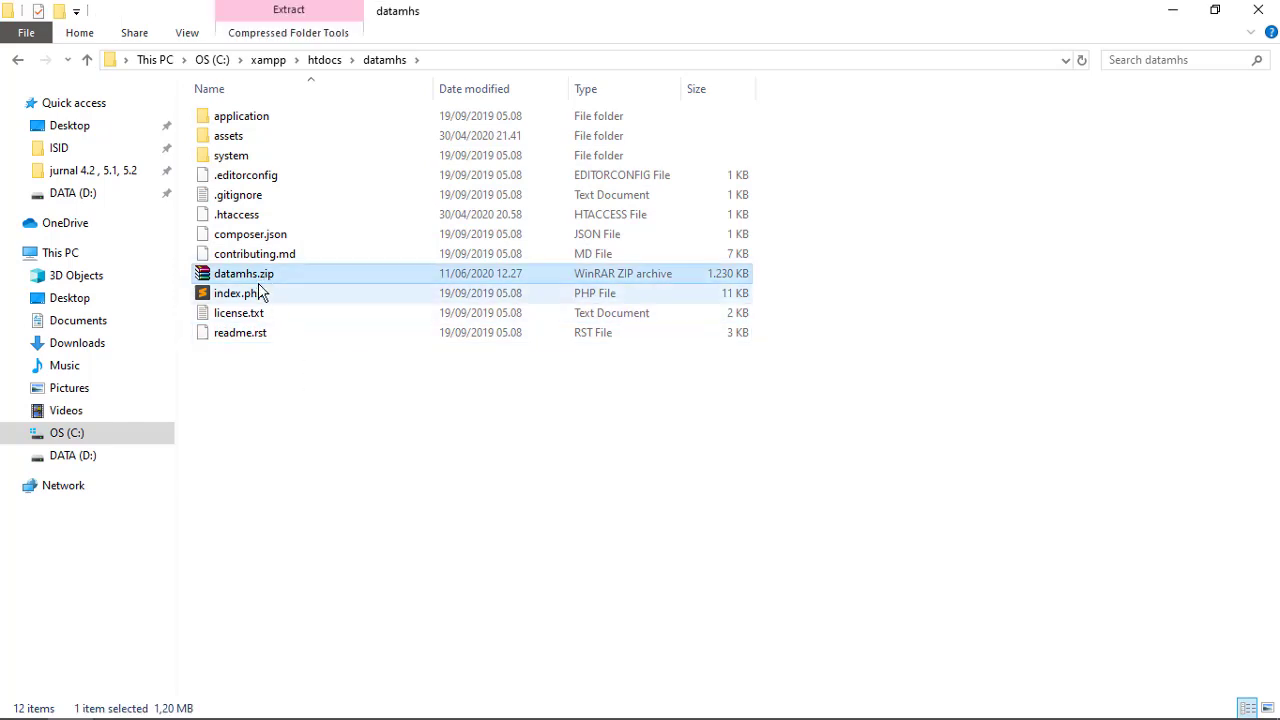
Return to the phpMyAdmin db_mhs database page in the browser
{"action": "left_click", "coordinate": [392, 502]}
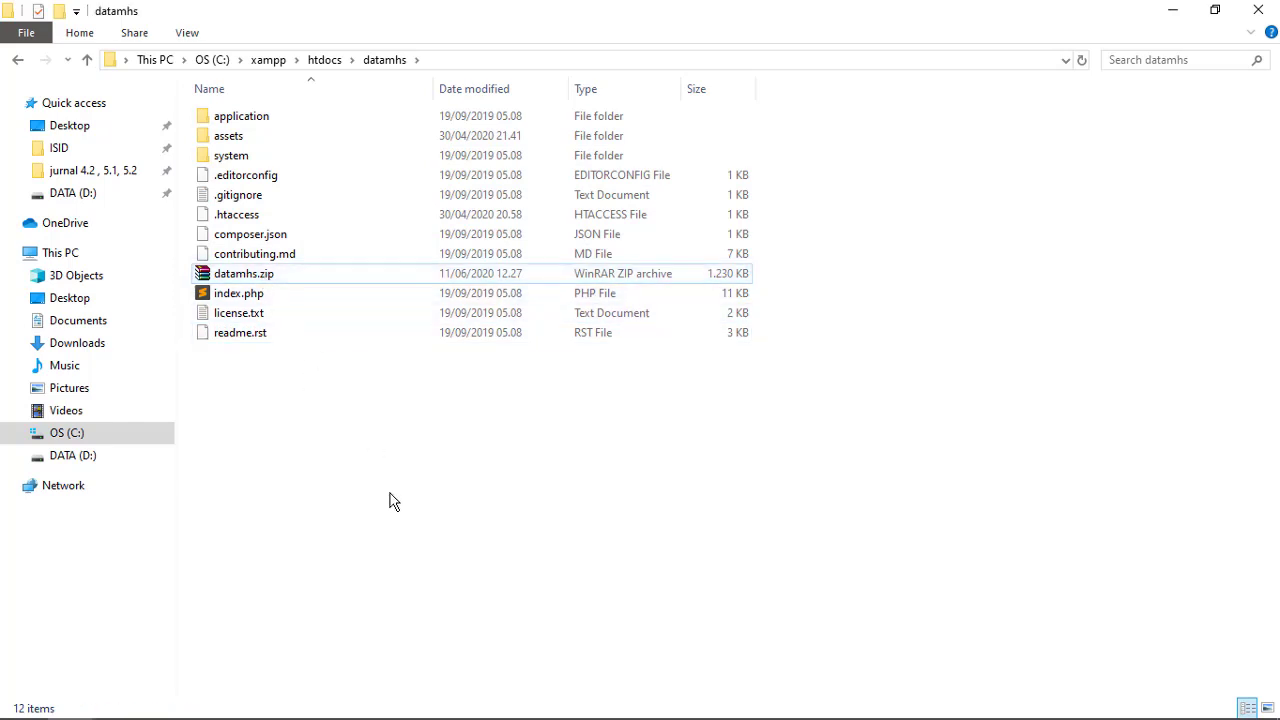
{"action": "left_click", "coordinate": [273, 278]}
{"action": "key", "text": "alt+Tab"}
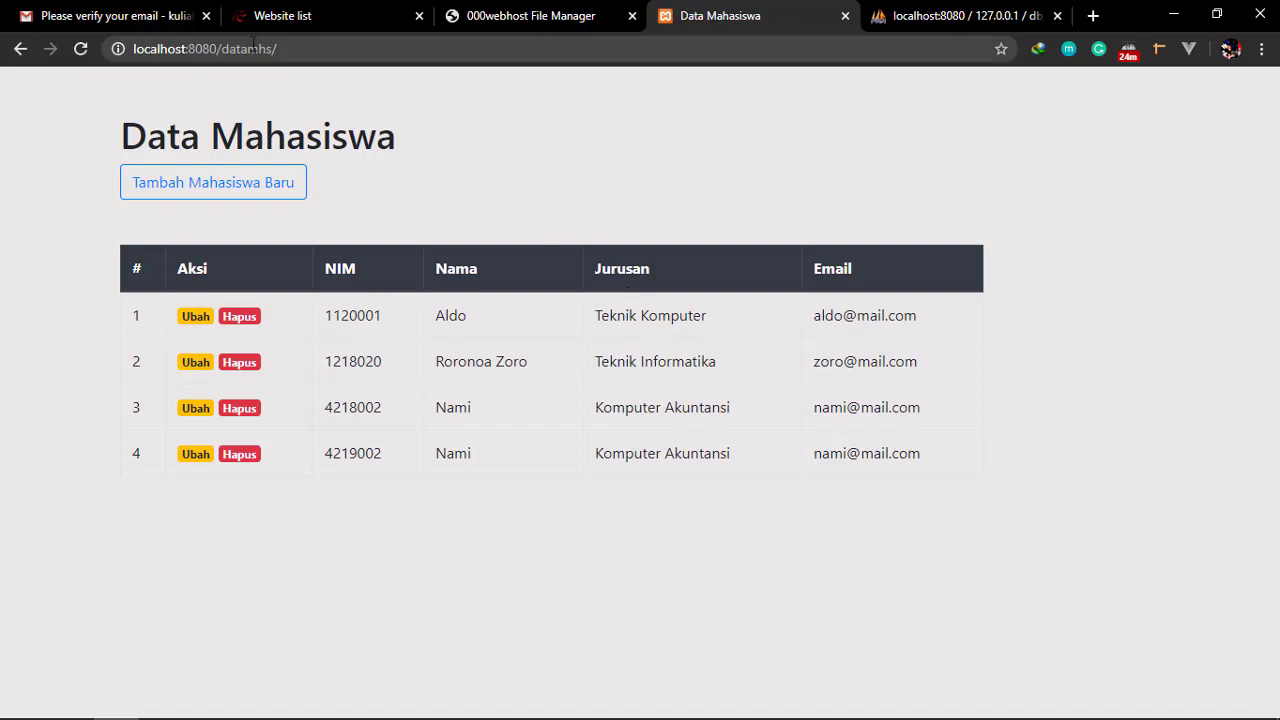
{"action": "key", "text": "alt+Tab"}
{"action": "key", "text": "alt+Tab"}
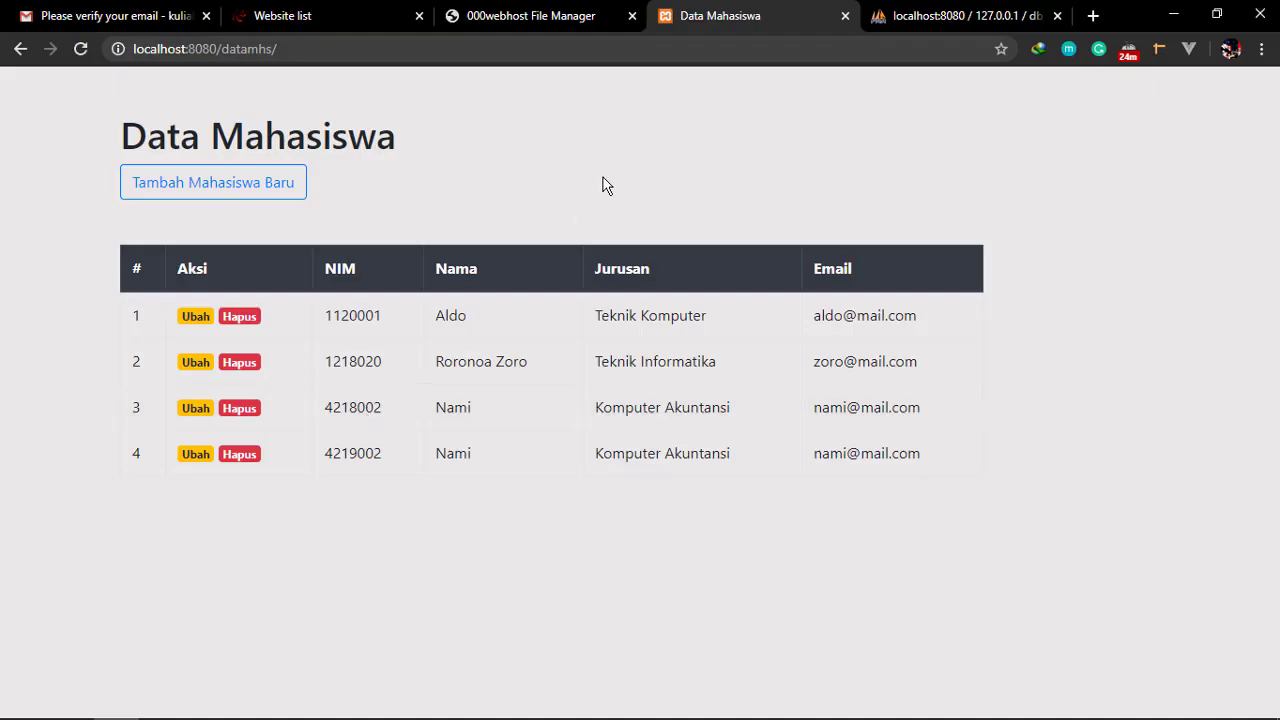
{"action": "left_click", "coordinate": [960, 15]}
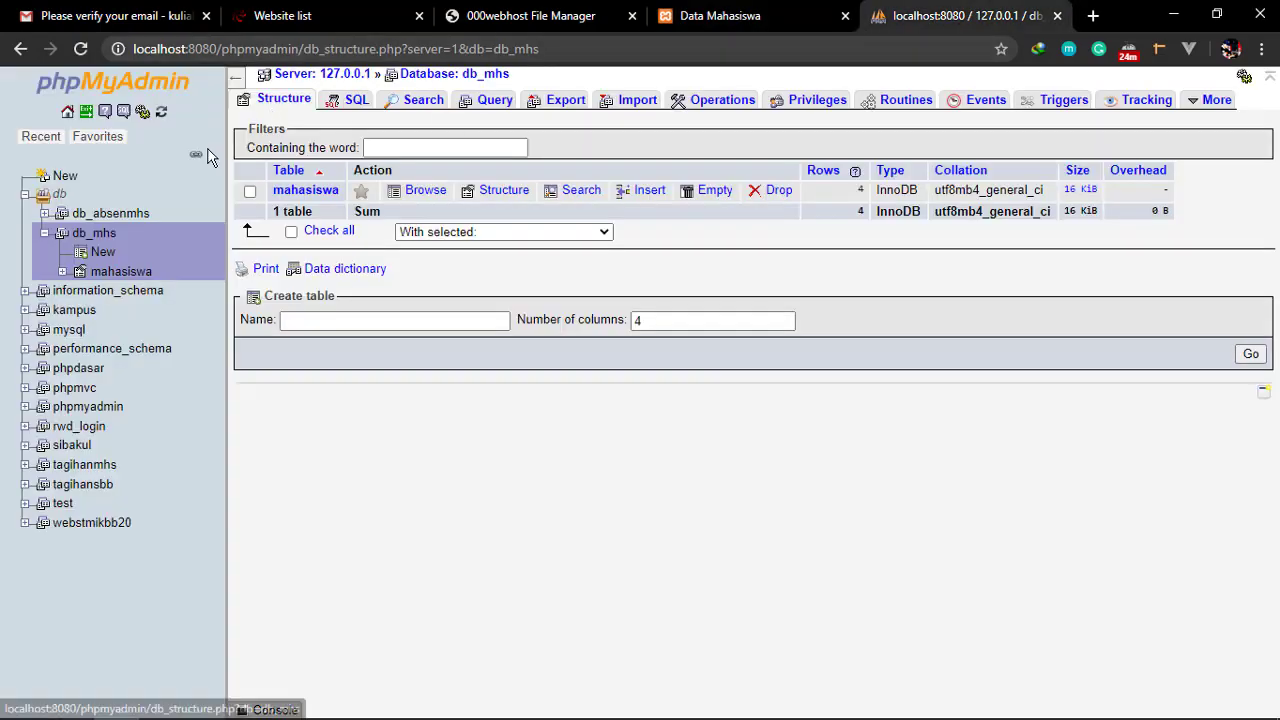
{"action": "left_click", "coordinate": [100, 236]}
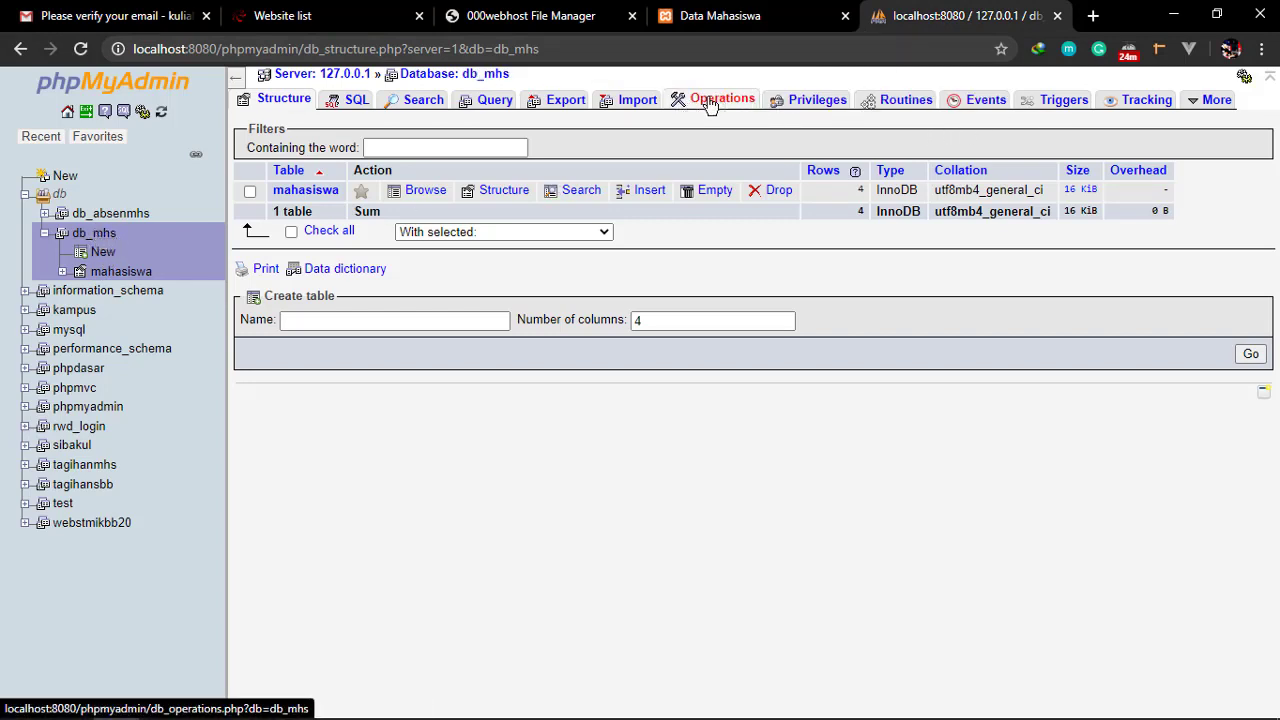
Quick-export db_mhs as SQL and show db_mhs (1).sql in the Downloads folder
{"action": "left_click", "coordinate": [565, 104]}
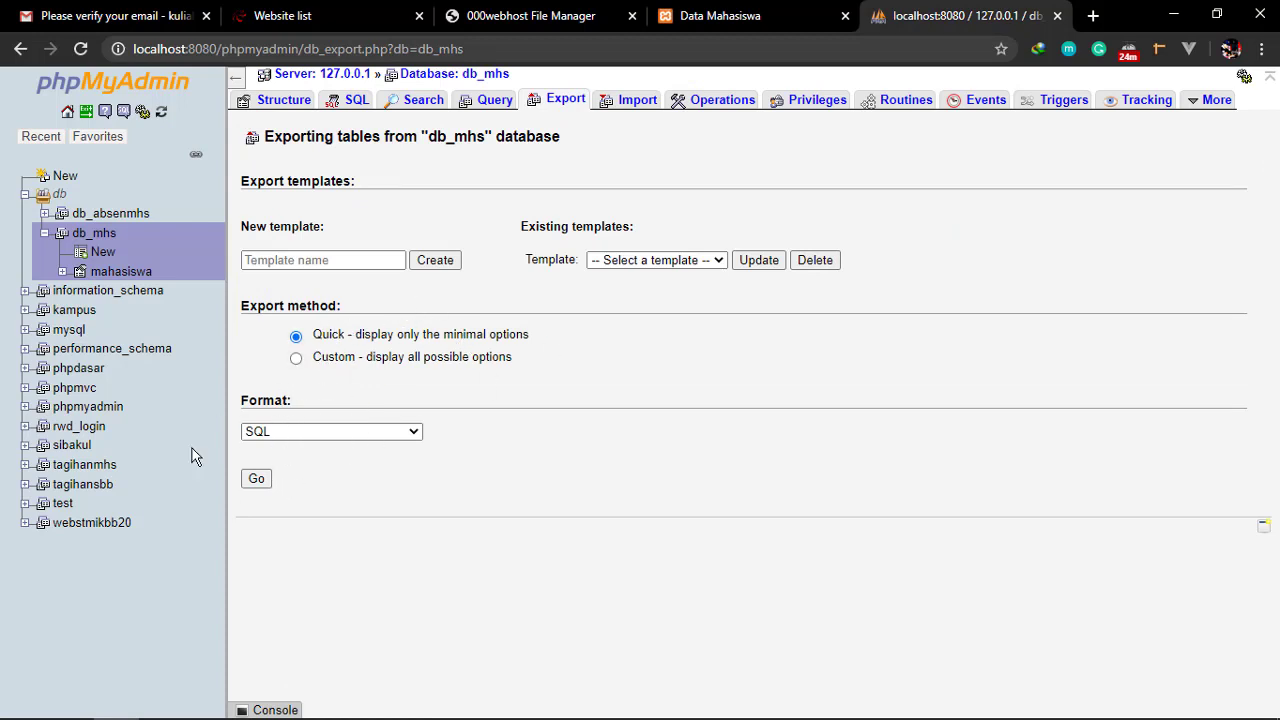
{"action": "left_click", "coordinate": [256, 480]}
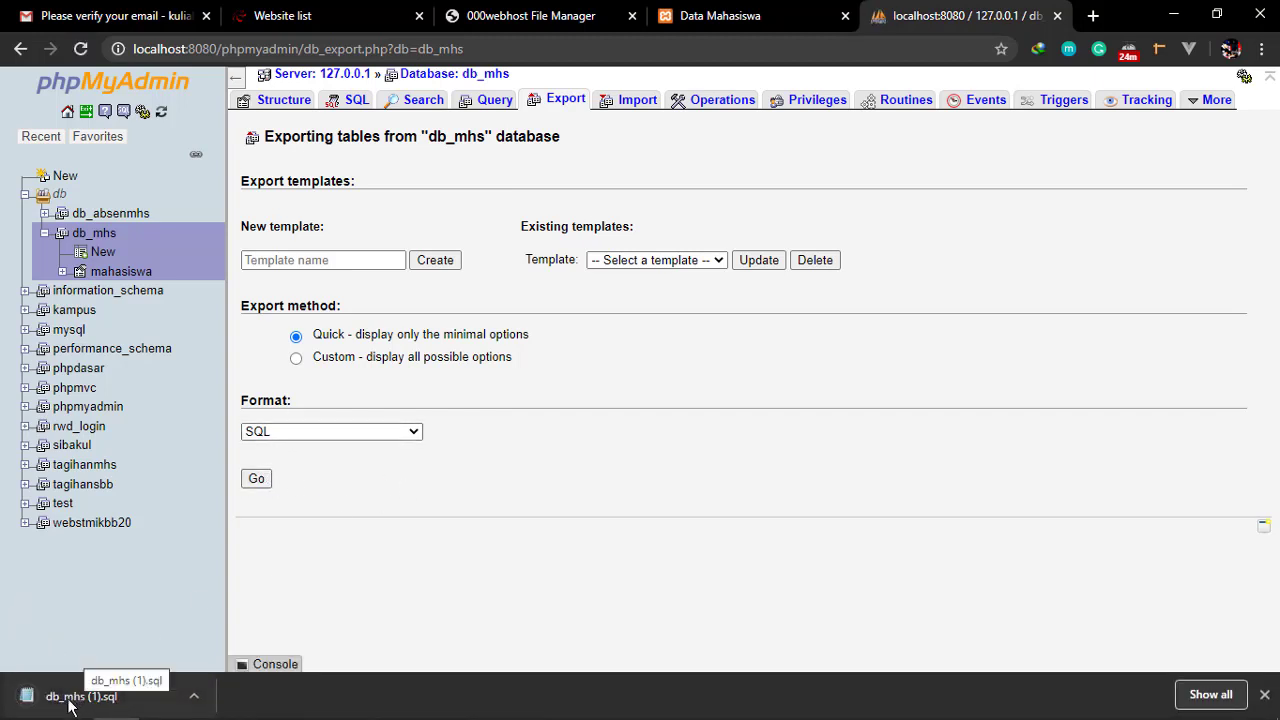
{"action": "left_click", "coordinate": [196, 696]}
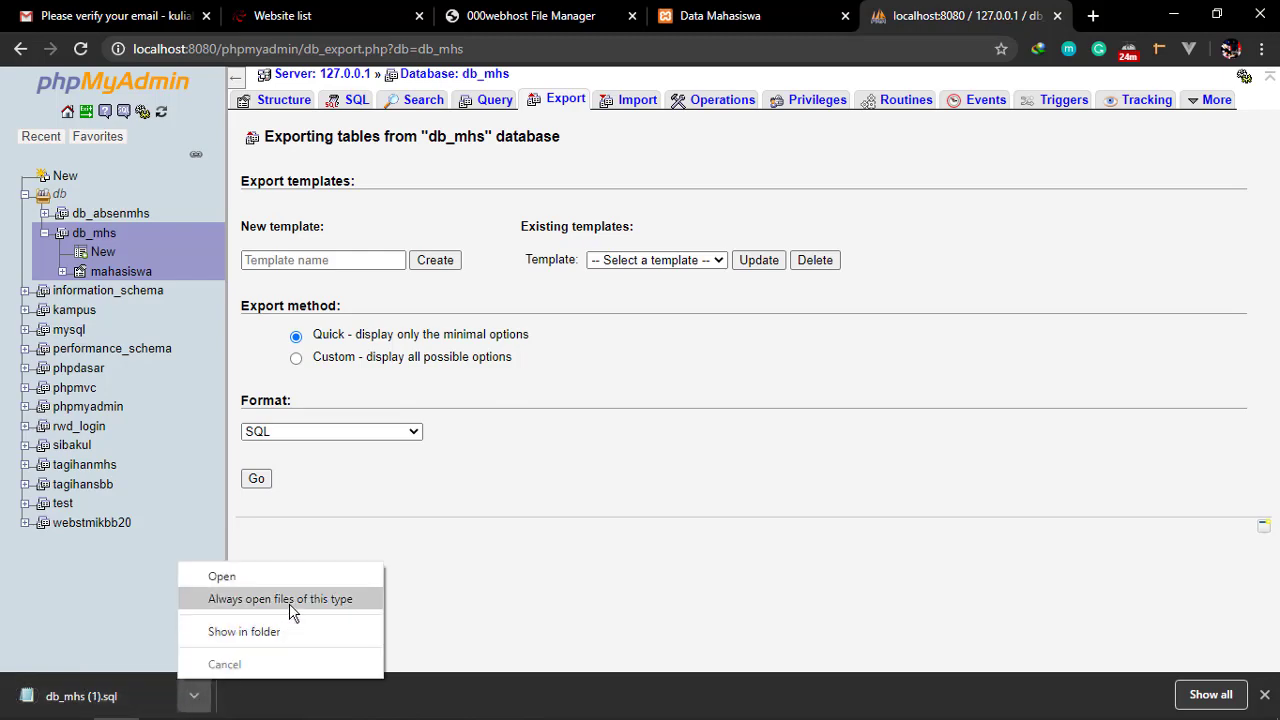
{"action": "left_click", "coordinate": [282, 628]}
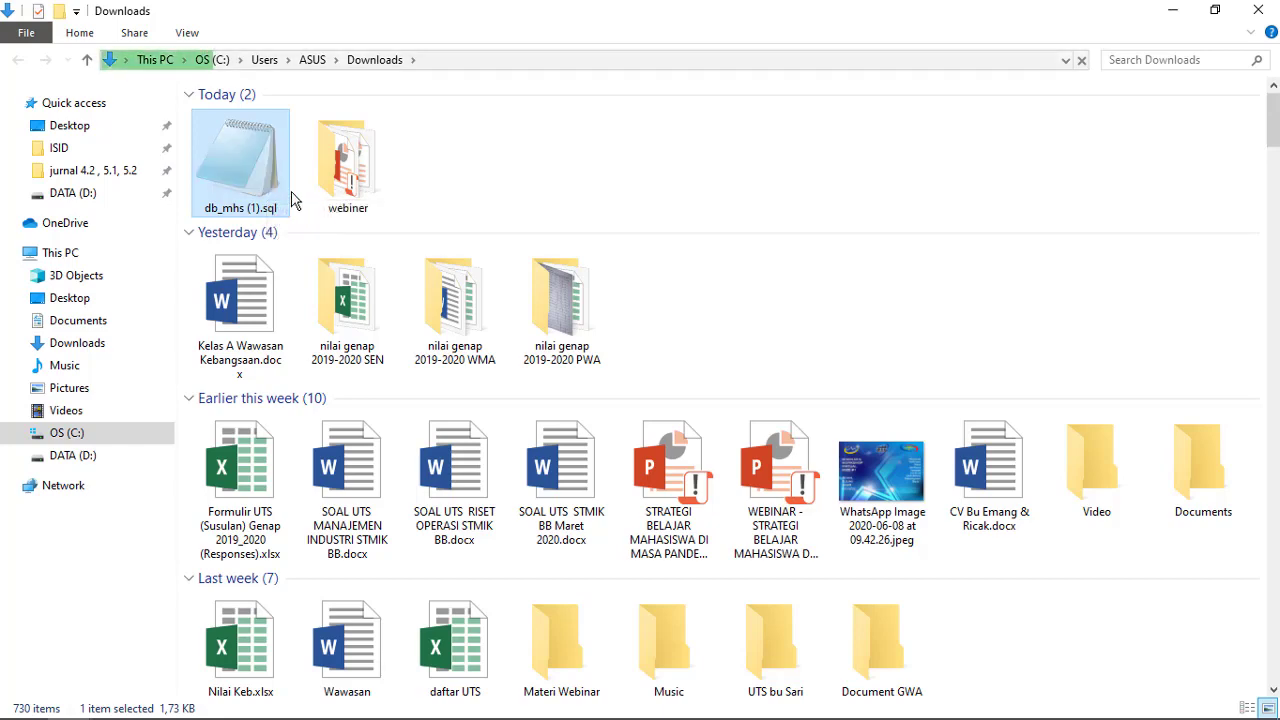
Paste the exported SQL file into the datamhs folder and rename it db_mhs.sql
{"action": "key", "text": "alt+Tab"}
{"action": "key", "text": "alt+Tab"}
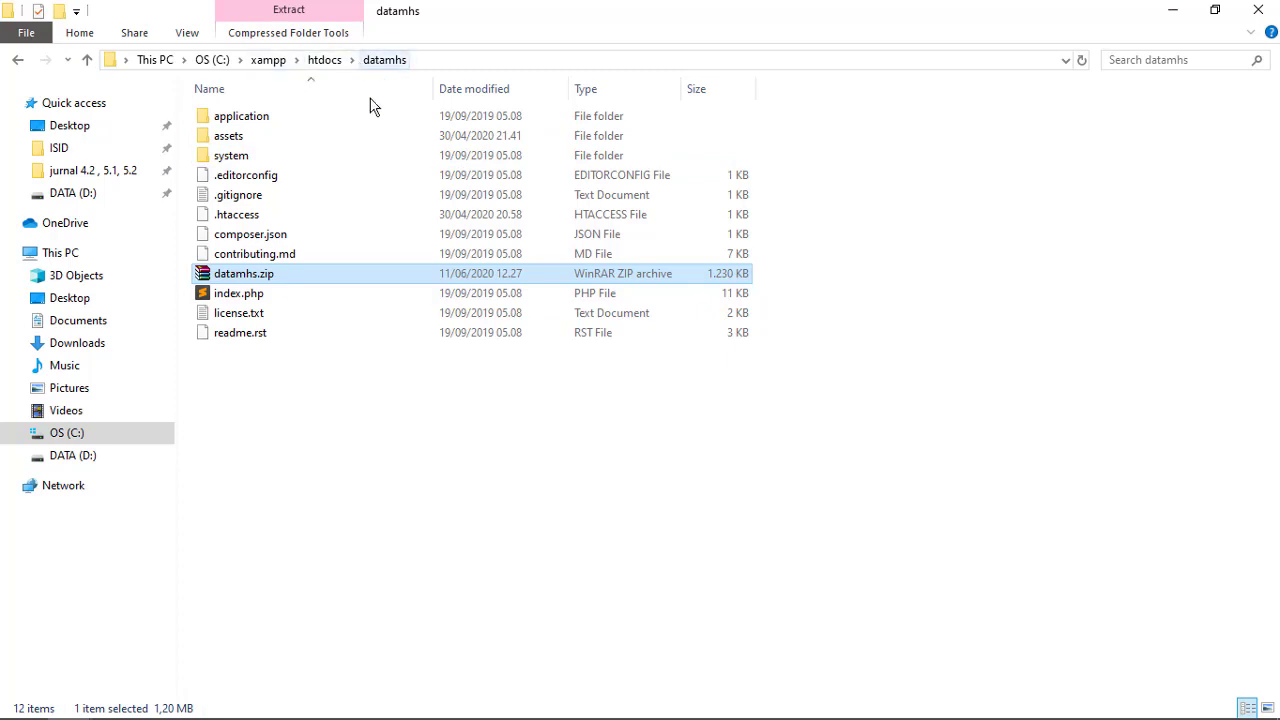
{"action": "left_click", "coordinate": [312, 406]}
{"action": "key", "text": "ctrl+v"}
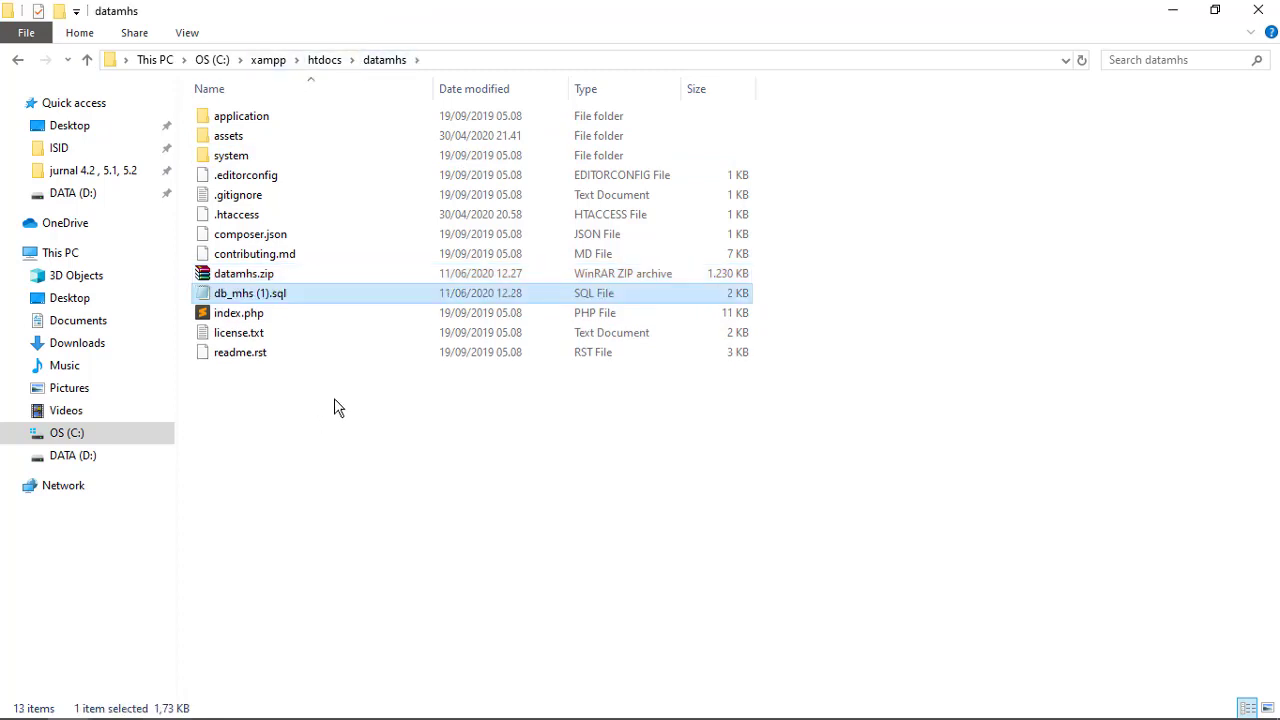
{"action": "key", "text": "F2"}
{"action": "left_click", "coordinate": [262, 292]}
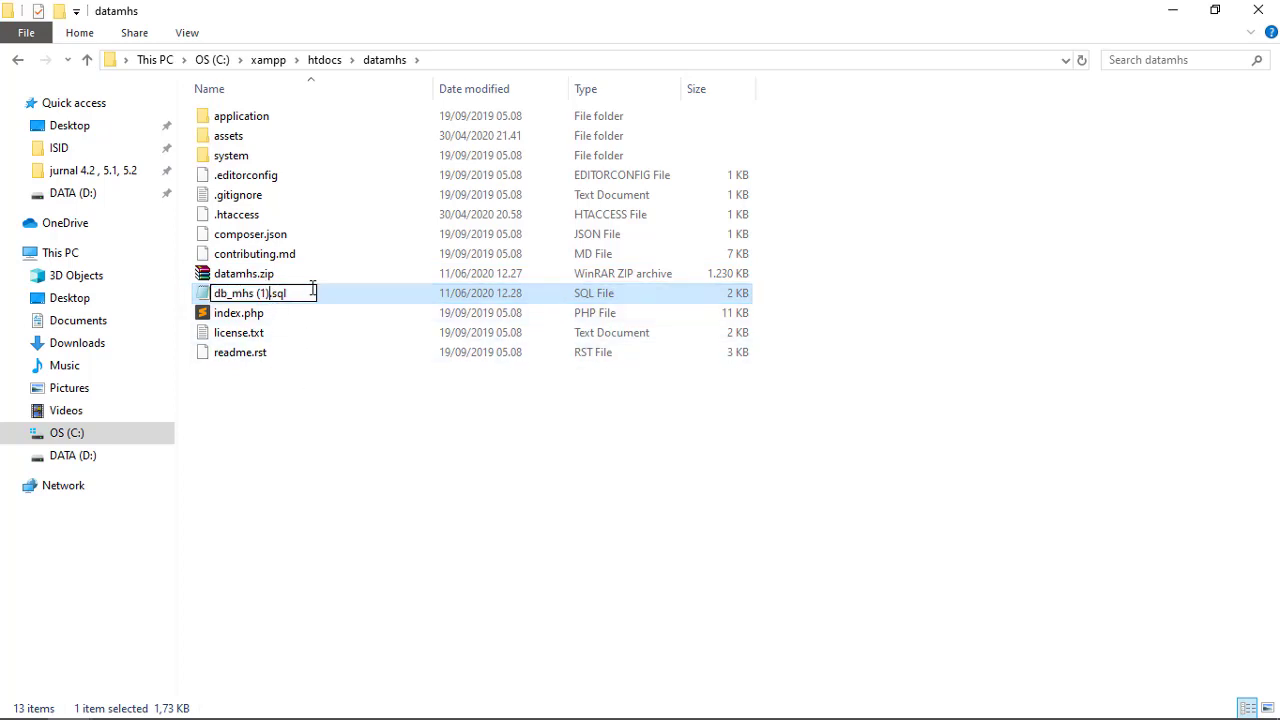
{"action": "key", "text": "BackSpace"}
{"action": "key", "text": "BackSpace"}
{"action": "key", "text": "BackSpace"}
{"action": "key", "text": "BackSpace"}
{"action": "key", "text": "Return"}
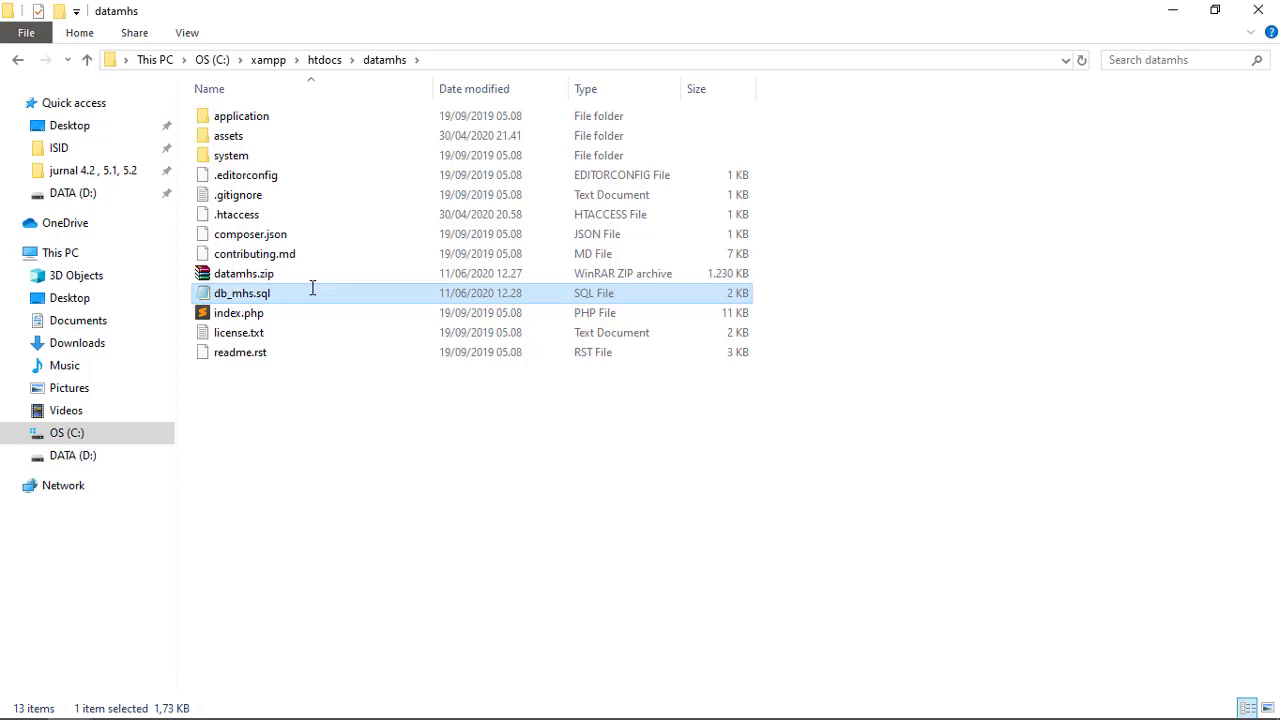
Open db_mhs.sql to review its SQL contents, then close it
{"action": "key", "text": "Return"}
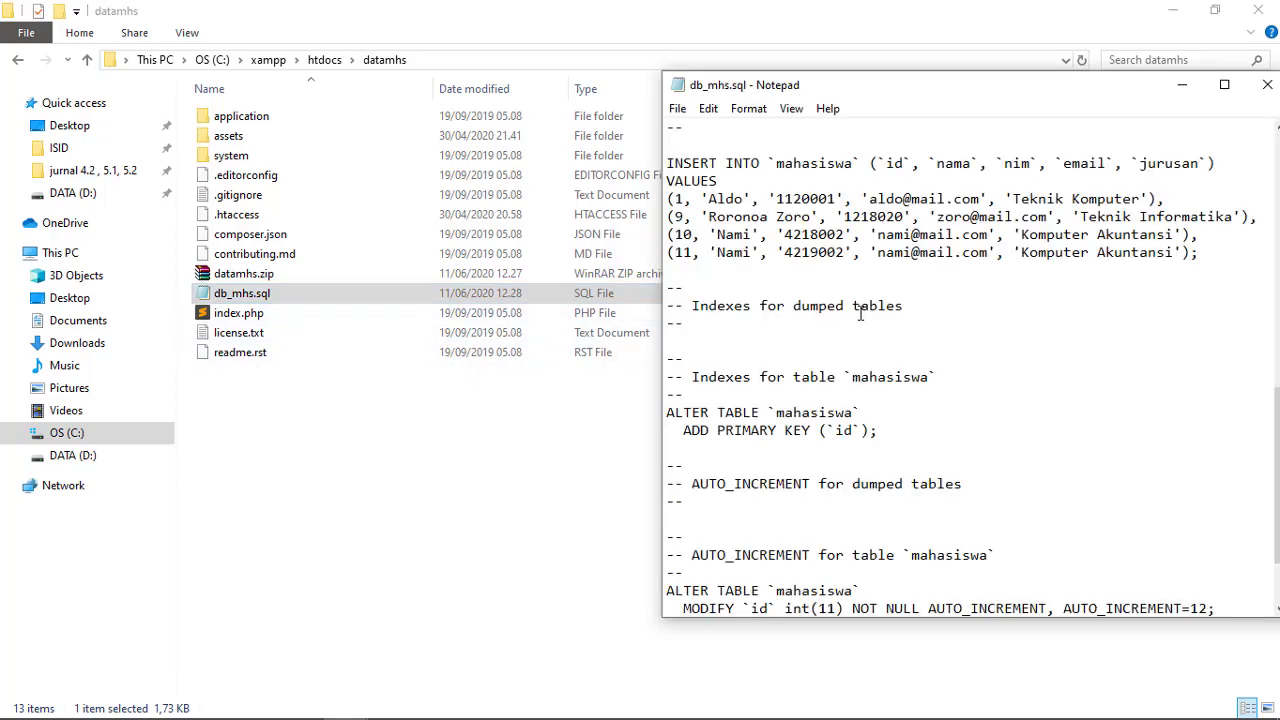
{"action": "scroll", "coordinate": [860, 328], "scroll_direction": "down", "scroll_amount": 2}
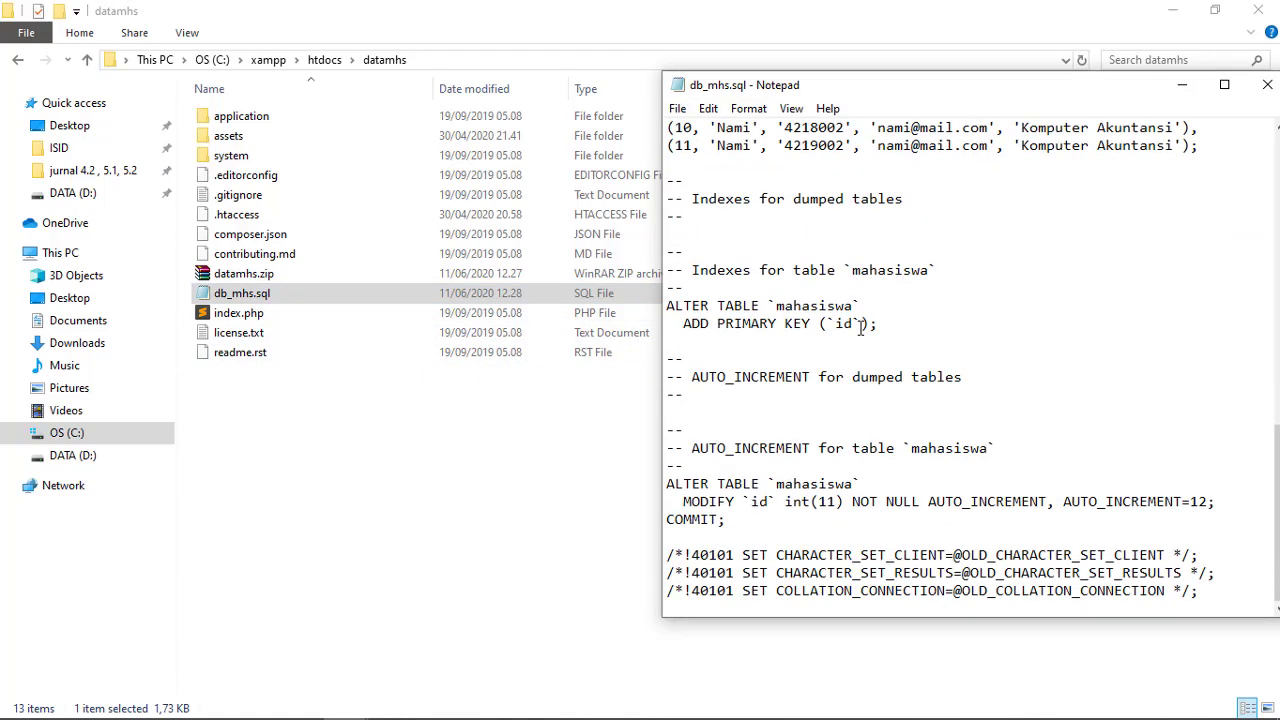
{"action": "scroll", "coordinate": [864, 385], "scroll_direction": "up", "scroll_amount": 12}
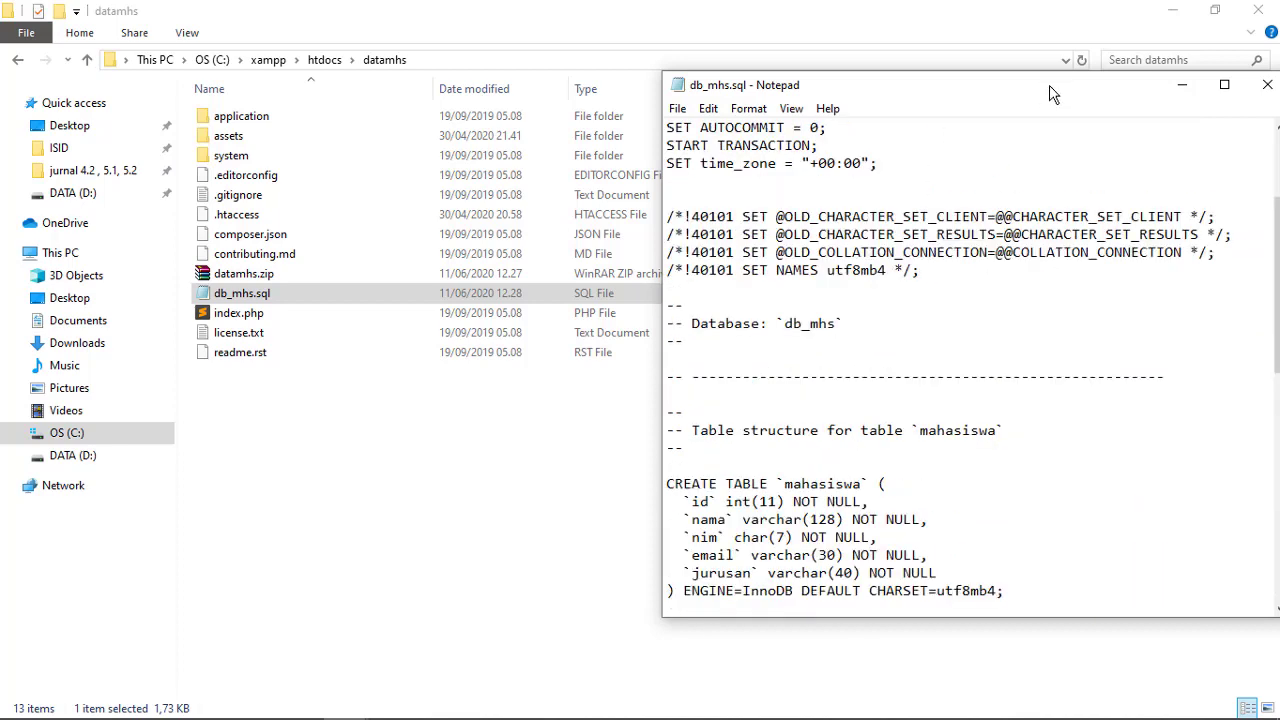
{"action": "left_click_drag", "start_coordinate": [1049, 86], "coordinate": [706, 108]}
{"action": "left_click", "coordinate": [925, 106]}
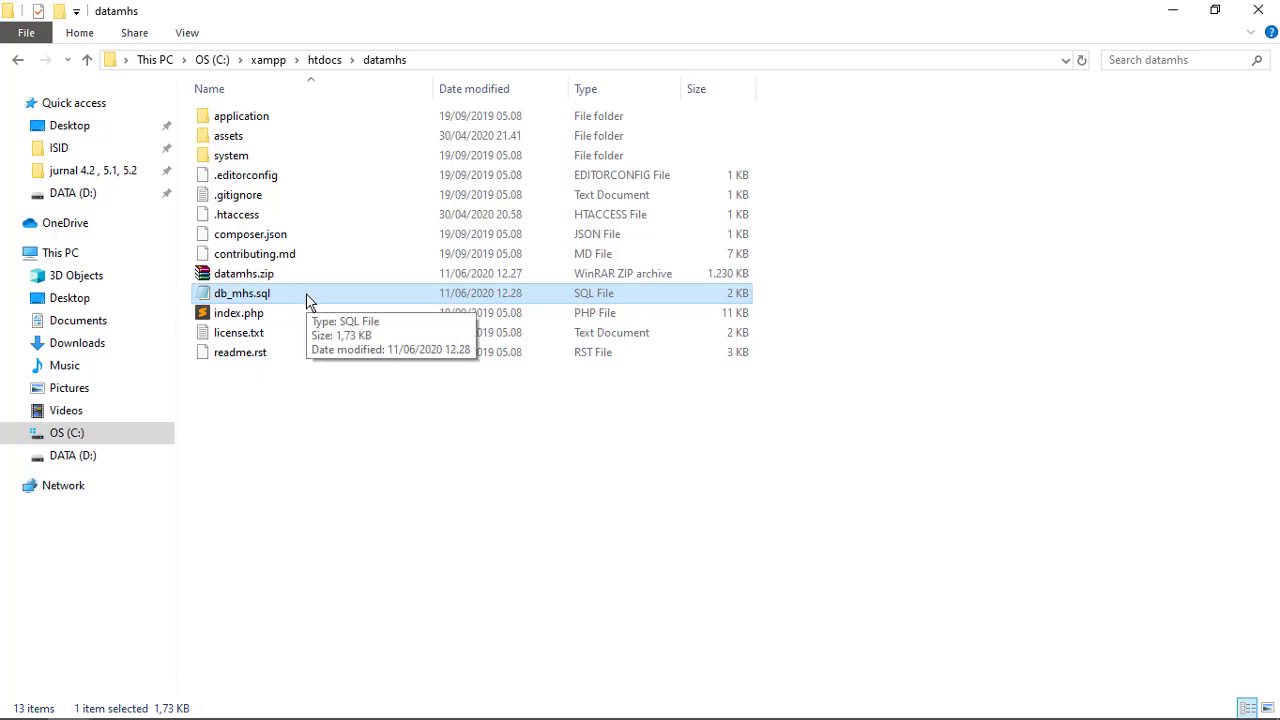
{"action": "left_click", "coordinate": [250, 277]}
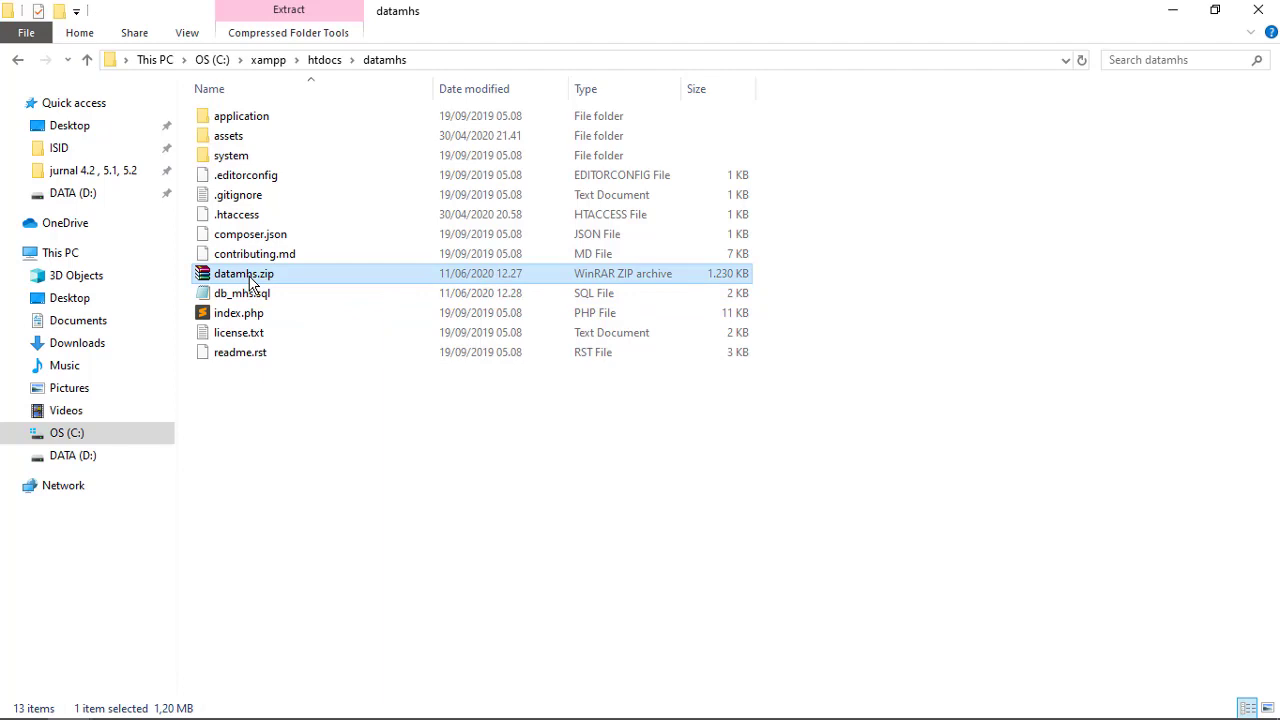
Upload htdocs\datamhs\datamhs.zip to the root of the 000webhost File Manager
{"action": "left_click", "coordinate": [293, 392]}
{"action": "key", "text": "alt+Tab"}
{"action": "key", "text": "alt+Tab"}
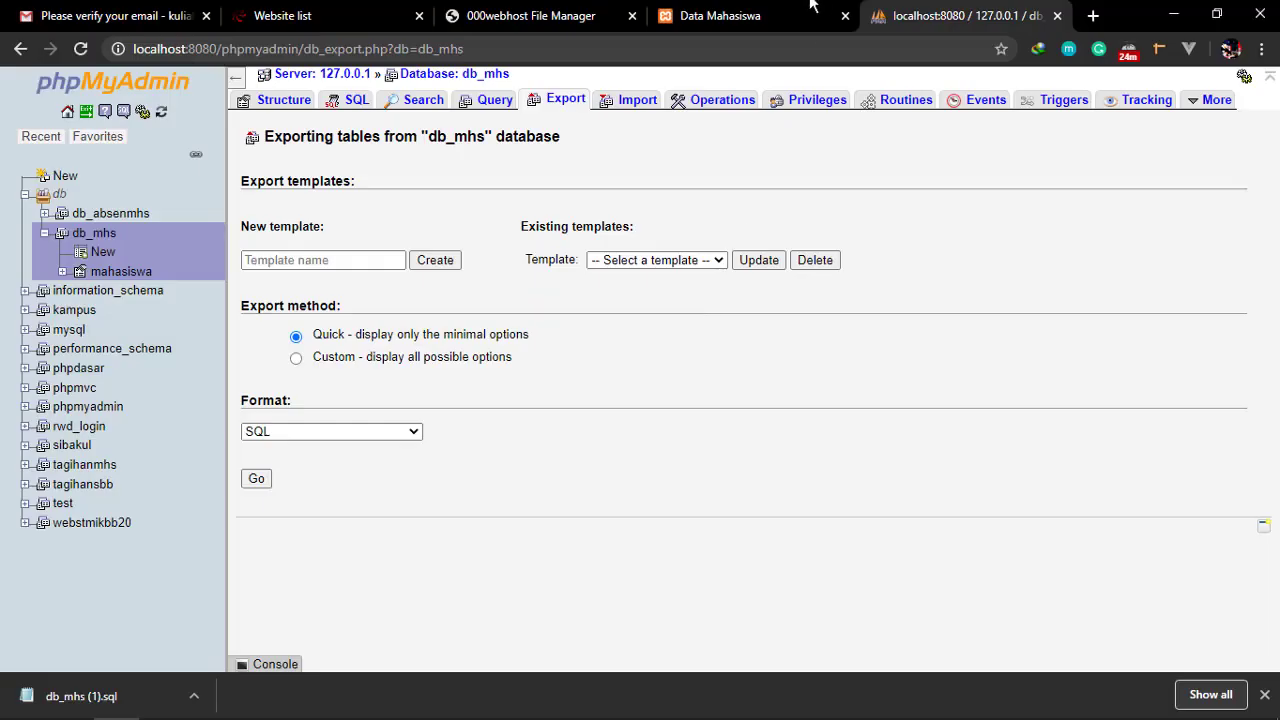
{"action": "left_click", "coordinate": [514, 14]}
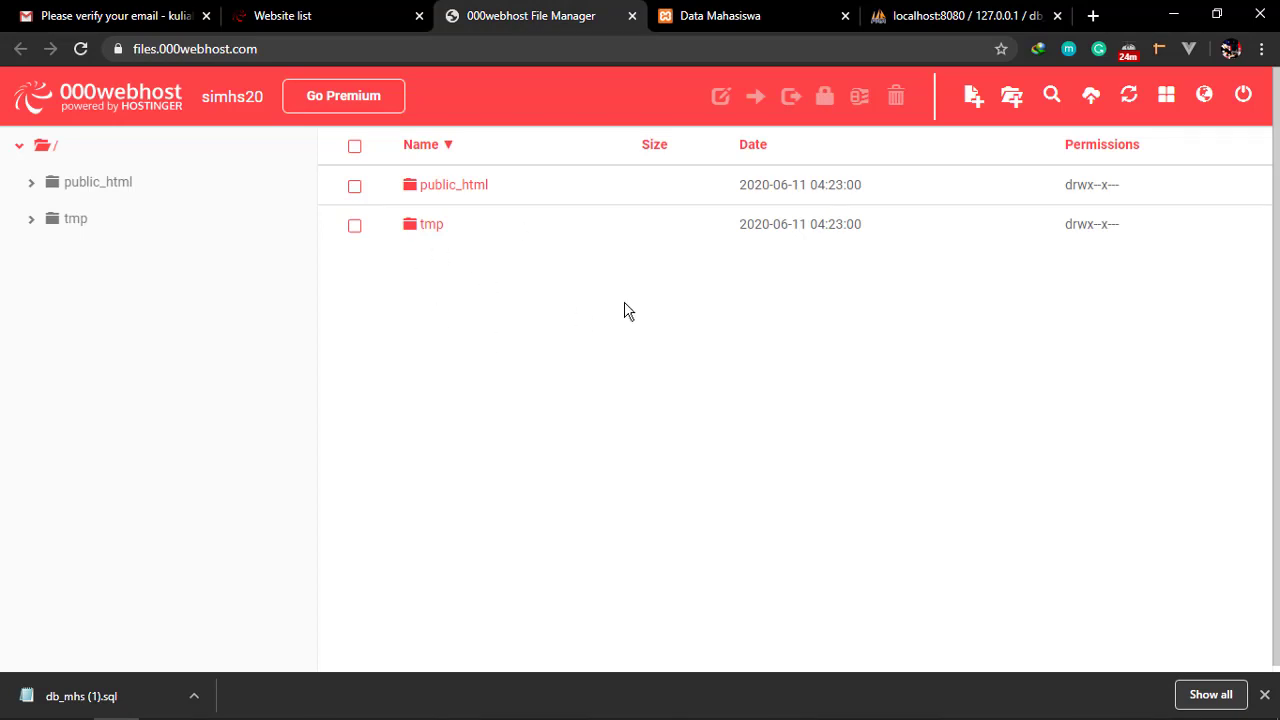
{"action": "left_click", "coordinate": [1090, 97]}
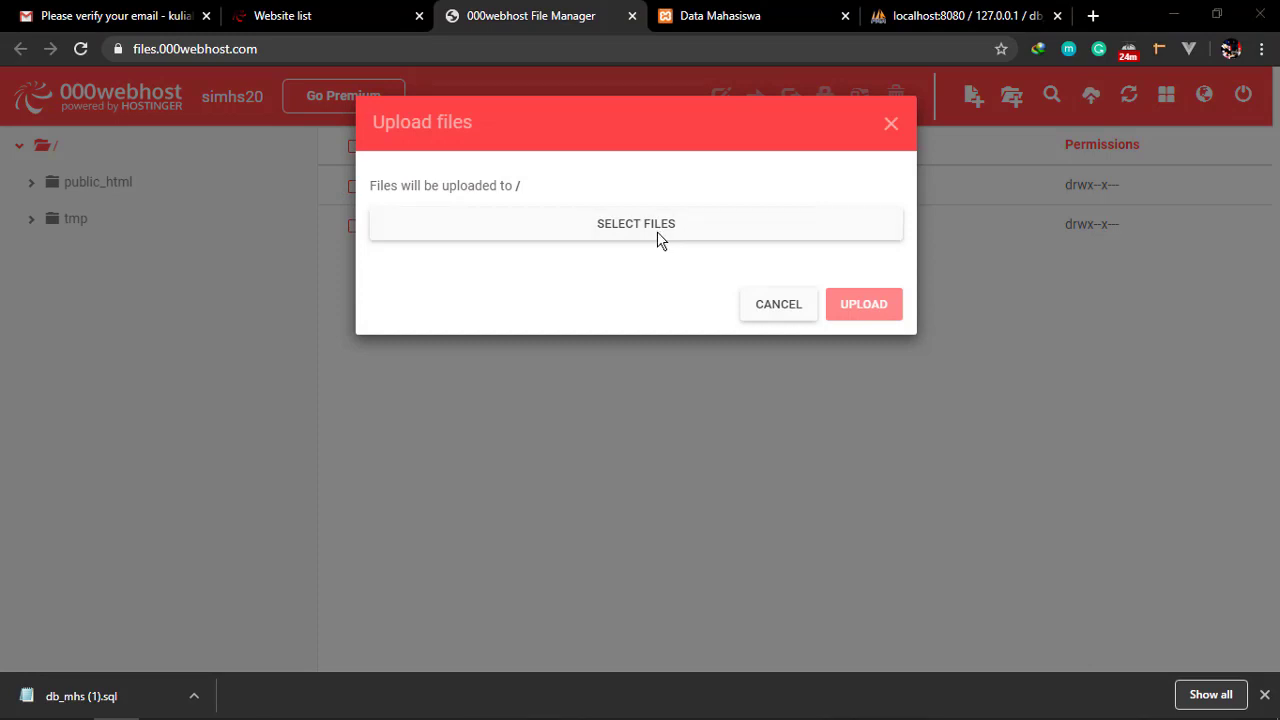
{"action": "left_click", "coordinate": [660, 238]}
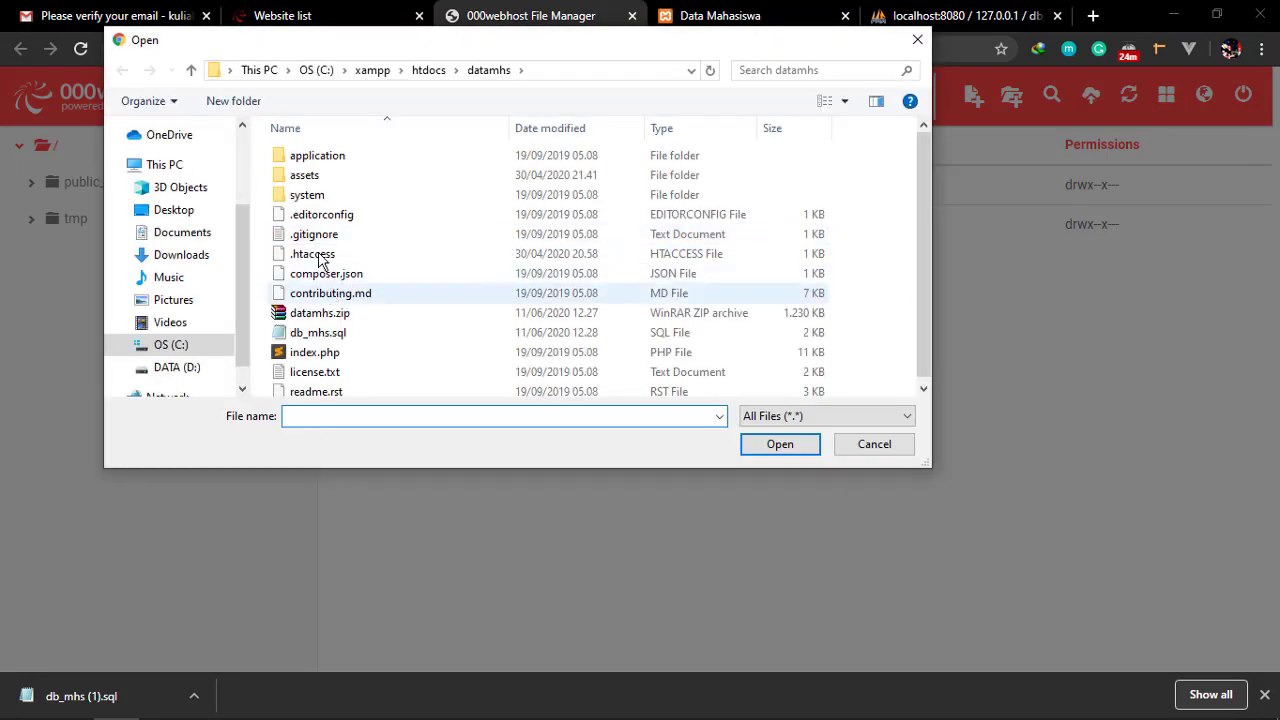
{"action": "left_click", "coordinate": [433, 70]}
{"action": "left_click", "coordinate": [326, 241]}
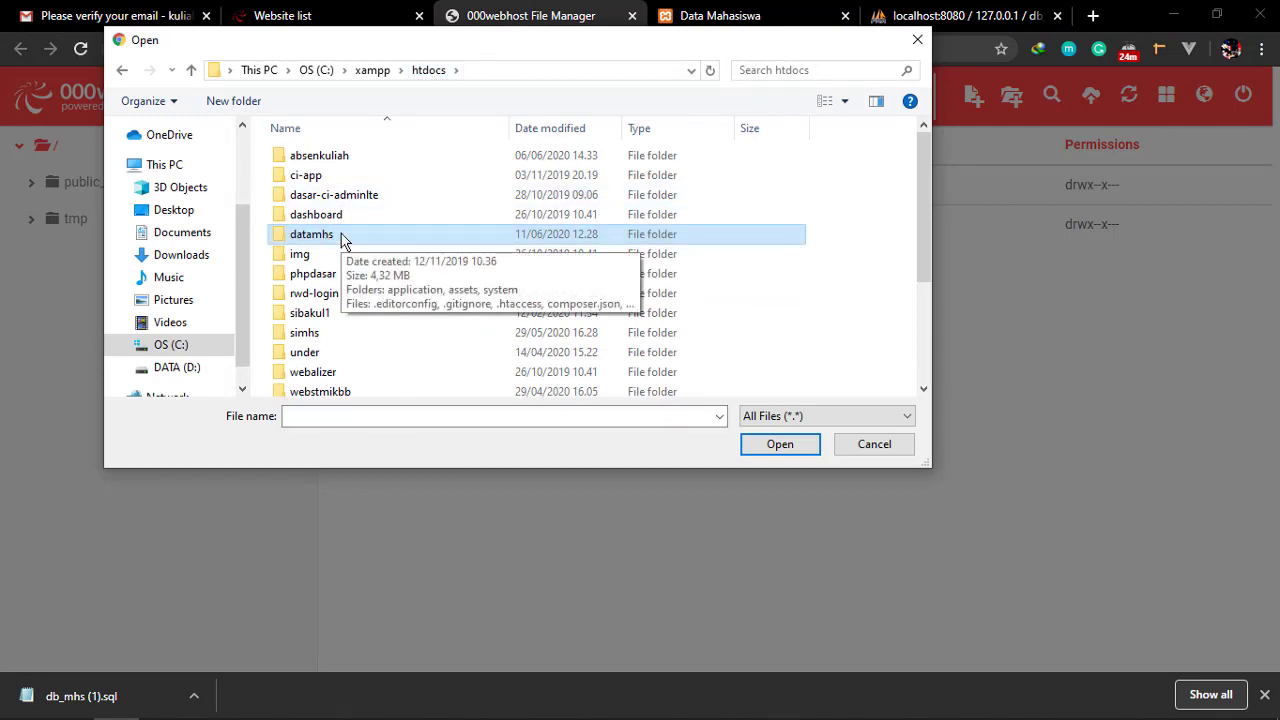
{"action": "double_click", "coordinate": [341, 240]}
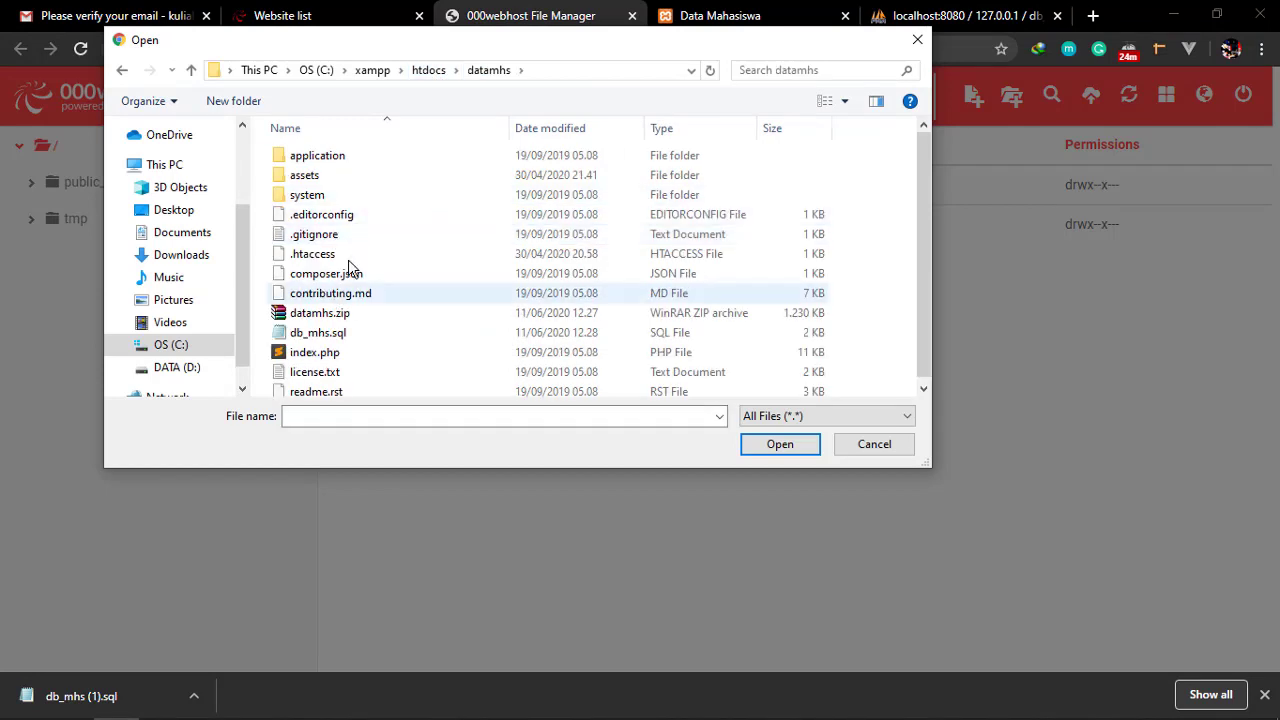
{"action": "left_click", "coordinate": [316, 316]}
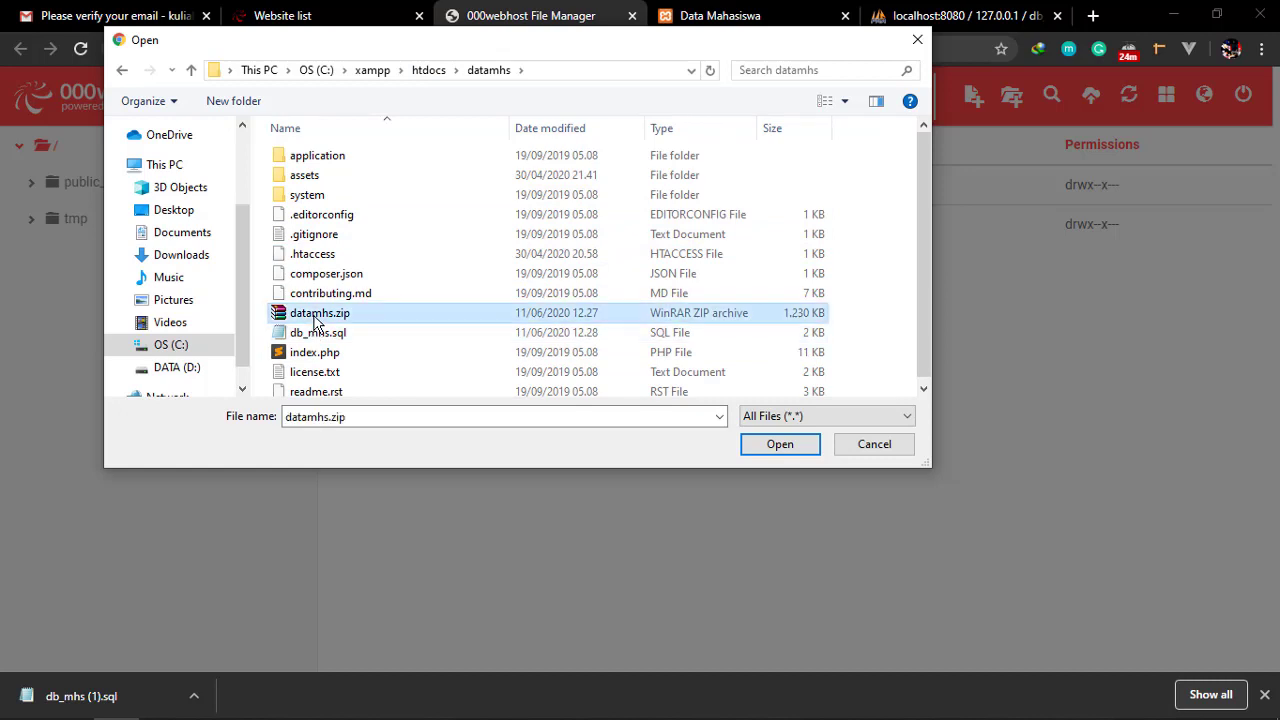
{"action": "left_click", "coordinate": [789, 447]}
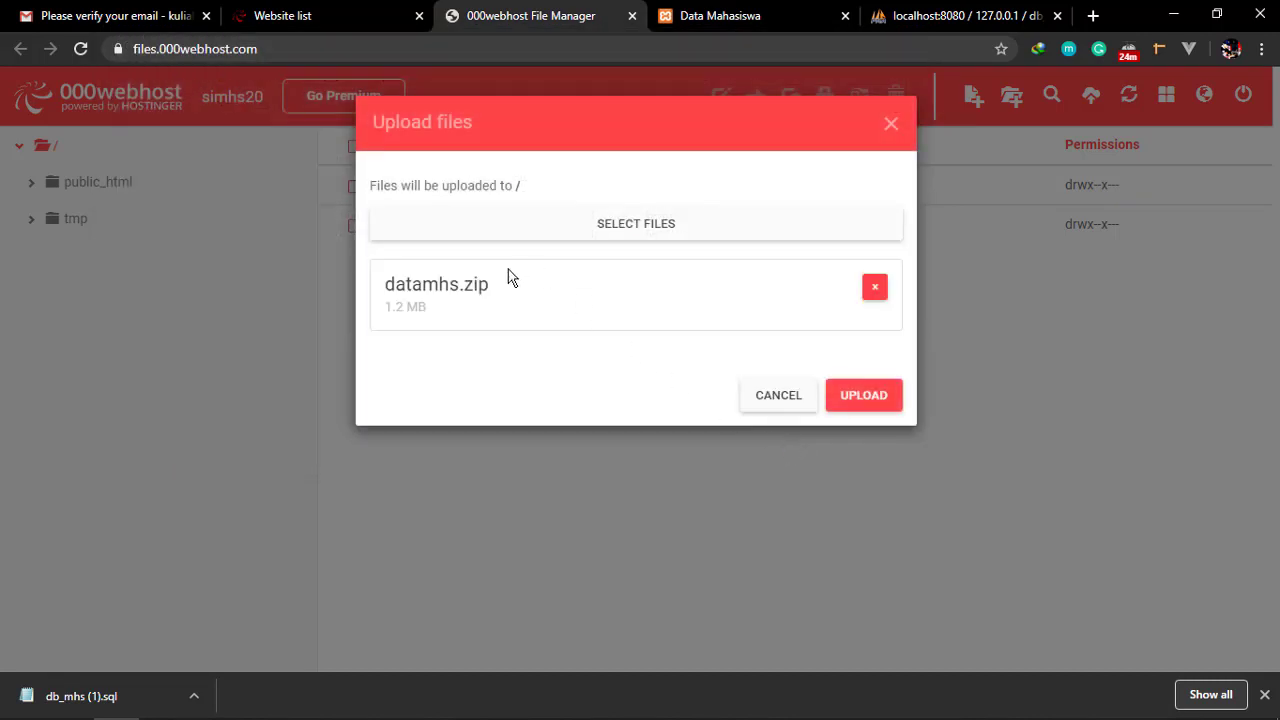
{"action": "left_click", "coordinate": [873, 395]}
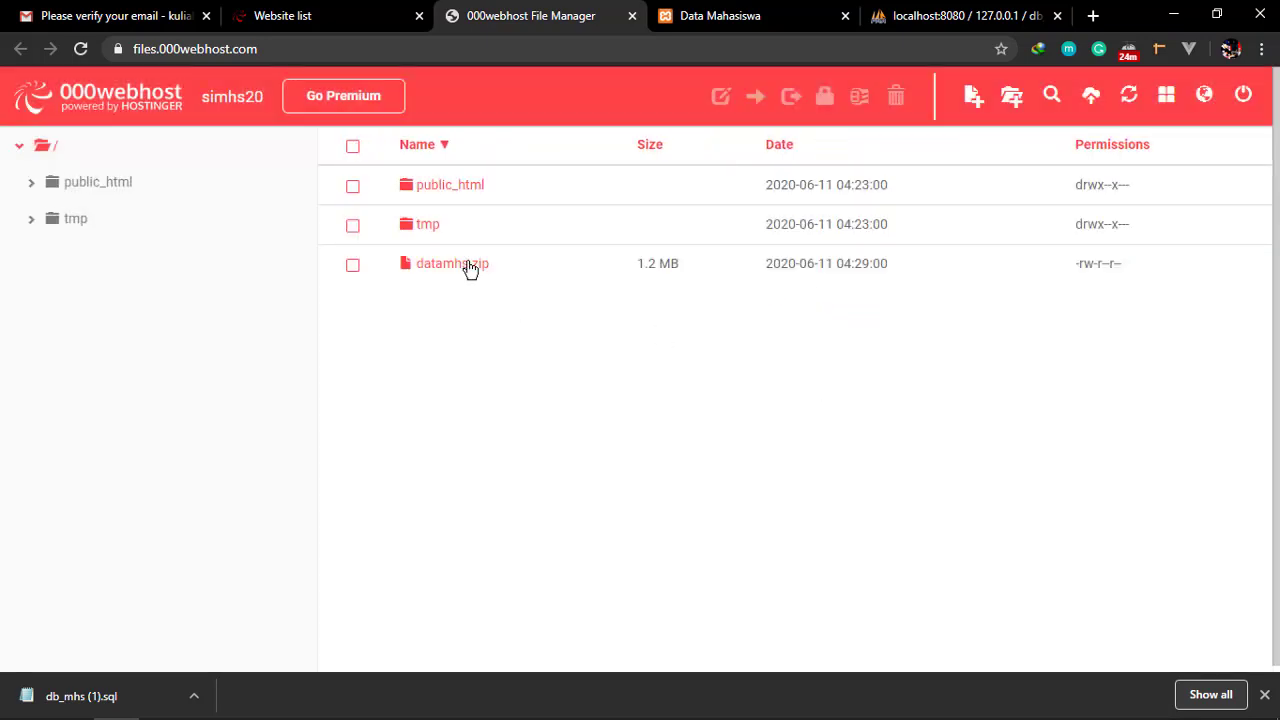
Try extracting datamhs.zip into public_html, which fails because the folder exists
{"action": "left_click", "coordinate": [470, 268]}
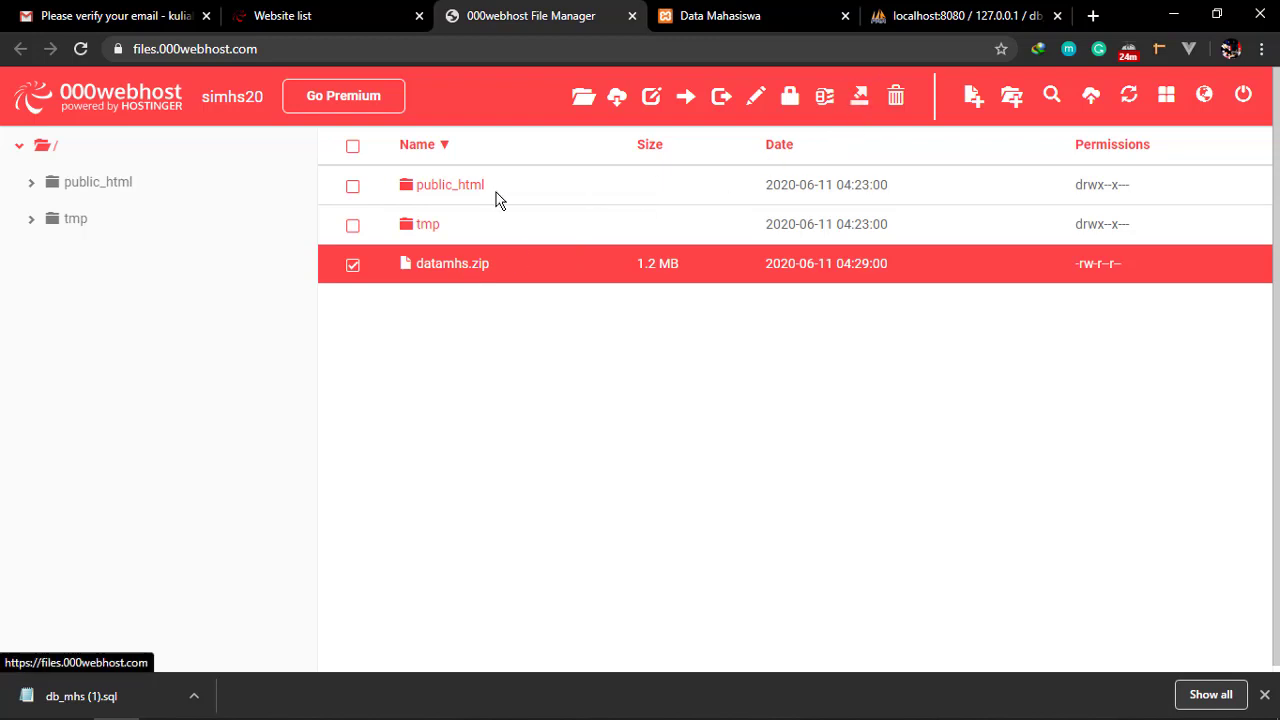
{"action": "left_click", "coordinate": [455, 196]}
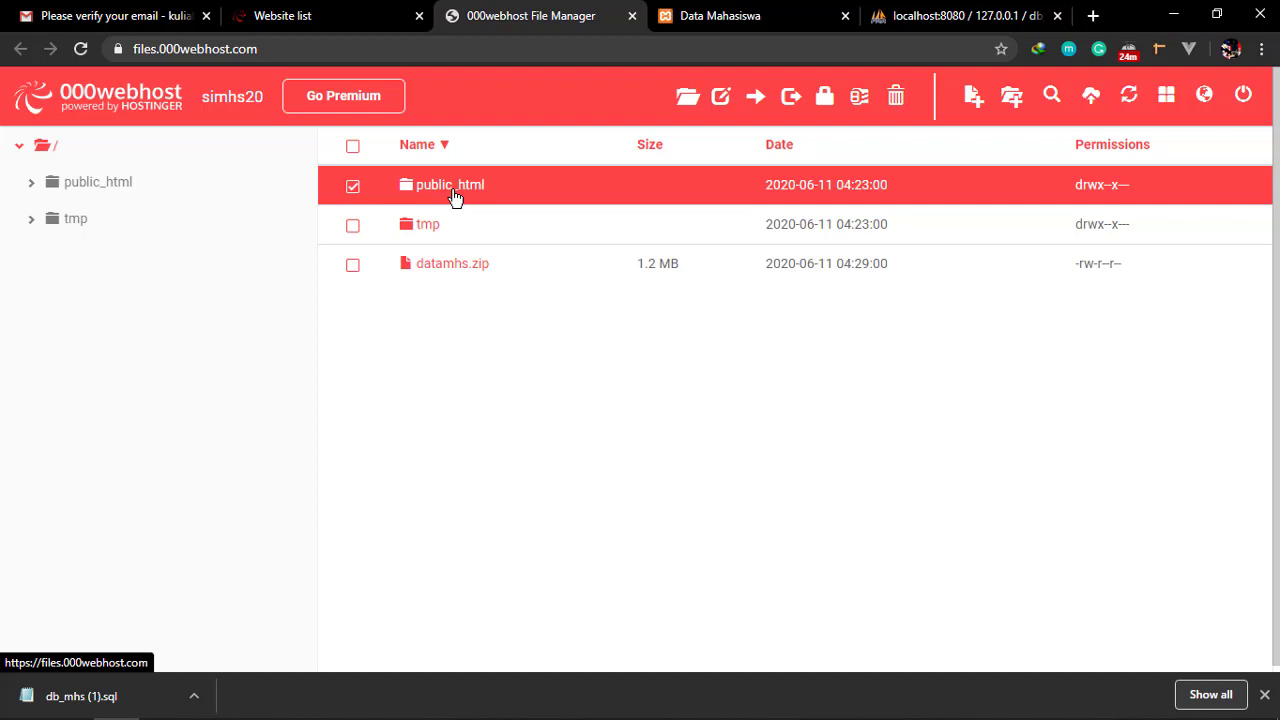
{"action": "left_click", "coordinate": [466, 278]}
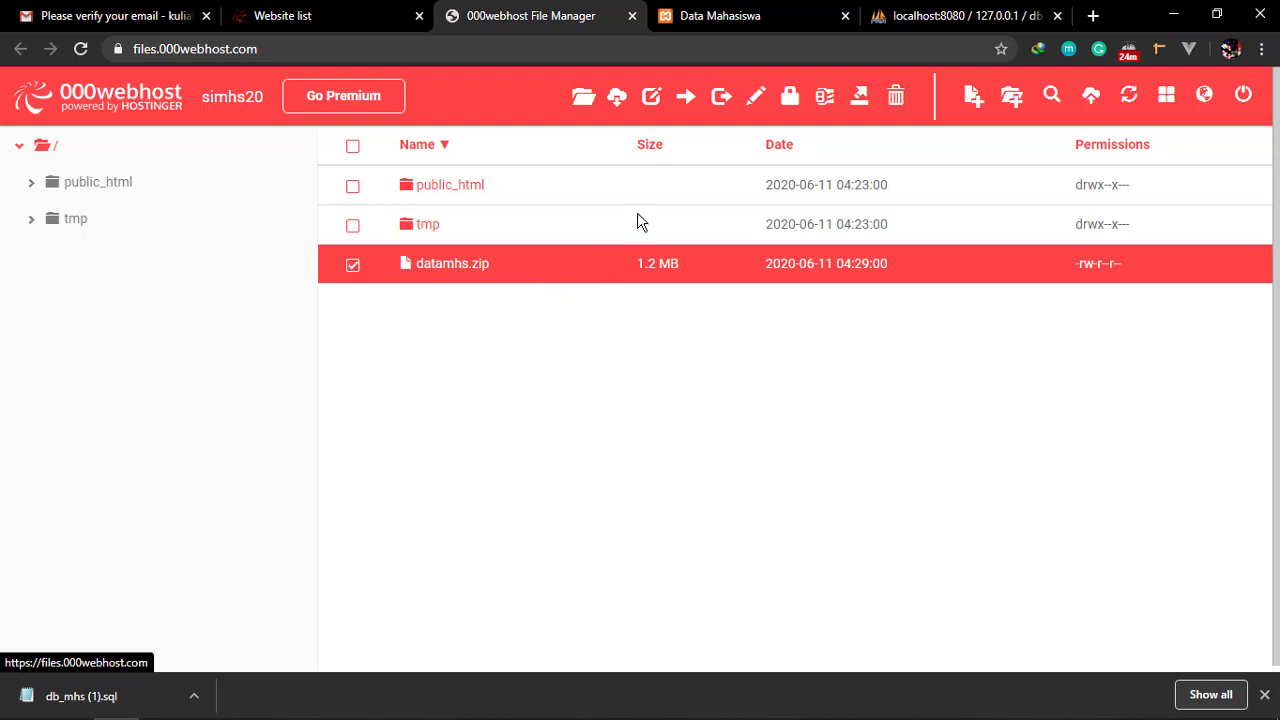
{"action": "left_click", "coordinate": [859, 97]}
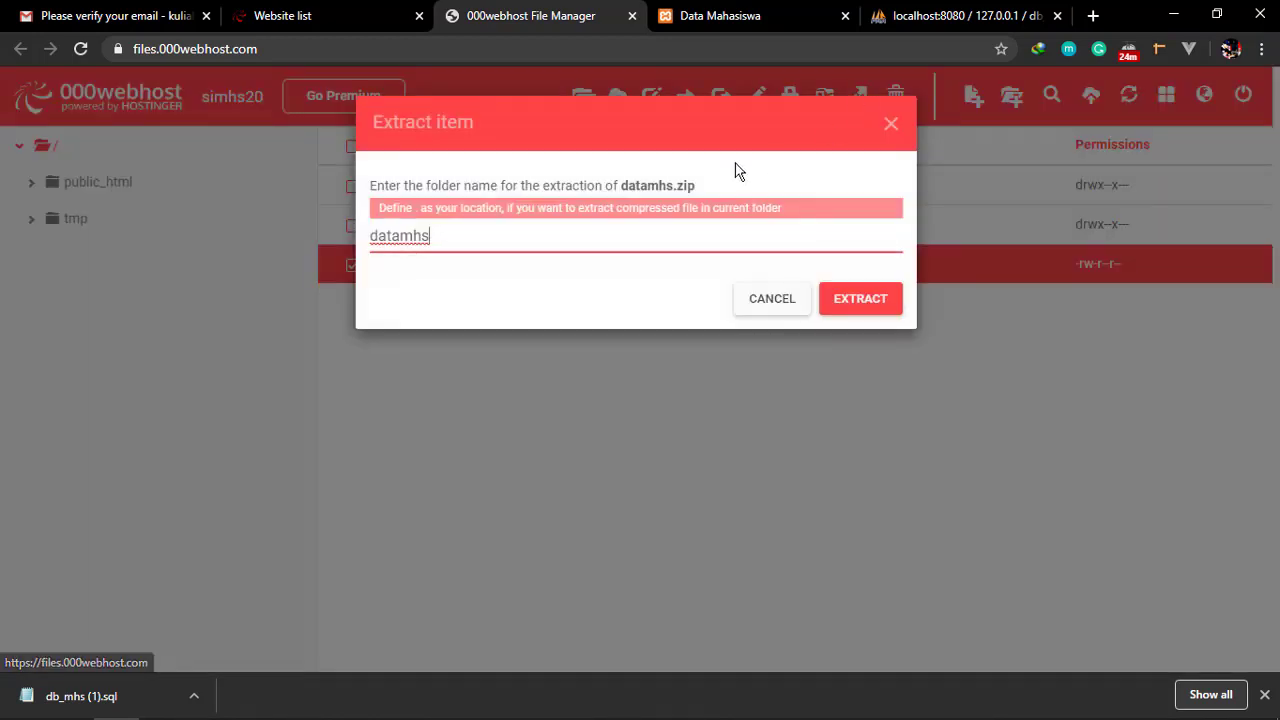
{"action": "left_click_drag", "start_coordinate": [510, 241], "coordinate": [347, 250]}
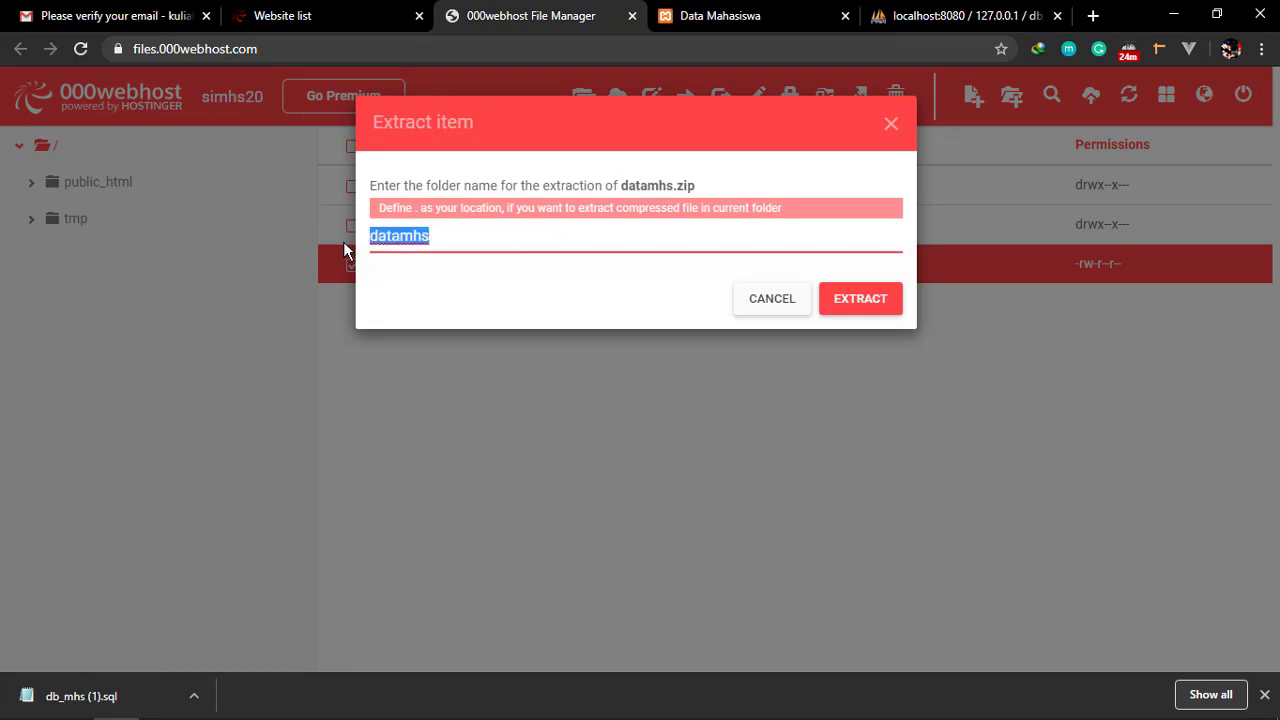
{"action": "type", "text": "p"}
{"action": "type", "text": "u"}
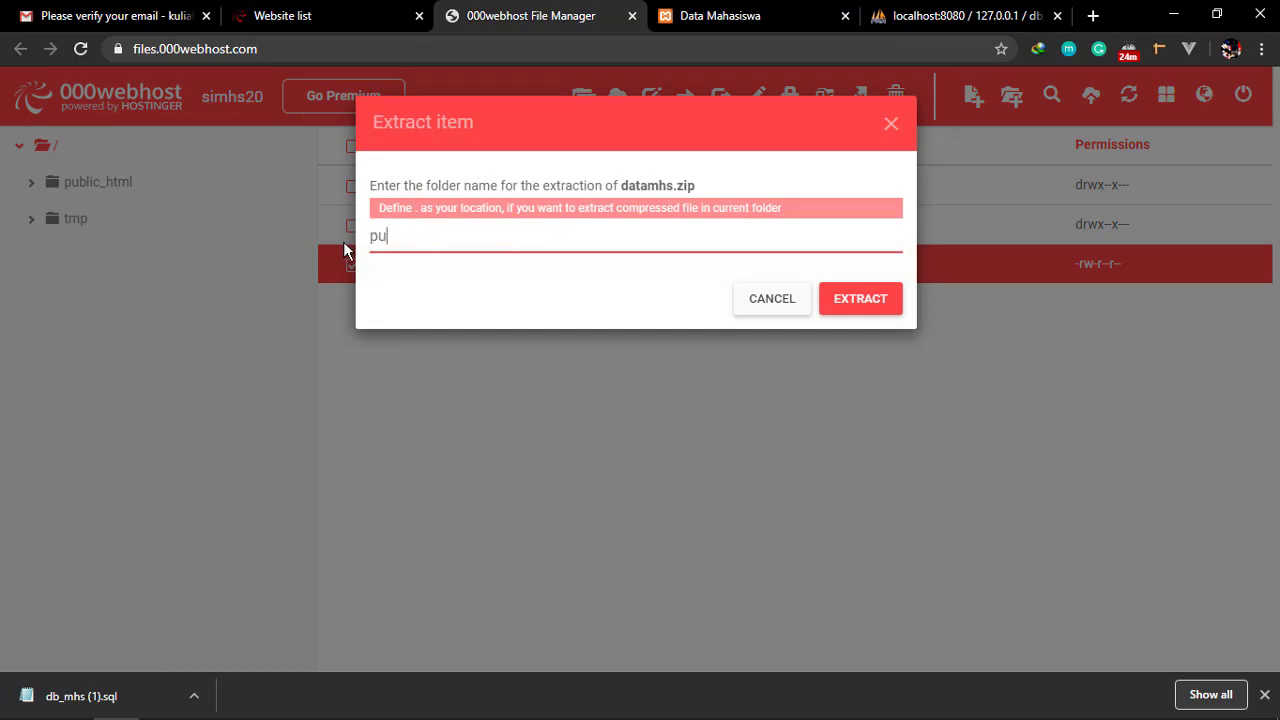
{"action": "type", "text": "blic_html"}
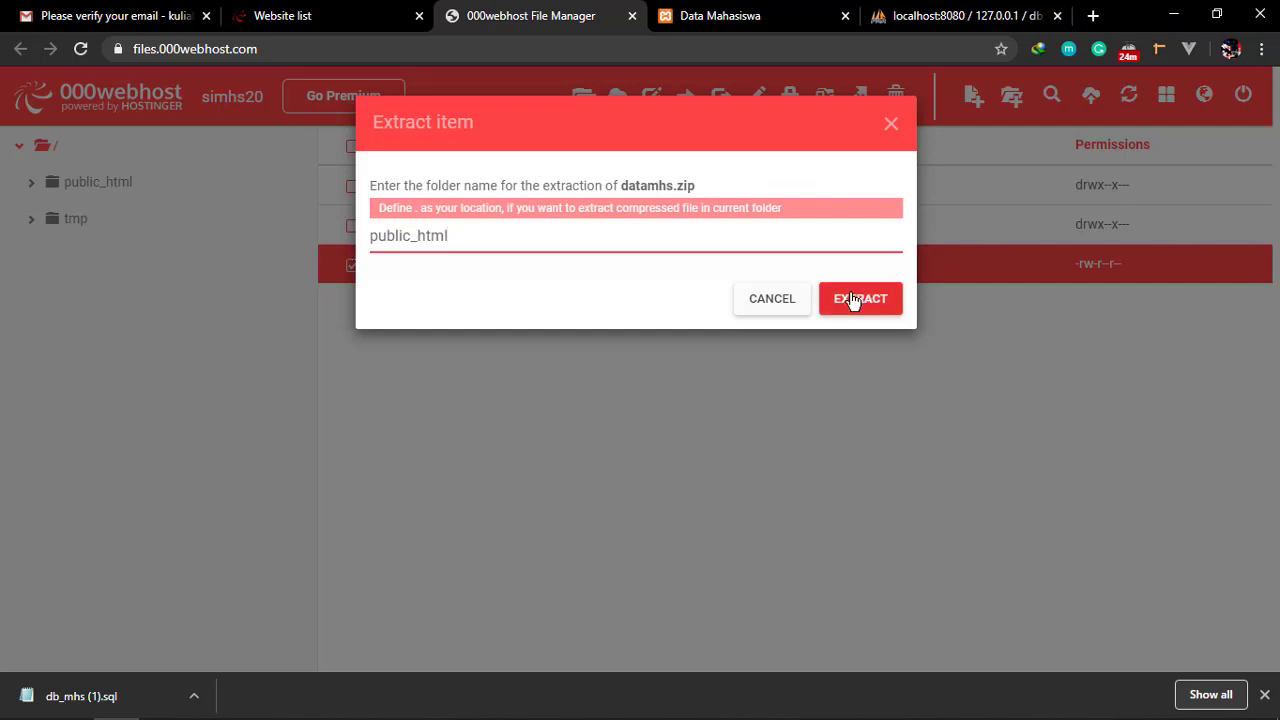
{"action": "left_click", "coordinate": [878, 308]}
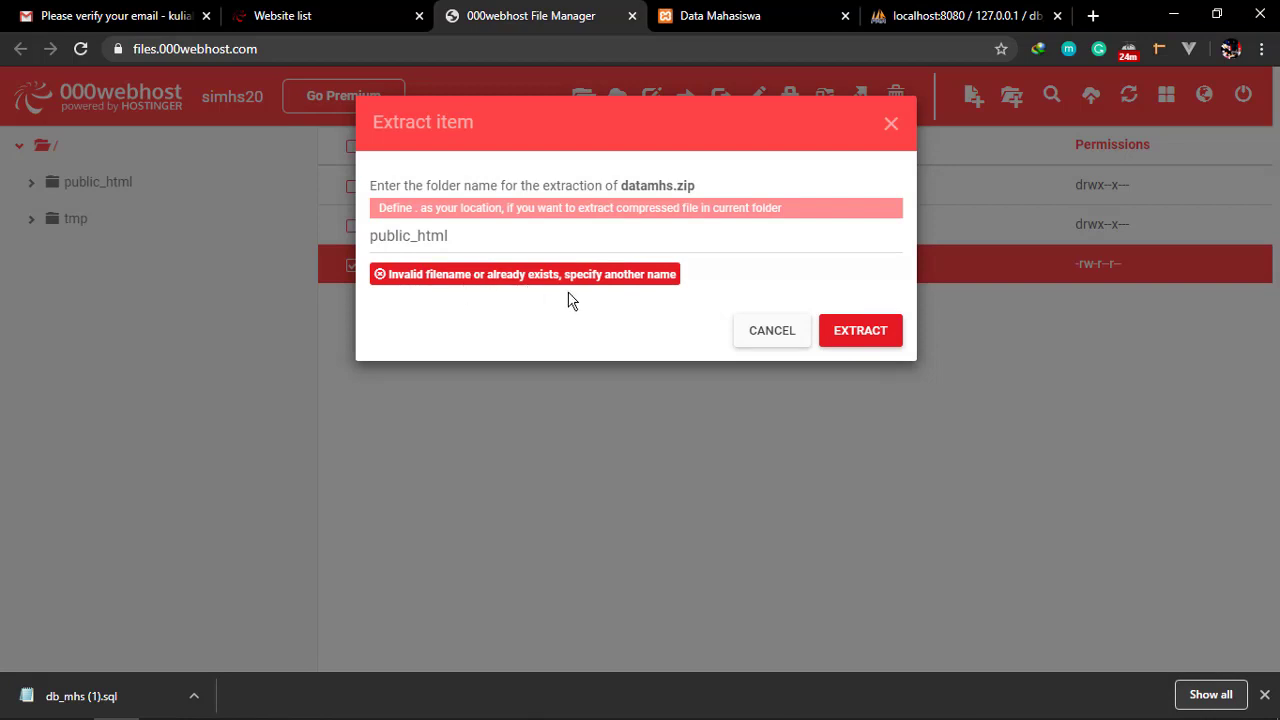
{"action": "left_click", "coordinate": [770, 331]}
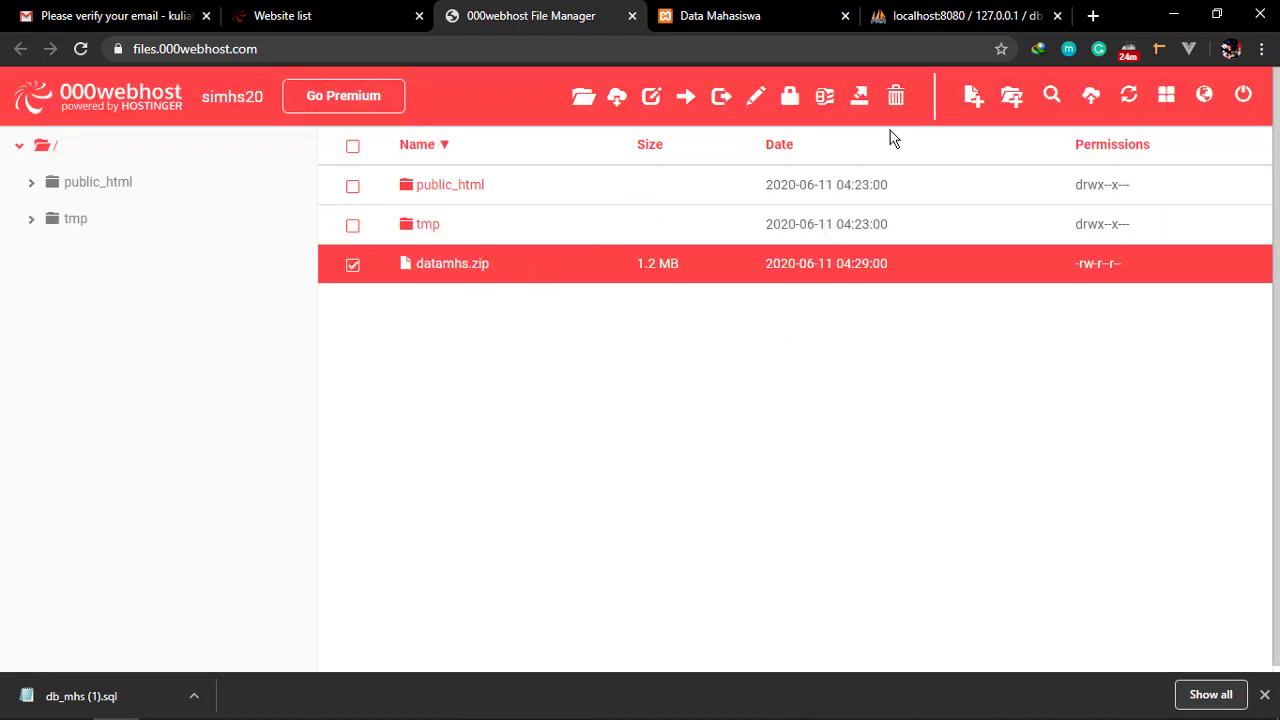
Extract datamhs.zip into a new folder named datamhs
{"action": "left_click", "coordinate": [859, 96]}
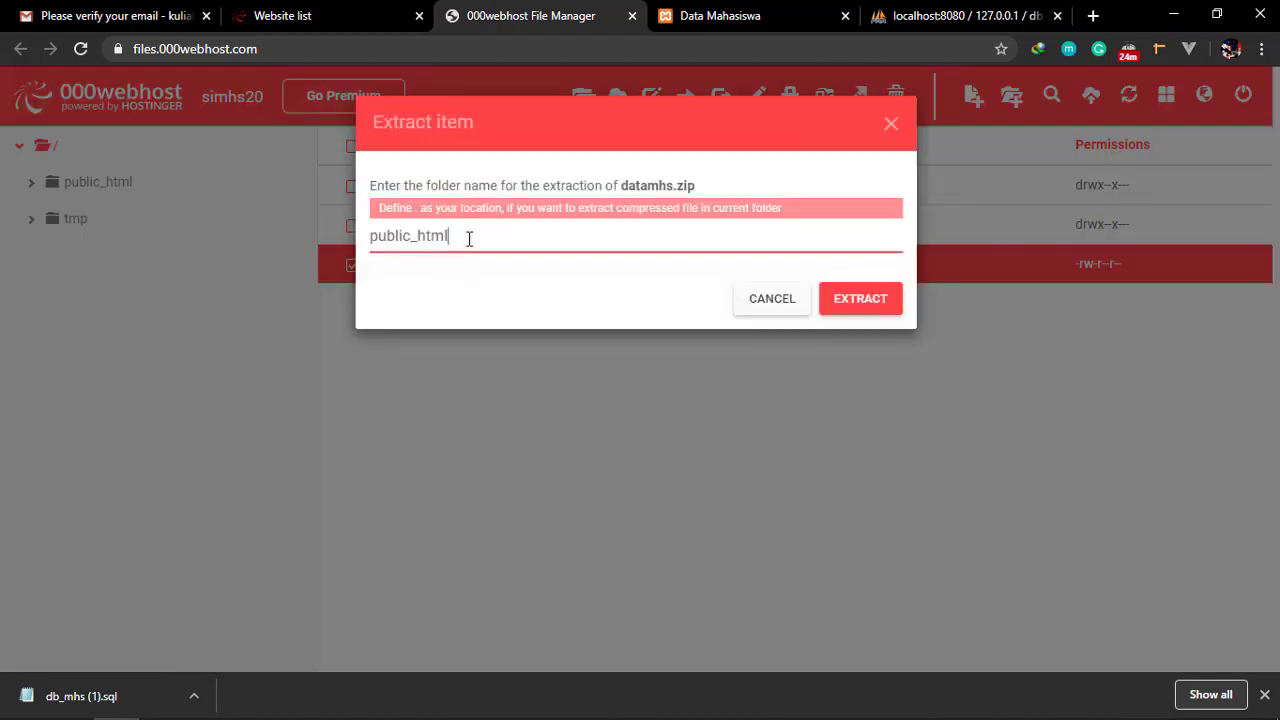
{"action": "left_click_drag", "start_coordinate": [469, 239], "coordinate": [278, 238]}
{"action": "type", "text": "datamhs"}
{"action": "left_click", "coordinate": [866, 302]}
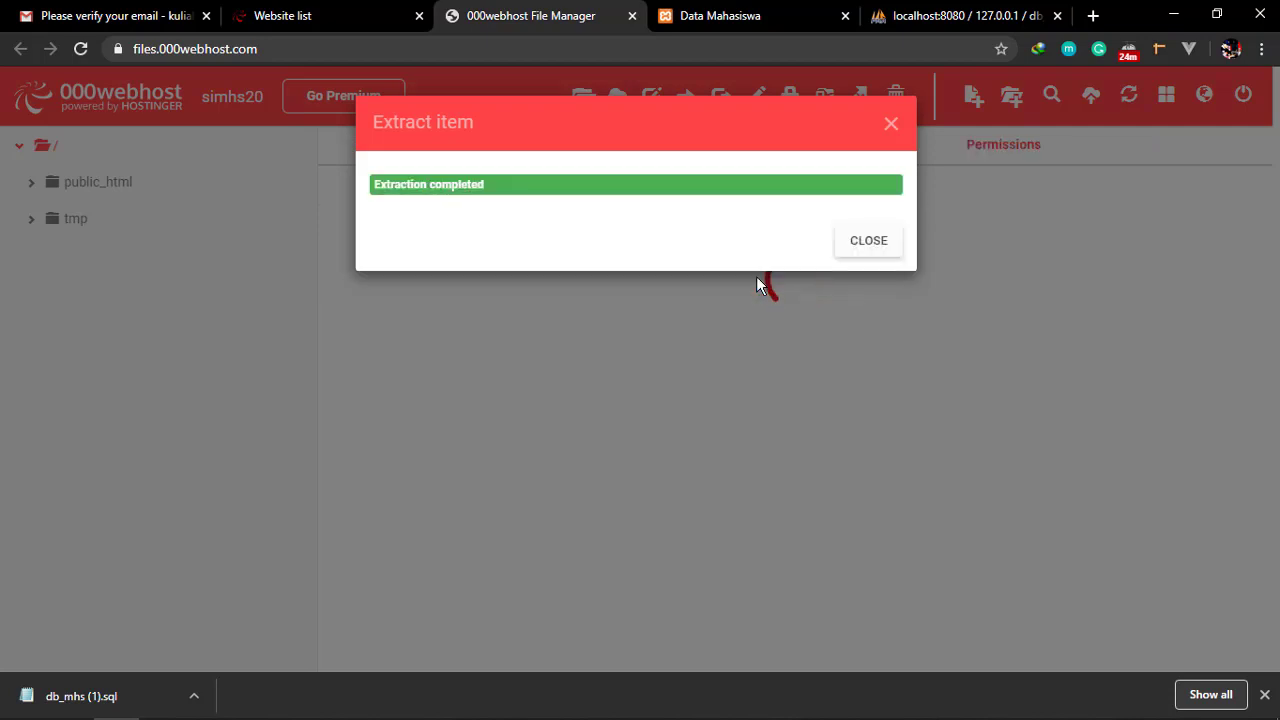
Open the extracted datamhs folder and tick select-all to choose its 11 items
{"action": "left_click", "coordinate": [866, 244]}
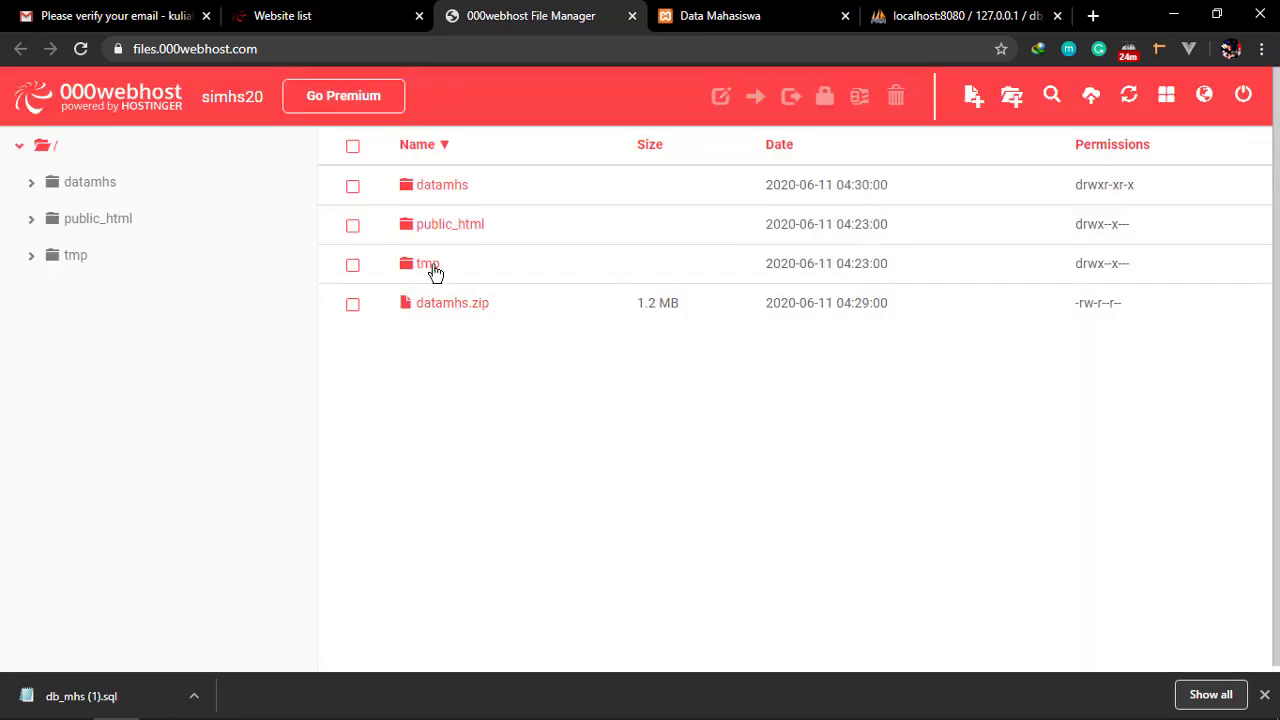
{"action": "left_click", "coordinate": [438, 189]}
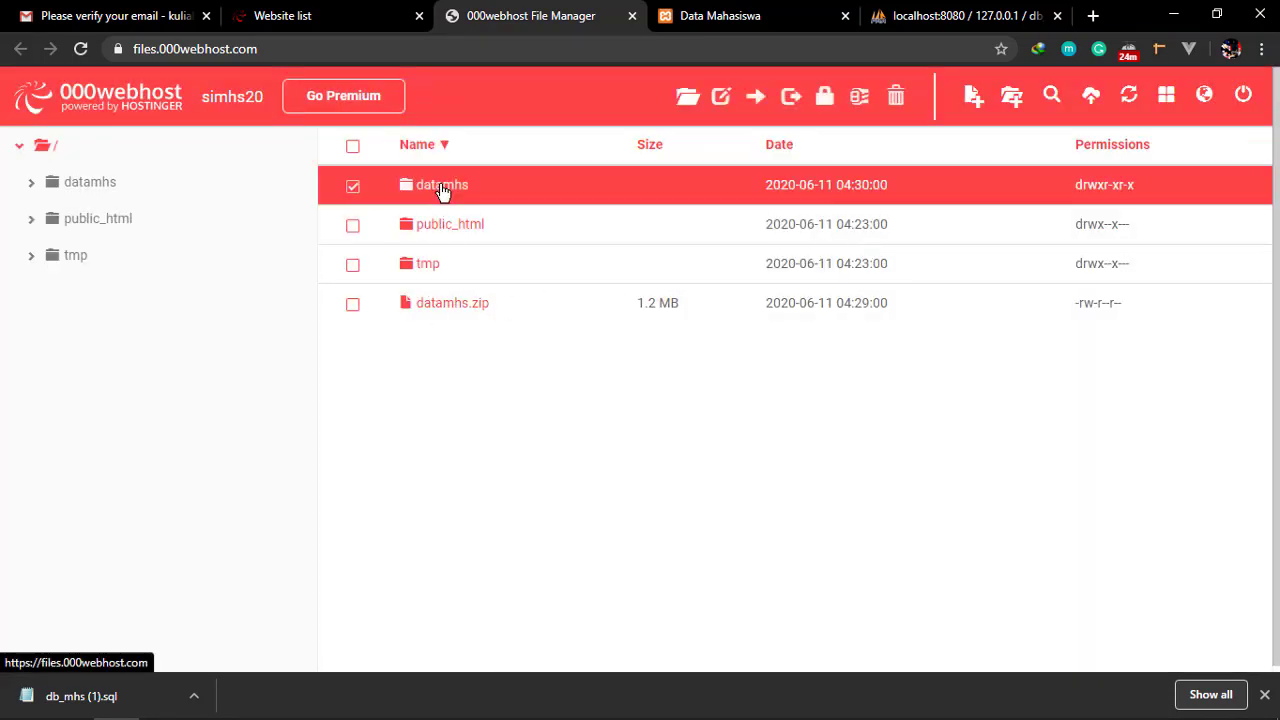
{"action": "left_click", "coordinate": [112, 190]}
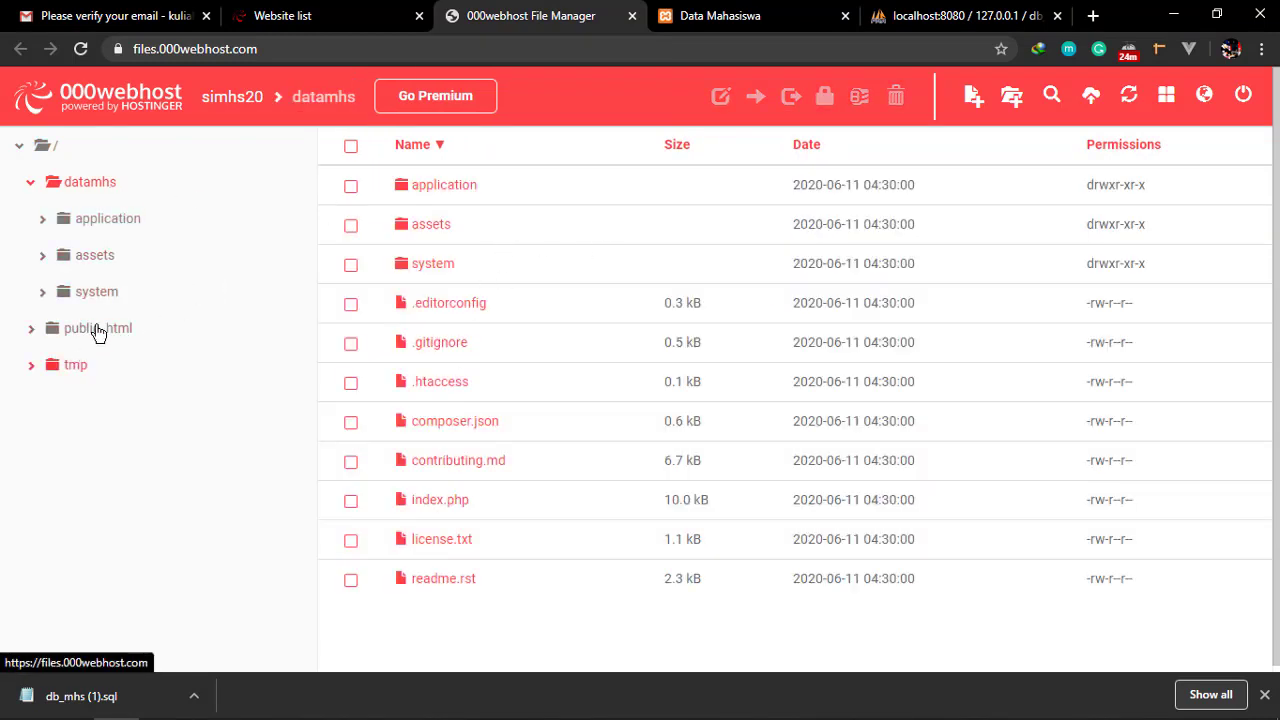
{"action": "left_click", "coordinate": [351, 148]}
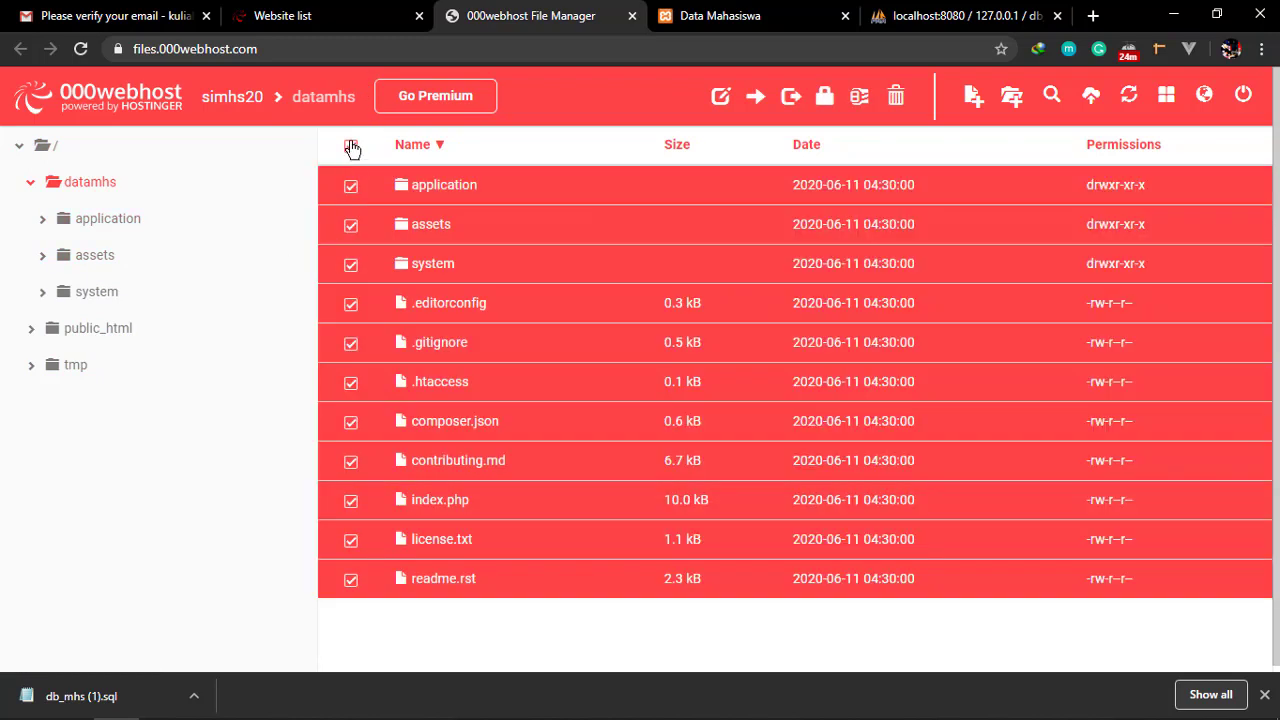
{"action": "scroll", "coordinate": [466, 360], "scroll_direction": "down", "scroll_amount": 1}
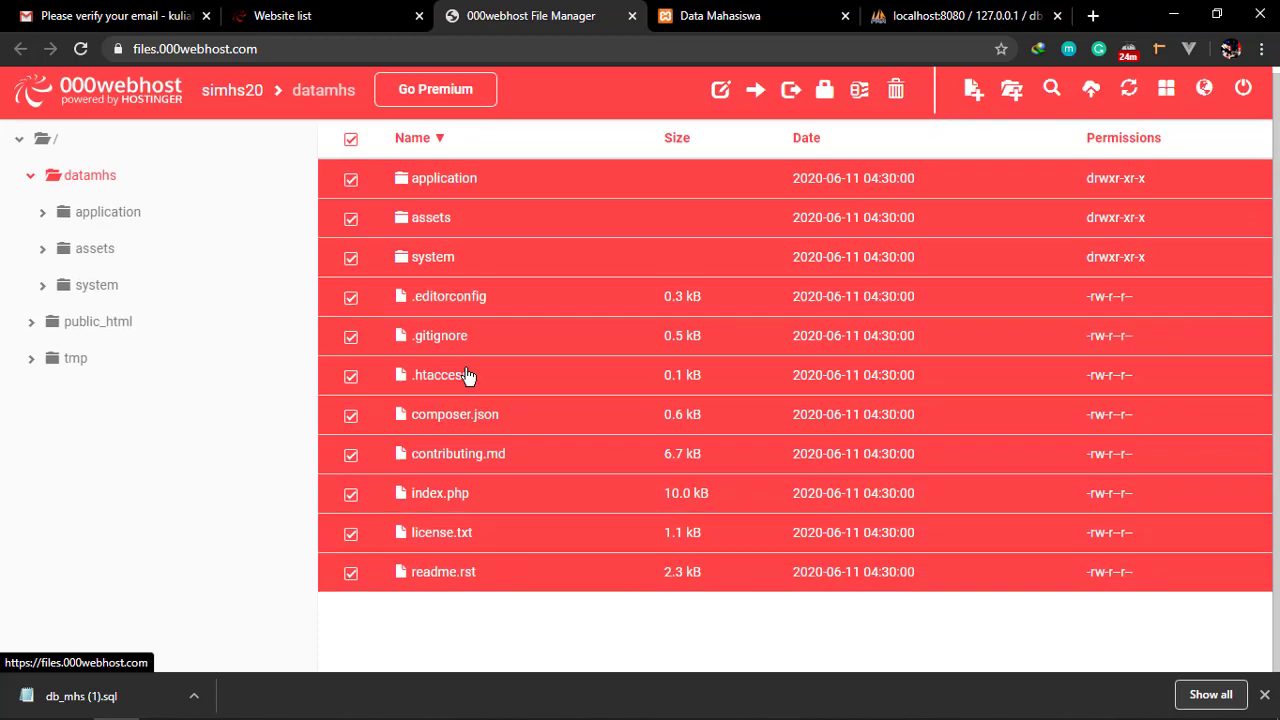
{"action": "scroll", "coordinate": [466, 375], "scroll_direction": "up", "scroll_amount": 1}
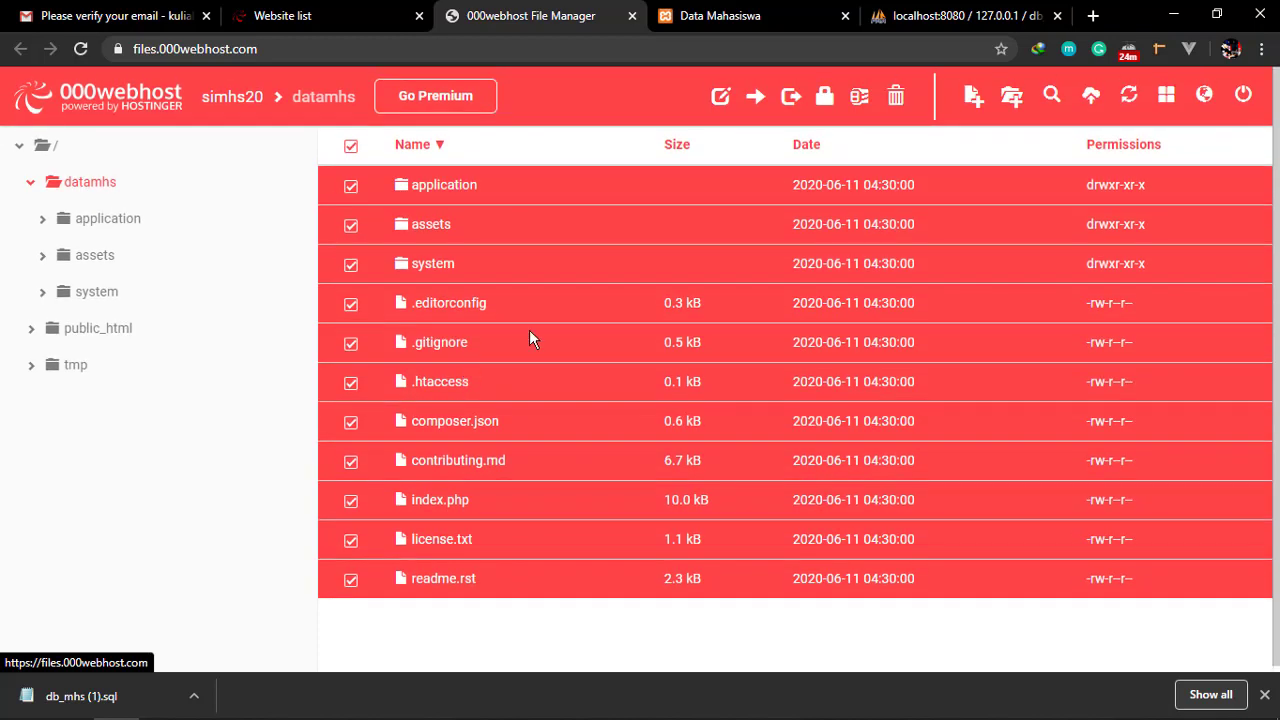
Move the 11 selected datamhs items, choosing /public_html under simhs20 as the destination
{"action": "left_click", "coordinate": [757, 97]}
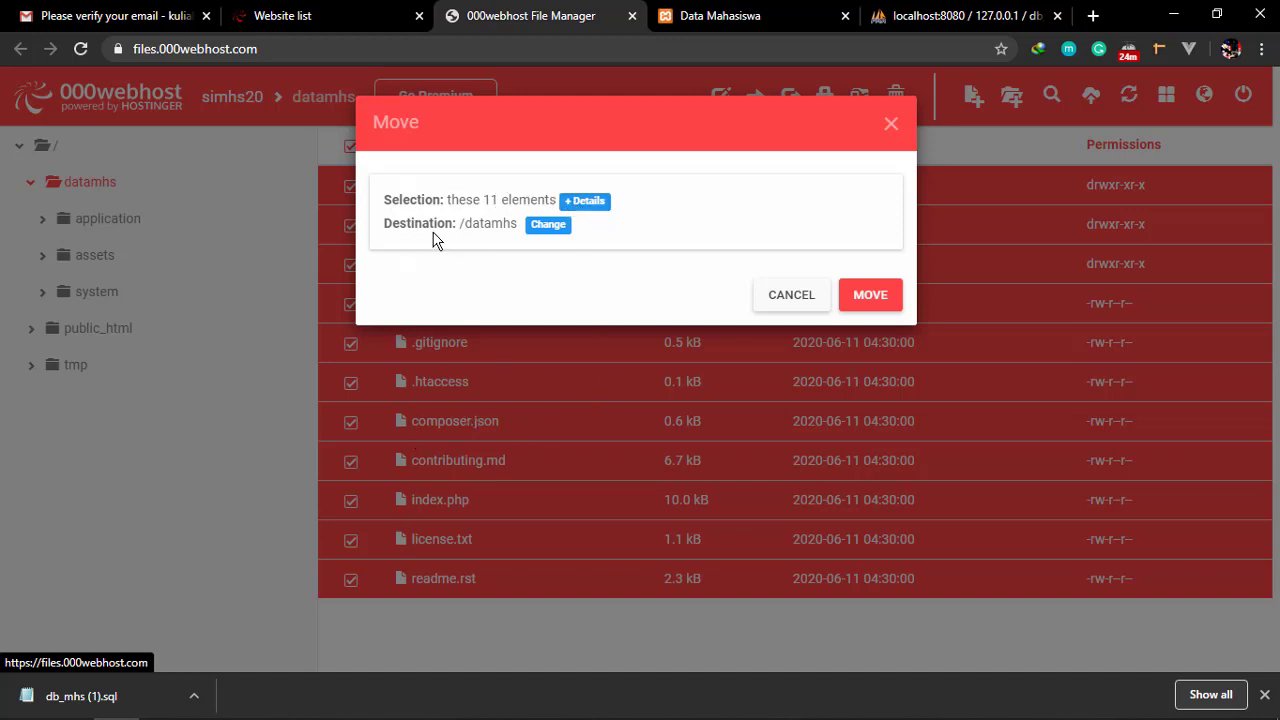
{"action": "left_click", "coordinate": [565, 232]}
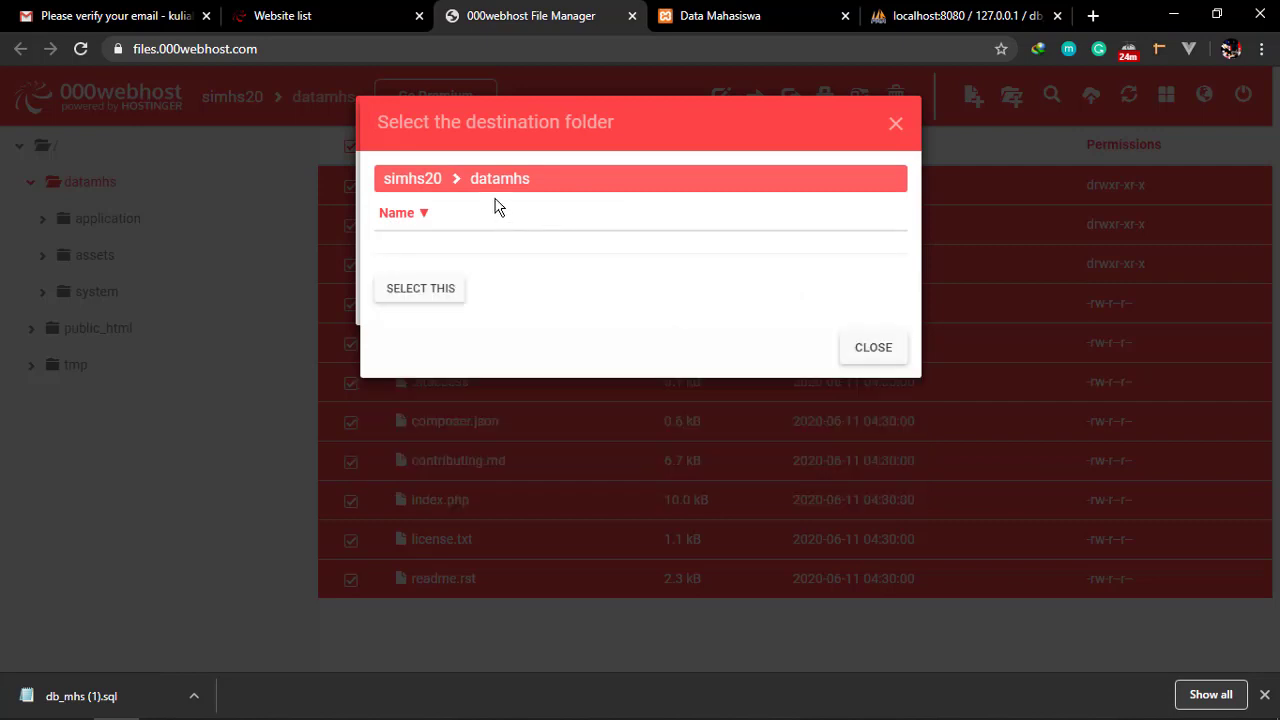
{"action": "left_click", "coordinate": [417, 183]}
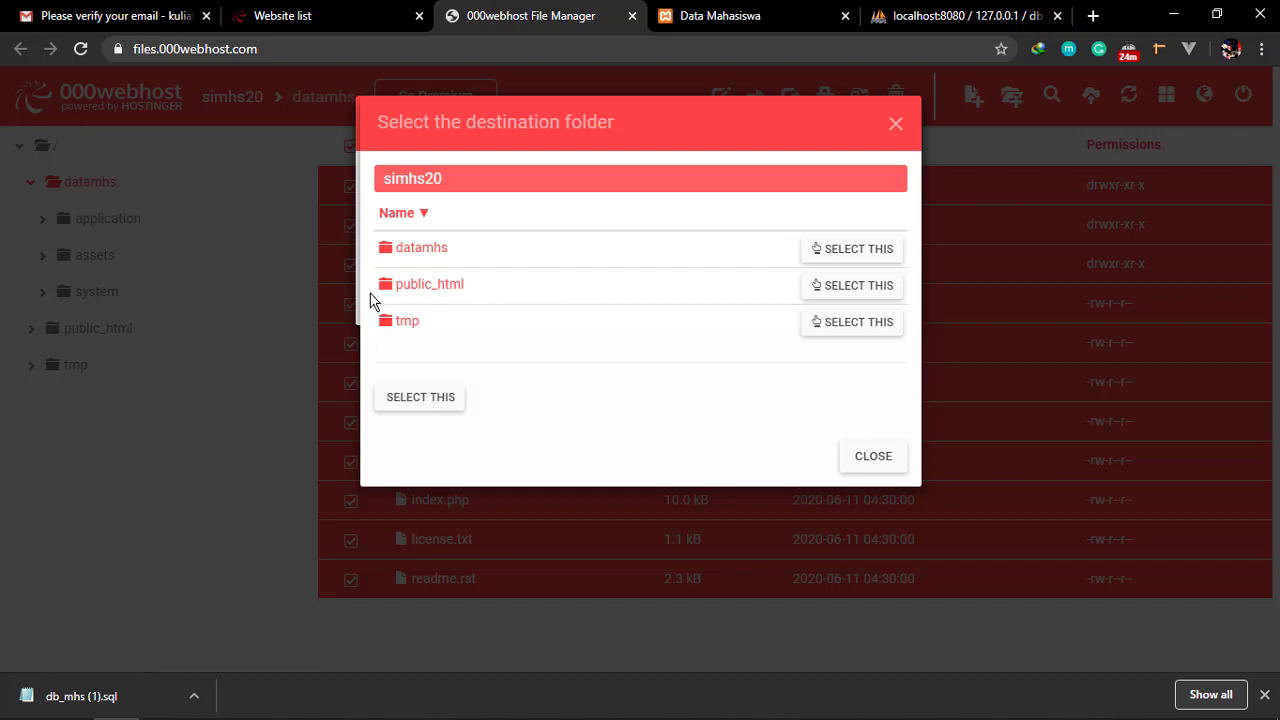
{"action": "left_click", "coordinate": [852, 286]}
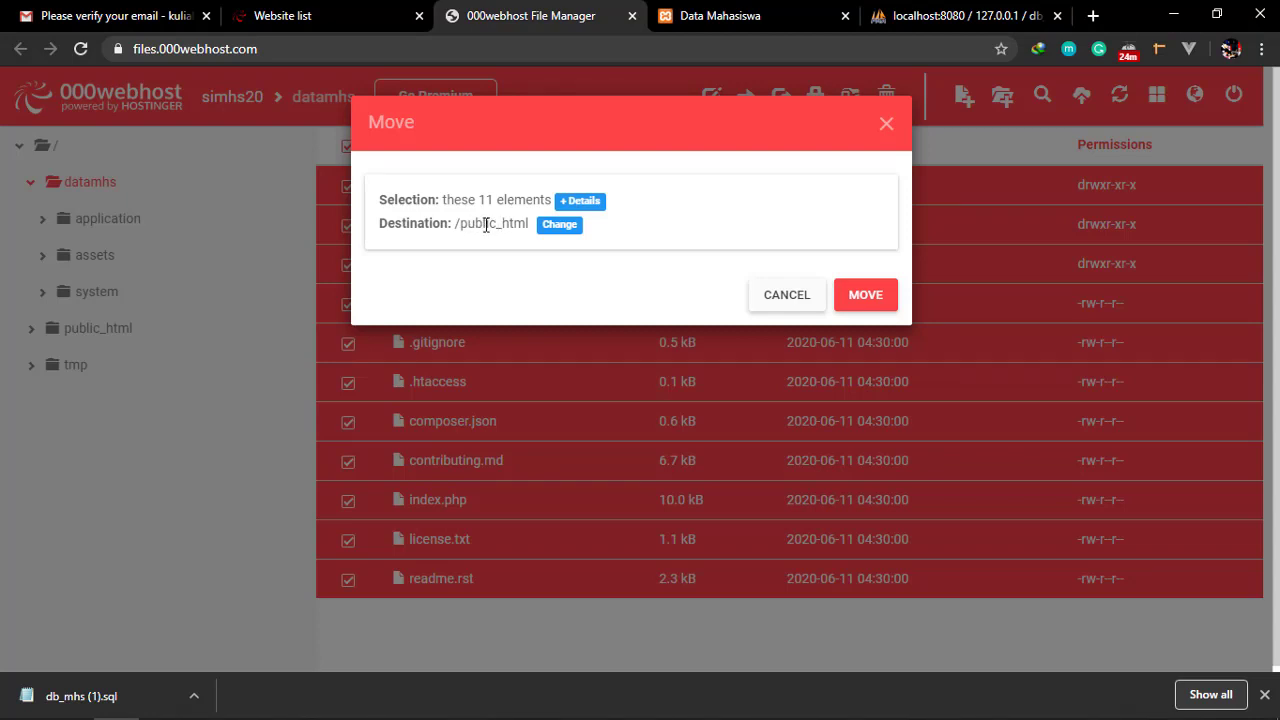
{"action": "left_click", "coordinate": [868, 296]}
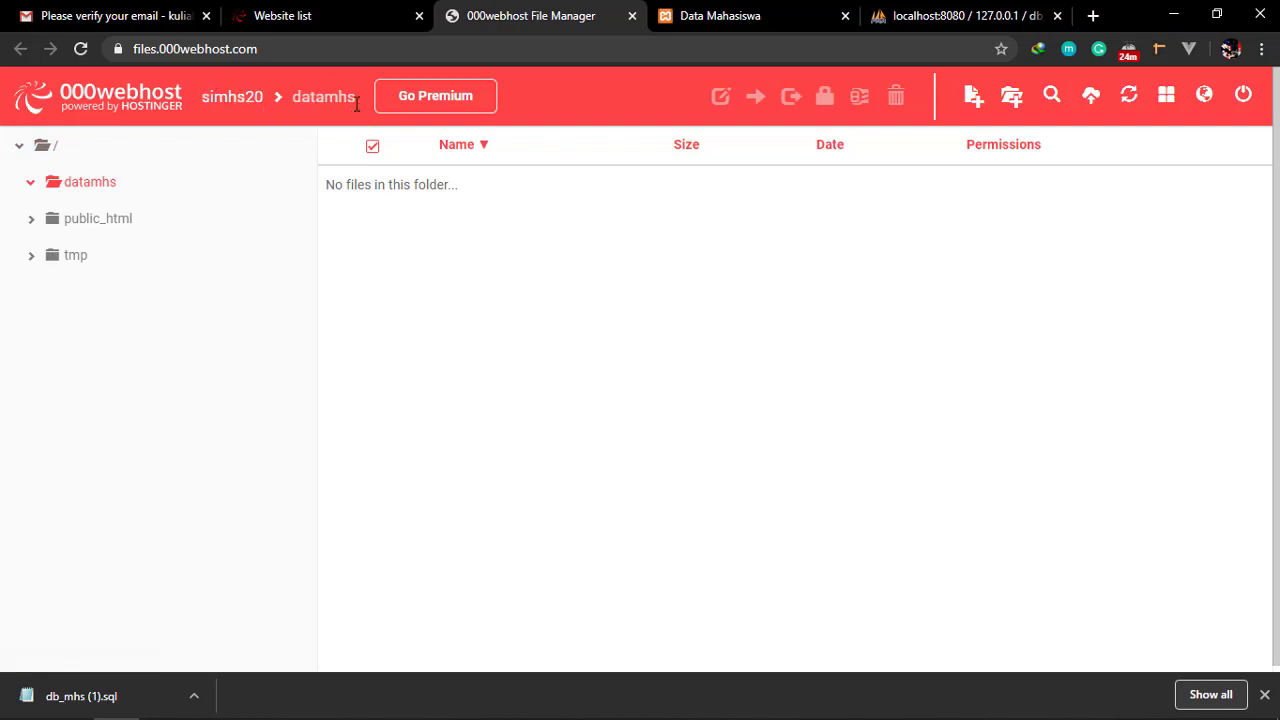
Open public_html and confirm index.php and the other moved project files are there
{"action": "left_click", "coordinate": [108, 228]}
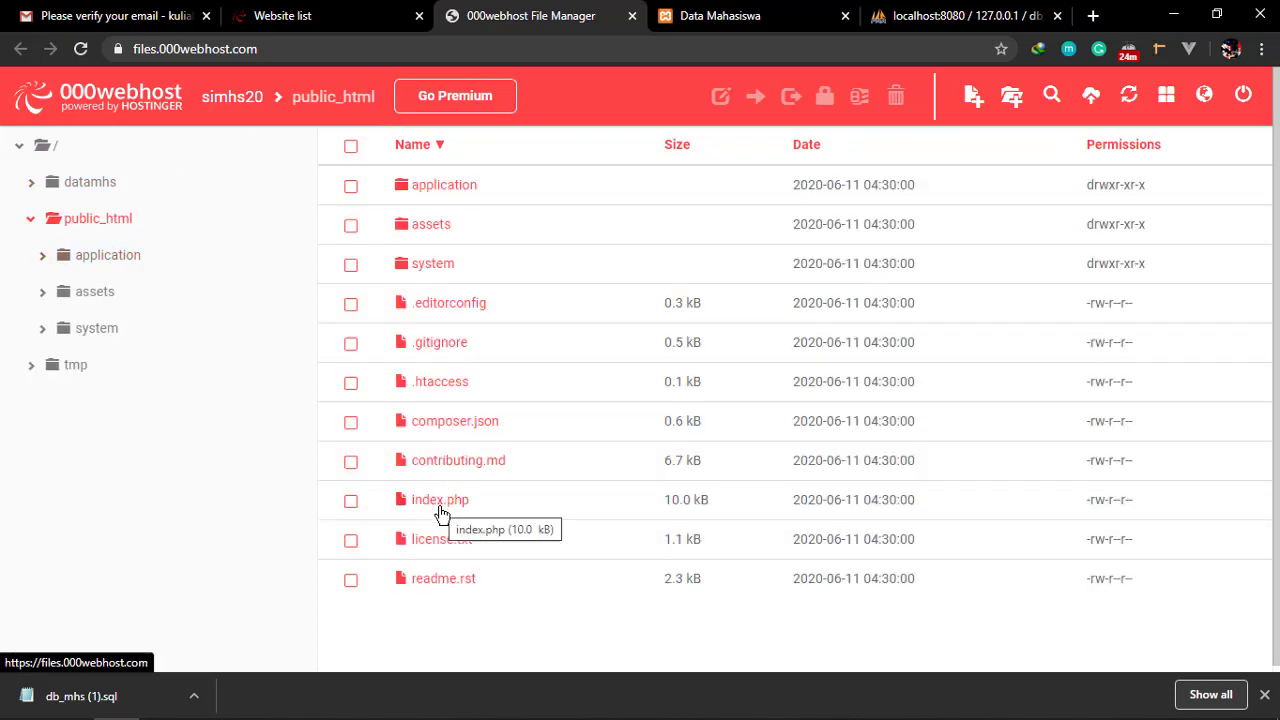
{"action": "left_click", "coordinate": [400, 508]}
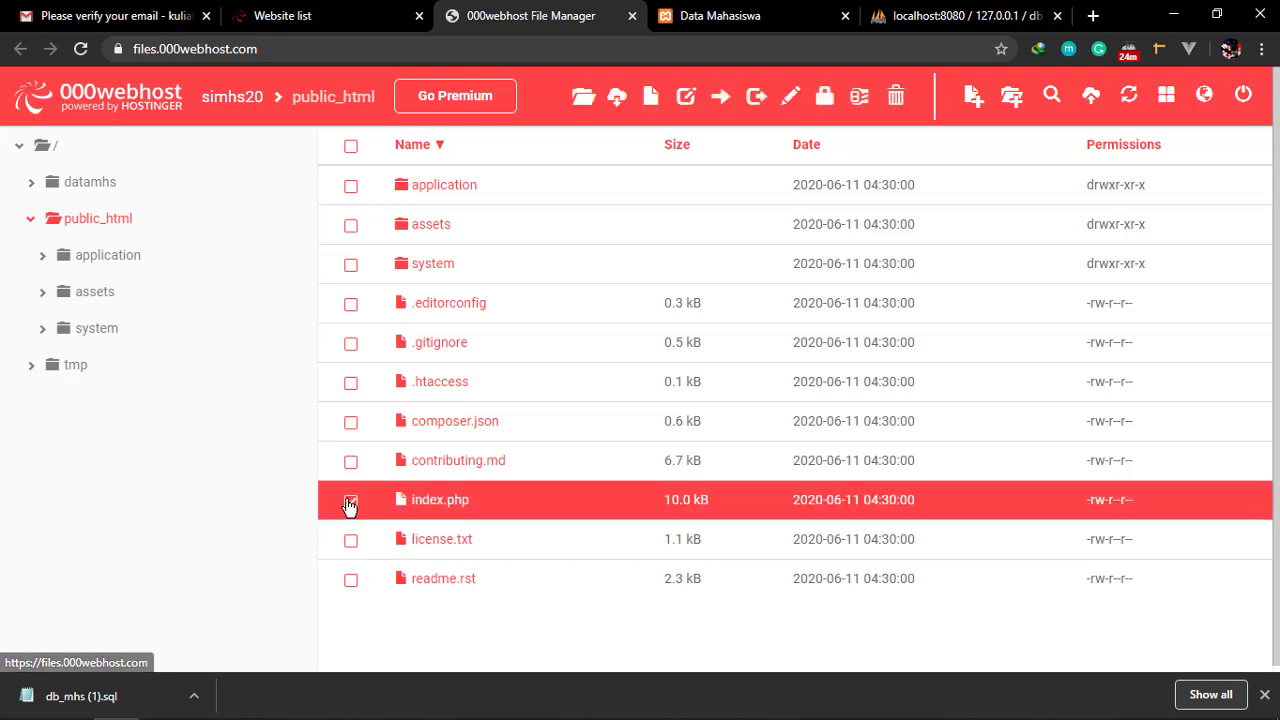
{"action": "left_click", "coordinate": [351, 503]}
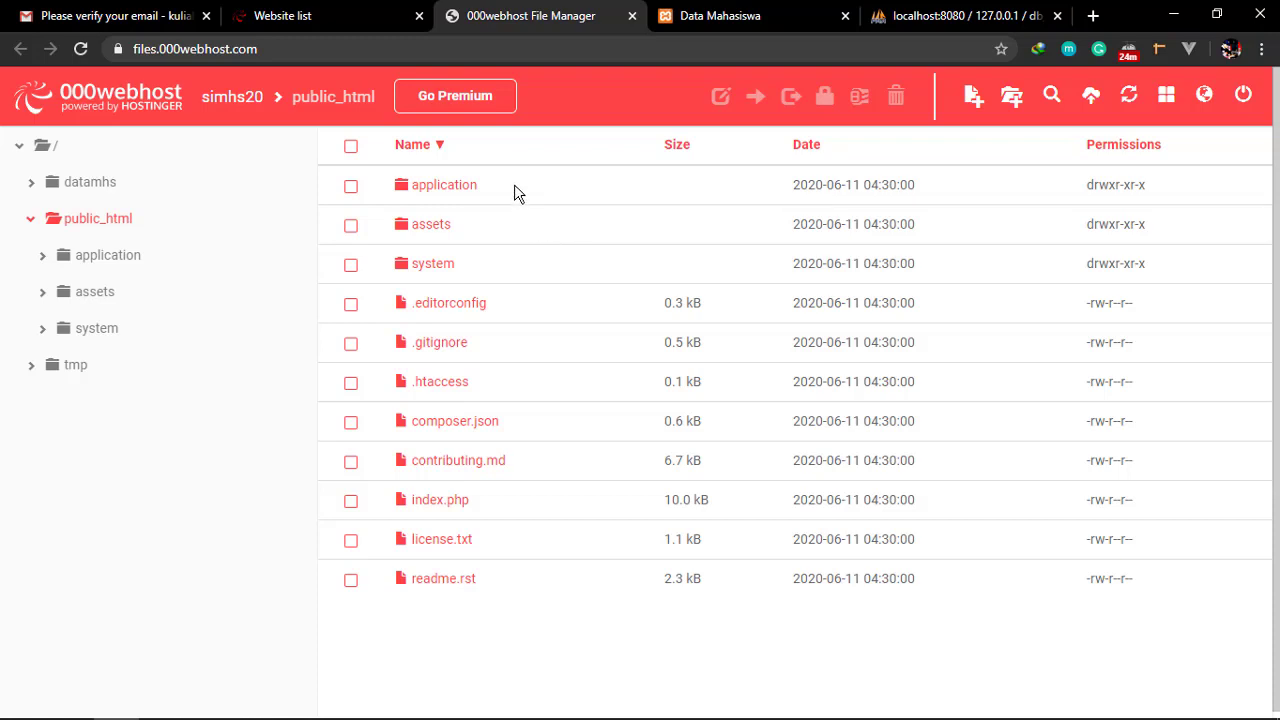
Close the File Manager and website list tabs, then load 000webhost.com in a new tab
{"action": "left_click", "coordinate": [632, 16]}
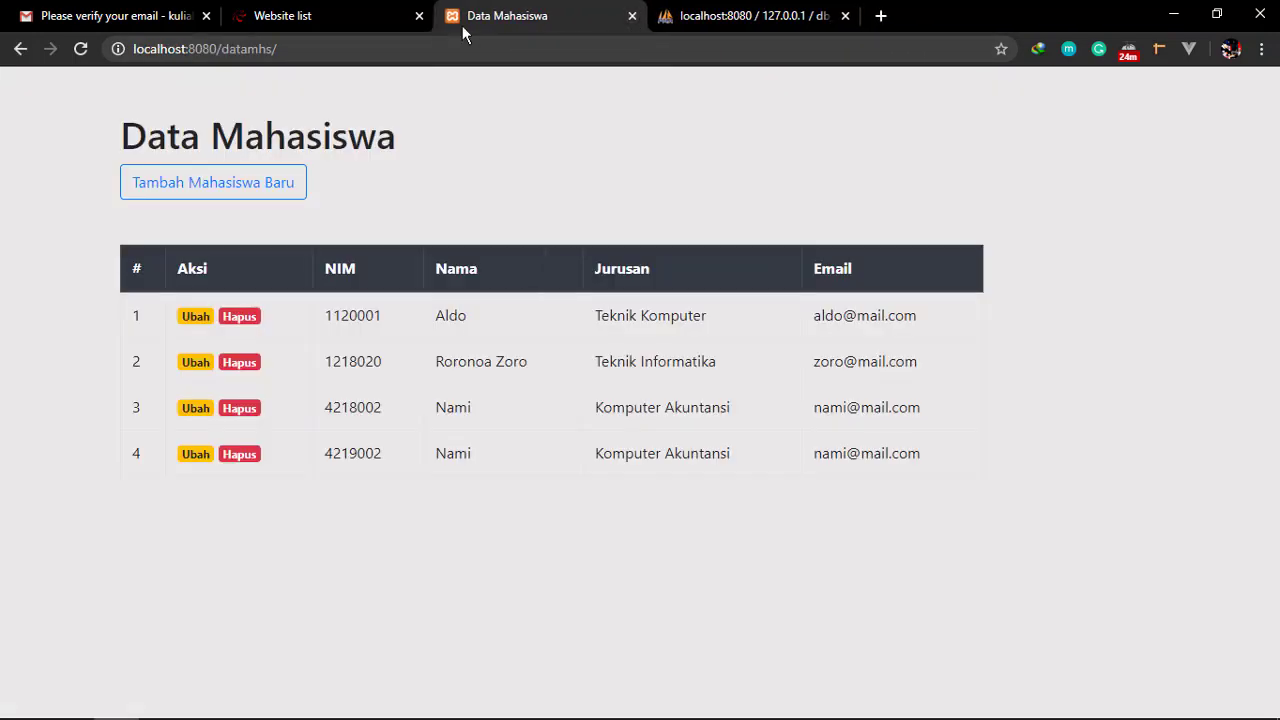
{"action": "left_click", "coordinate": [378, 20]}
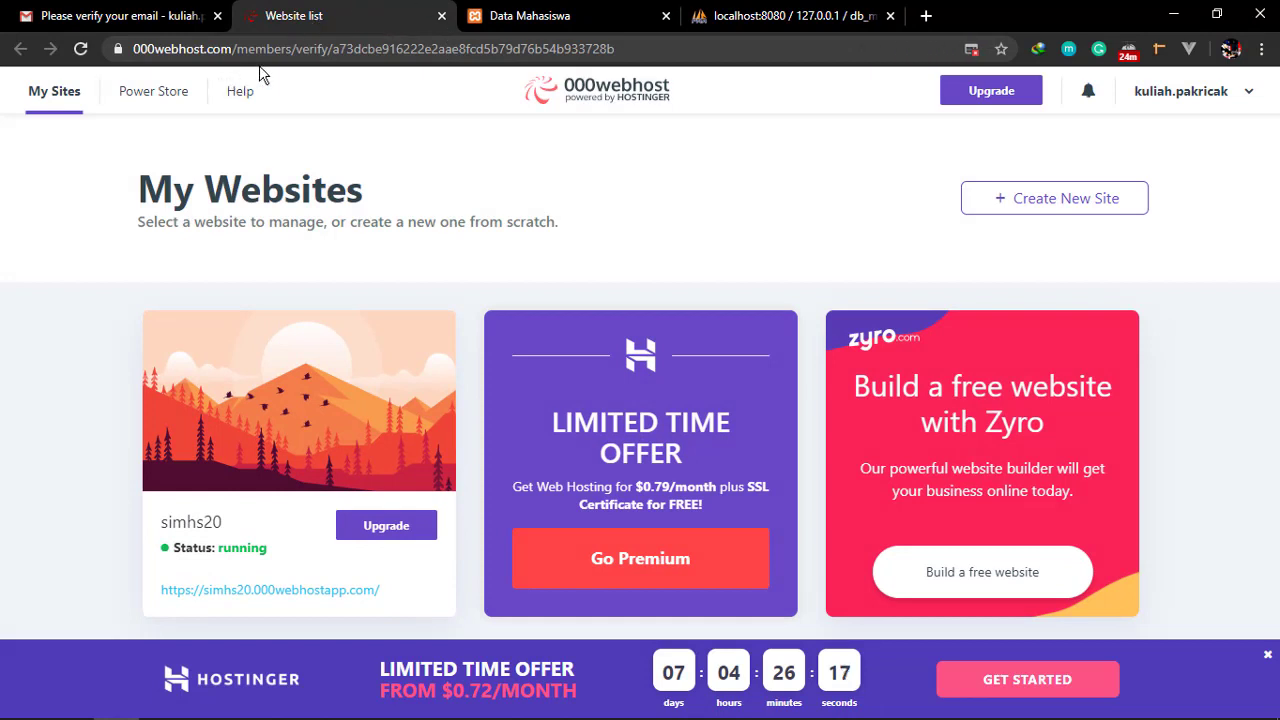
{"action": "left_click", "coordinate": [441, 16]}
{"action": "left_click", "coordinate": [701, 15]}
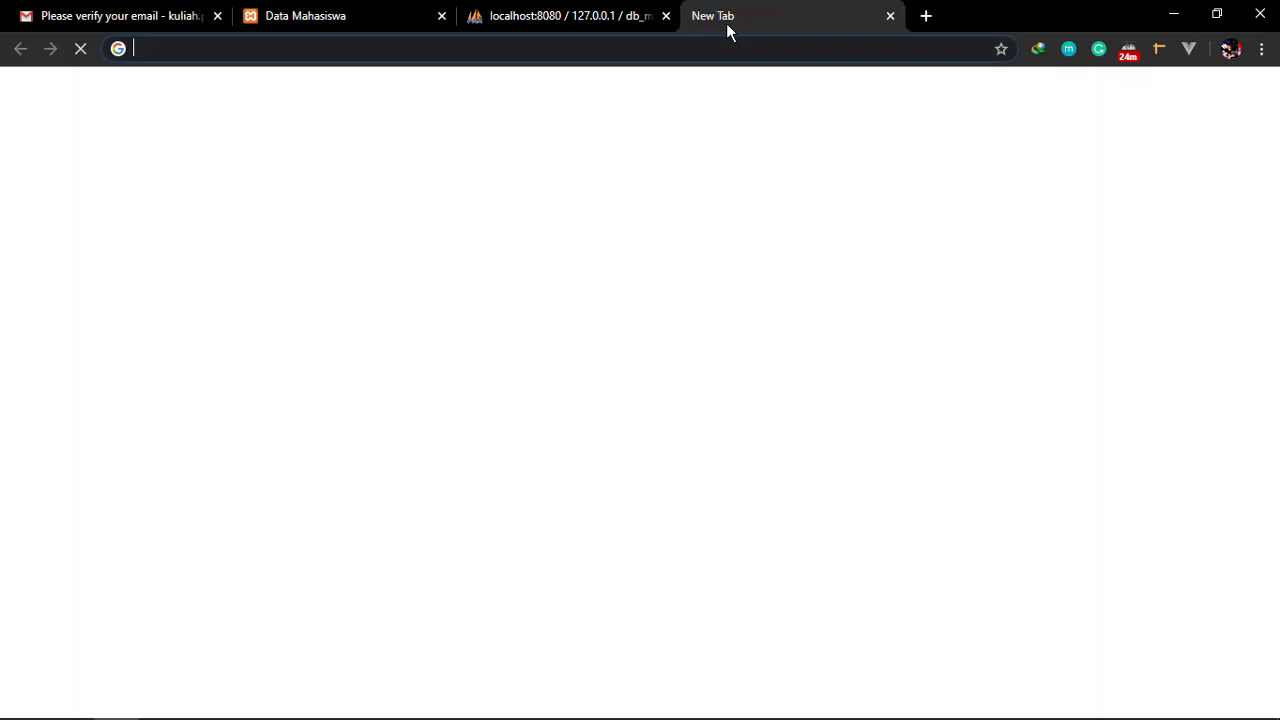
{"action": "type", "text": "00"}
{"action": "key", "text": "Return"}
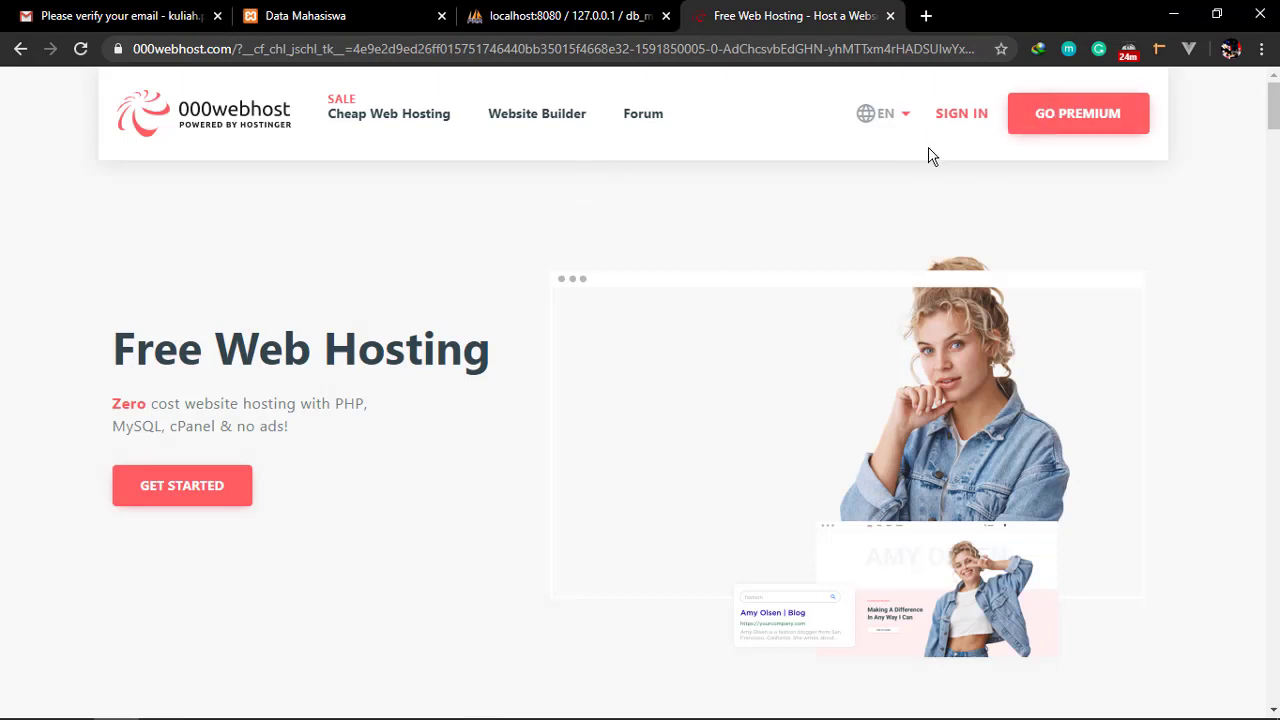
Sign in to 000webhost using the saved account e-mail and the account password
{"action": "left_click", "coordinate": [960, 122]}
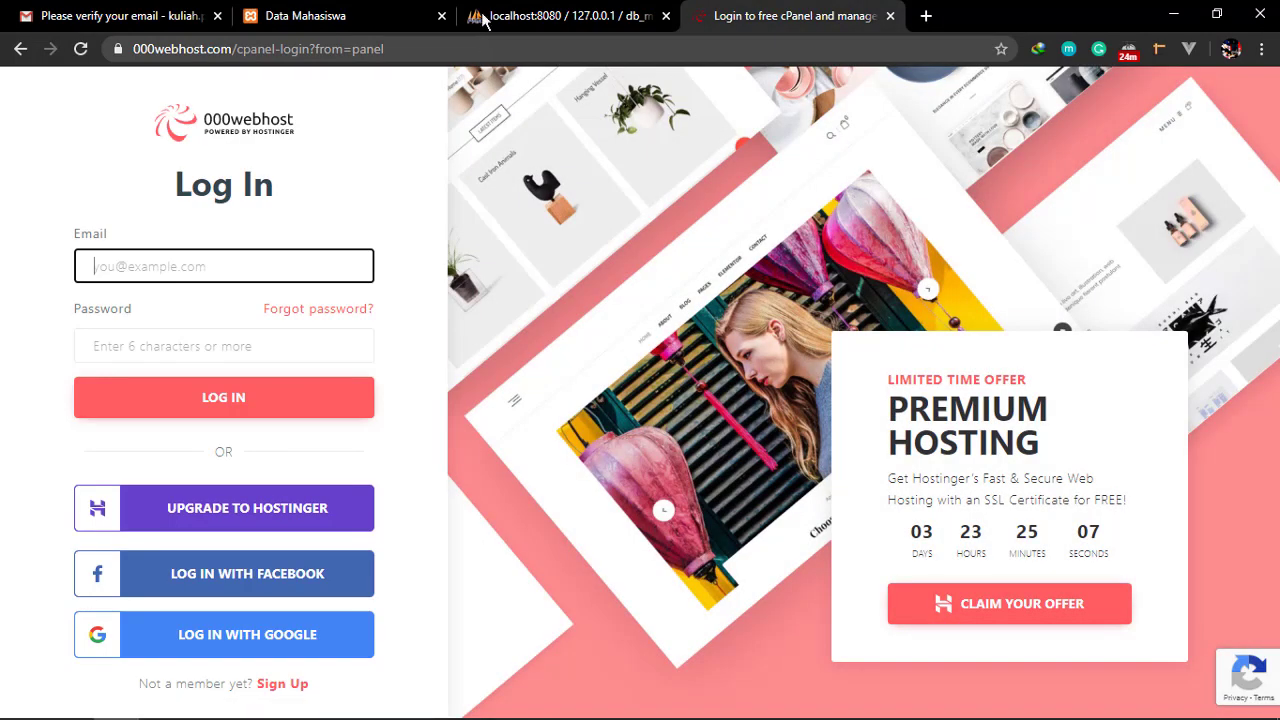
{"action": "left_click", "coordinate": [247, 252]}
{"action": "key", "text": "Down"}
{"action": "key", "text": "Return"}
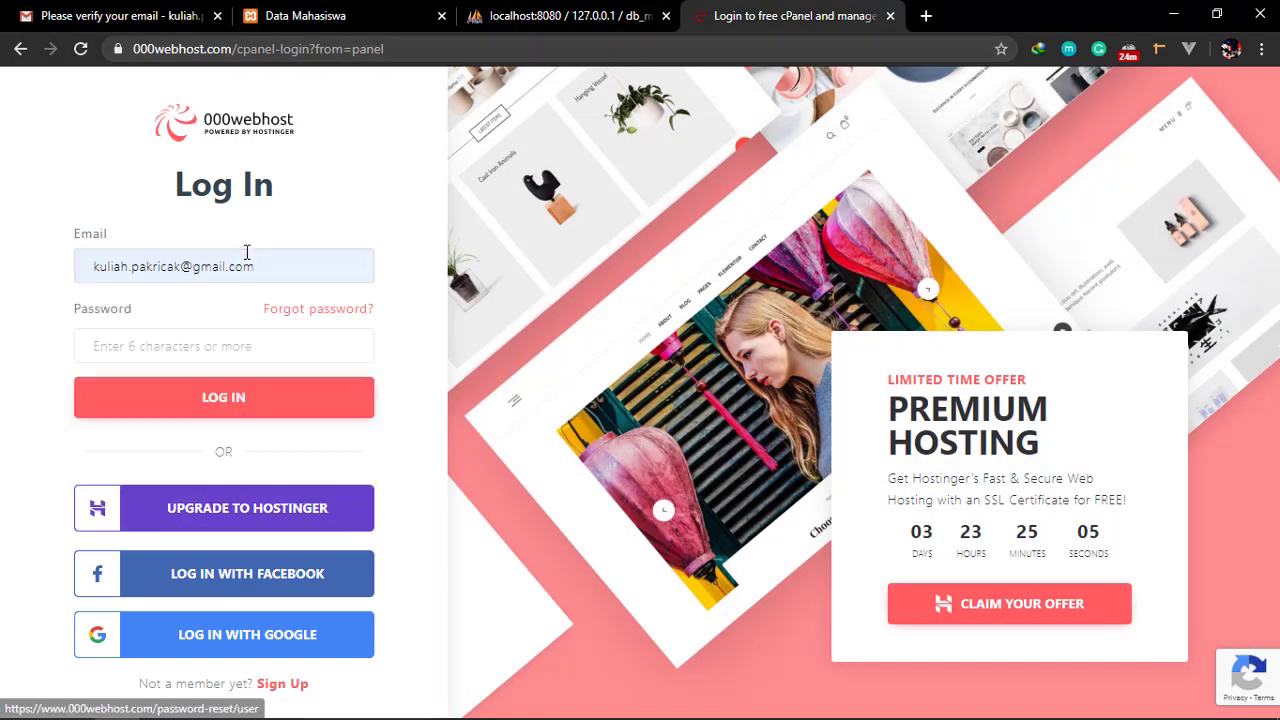
{"action": "left_click", "coordinate": [274, 345]}
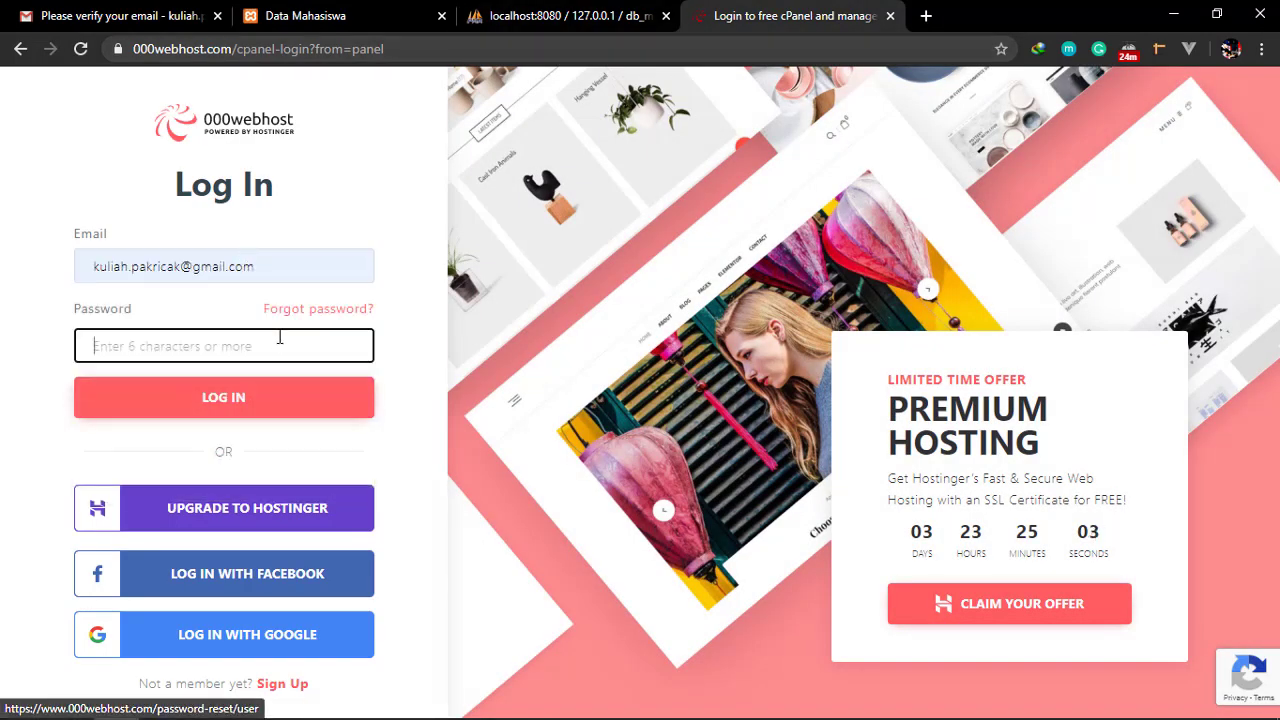
{"action": "type", "text": "••••••••"}
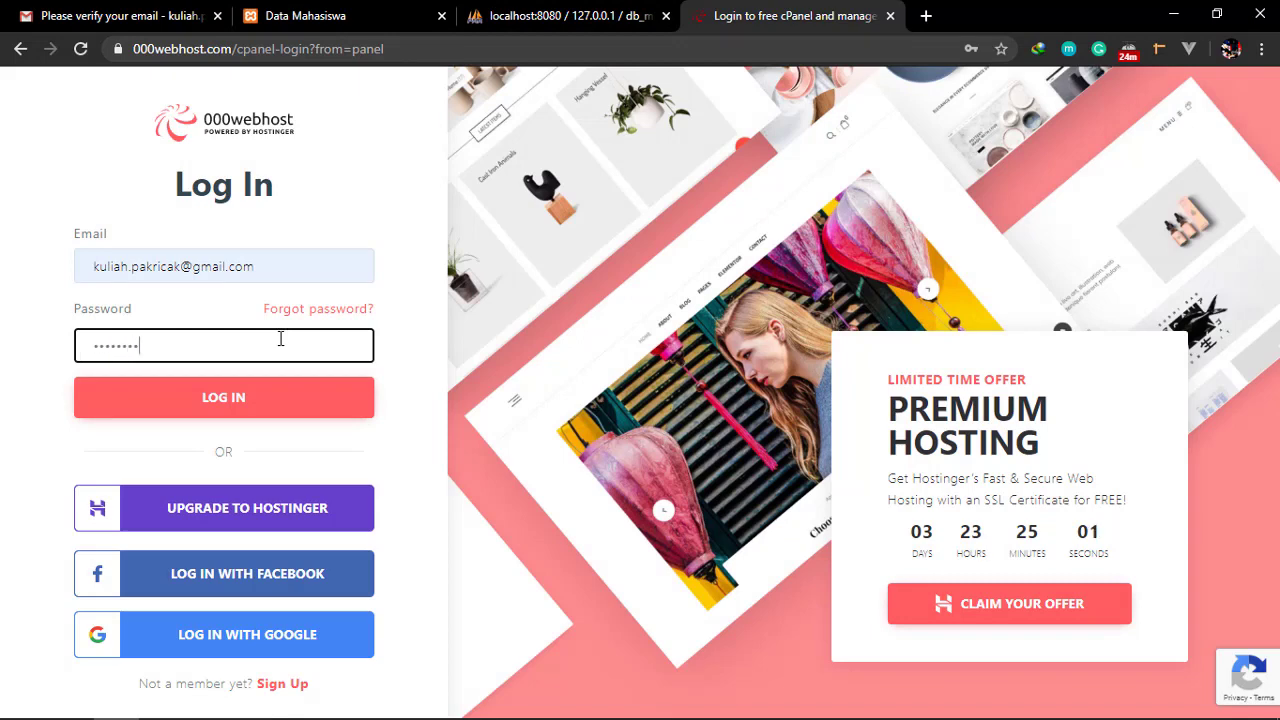
{"action": "left_click", "coordinate": [140, 398]}
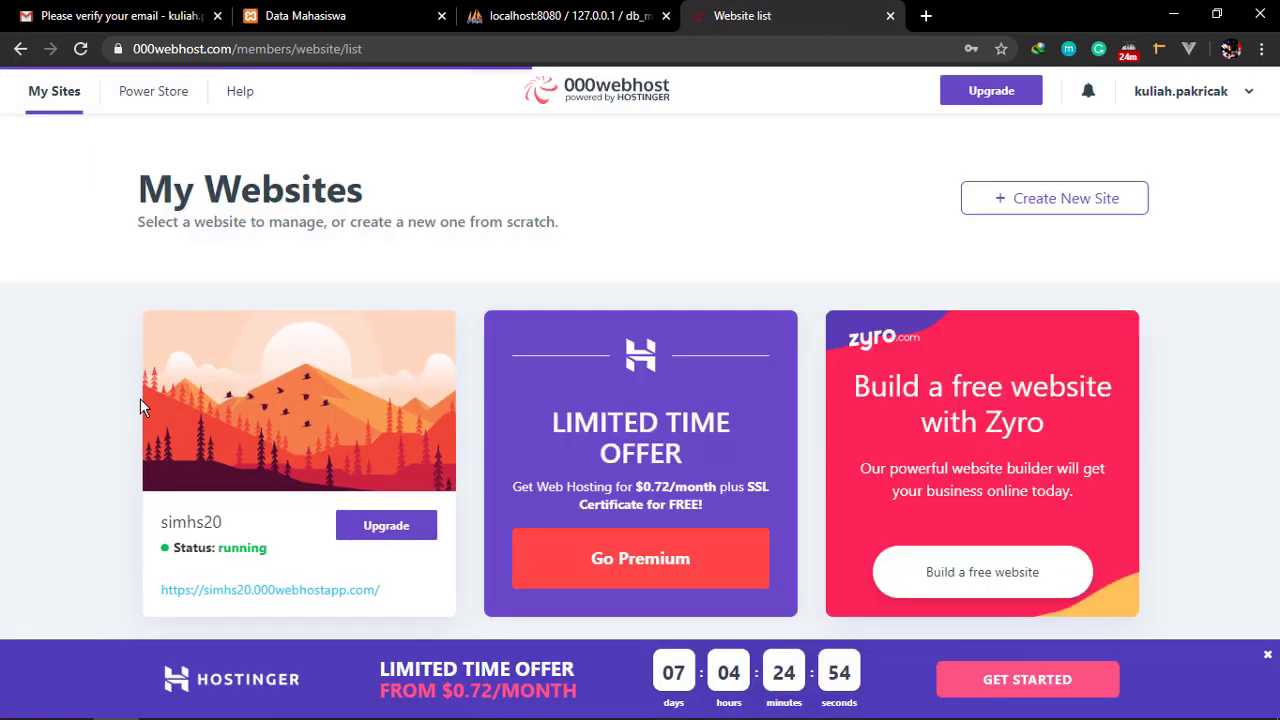
{"action": "mouse_move", "coordinate": [155, 380]}
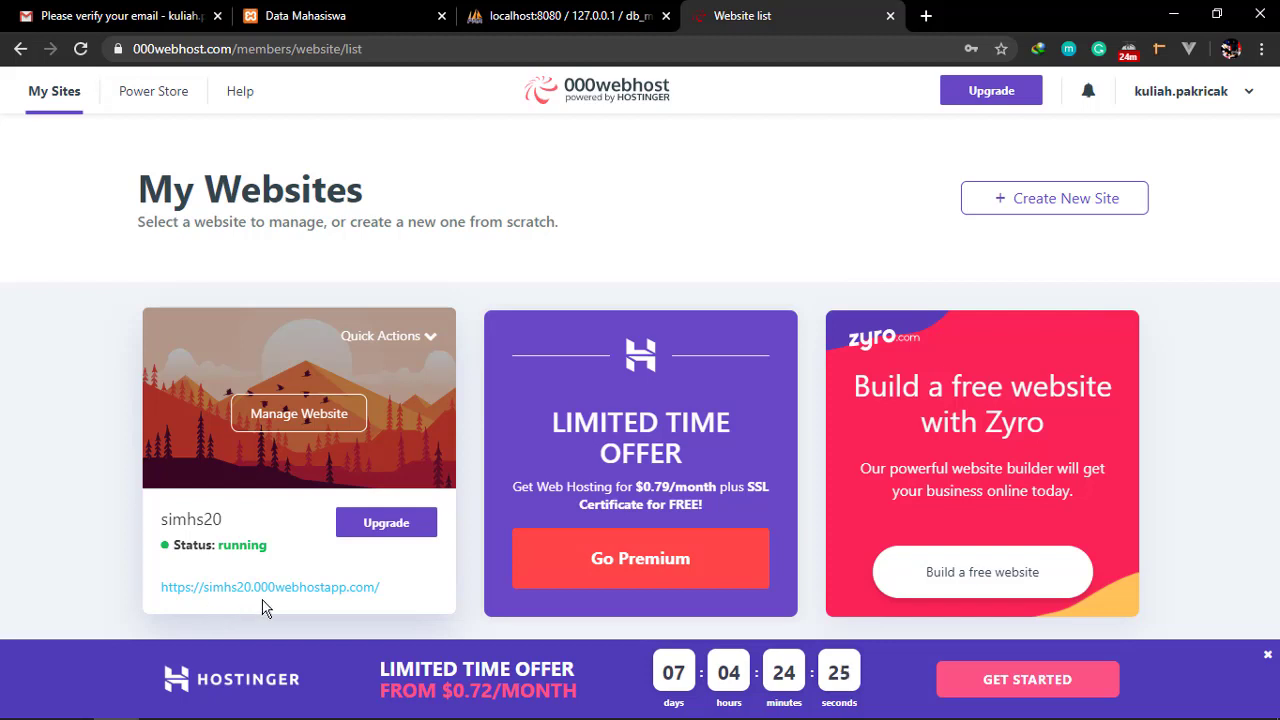
{"action": "right_click", "coordinate": [362, 592]}
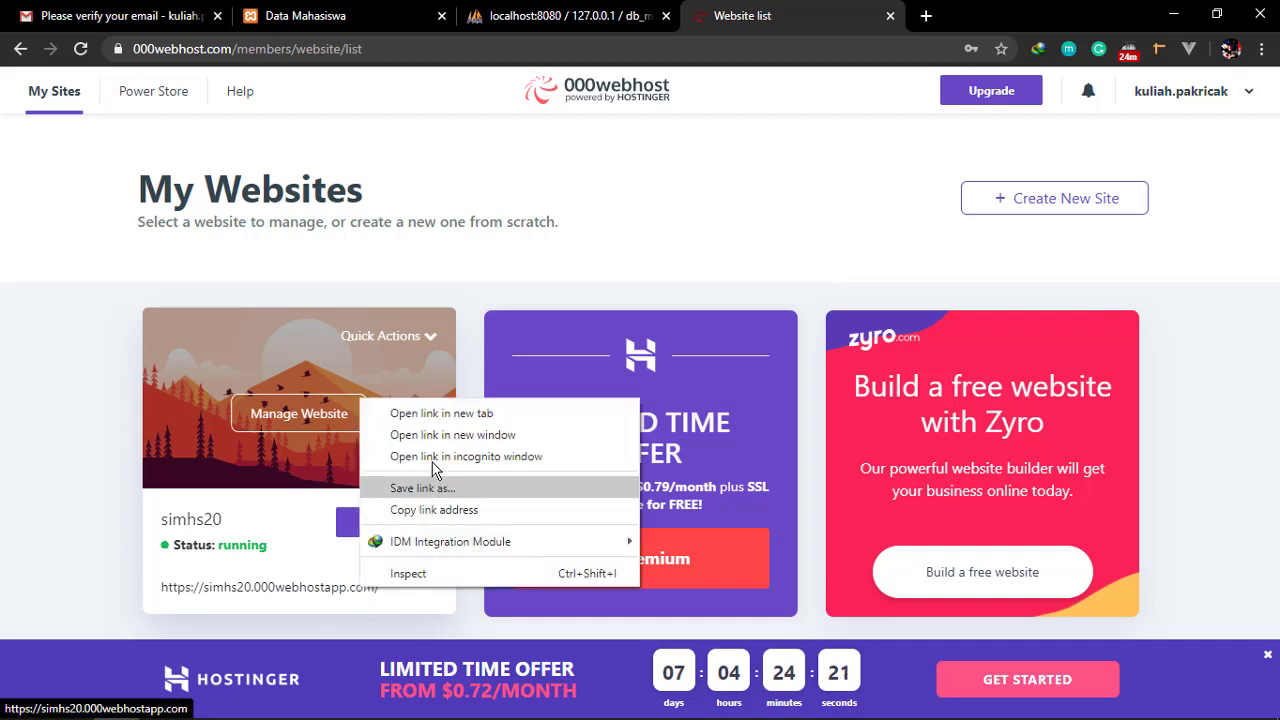
{"action": "left_click", "coordinate": [458, 412]}
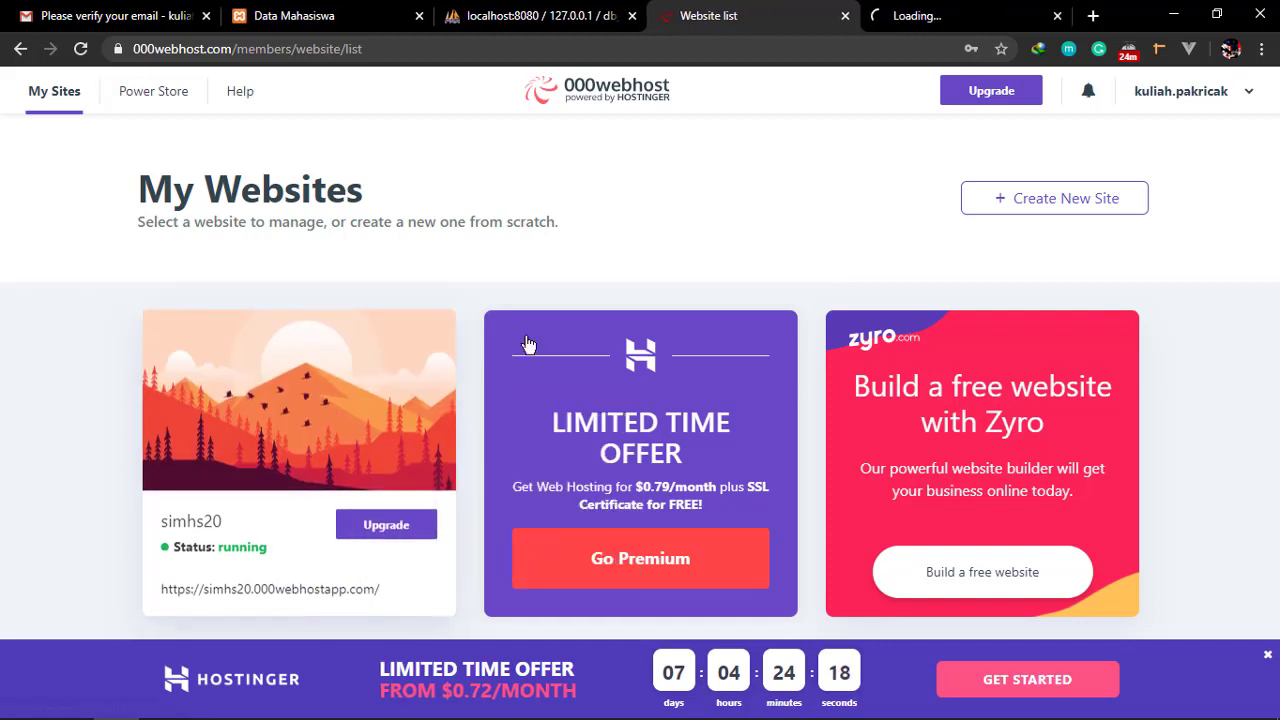
{"action": "left_click", "coordinate": [948, 12]}
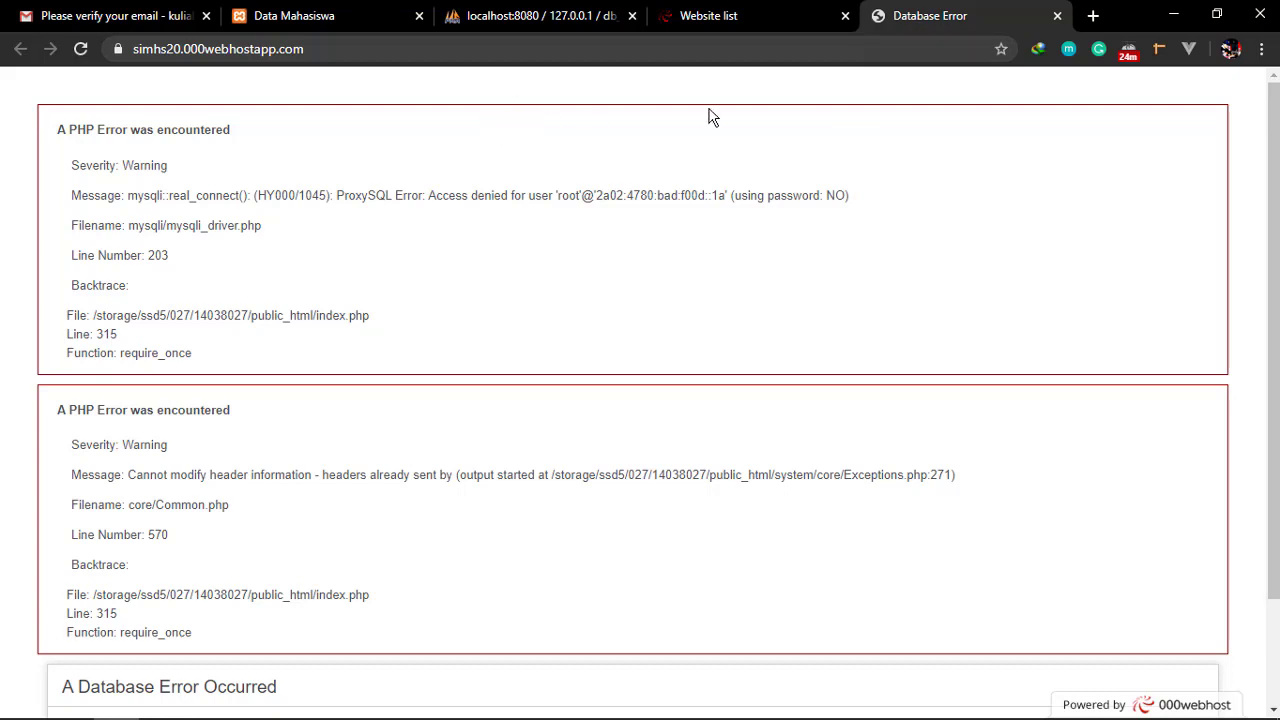
{"action": "left_click", "coordinate": [1057, 16]}
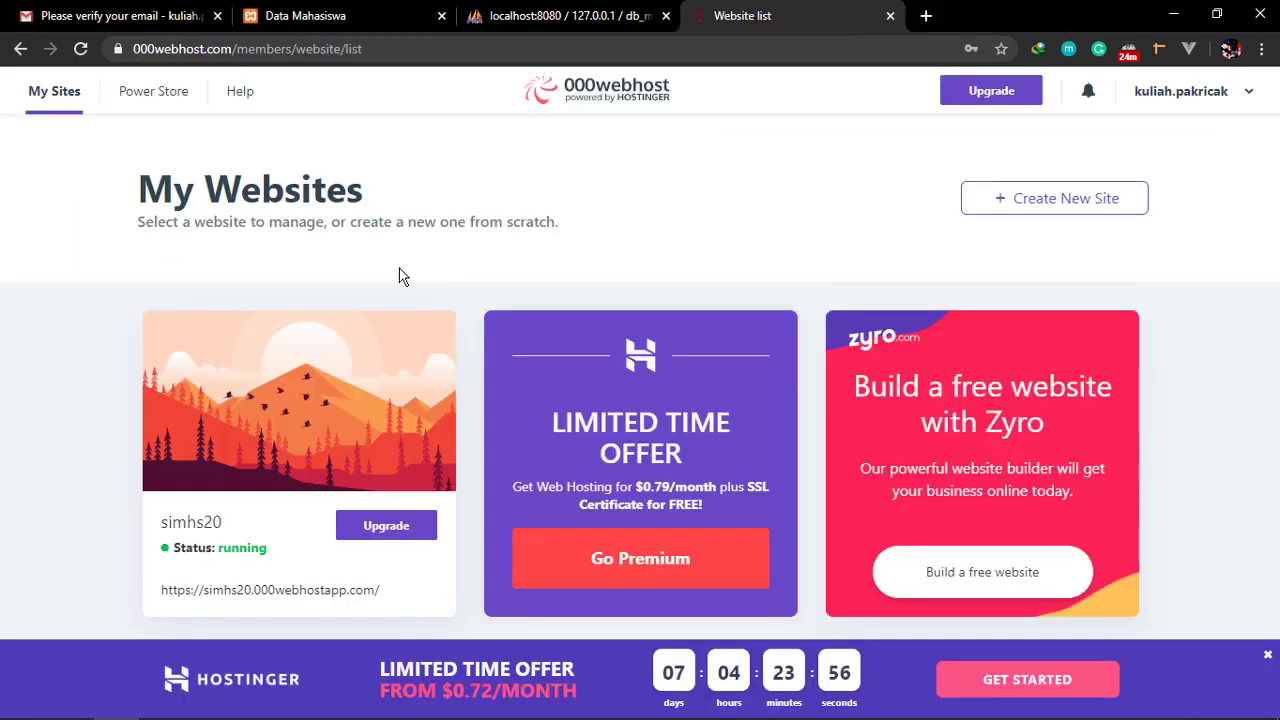
{"action": "mouse_move", "coordinate": [255, 418]}
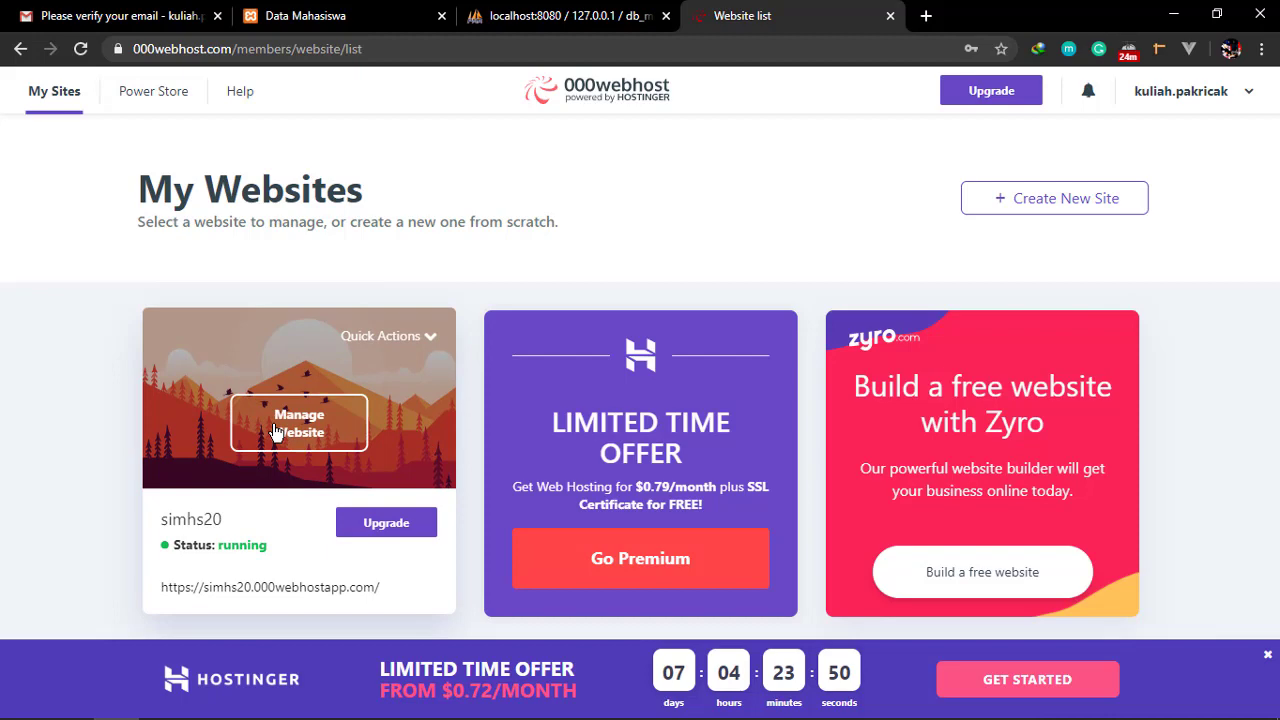
Open simhs20's Tools > Database Manager and start creating a new database
{"action": "left_click", "coordinate": [276, 430]}
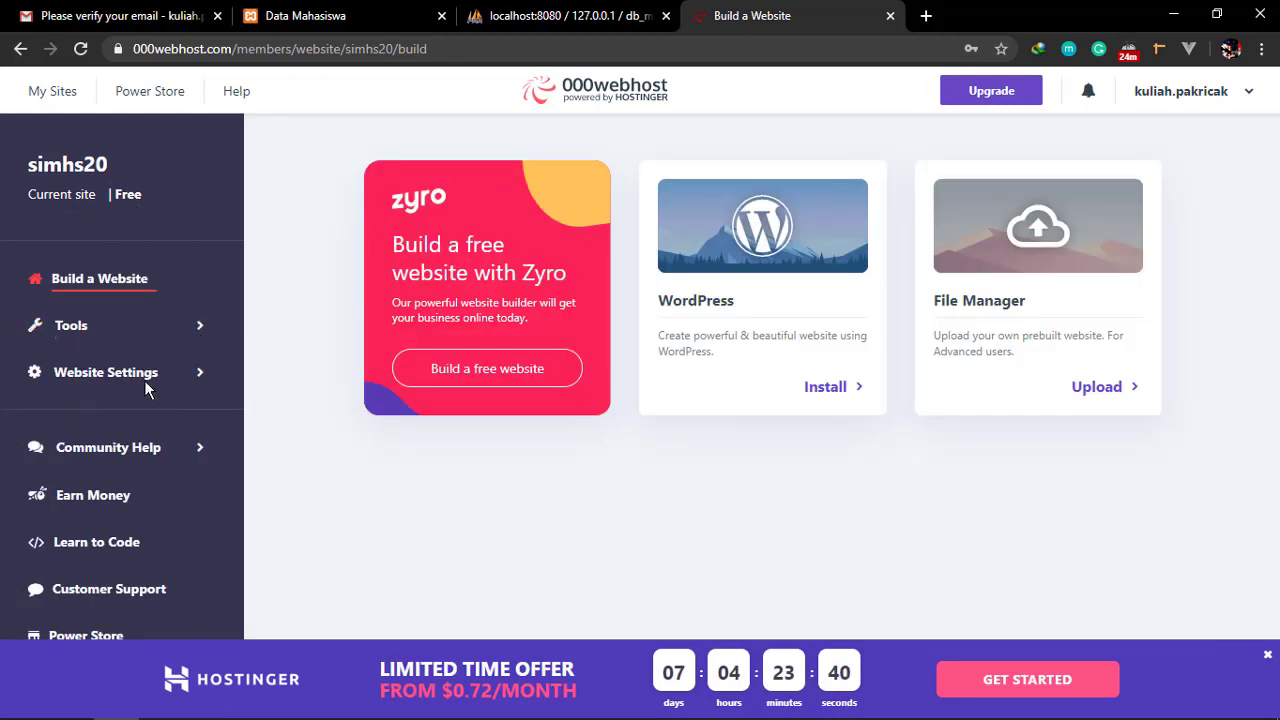
{"action": "left_click", "coordinate": [126, 334]}
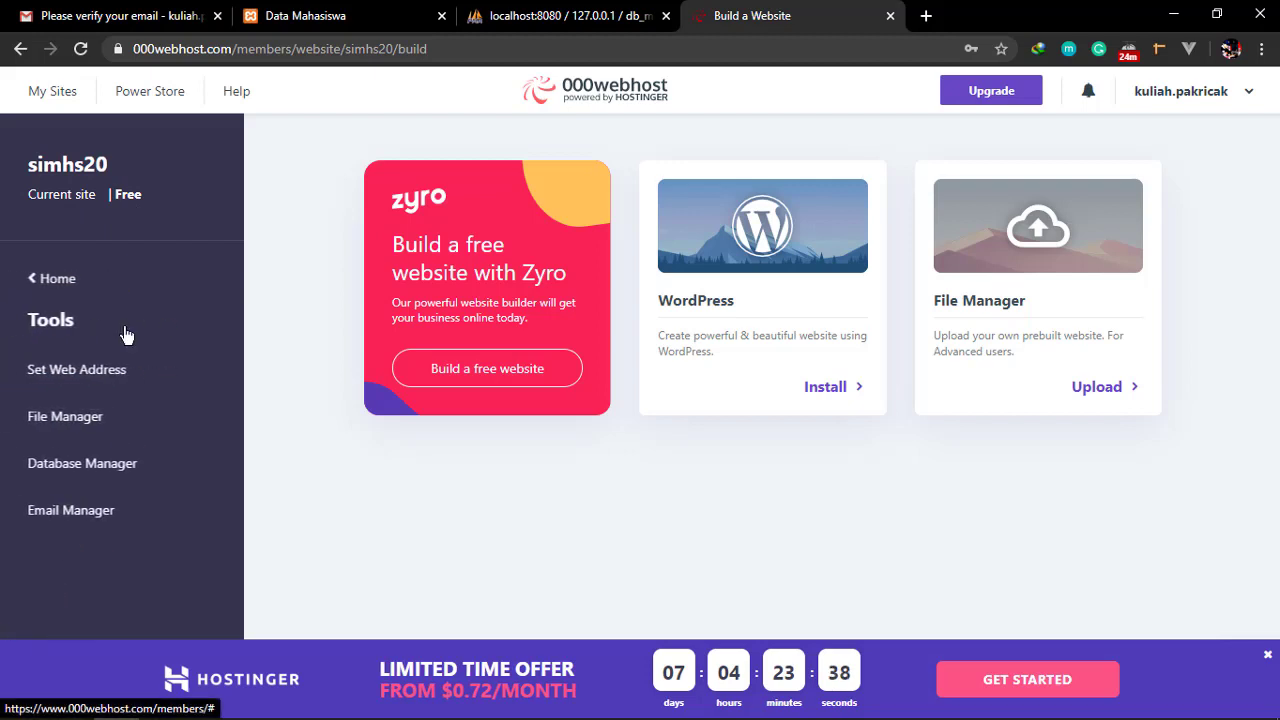
{"action": "left_click", "coordinate": [36, 278]}
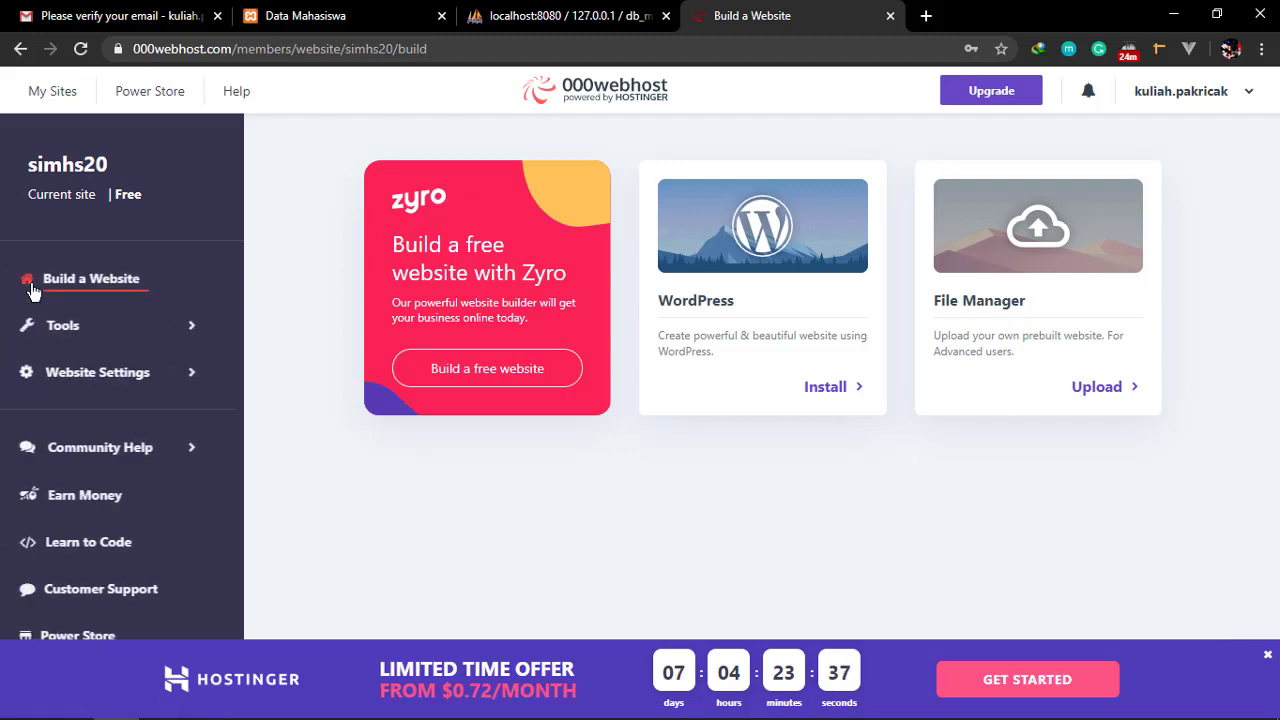
{"action": "left_click", "coordinate": [74, 334]}
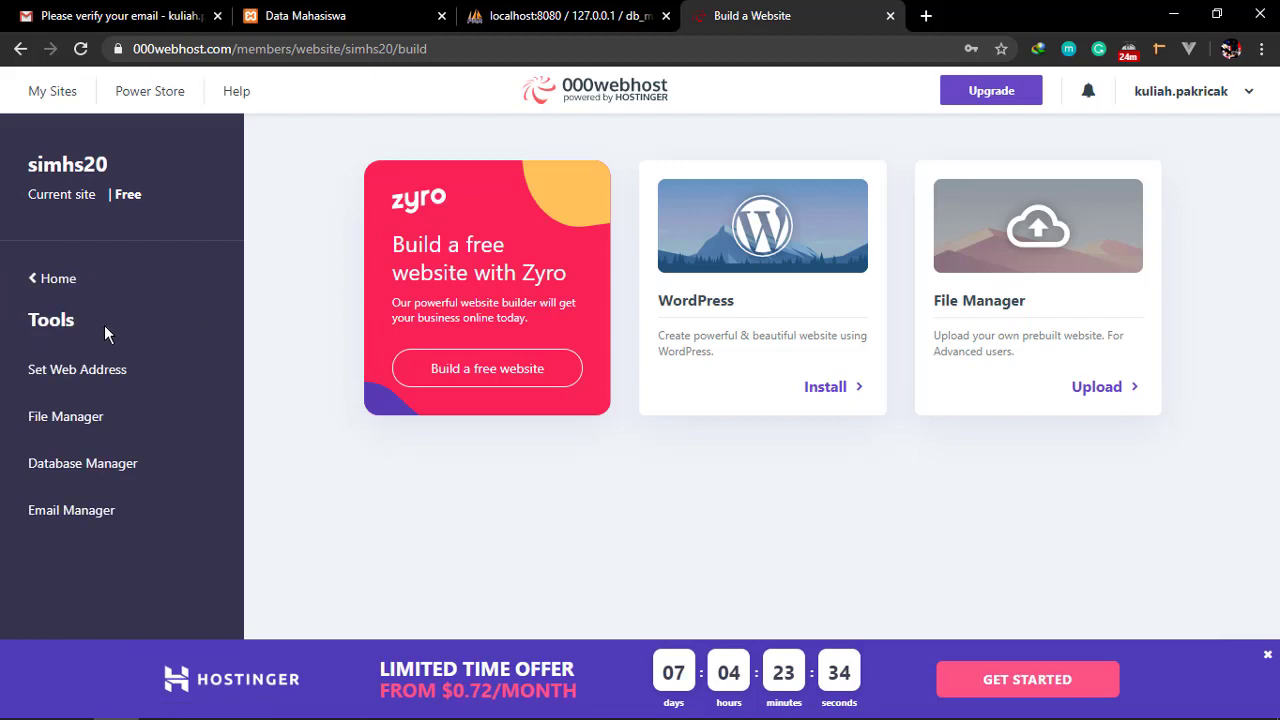
{"action": "left_click", "coordinate": [118, 470]}
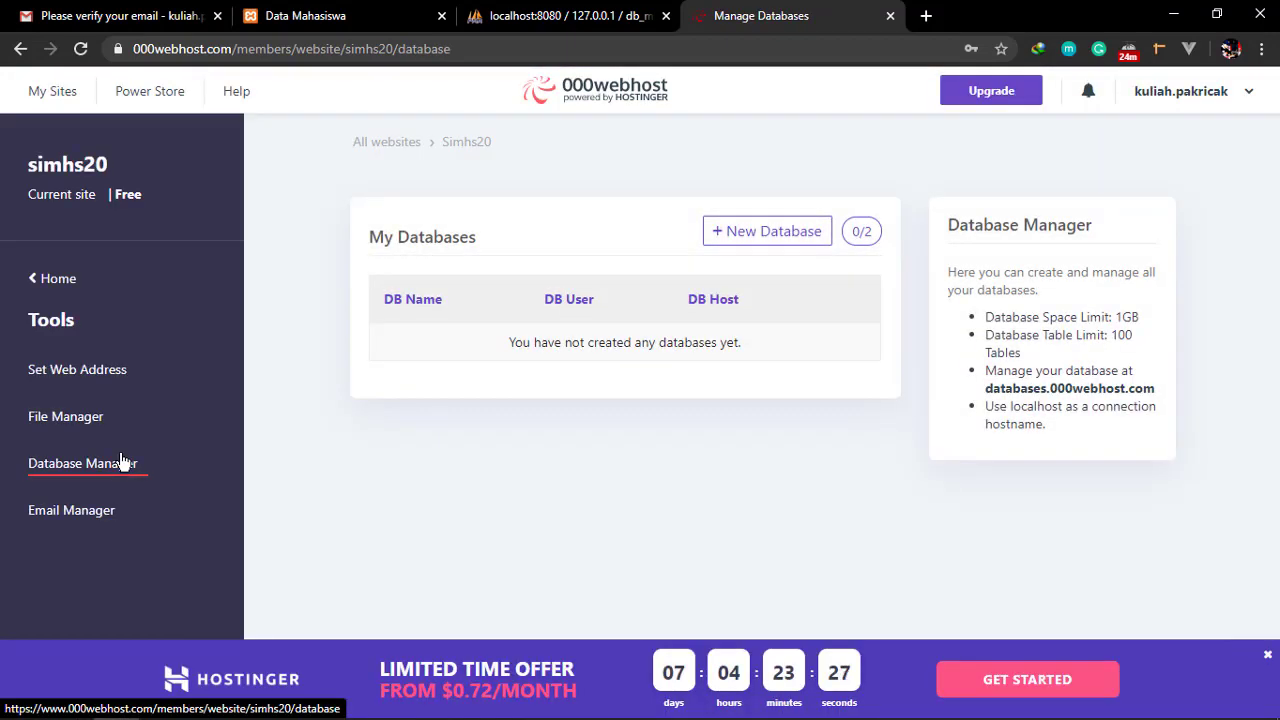
{"action": "left_click", "coordinate": [776, 235]}
Enter database name dbmhs and username simhs20 in the new database form
{"action": "left_click", "coordinate": [651, 195]}
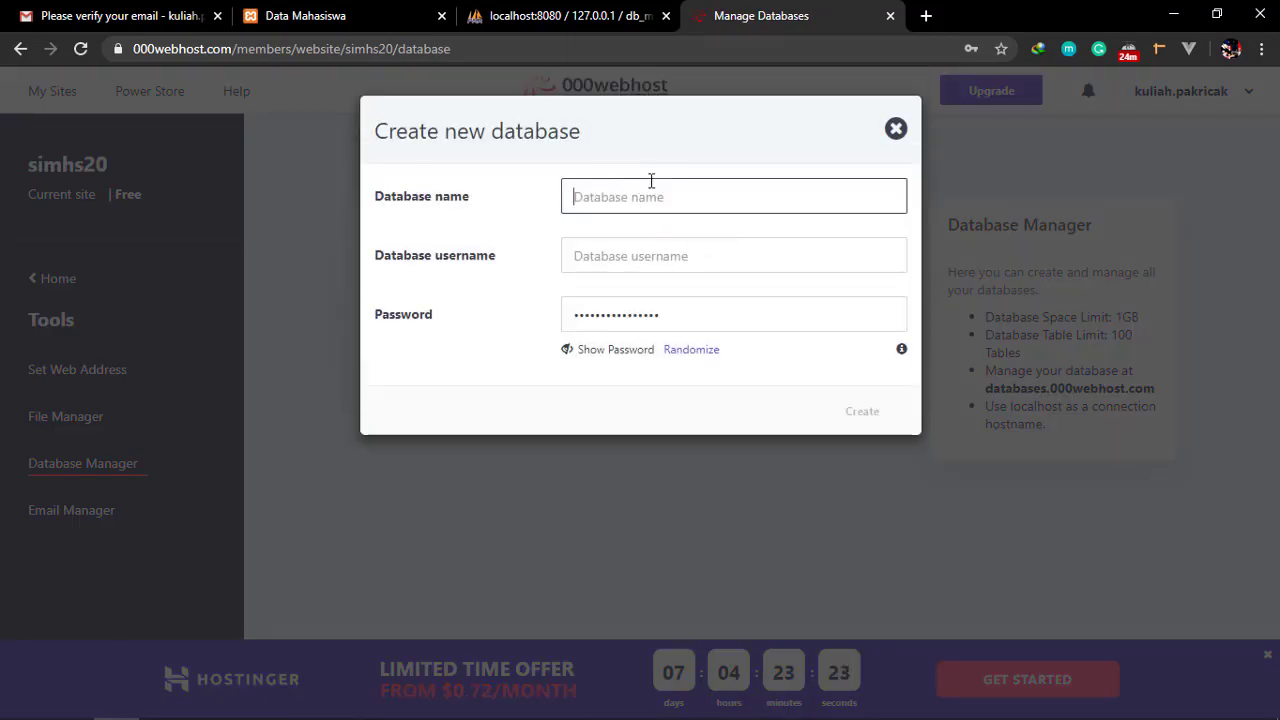
{"action": "type", "text": "db"}
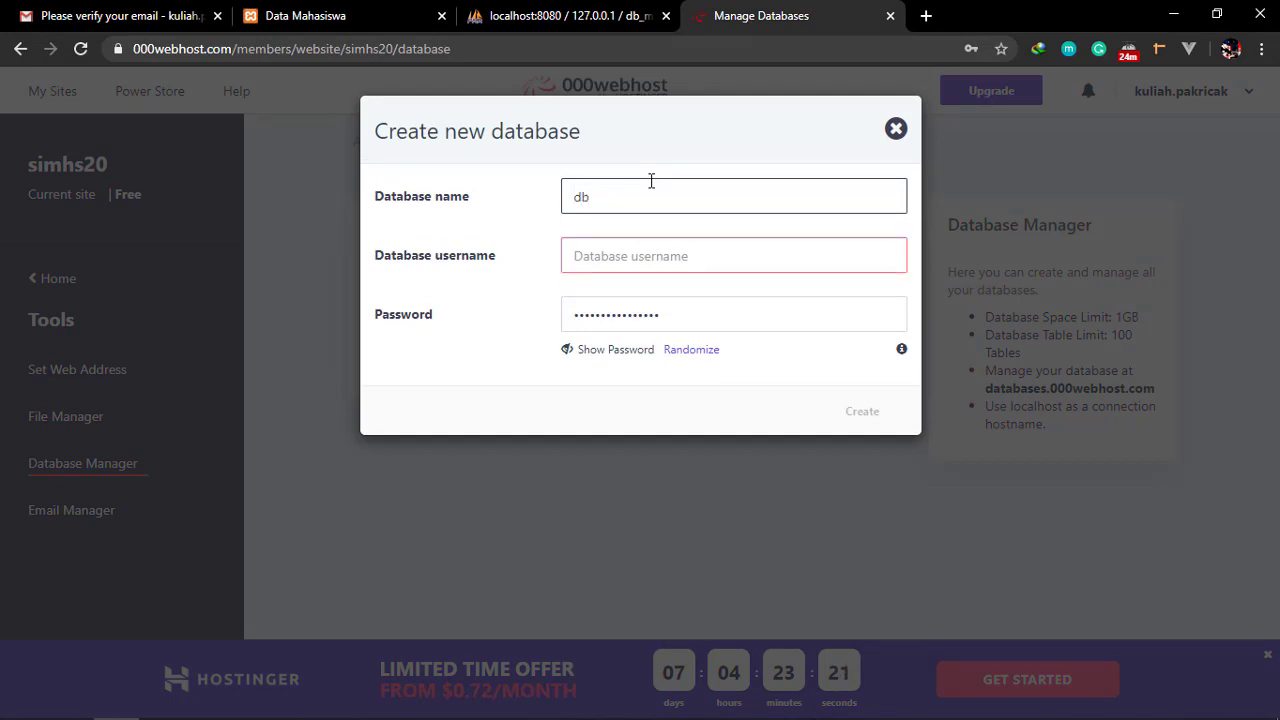
{"action": "type", "text": "_mhs"}
{"action": "key", "text": "BackSpace"}
{"action": "key", "text": "BackSpace"}
{"action": "key", "text": "BackSpace"}
{"action": "key", "text": "BackSpace"}
{"action": "type", "text": "mh"}
{"action": "left_click", "coordinate": [650, 259]}
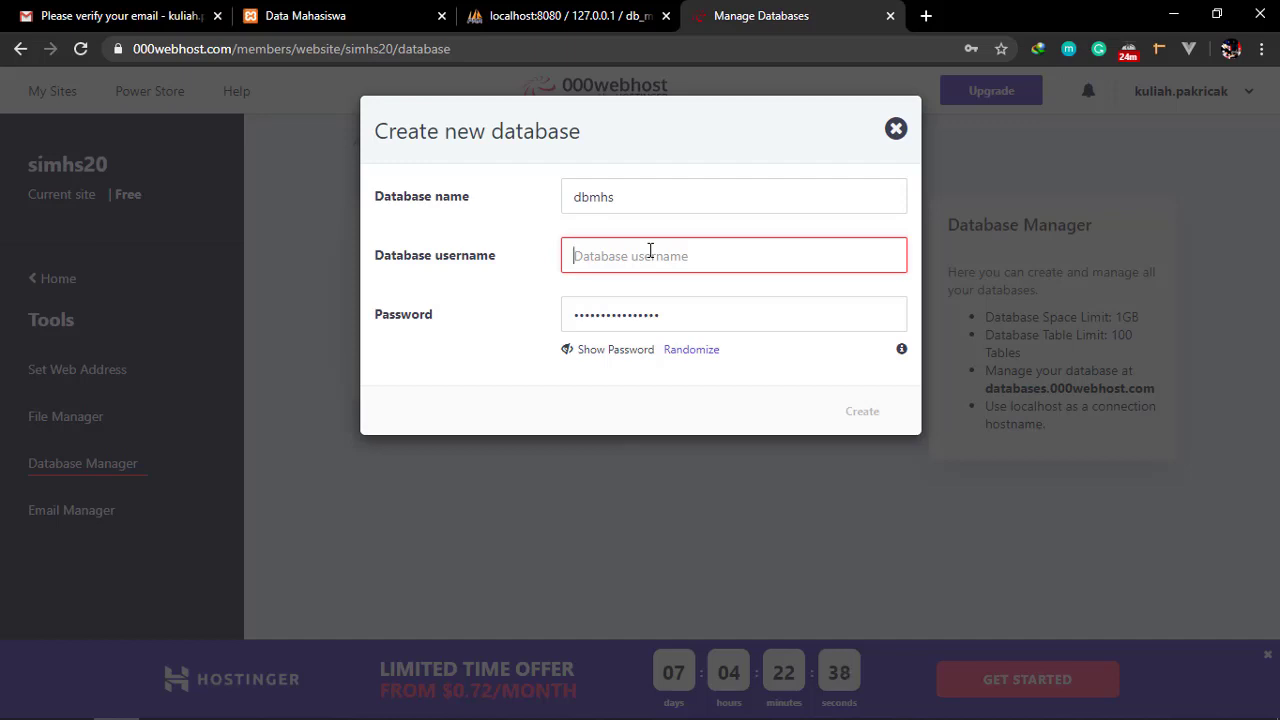
{"action": "type", "text": "s"}
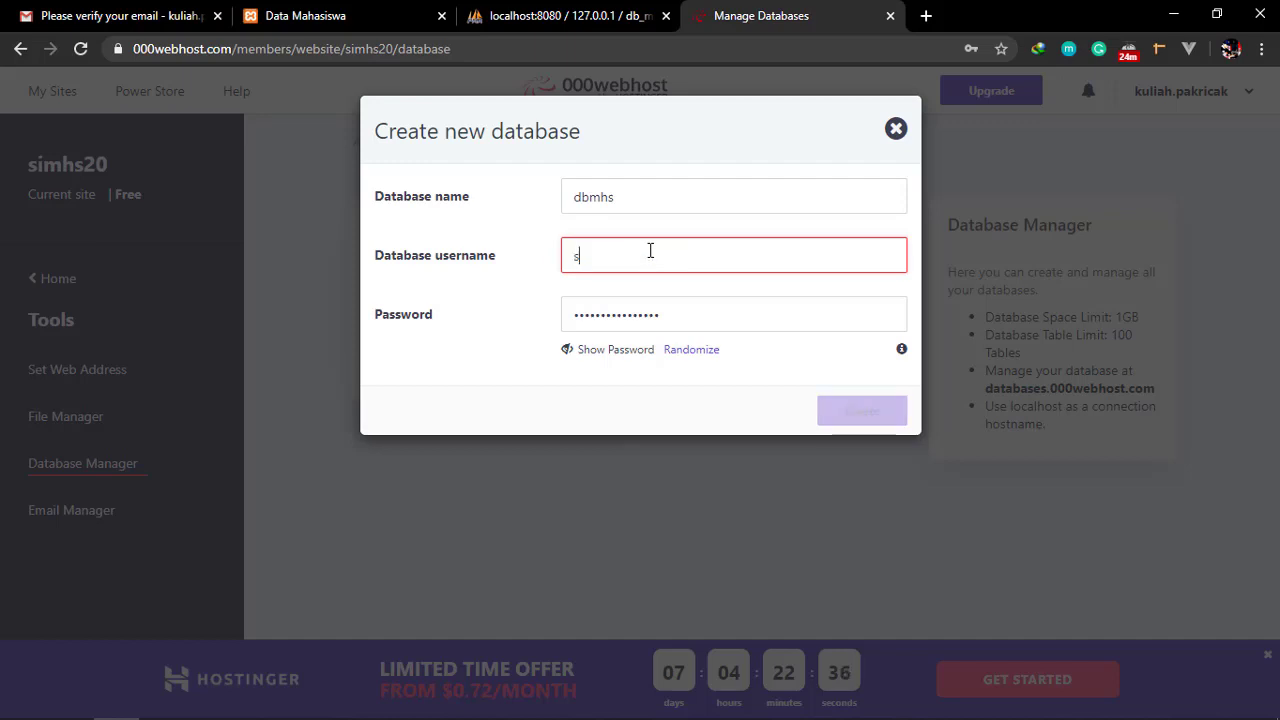
{"action": "type", "text": "imhs20"}
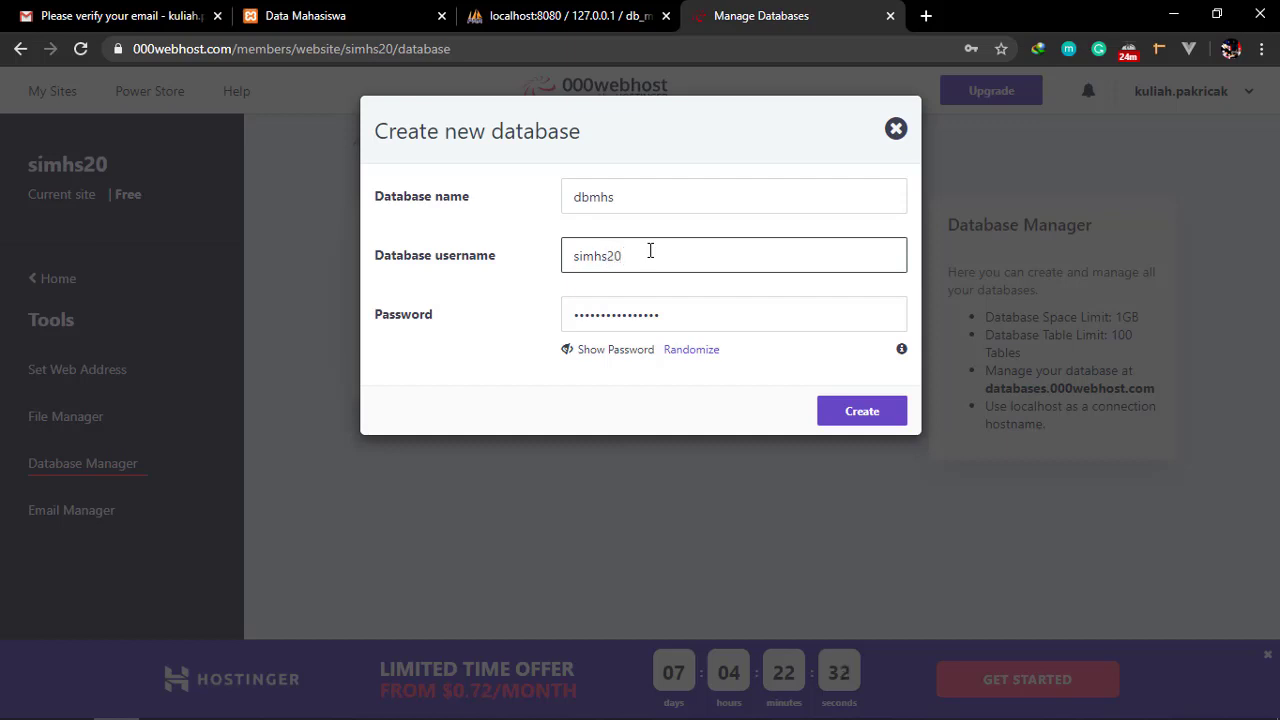
Reveal the generated database password and replace it with a chosen password
{"action": "left_click", "coordinate": [644, 352]}
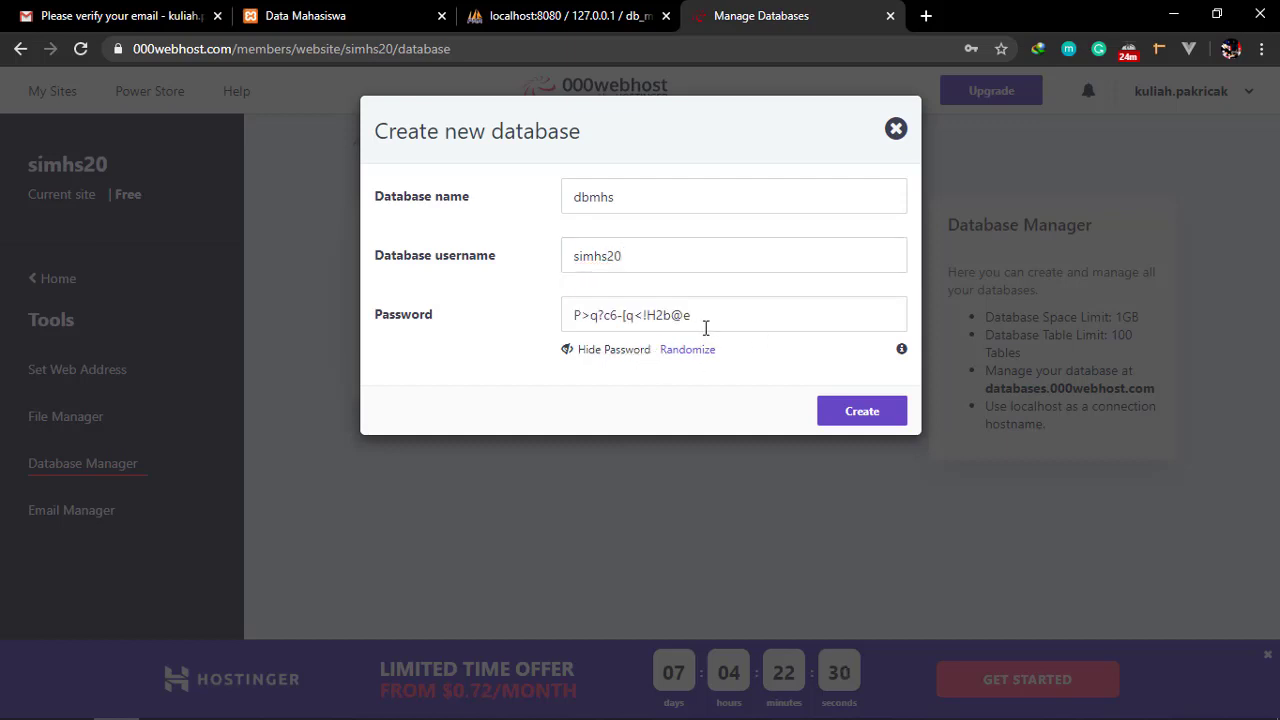
{"action": "left_click_drag", "start_coordinate": [706, 318], "coordinate": [548, 330]}
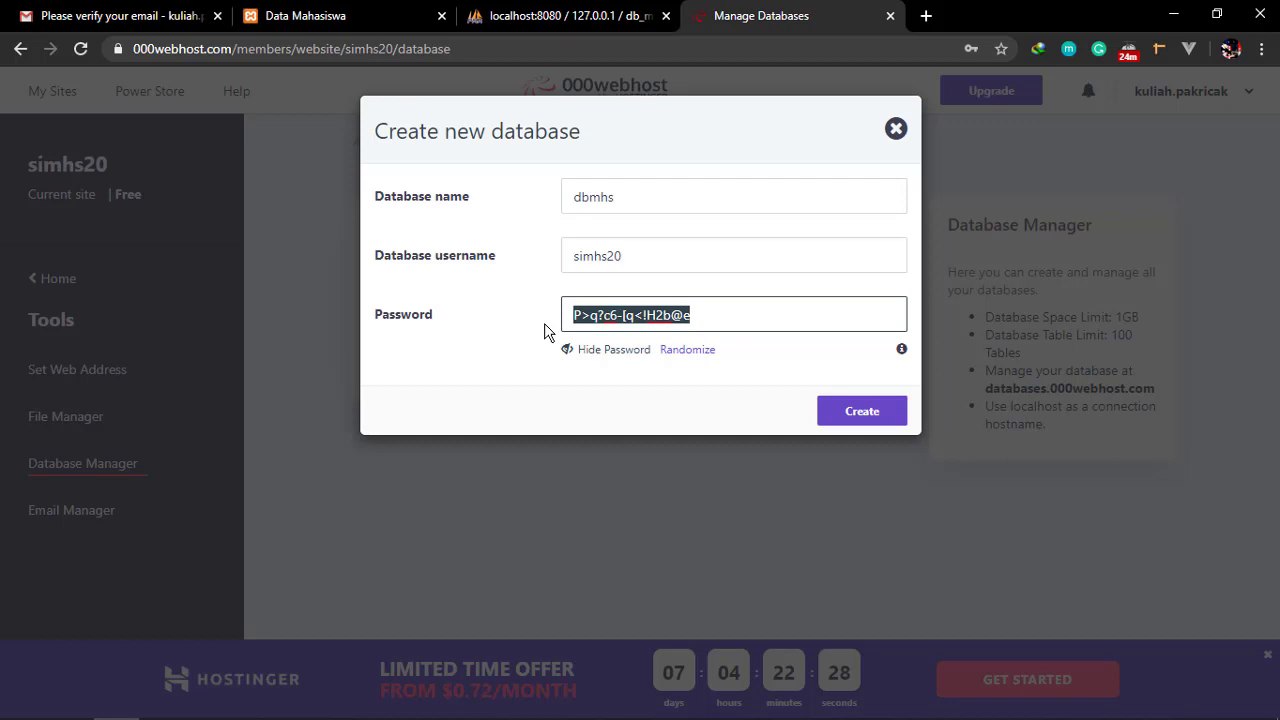
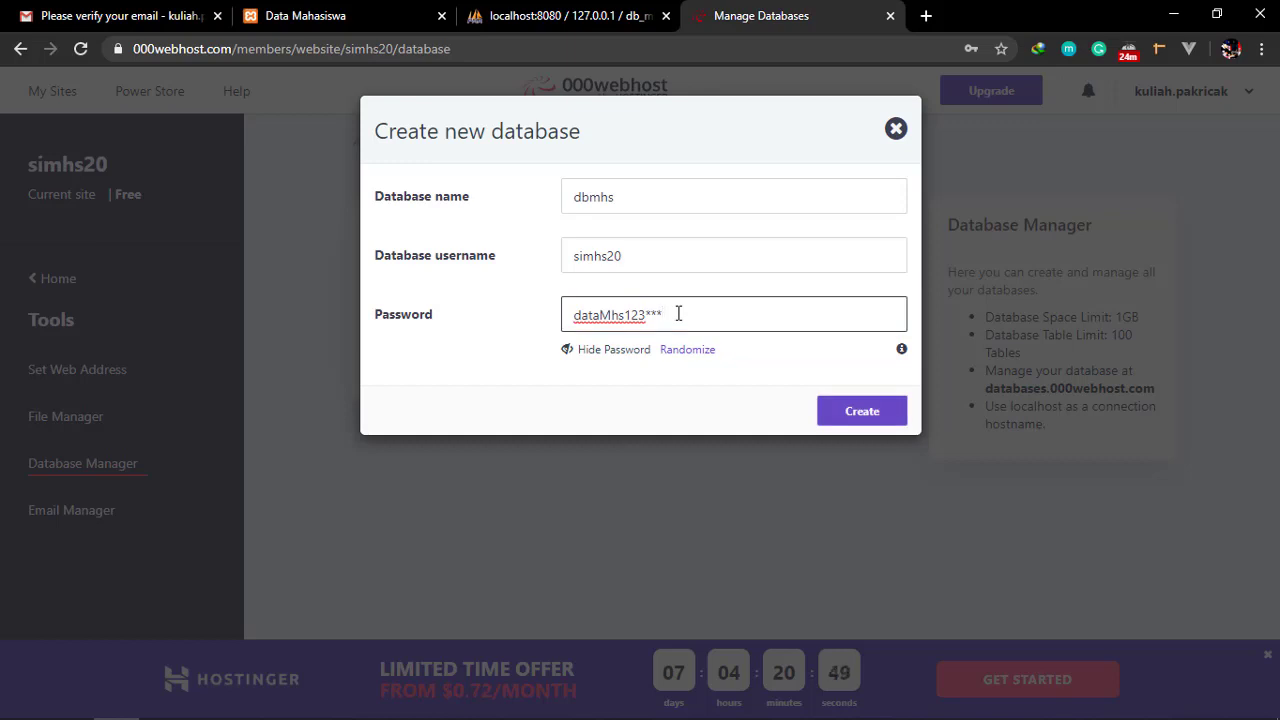
{"action": "key", "text": "alt+Tab"}
{"action": "key", "text": "alt+Tab"}
{"action": "key", "text": "alt+Tab"}
{"action": "key", "text": "alt+Tab"}
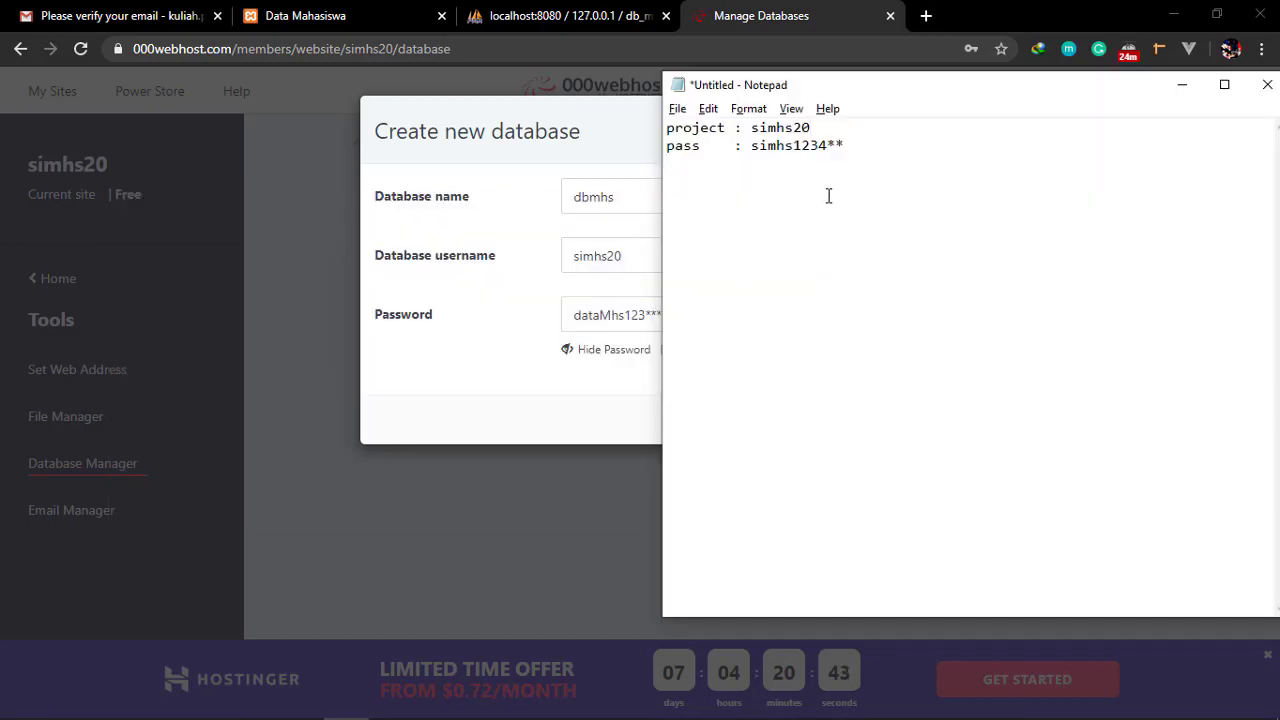
Start a 'Database:' section in Notepad with the line 'name: dbmhs'
{"action": "type", "text": "Database:"}
{"action": "key", "text": "Return"}
{"action": "type", "text": "name"}
{"action": "key", "text": "BackSpace"}
{"action": "type", "text": "me"}
{"action": "key", "text": "Tab"}
{"action": "type", "text": ":"}
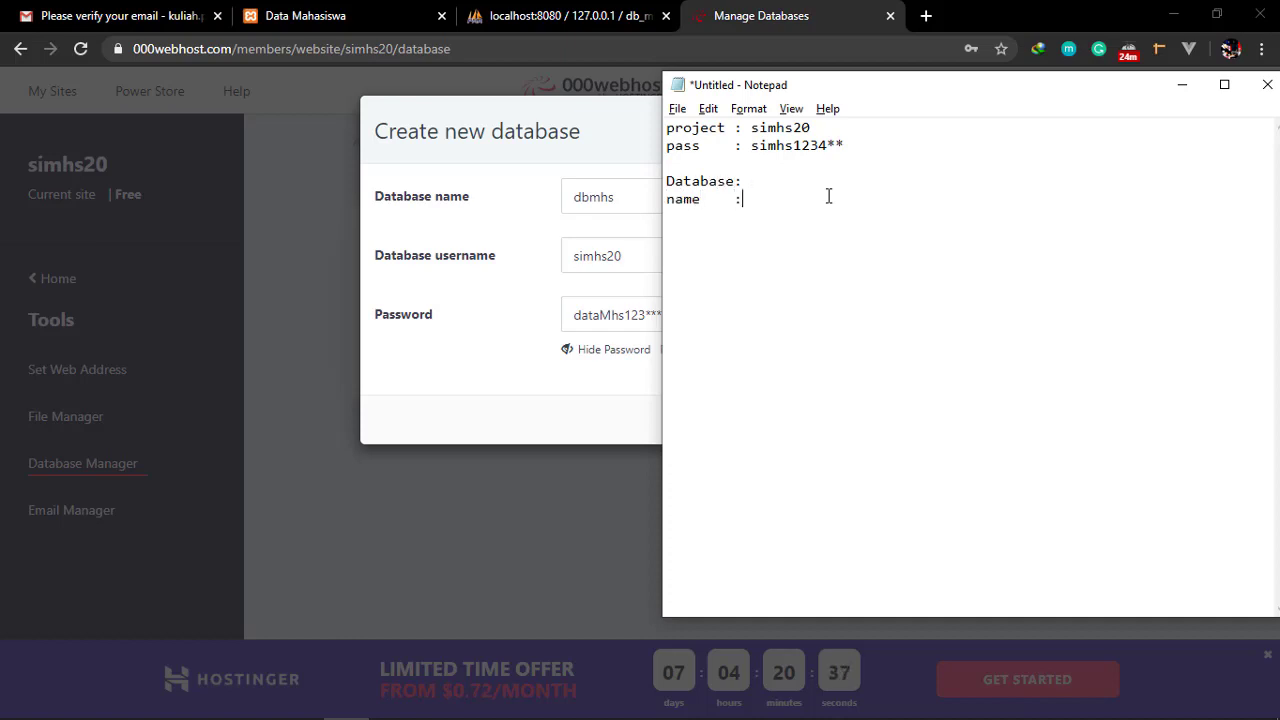
{"action": "type", "text": " dbmhs"}
{"action": "key", "text": "BackSpace"}
{"action": "type", "text": "username"}
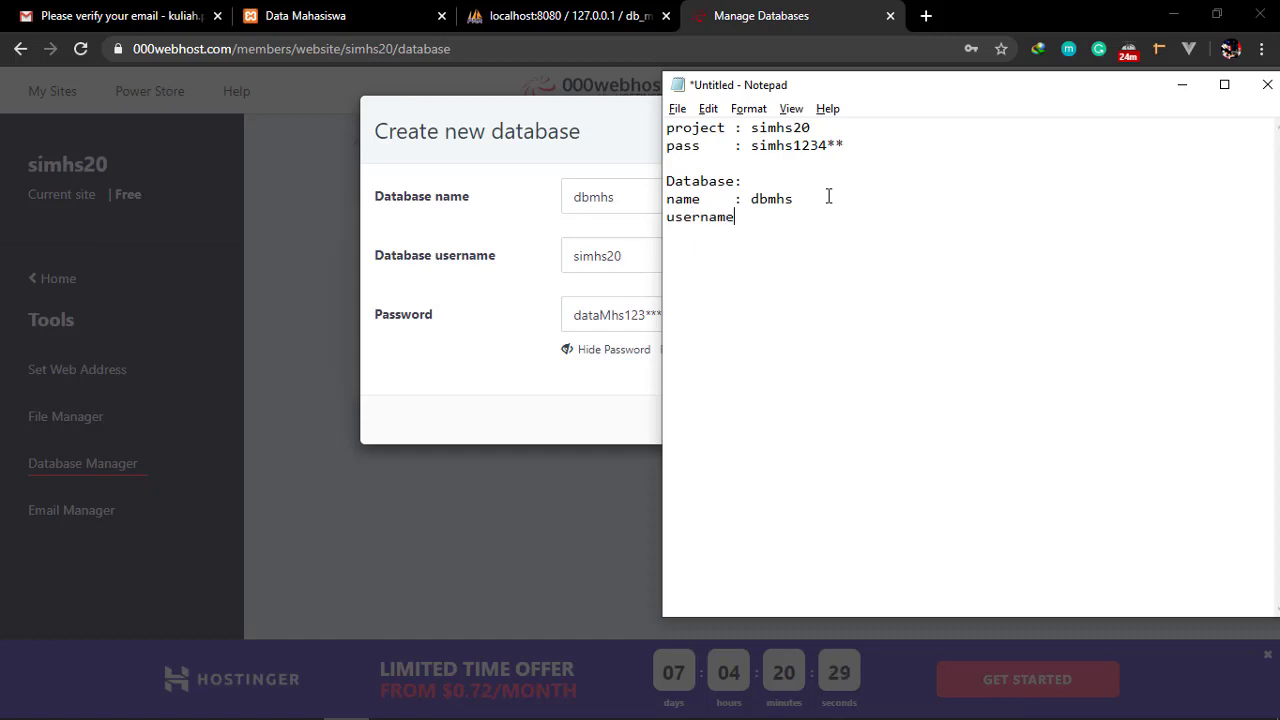
{"action": "type", "text": ": smhs"}
{"action": "key", "text": "BackSpace"}
{"action": "key", "text": "BackSpace"}
{"action": "key", "text": "BackSpace"}
{"action": "type", "text": "imhs20"}
{"action": "key", "text": "Return"}
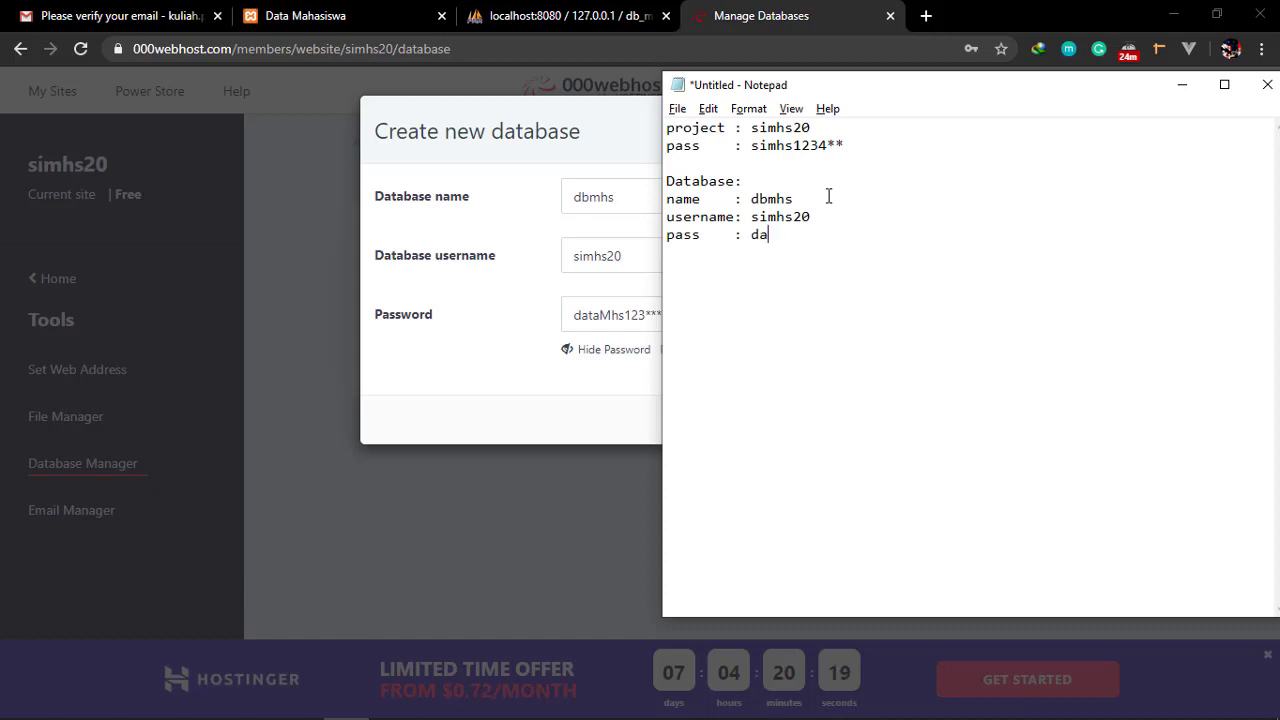
Submit the form to create database dbmhs with user simhs20
{"action": "left_click", "coordinate": [473, 328]}
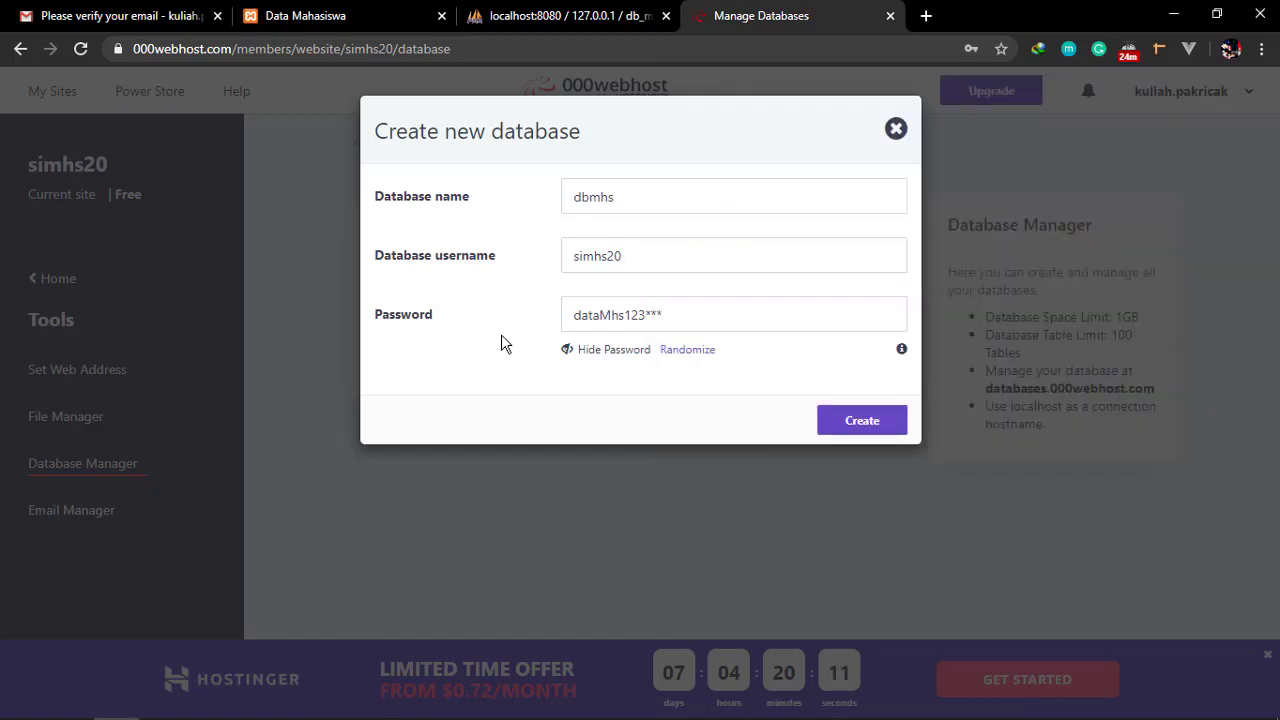
{"action": "left_click", "coordinate": [862, 421]}
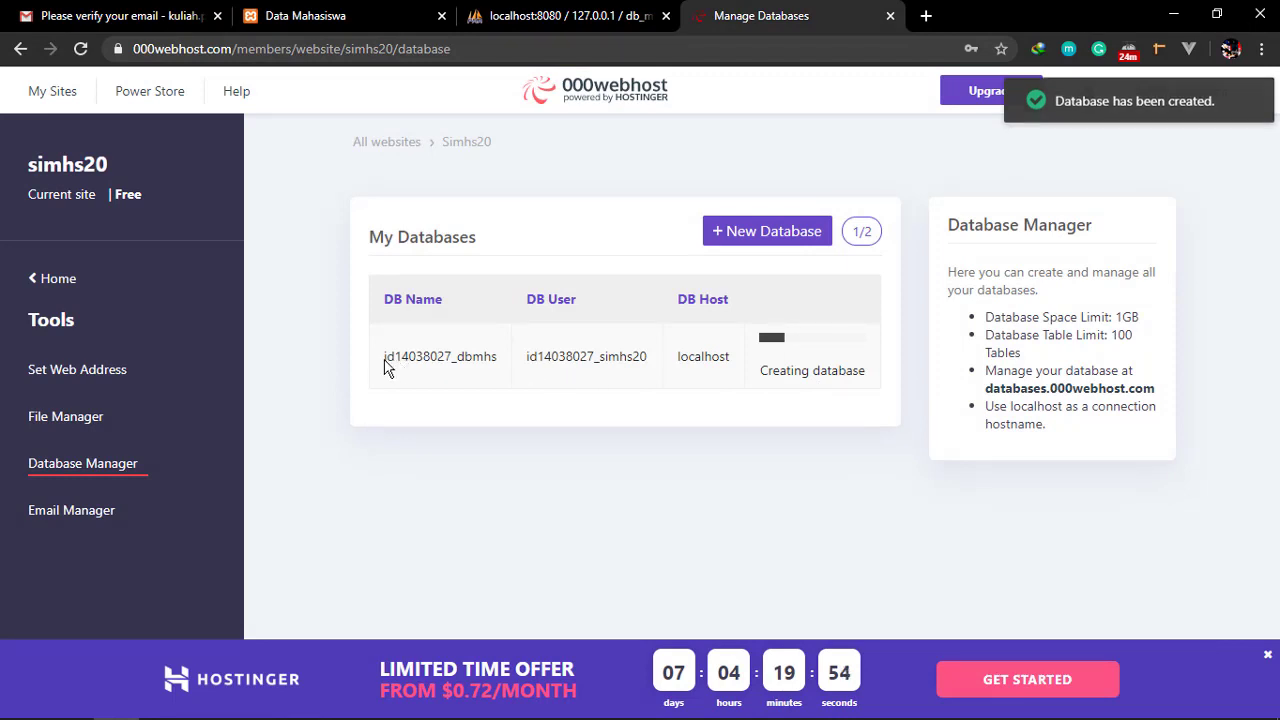
Copy the full name id14038027_dbmhs and paste it over dbmhs in Notepad
{"action": "left_click_drag", "start_coordinate": [386, 366], "coordinate": [503, 371]}
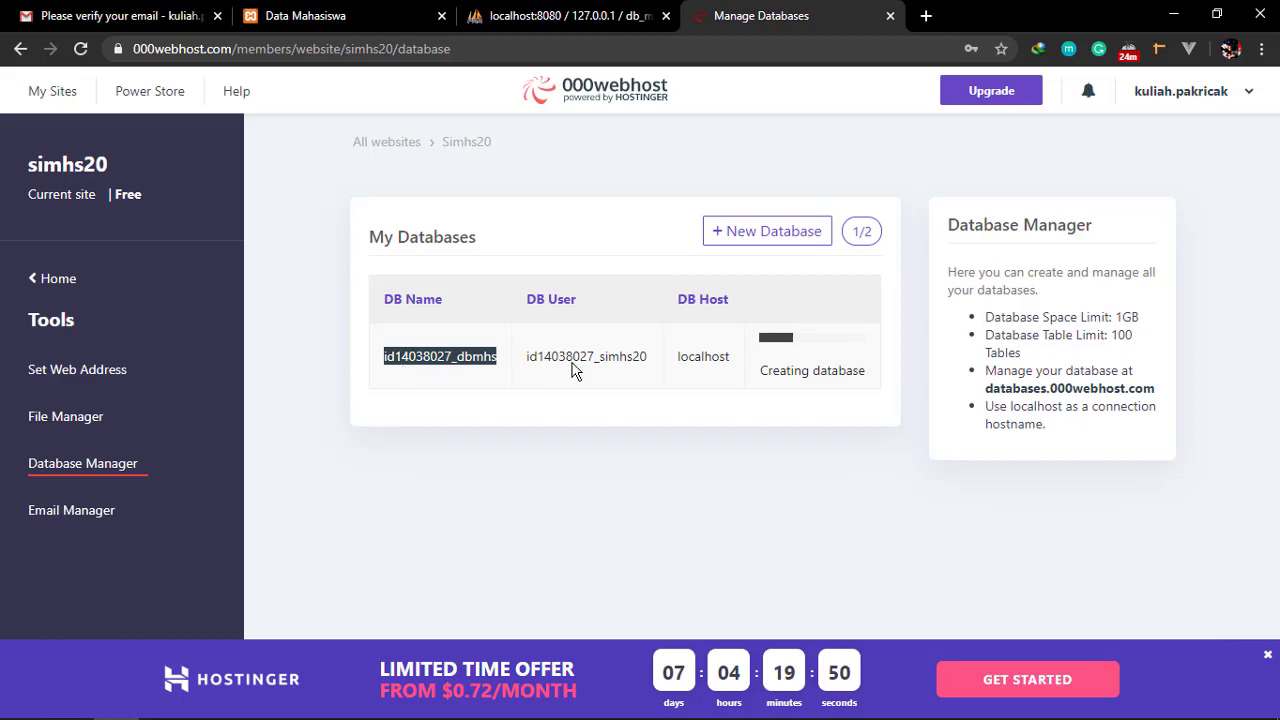
{"action": "left_click_drag", "start_coordinate": [528, 360], "coordinate": [666, 368]}
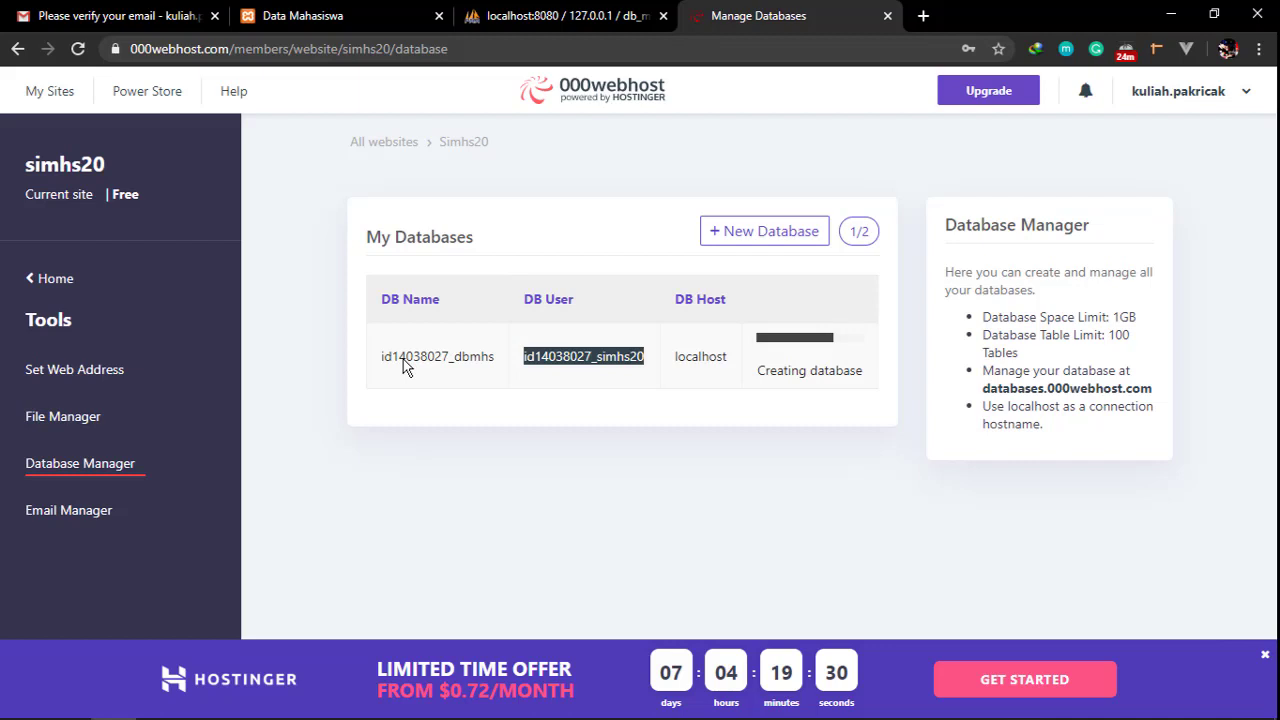
{"action": "left_click", "coordinate": [420, 366]}
{"action": "left_click_drag", "start_coordinate": [380, 366], "coordinate": [503, 363]}
{"action": "key", "text": "ctrl+c"}
{"action": "key", "text": "alt+Tab"}
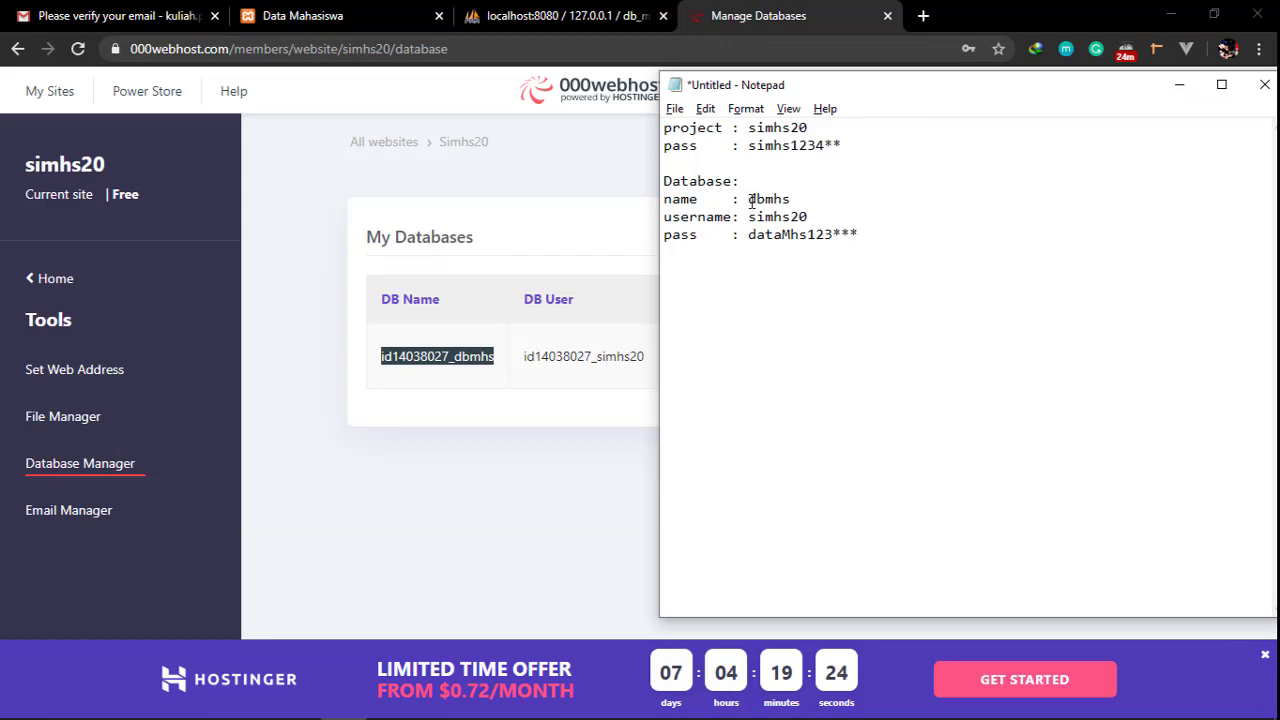
{"action": "left_click_drag", "start_coordinate": [751, 202], "coordinate": [801, 201]}
{"action": "key", "text": "ctrl+v"}
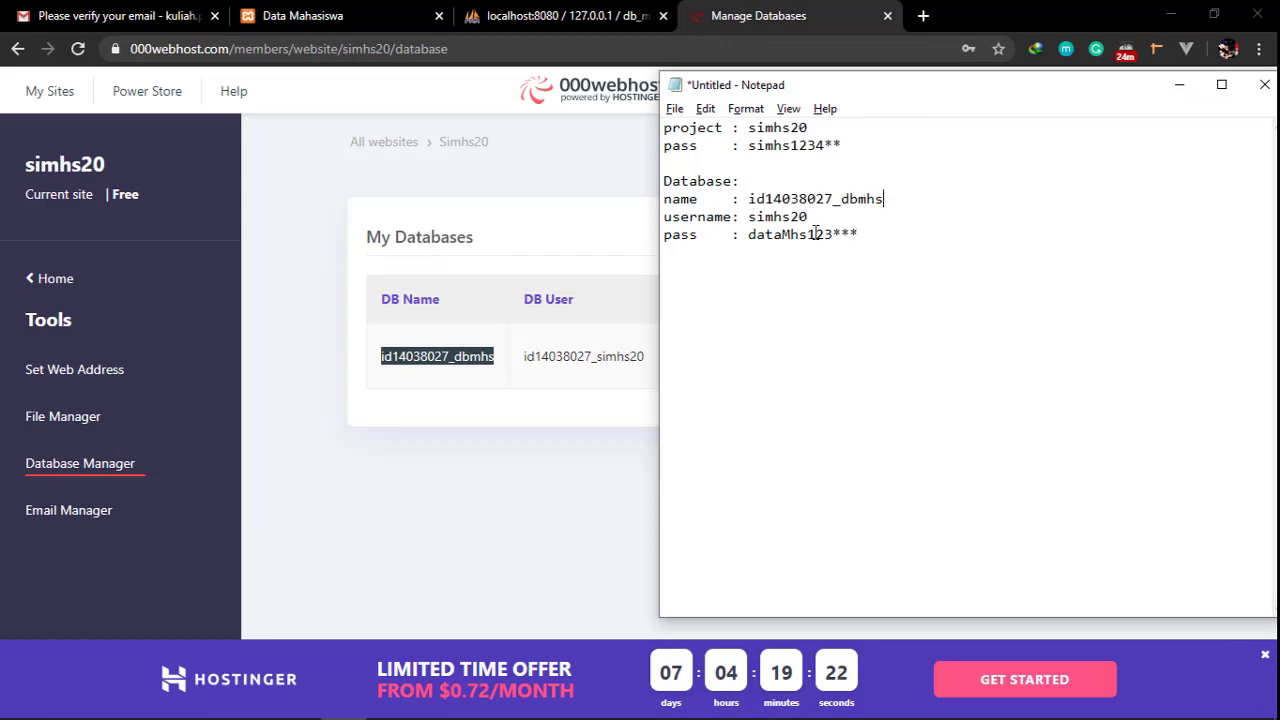
Copy the database user id14038027_simhs20 and select the Notepad username line
{"action": "left_click", "coordinate": [548, 368]}
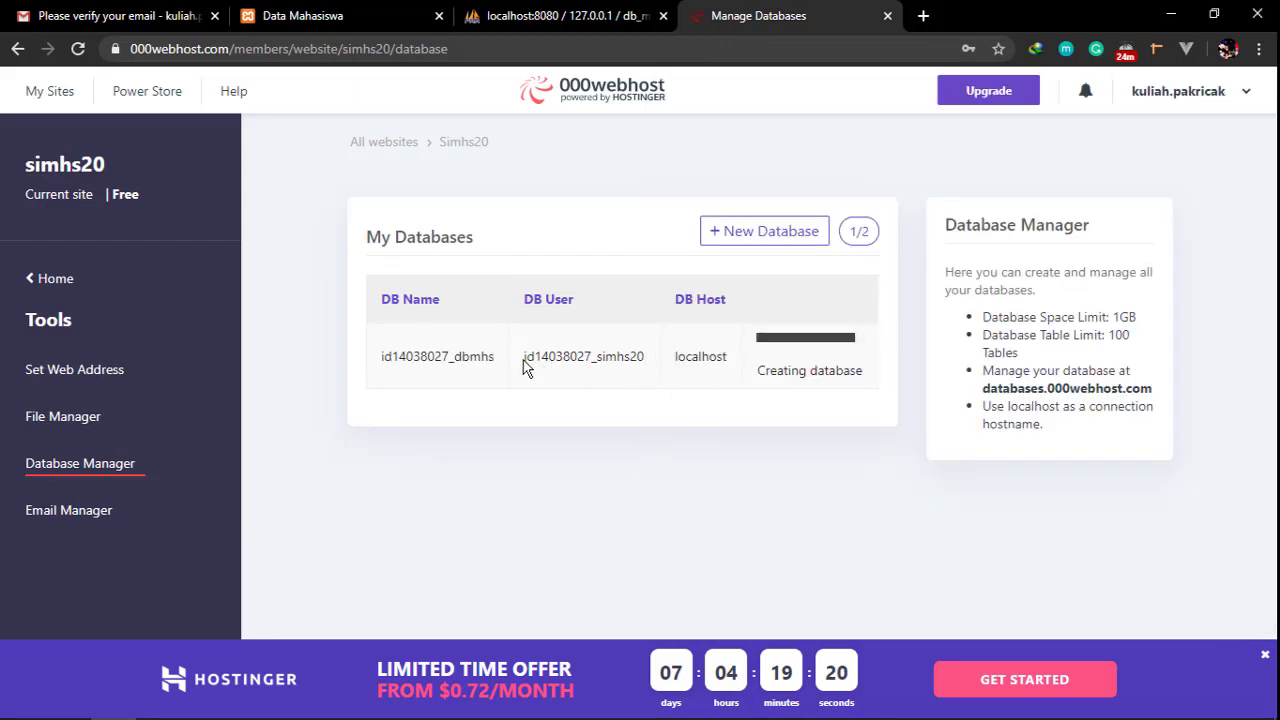
{"action": "left_click_drag", "start_coordinate": [522, 360], "coordinate": [658, 362]}
{"action": "key", "text": "alt+Tab"}
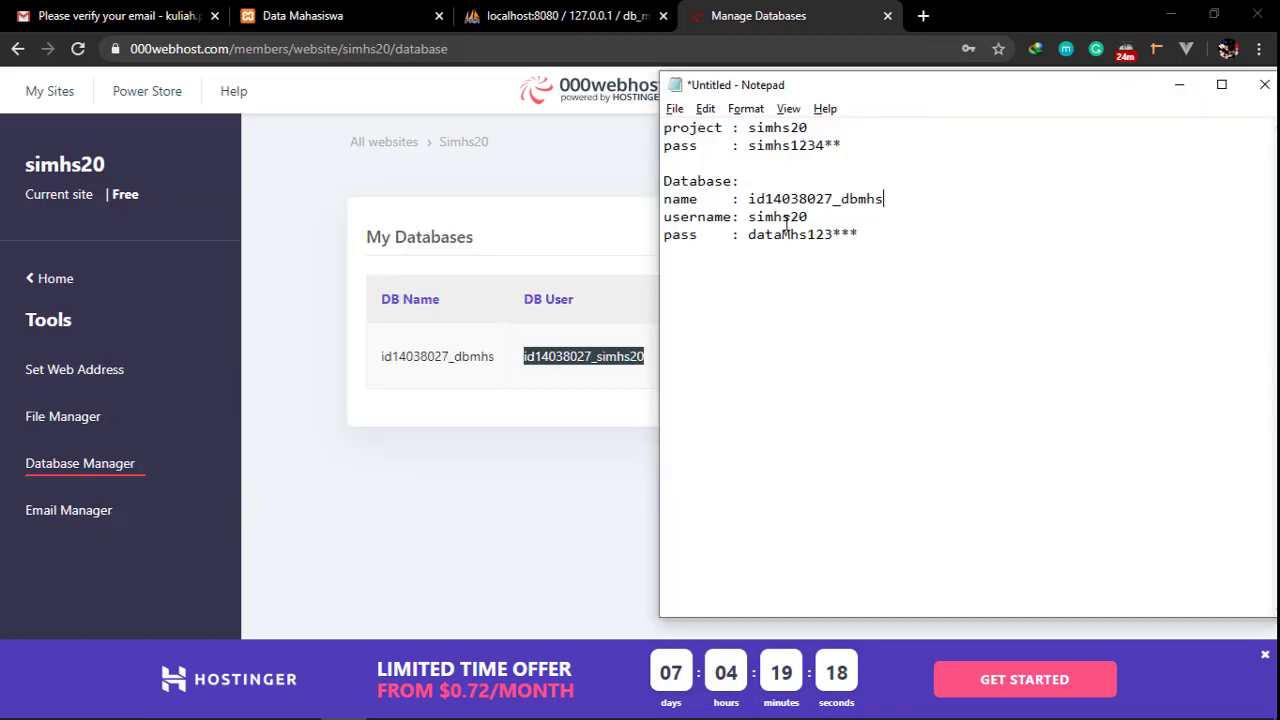
{"action": "left_click_drag", "start_coordinate": [756, 217], "coordinate": [835, 220]}
{"action": "left_click", "coordinate": [734, 217]}
{"action": "left_click", "coordinate": [659, 461]}
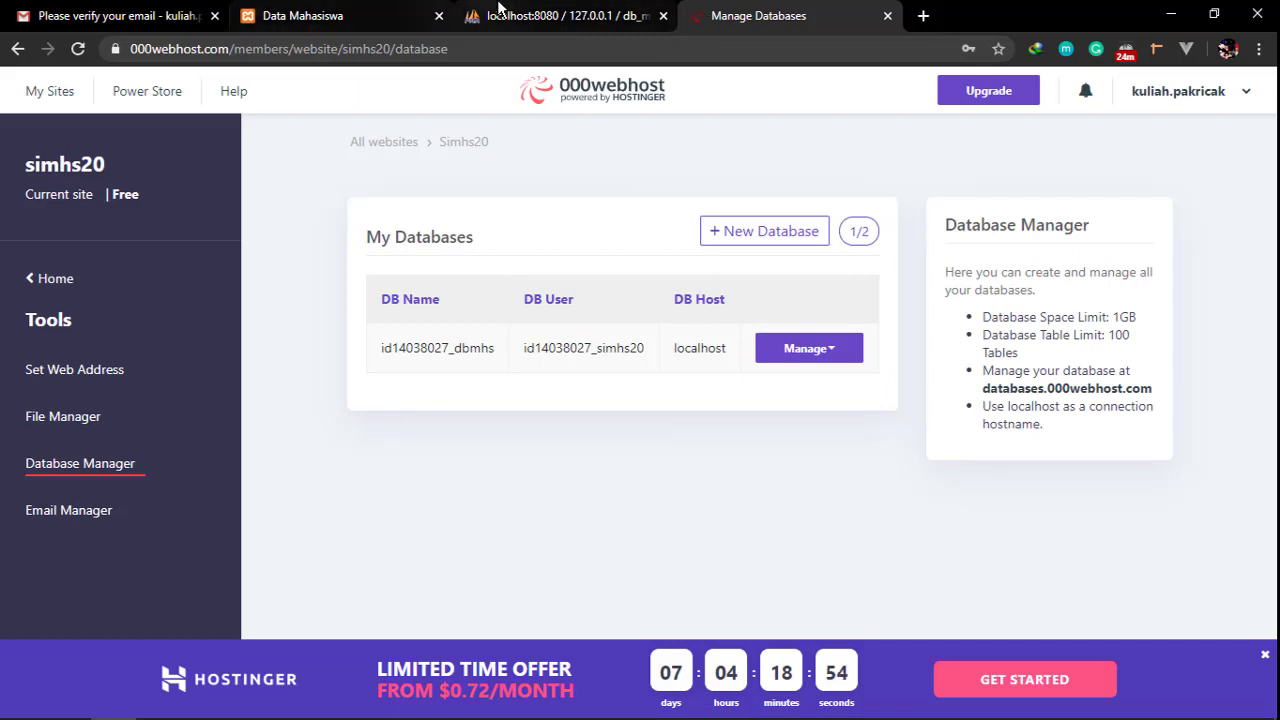
Check the local db_mhs export page, then open Manage for id14038027_dbmhs
{"action": "left_click", "coordinate": [500, 16]}
{"action": "left_click_drag", "start_coordinate": [187, 50], "coordinate": [128, 50]}
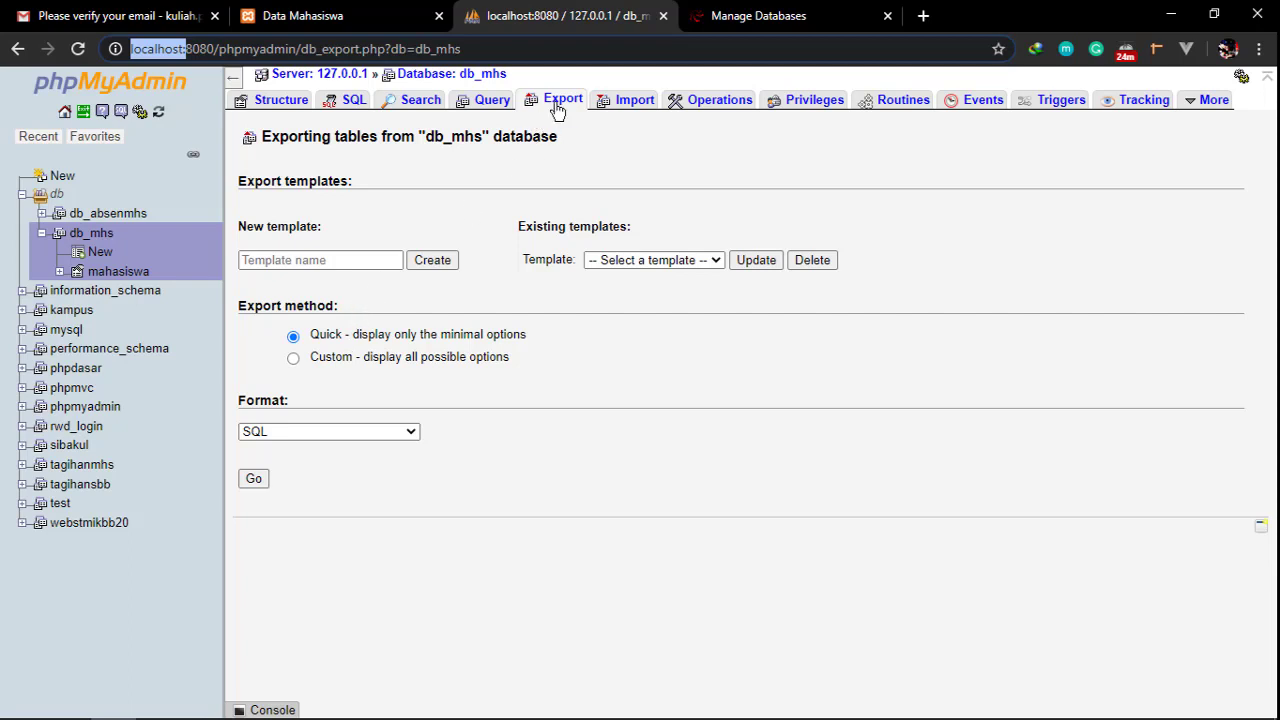
{"action": "left_click", "coordinate": [748, 12]}
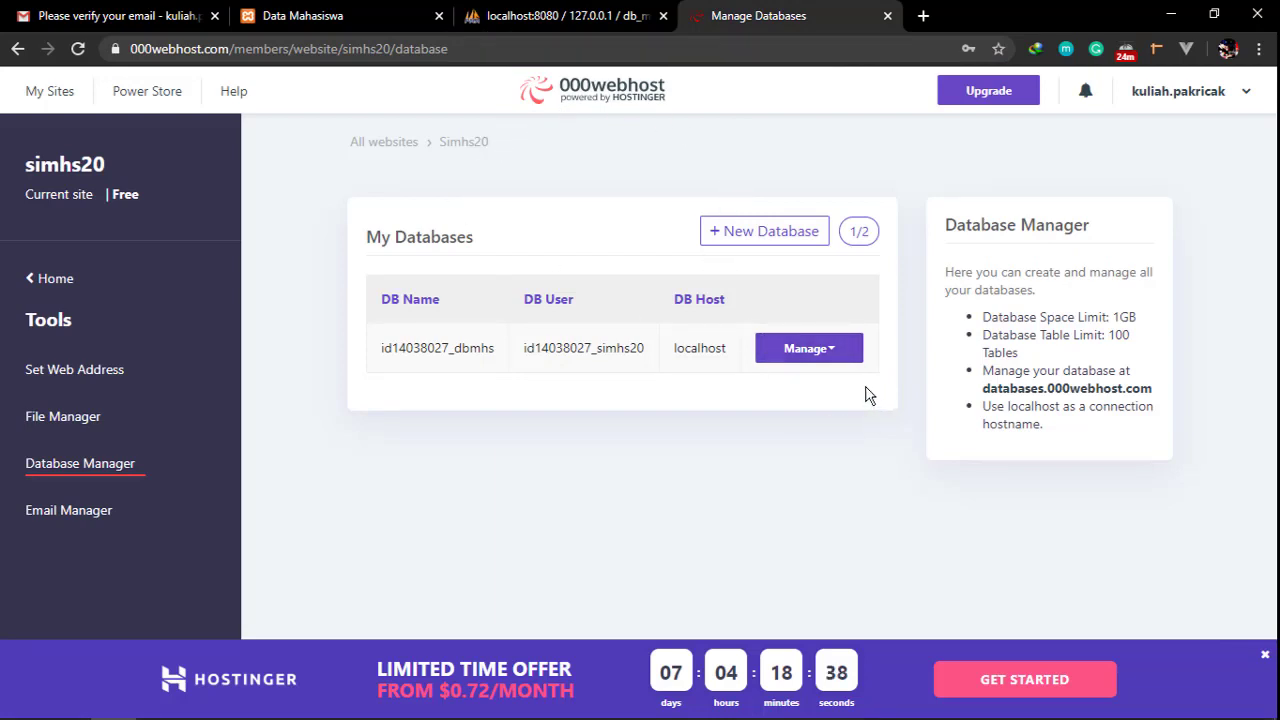
{"action": "left_click", "coordinate": [807, 348]}
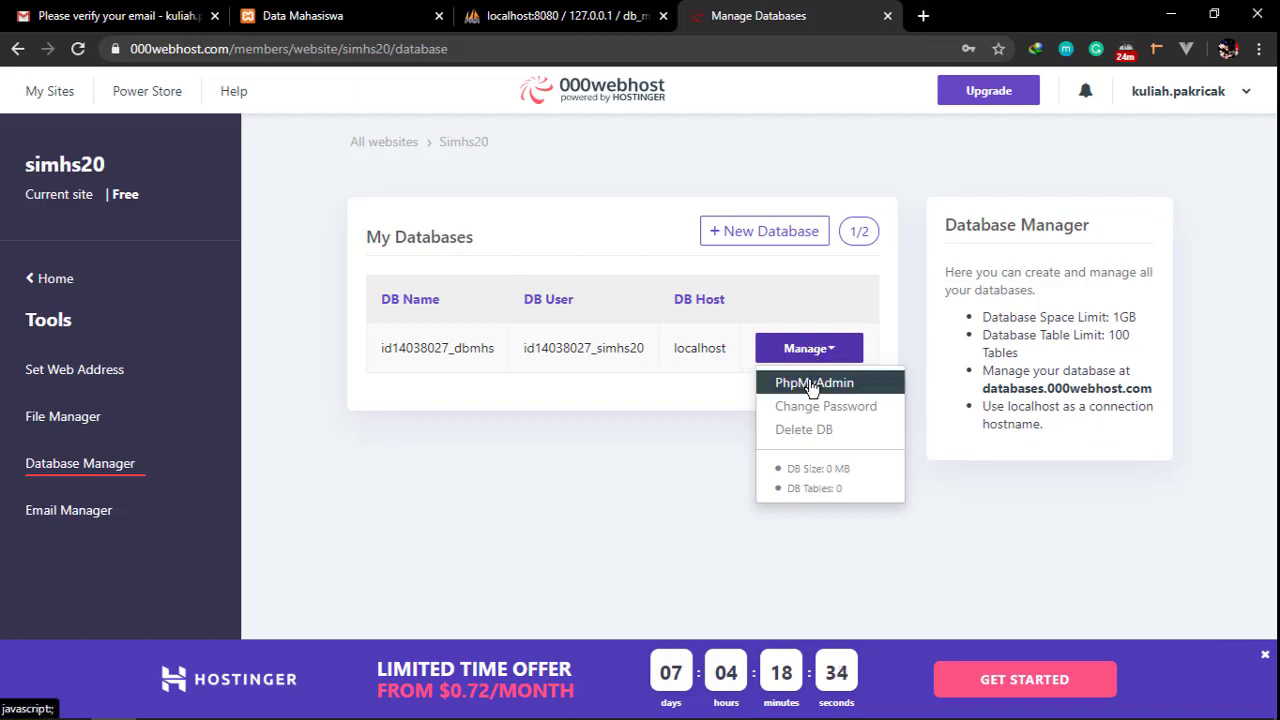
Launch the hosted phpMyAdmin and select id14038027_dbmhs, which has no tables yet
{"action": "left_click", "coordinate": [812, 384]}
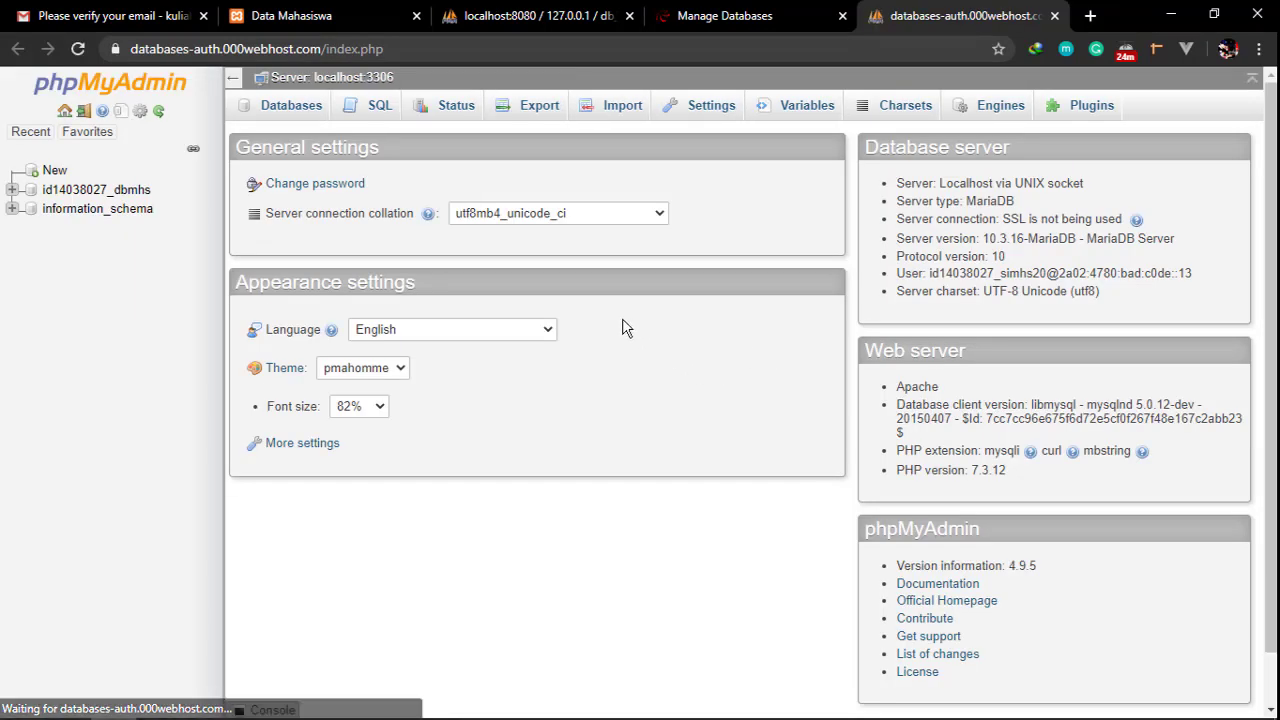
{"action": "left_click_drag", "start_coordinate": [131, 48], "coordinate": [345, 48]}
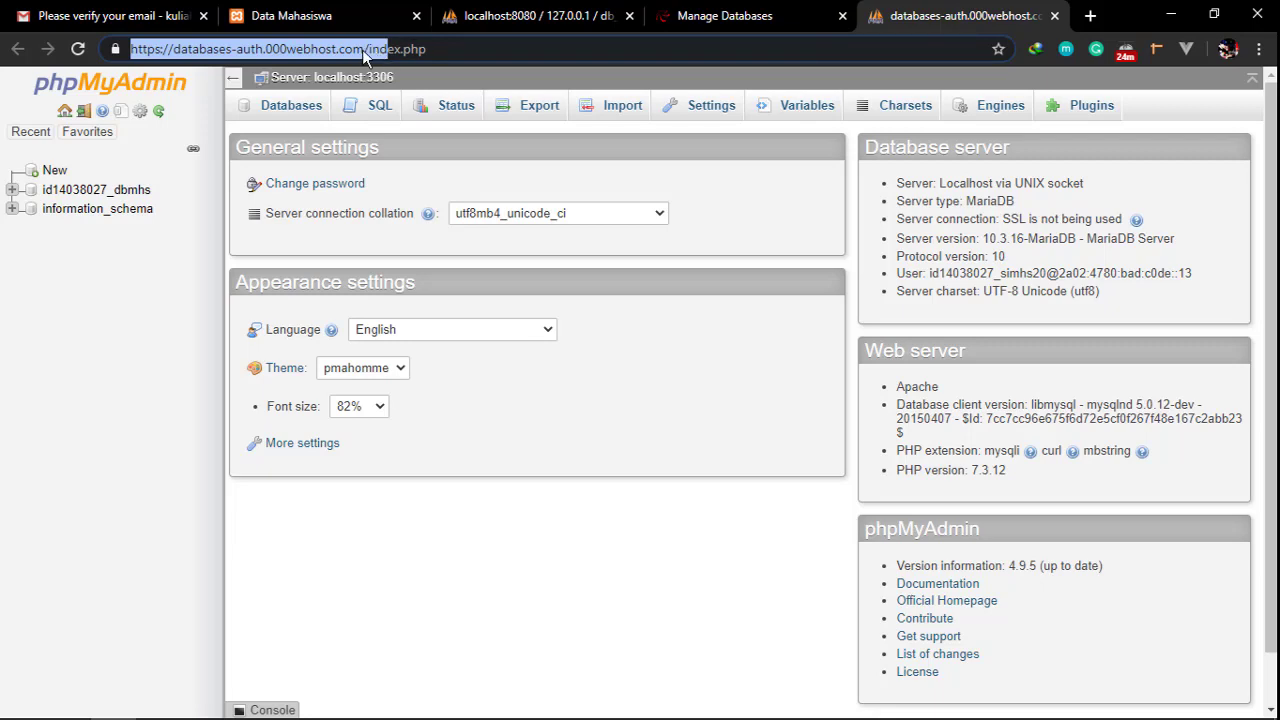
{"action": "left_click", "coordinate": [318, 17]}
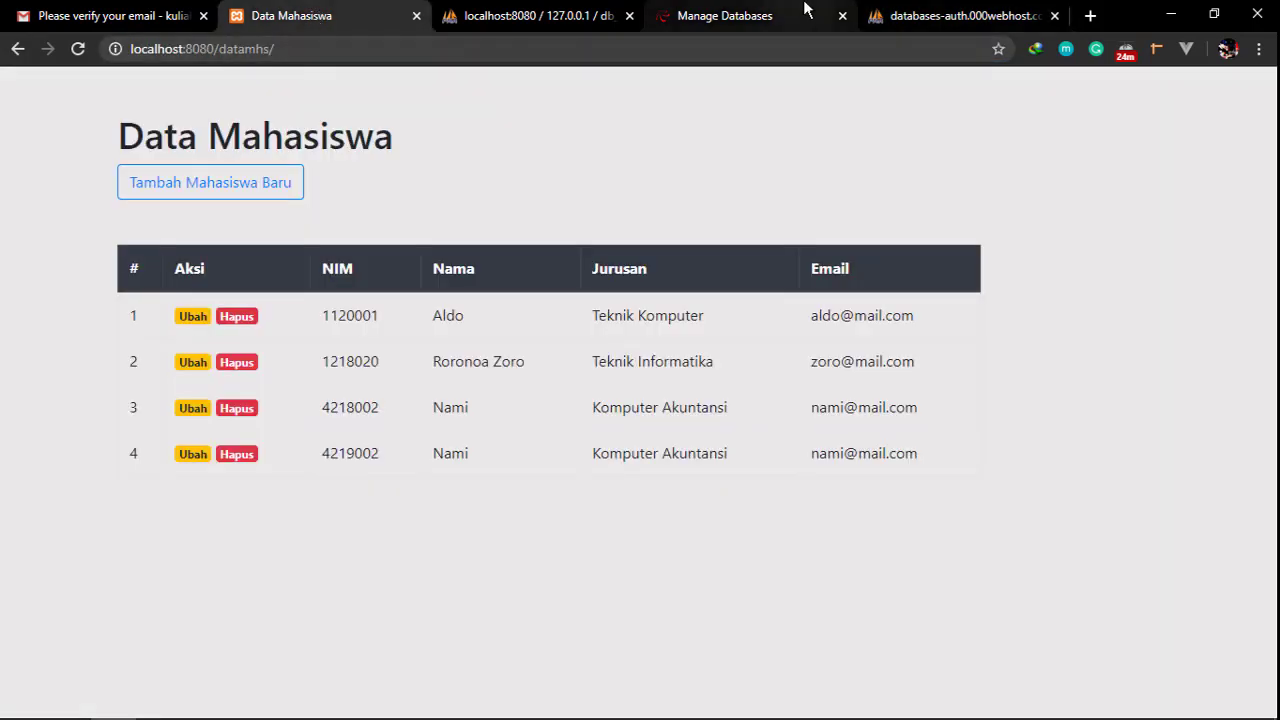
{"action": "left_click", "coordinate": [590, 12]}
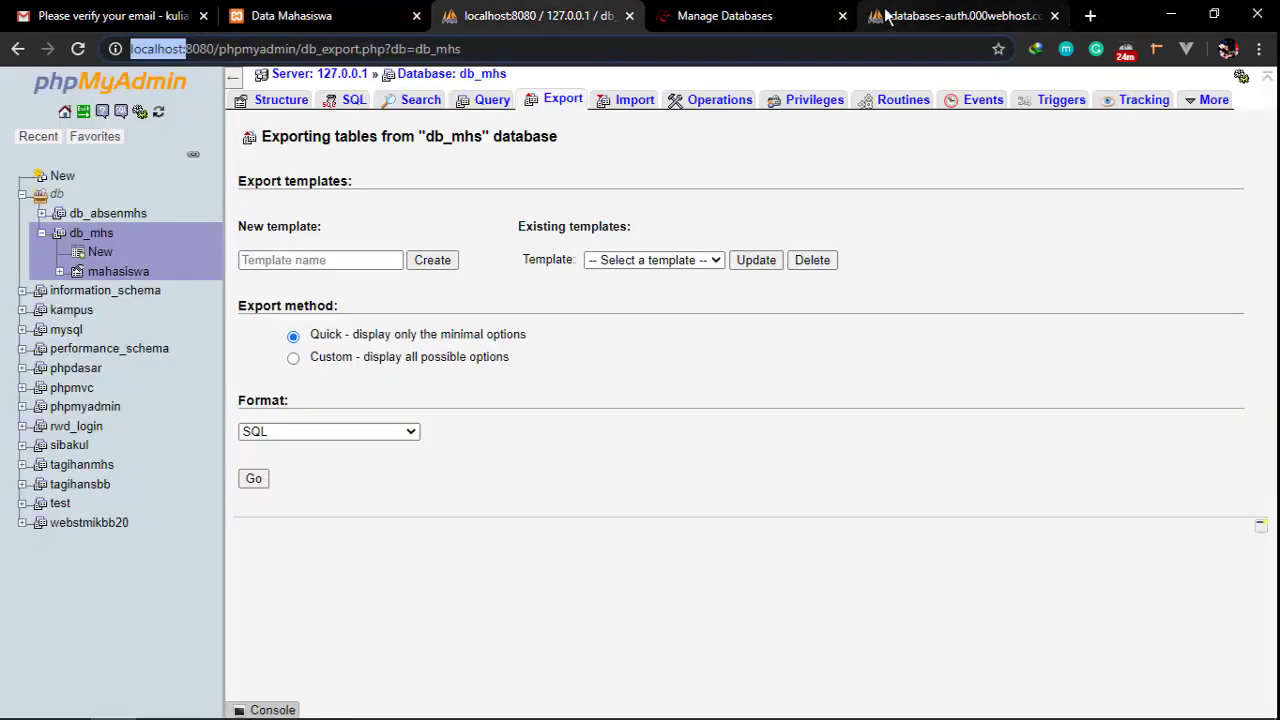
{"action": "left_click", "coordinate": [950, 16]}
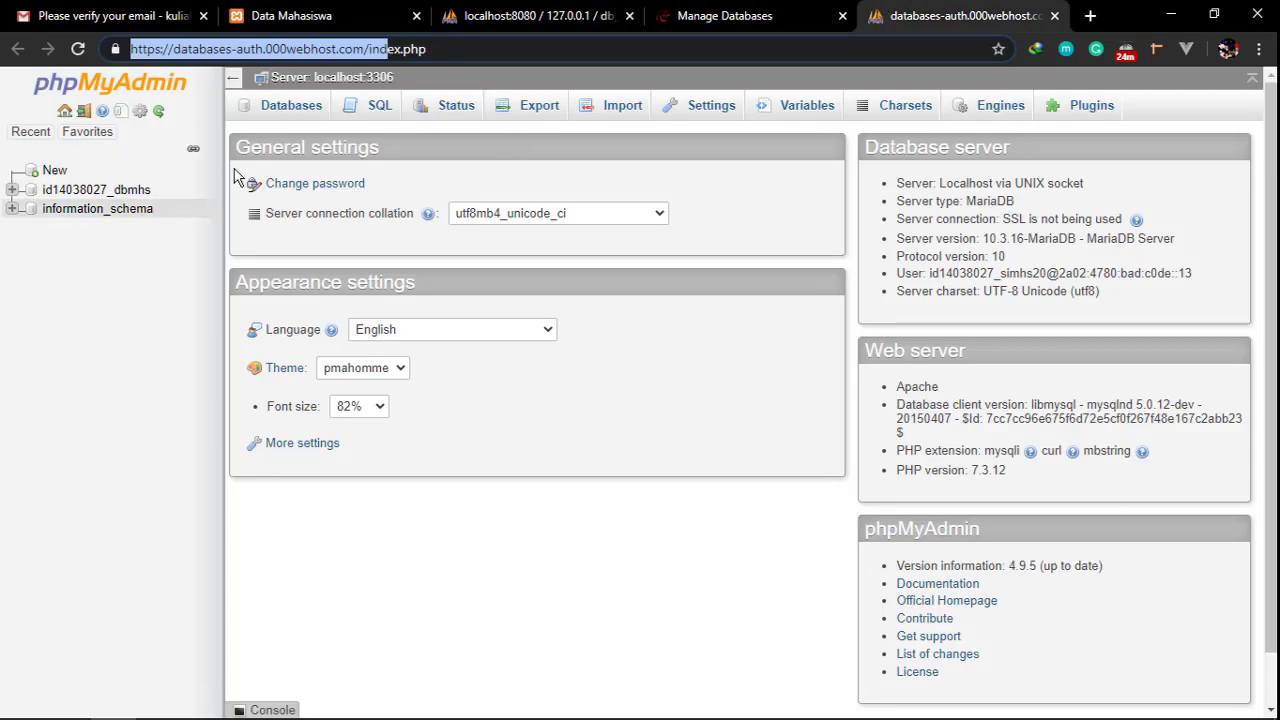
{"action": "left_click", "coordinate": [310, 48]}
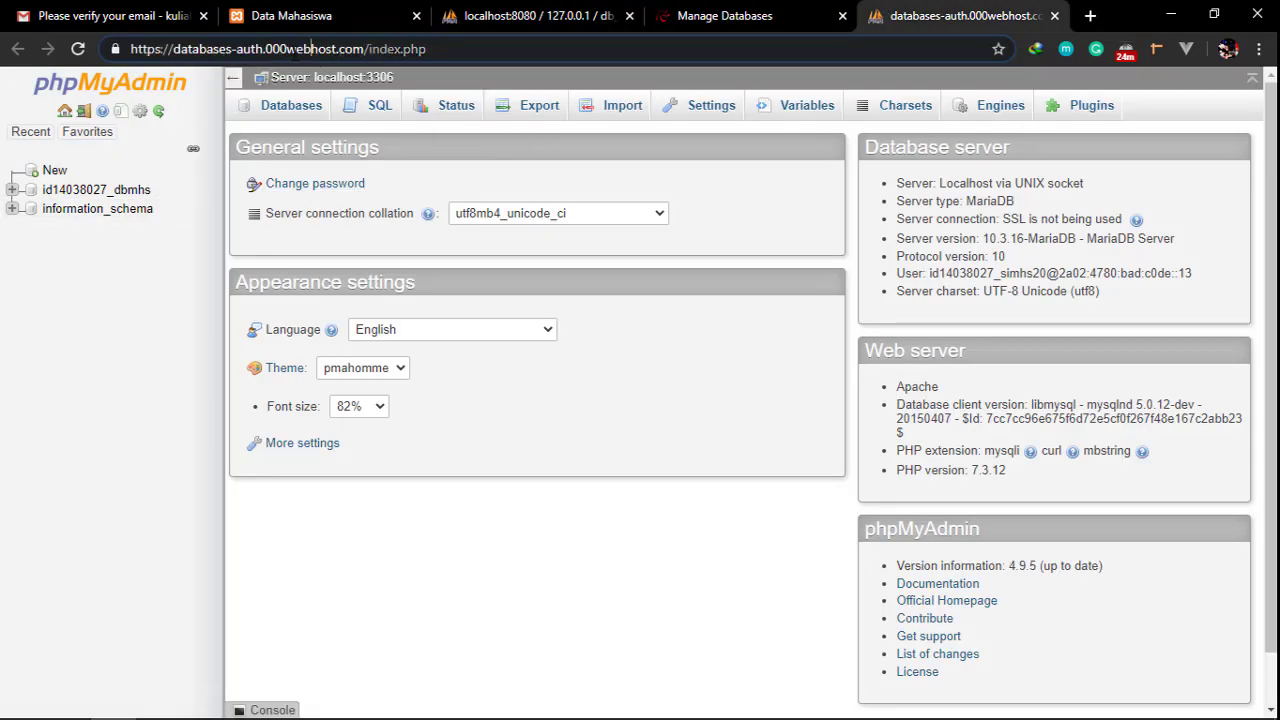
{"action": "left_click_drag", "start_coordinate": [272, 48], "coordinate": [338, 48]}
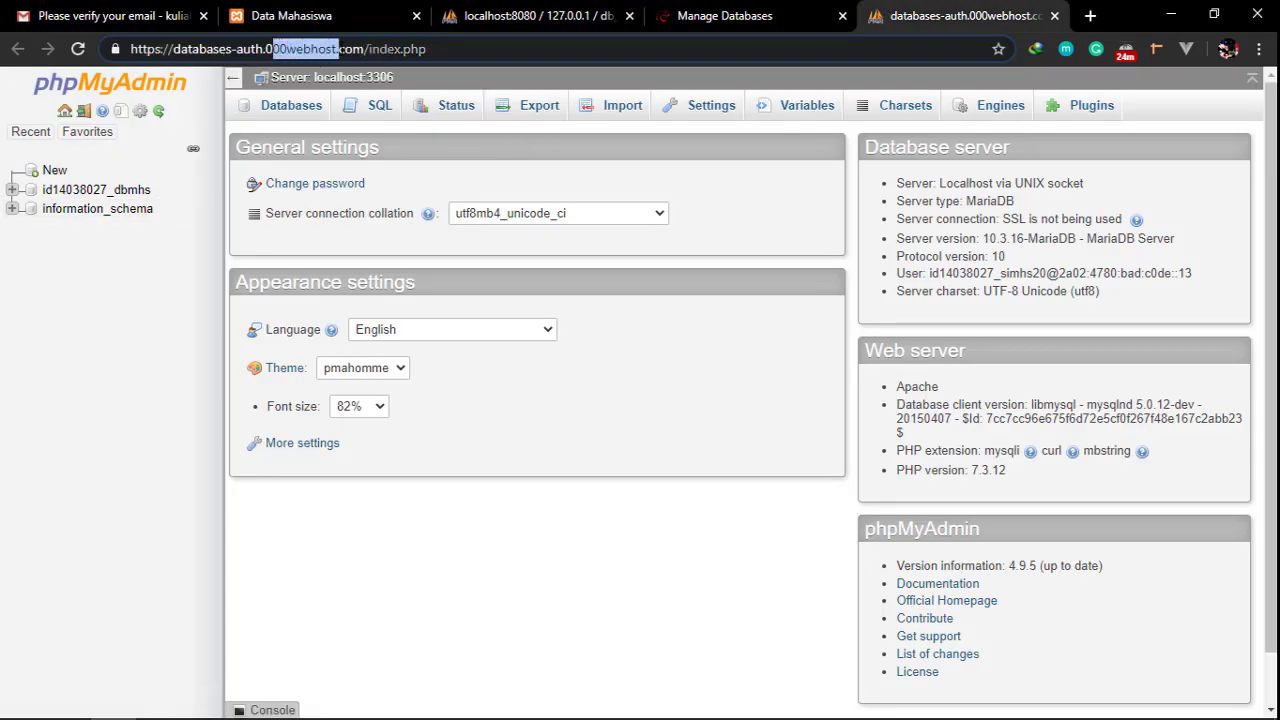
{"action": "double_click", "coordinate": [279, 50]}
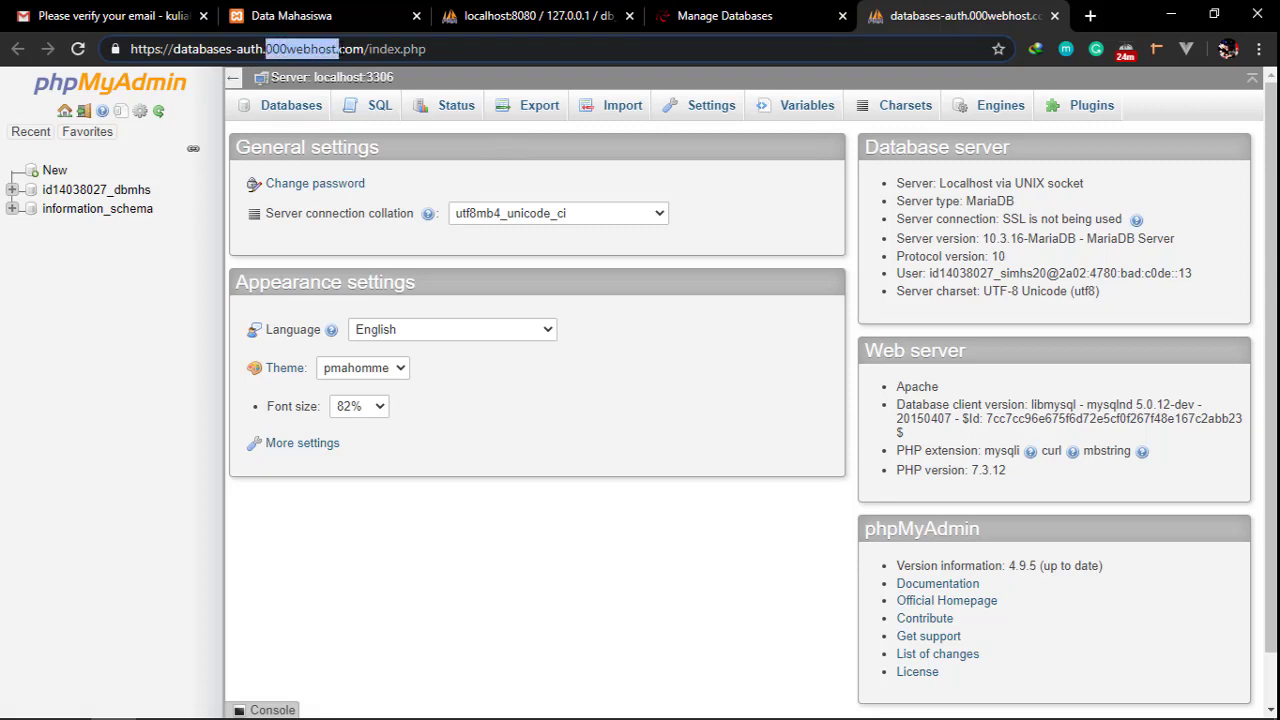
{"action": "left_click", "coordinate": [100, 190]}
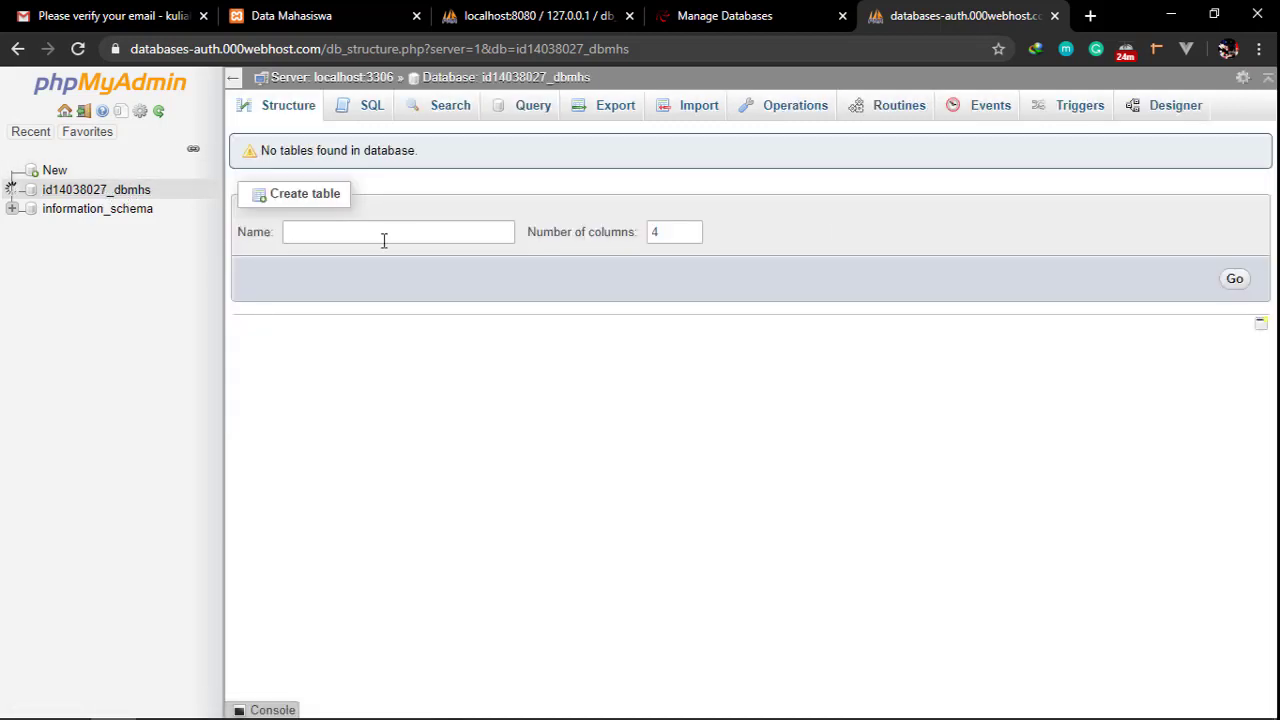
Select db_mhs.sql from htdocs\datamhs as the SQL file to import into id14038027_dbmhs
{"action": "left_click", "coordinate": [684, 110]}
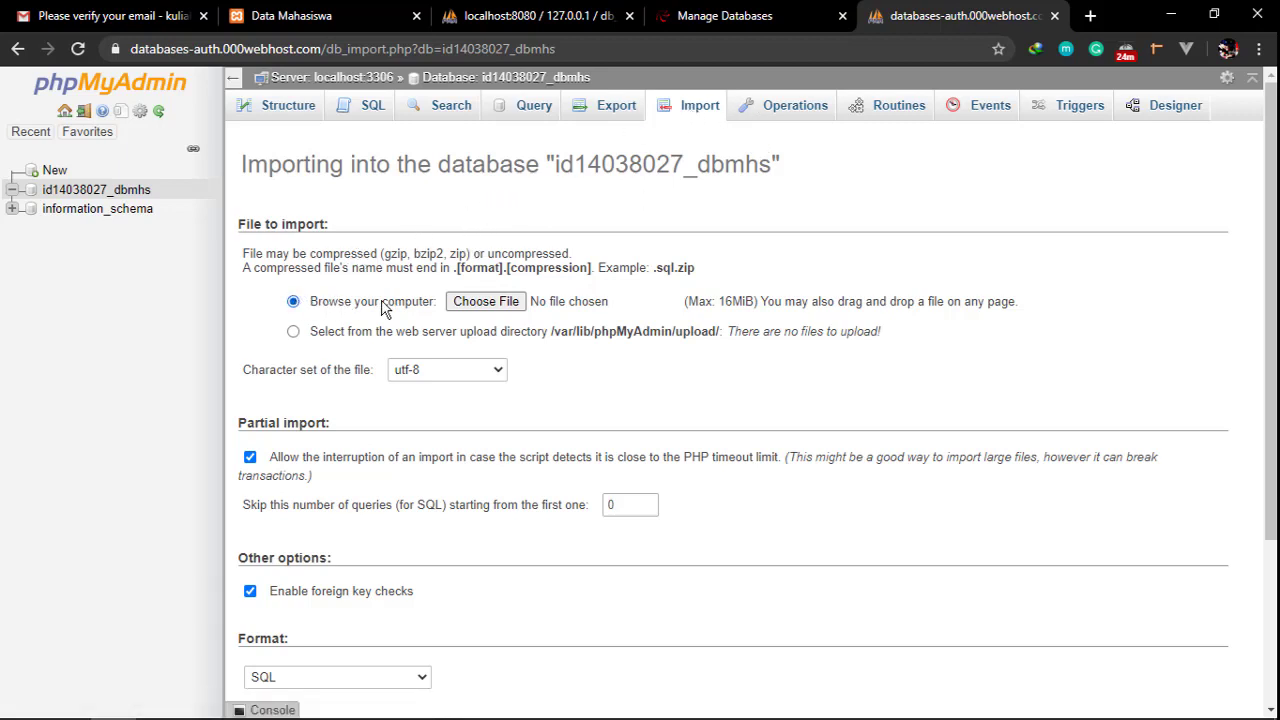
{"action": "left_click", "coordinate": [486, 301]}
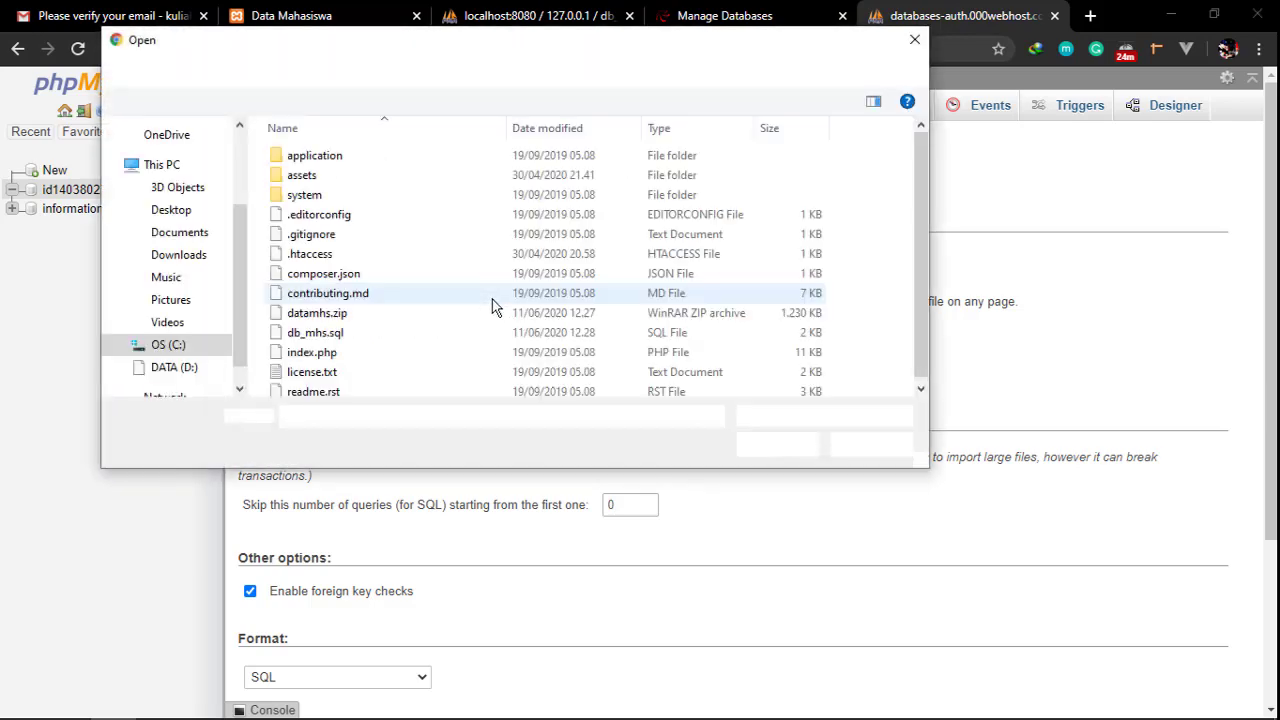
{"action": "left_click", "coordinate": [495, 74]}
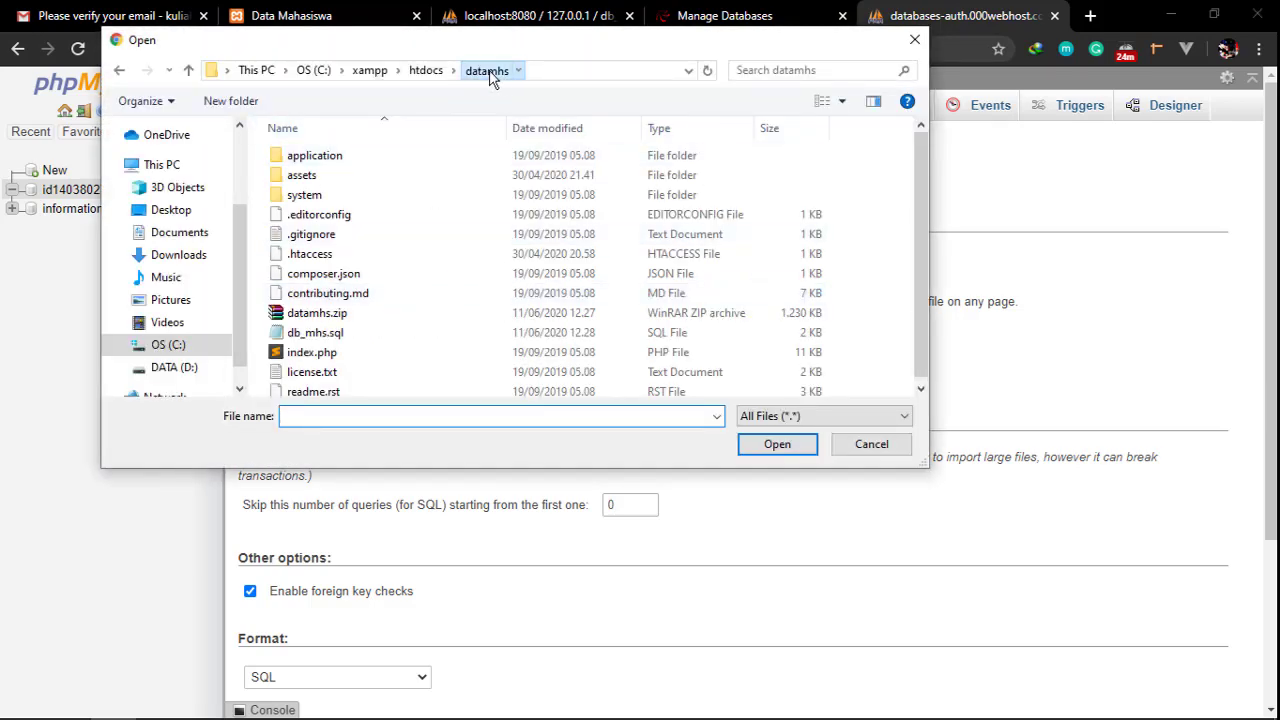
{"action": "left_click", "coordinate": [428, 72]}
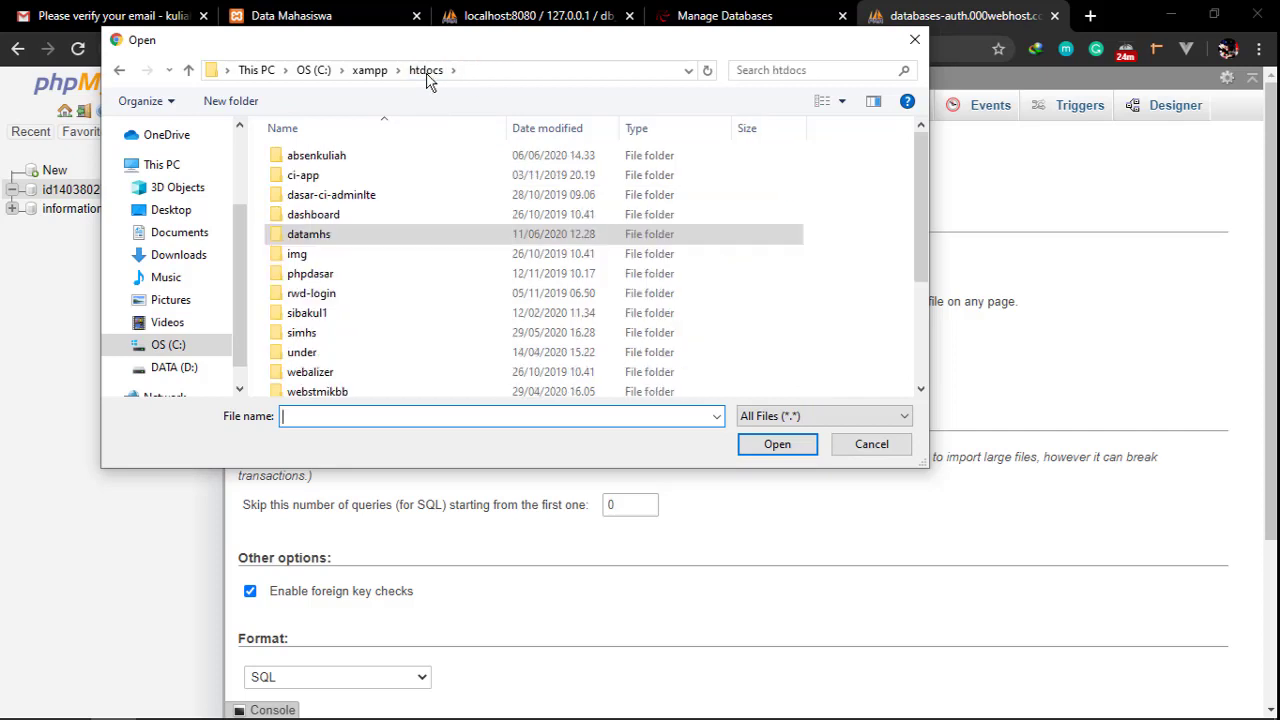
{"action": "double_click", "coordinate": [310, 236]}
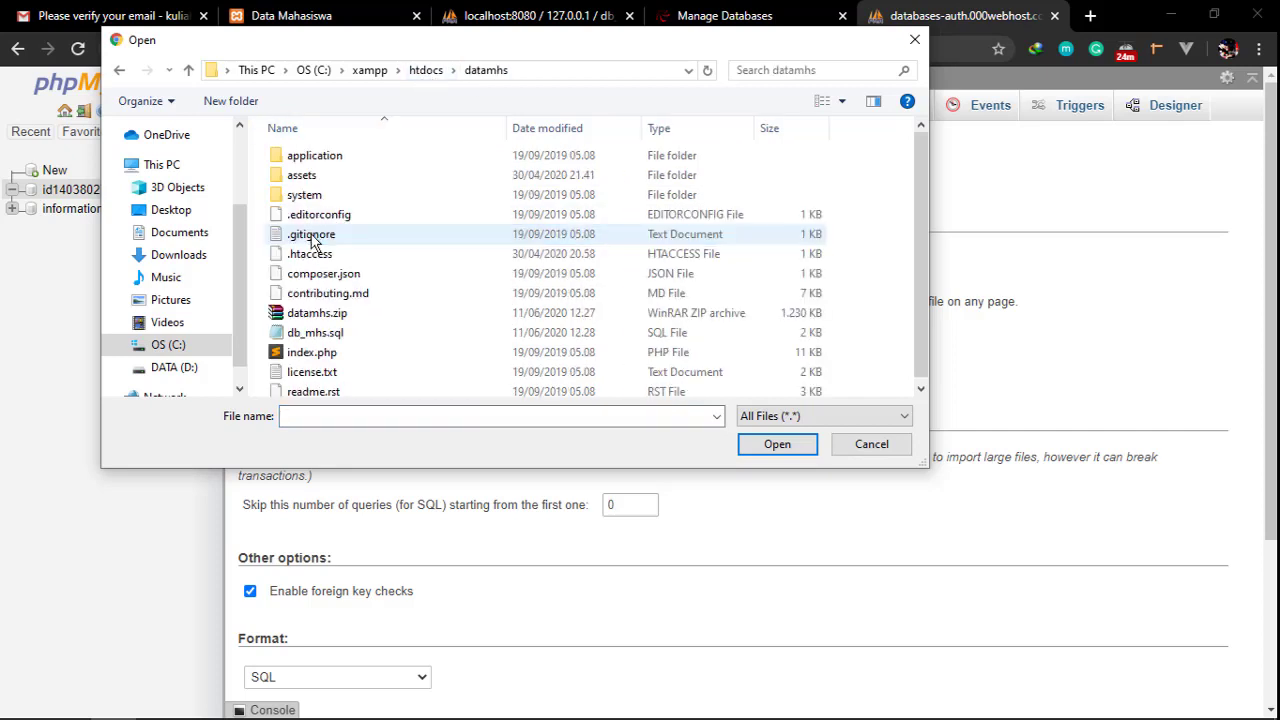
{"action": "left_click", "coordinate": [326, 337]}
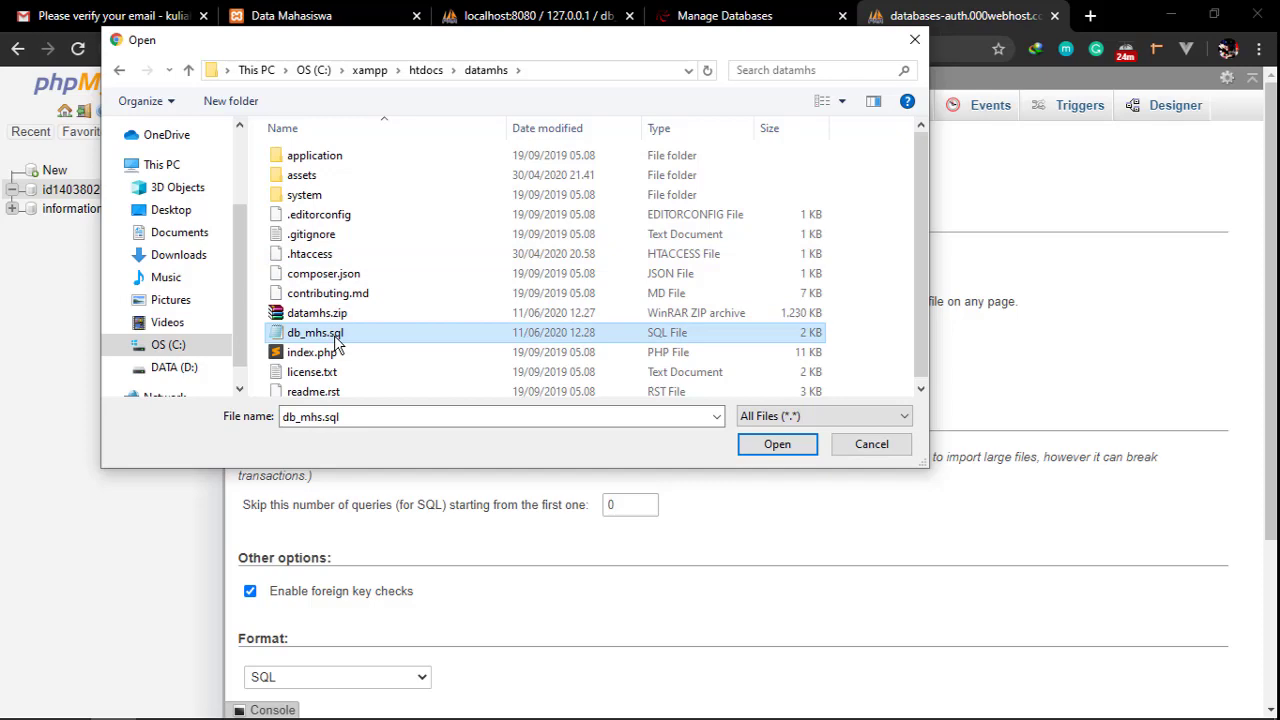
{"action": "left_click", "coordinate": [778, 444]}
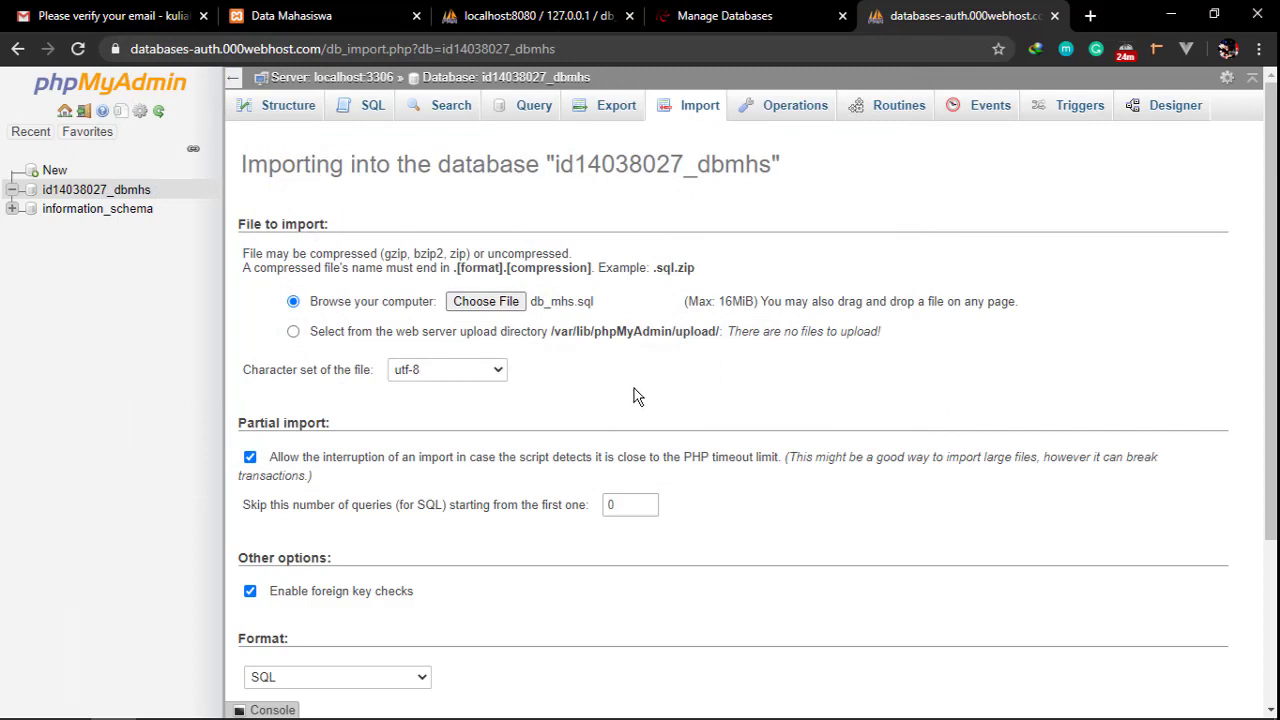
{"action": "scroll", "coordinate": [633, 397], "scroll_direction": "down", "scroll_amount": 3}
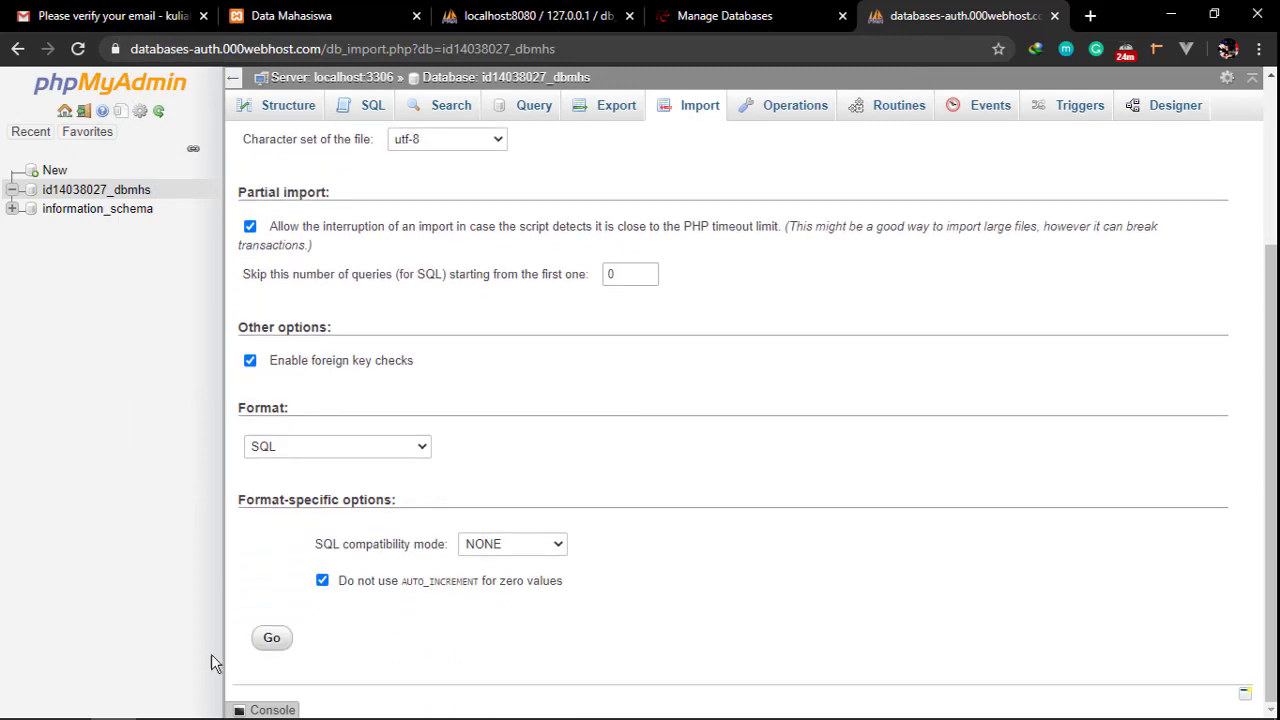
Run the db_mhs.sql import and review the 16 executed queries
{"action": "left_click", "coordinate": [271, 642]}
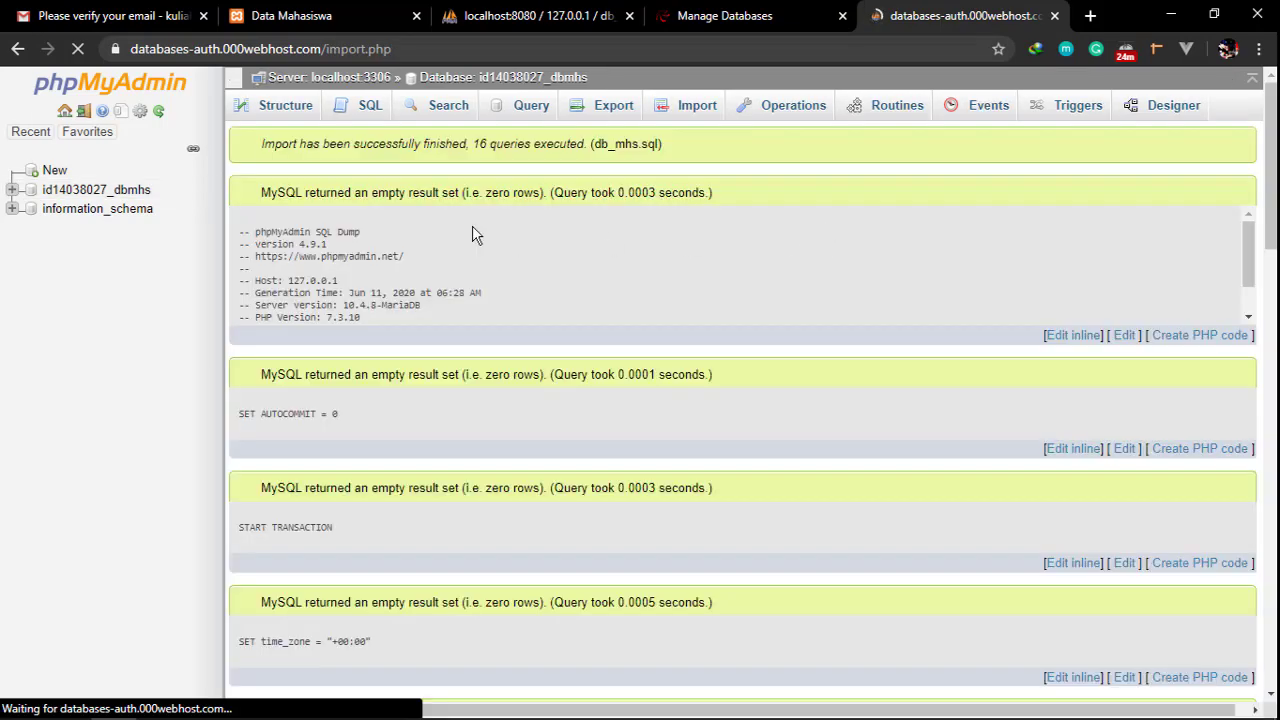
{"action": "scroll", "coordinate": [559, 322], "scroll_direction": "down", "scroll_amount": 2}
{"action": "scroll", "coordinate": [580, 330], "scroll_direction": "down", "scroll_amount": 15}
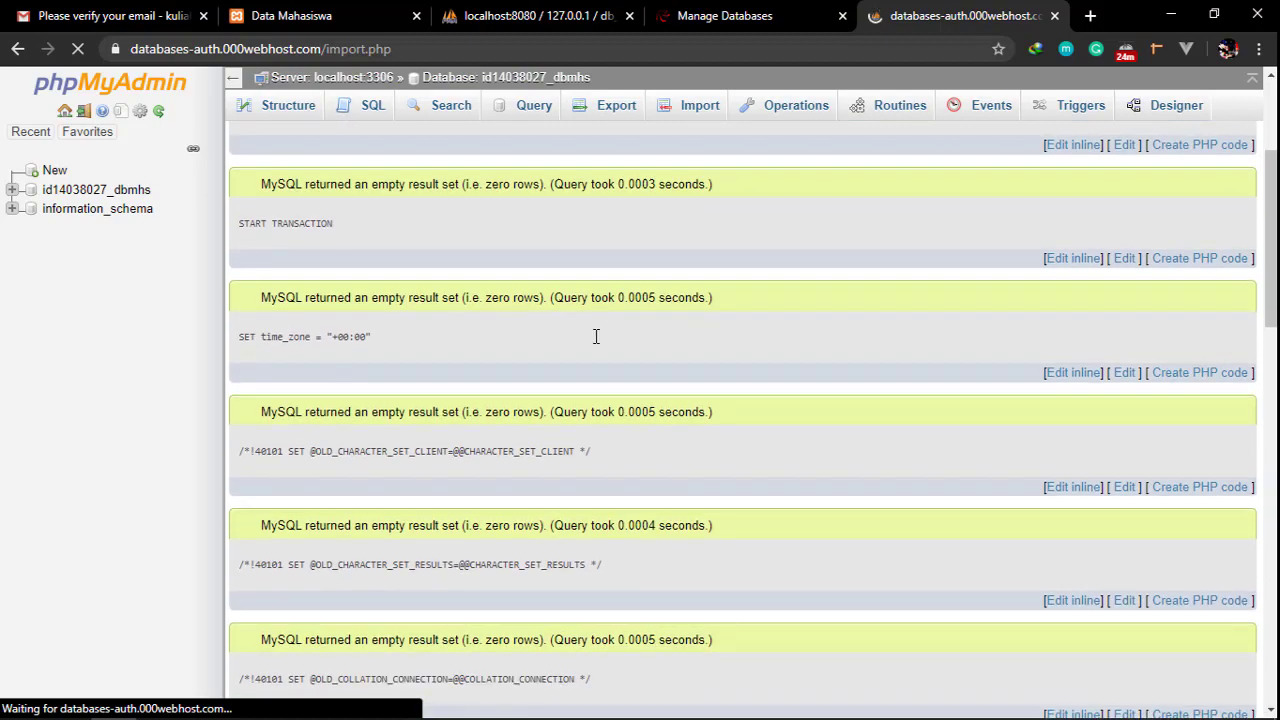
{"action": "scroll", "coordinate": [595, 336], "scroll_direction": "up", "scroll_amount": 15}
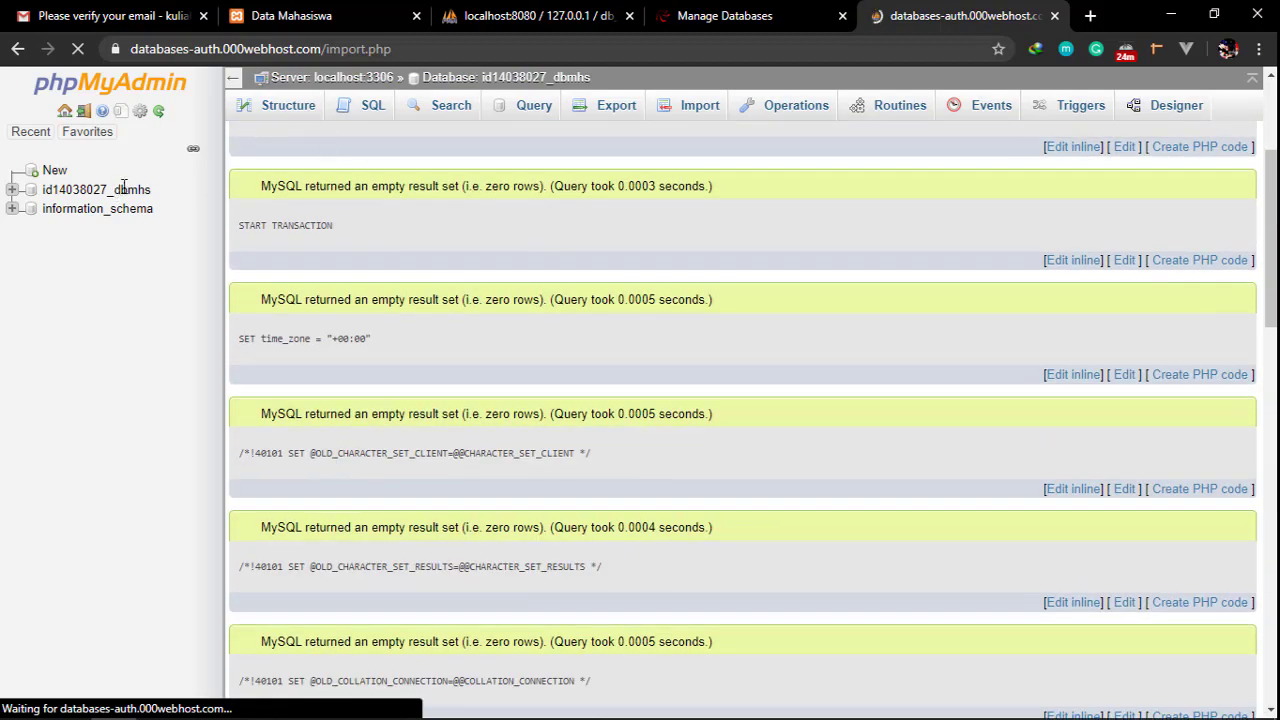
{"action": "scroll", "coordinate": [470, 190], "scroll_direction": "up", "scroll_amount": 2}
Browse the new 4-row mahasiswa table, then go back to 000webhost's database page
{"action": "scroll", "coordinate": [440, 188], "scroll_direction": "down", "scroll_amount": 7}
{"action": "scroll", "coordinate": [374, 180], "scroll_direction": "up", "scroll_amount": 10}
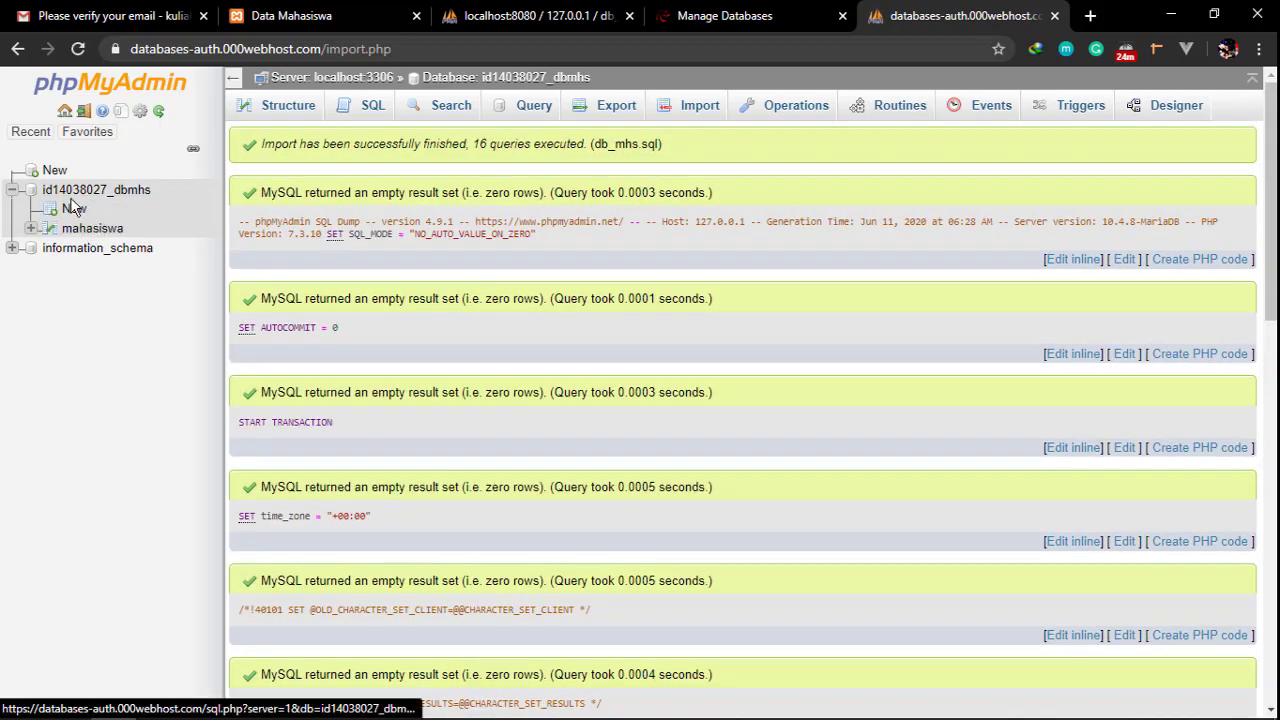
{"action": "left_click", "coordinate": [114, 230]}
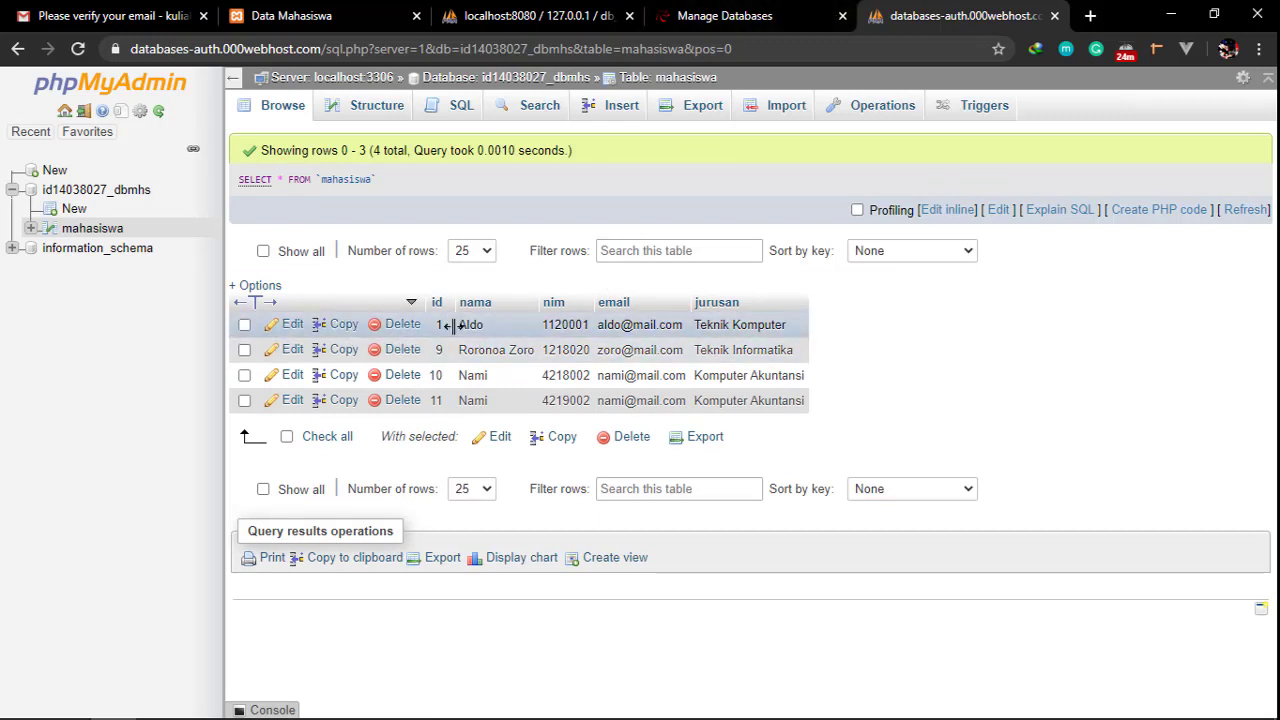
{"action": "left_click", "coordinate": [727, 12]}
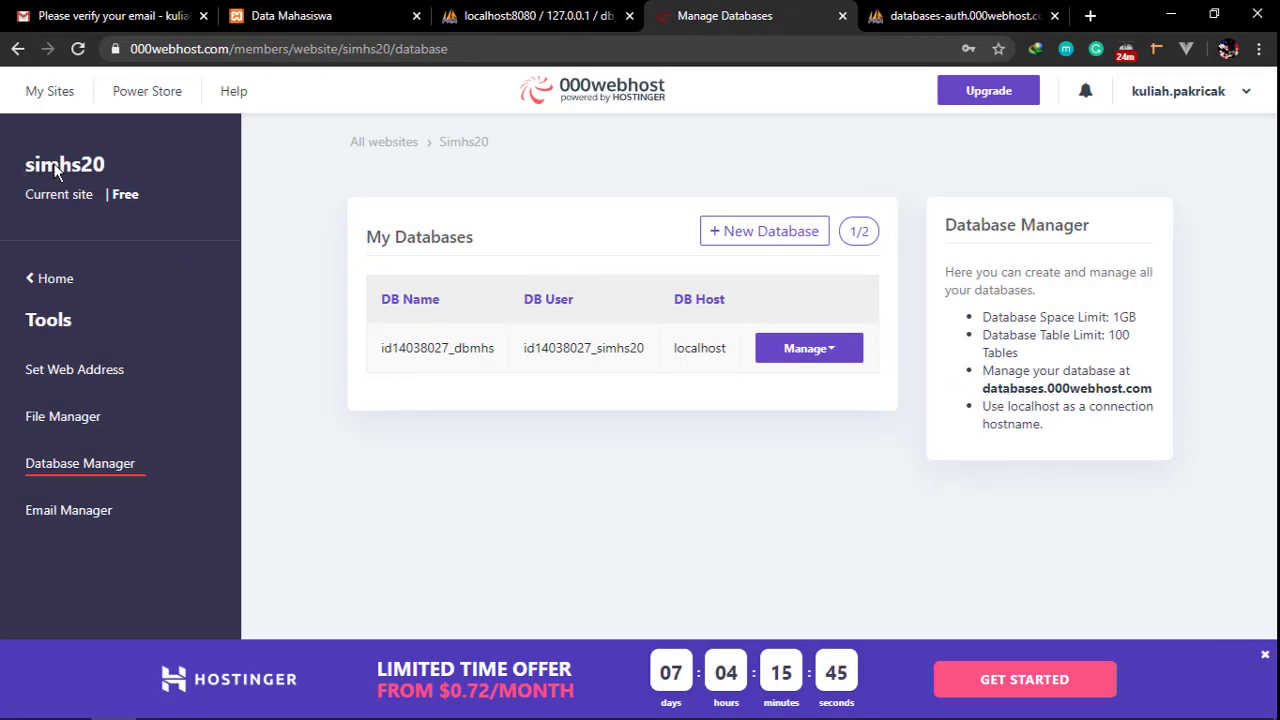
Open the General website settings and highlight the Website Name section
{"action": "left_click", "coordinate": [90, 278]}
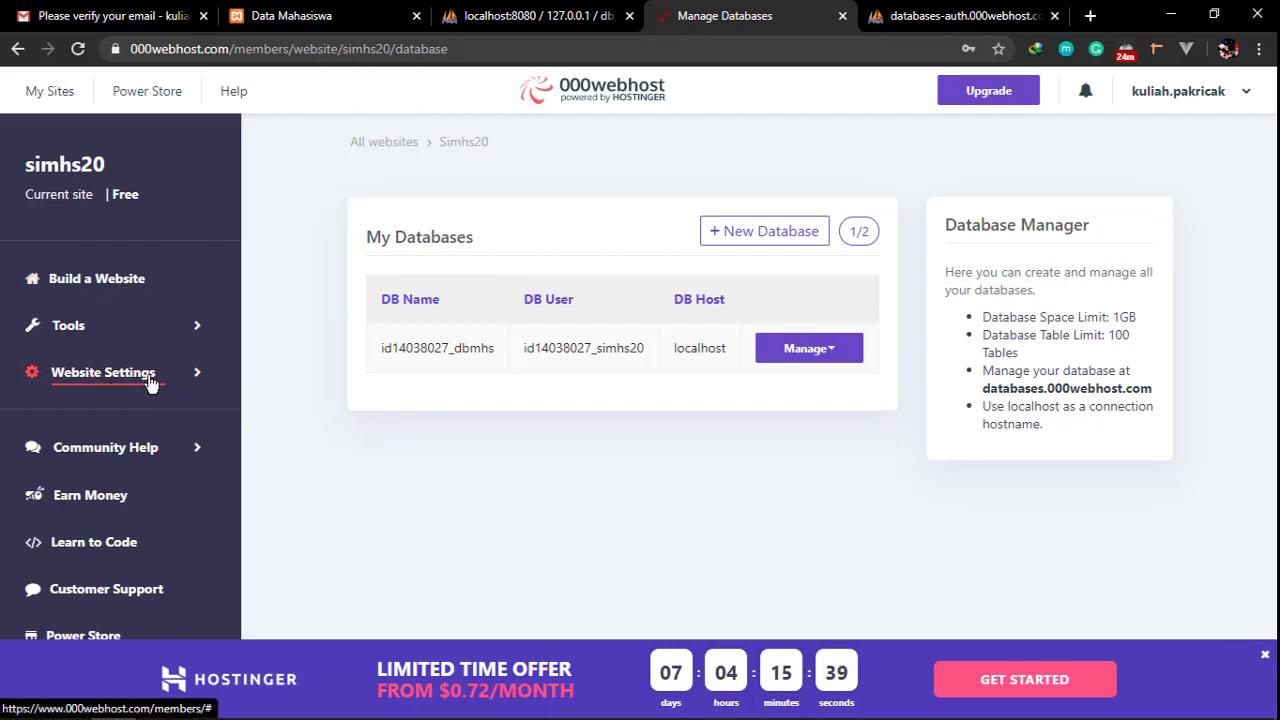
{"action": "left_click", "coordinate": [107, 378]}
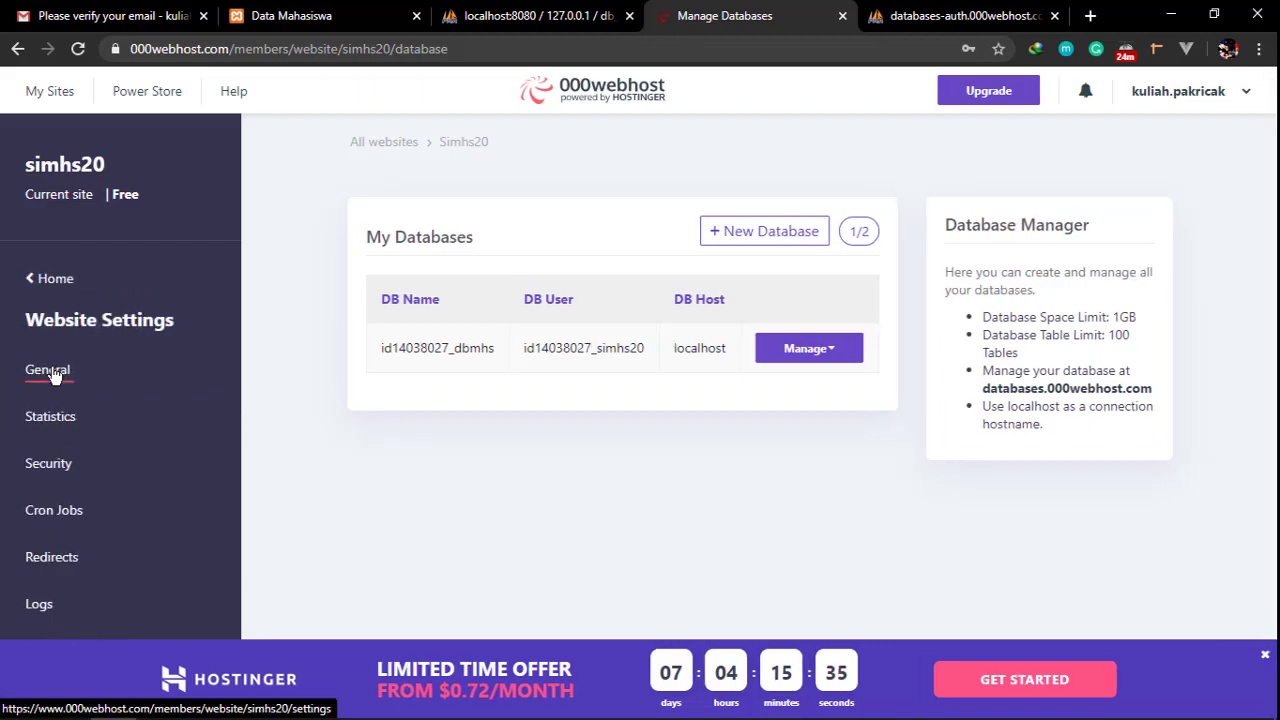
{"action": "left_click", "coordinate": [50, 372]}
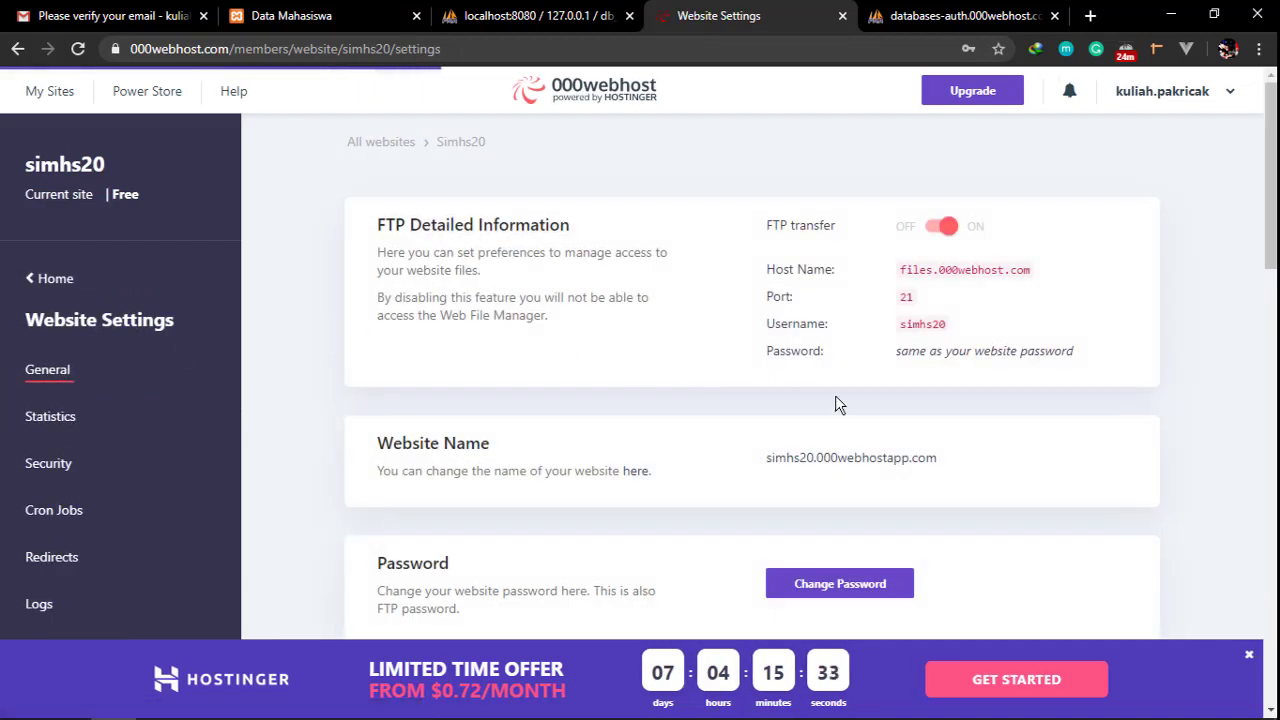
{"action": "left_click_drag", "start_coordinate": [371, 452], "coordinate": [538, 472]}
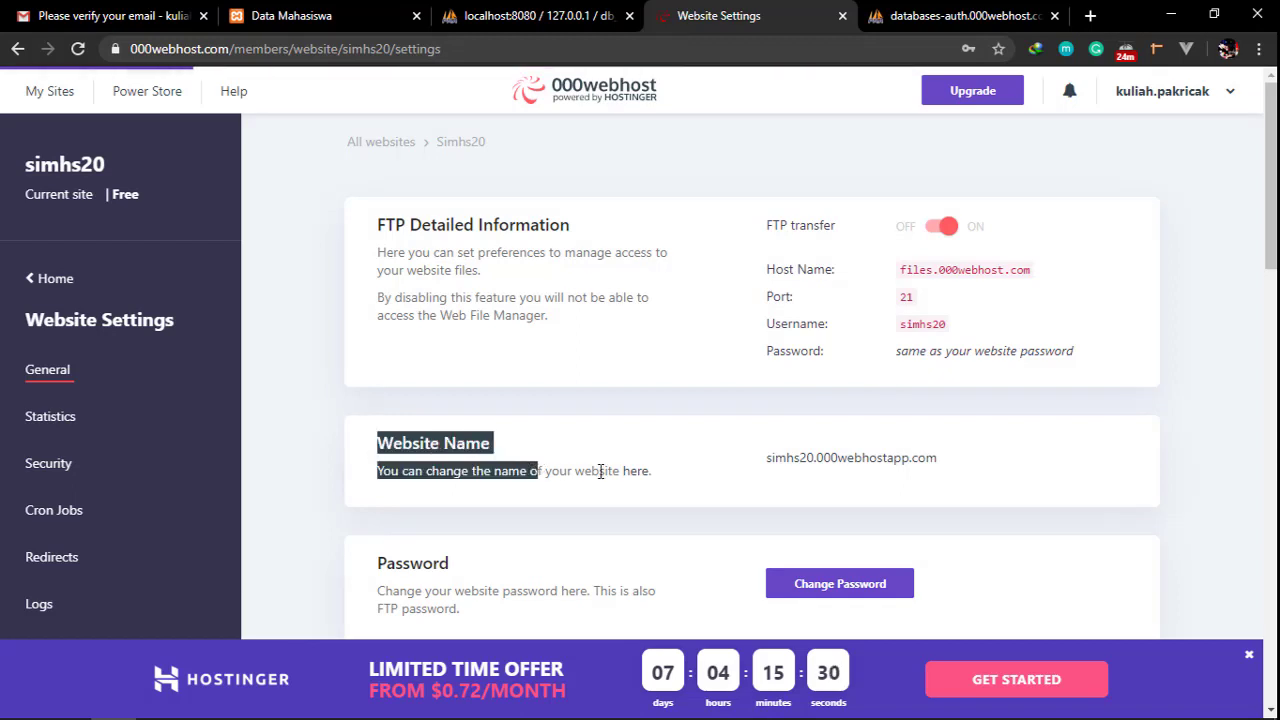
View simhs20.000webhostapp.com in a new tab, see the database access-denied error, and close it
{"action": "right_click", "coordinate": [826, 467]}
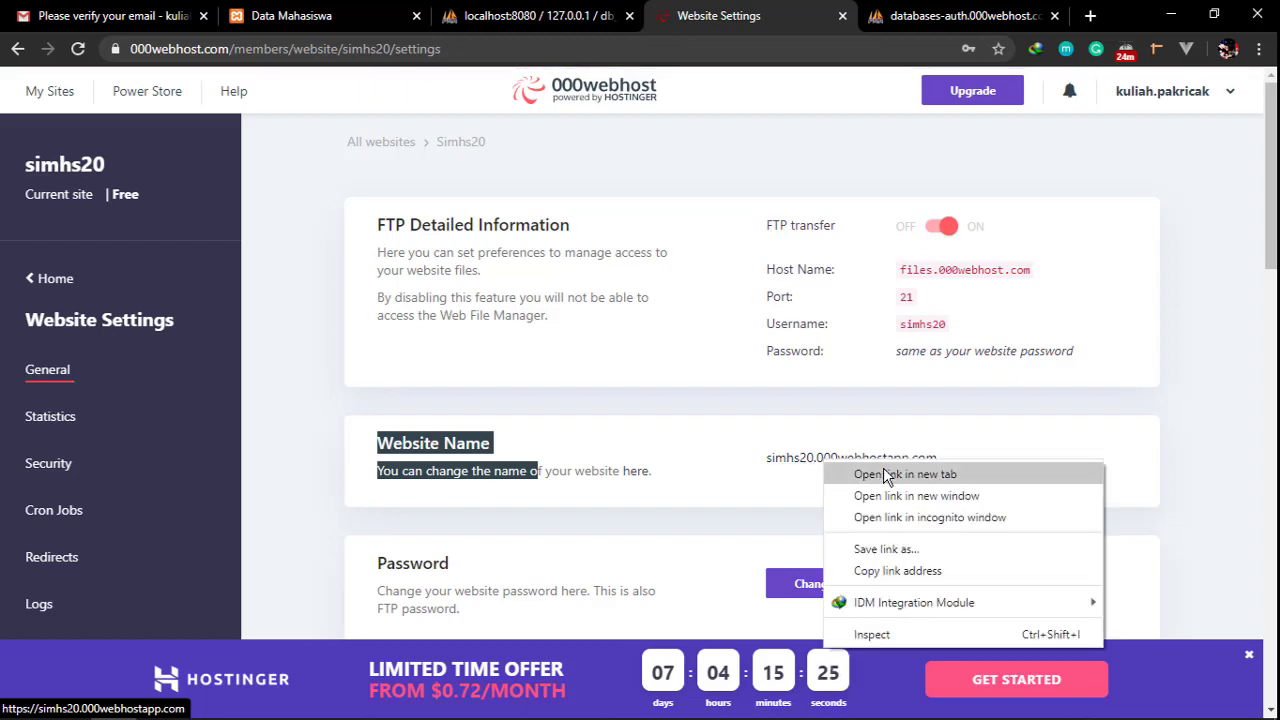
{"action": "left_click", "coordinate": [862, 474]}
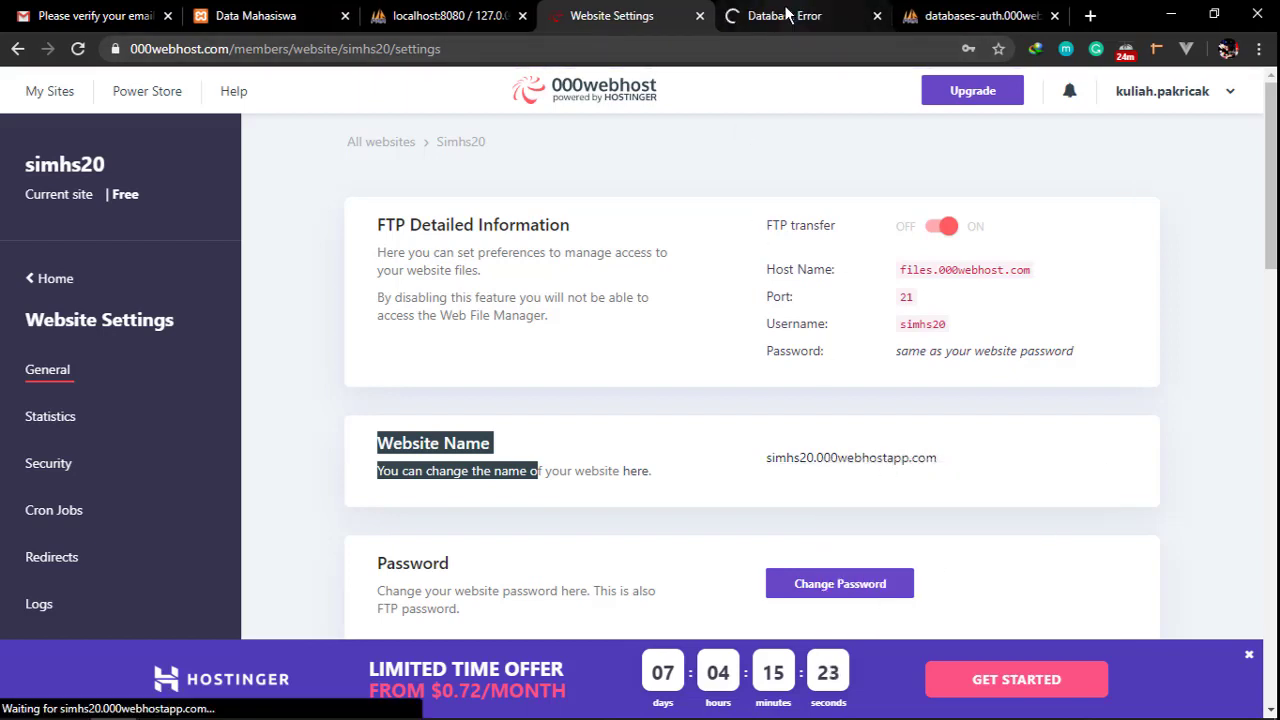
{"action": "left_click", "coordinate": [786, 16]}
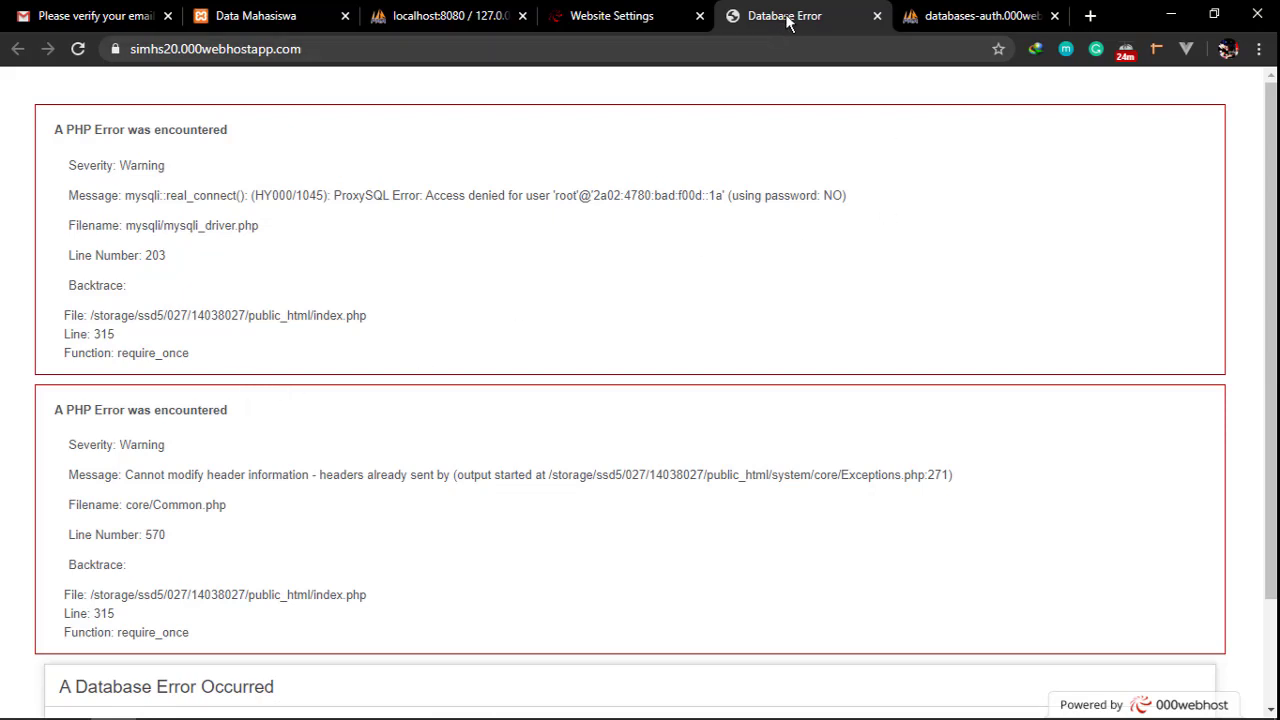
{"action": "left_click", "coordinate": [877, 16]}
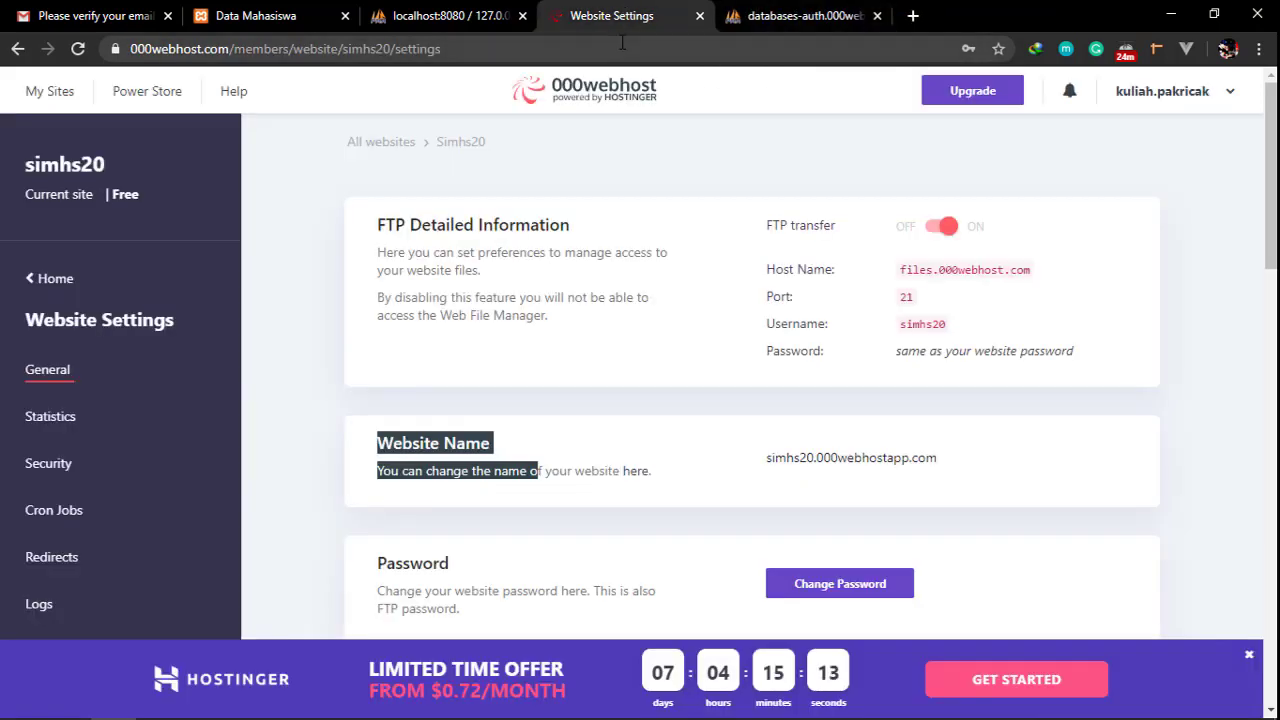
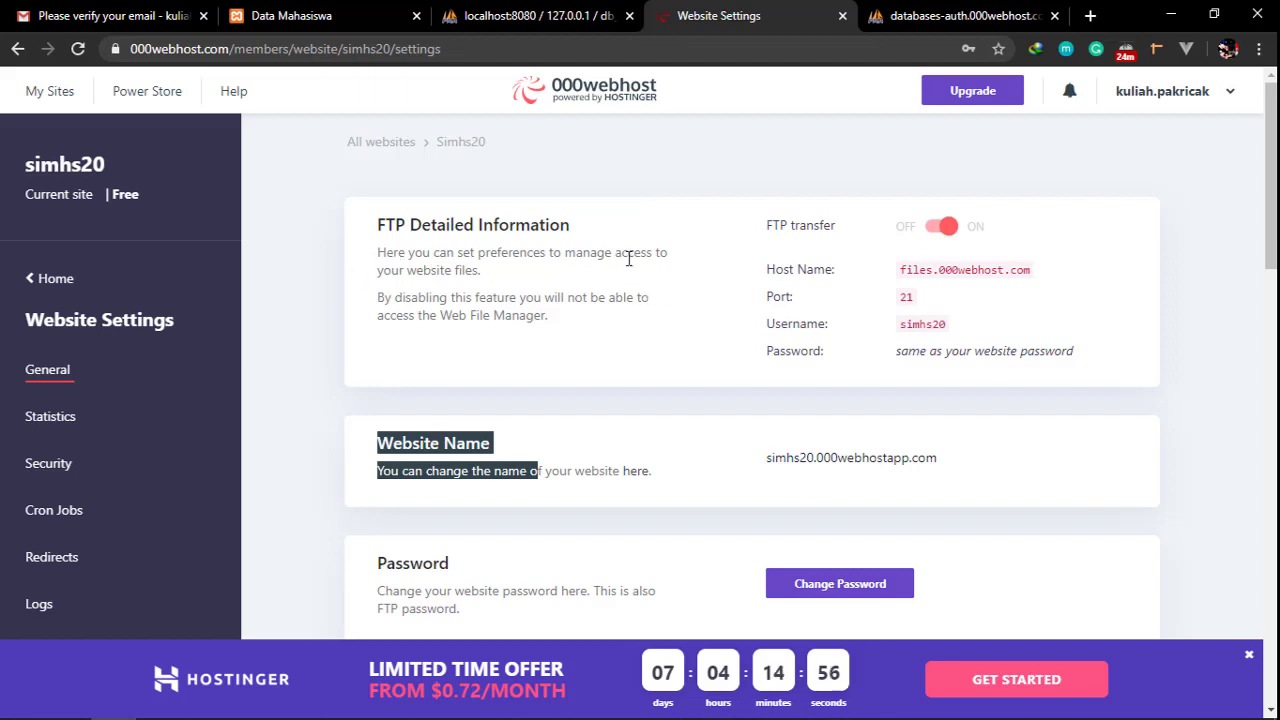
Return to the simhs20 site menu and expand its Tools list, including File Manager
{"action": "left_click", "coordinate": [72, 279]}
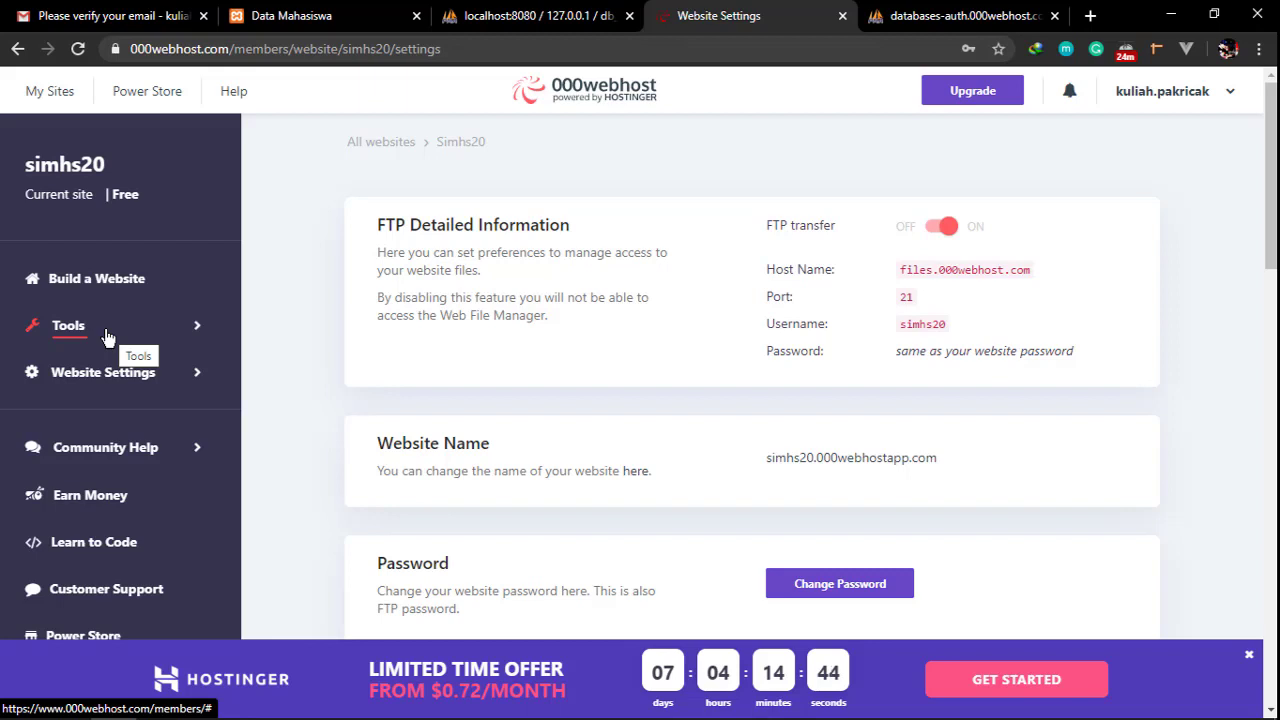
{"action": "left_click", "coordinate": [107, 336]}
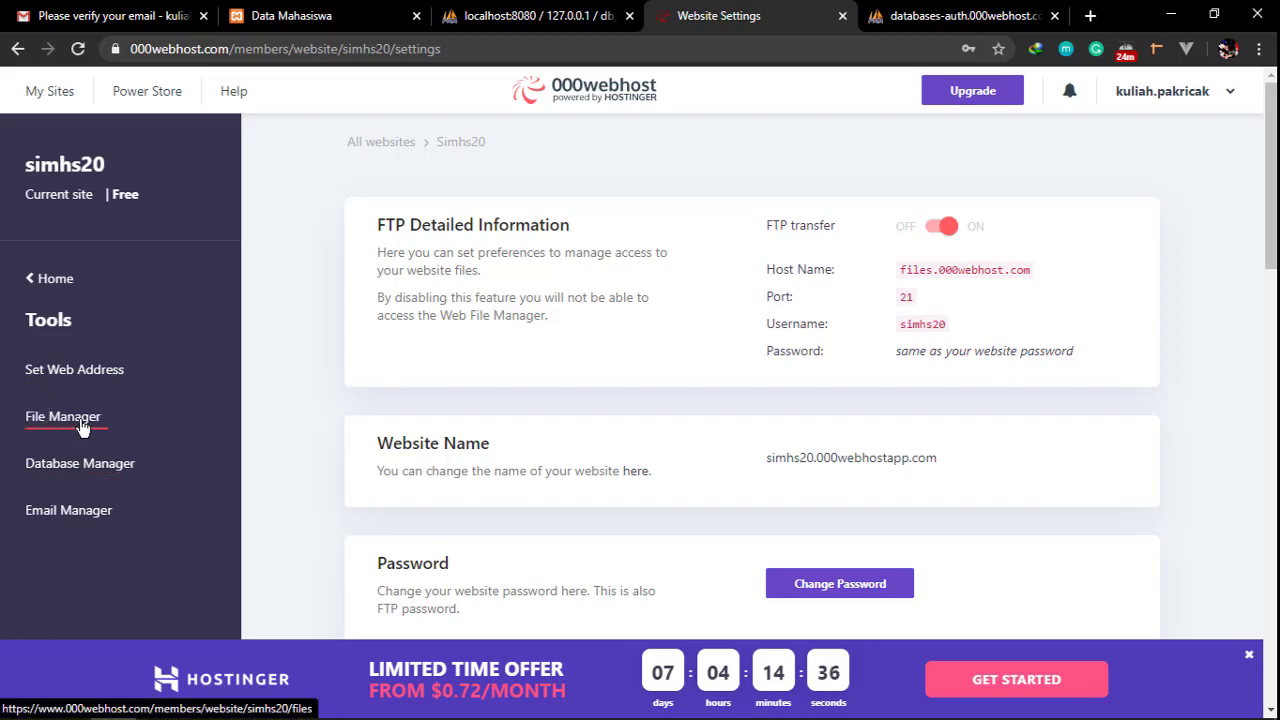
{"action": "left_click", "coordinate": [52, 279]}
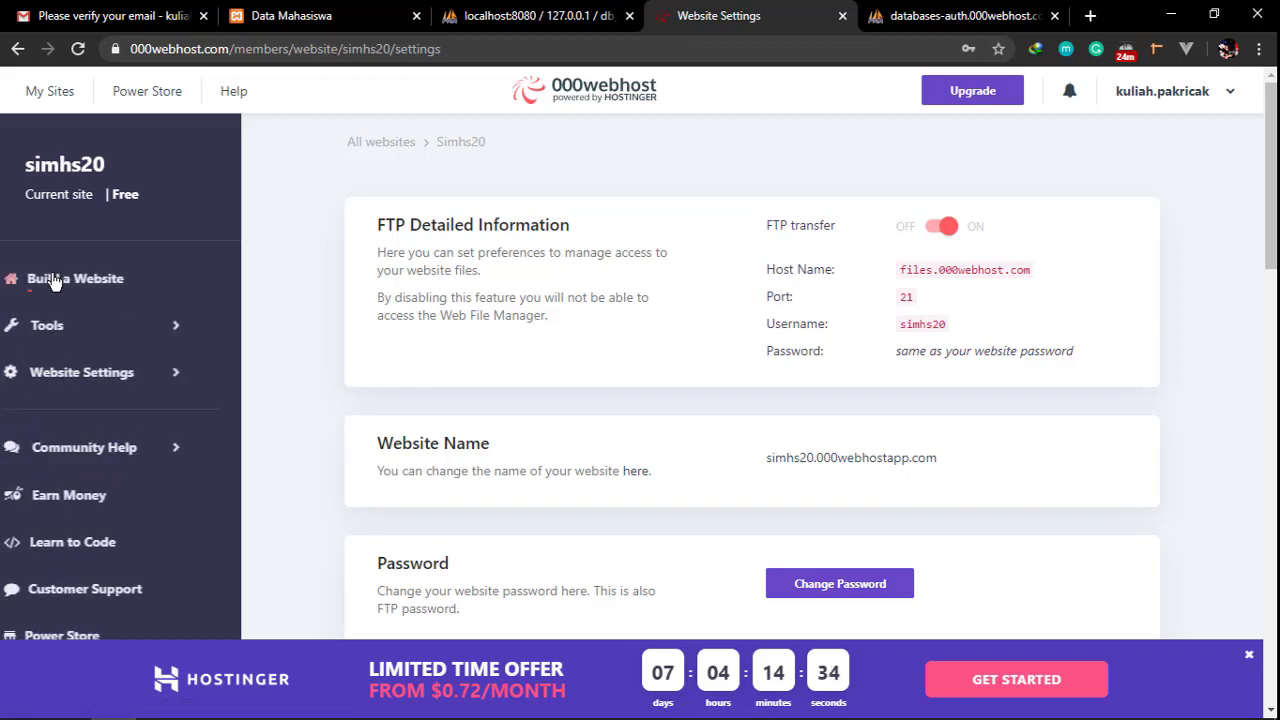
{"action": "left_click", "coordinate": [90, 327]}
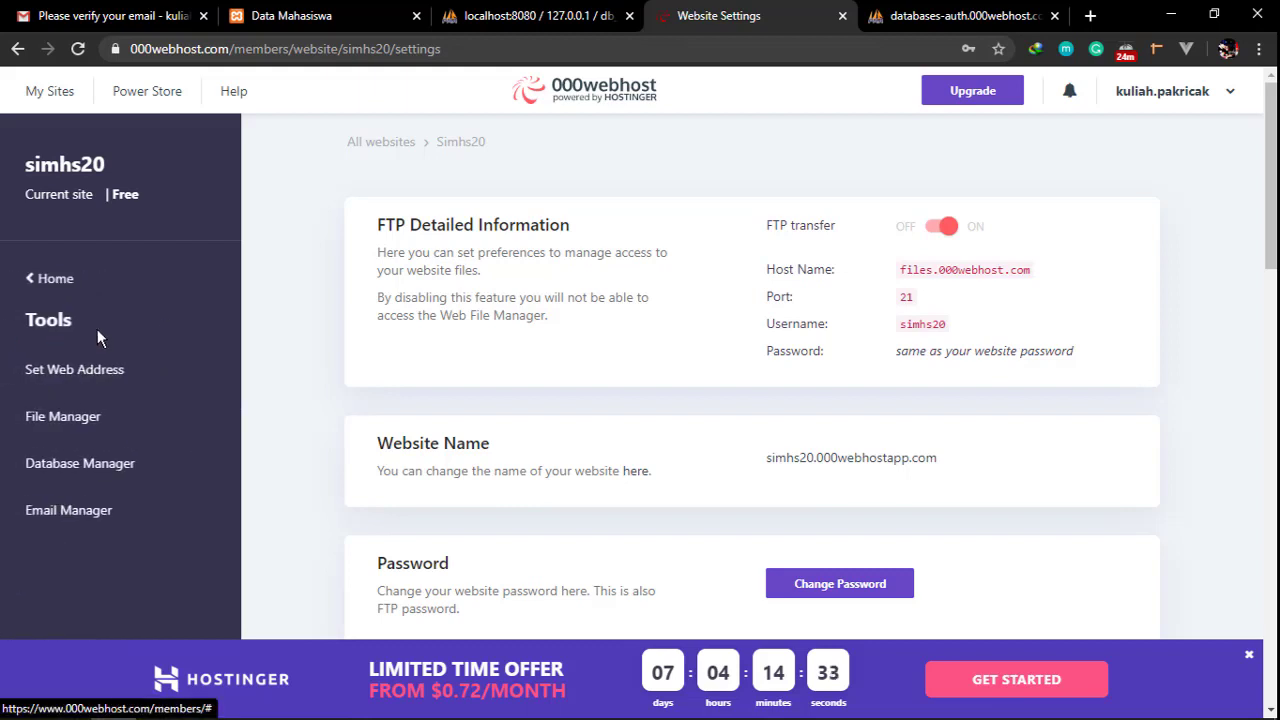
Open the online file manager and delete the datamhs folder and datamhs.zip from the root
{"action": "left_click", "coordinate": [70, 421]}
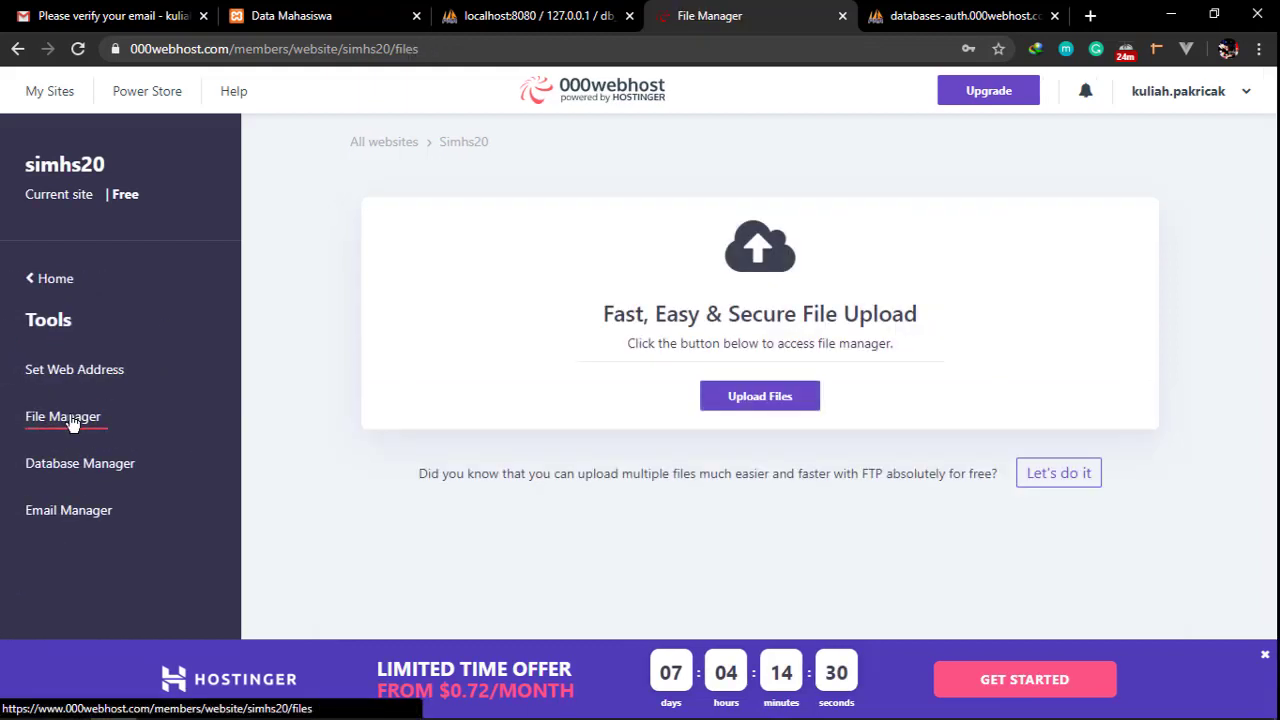
{"action": "left_click", "coordinate": [765, 398]}
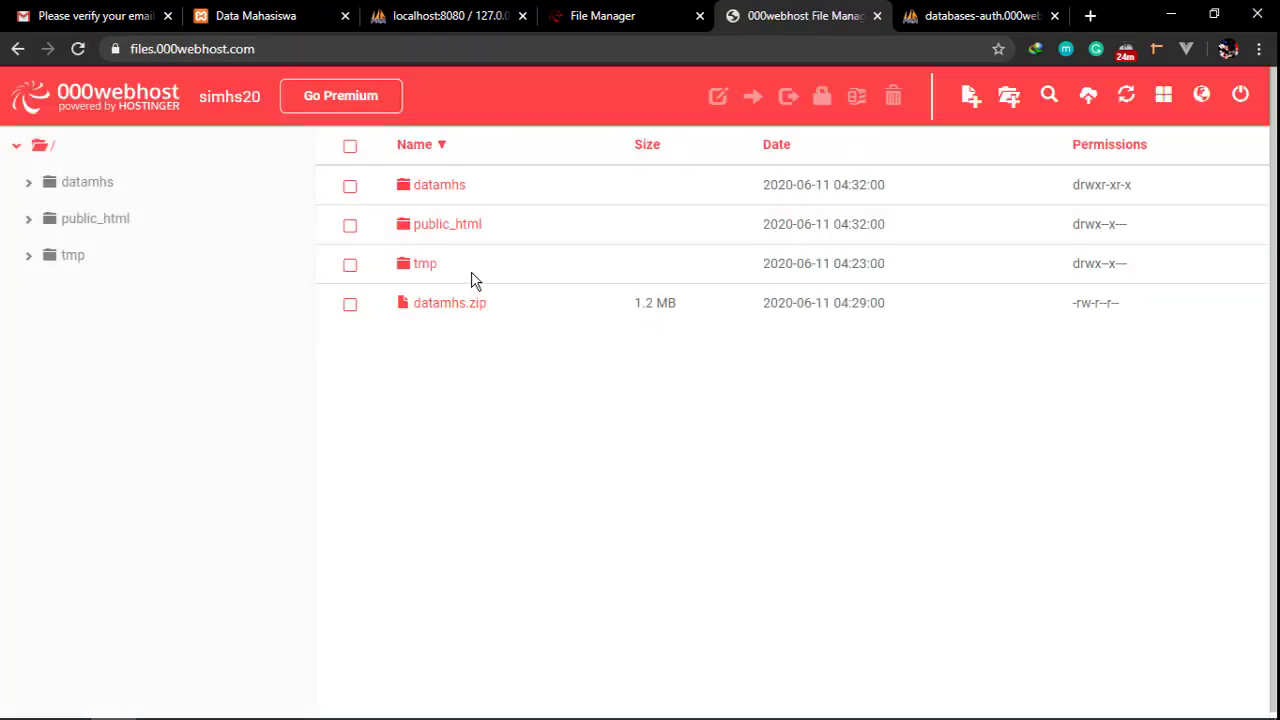
{"action": "left_click", "coordinate": [350, 305]}
{"action": "left_click", "coordinate": [350, 187]}
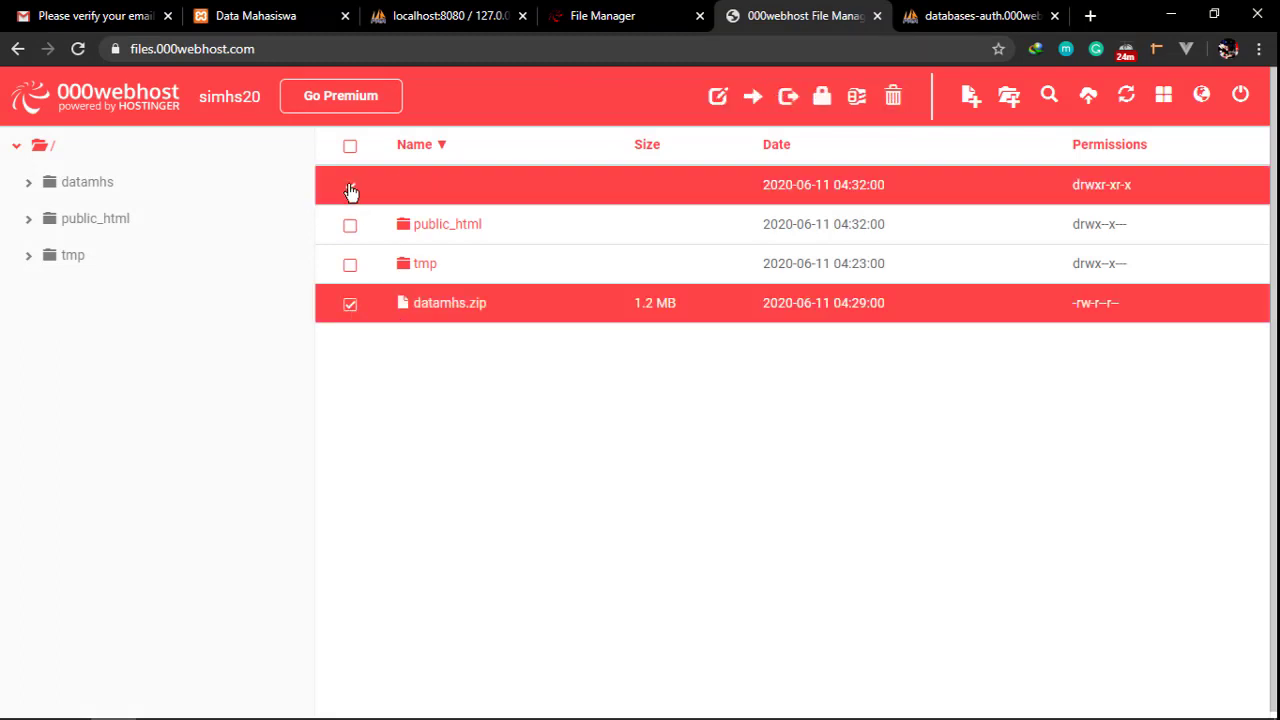
{"action": "left_click", "coordinate": [893, 97]}
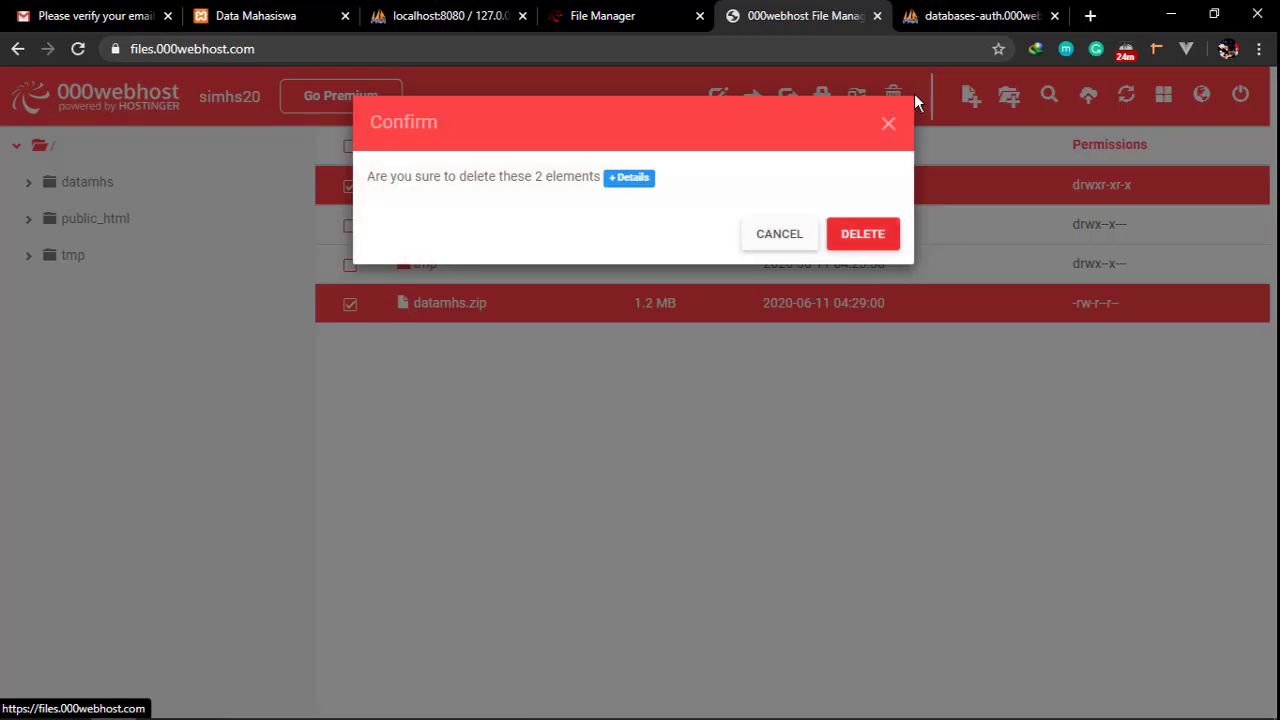
{"action": "left_click", "coordinate": [866, 234]}
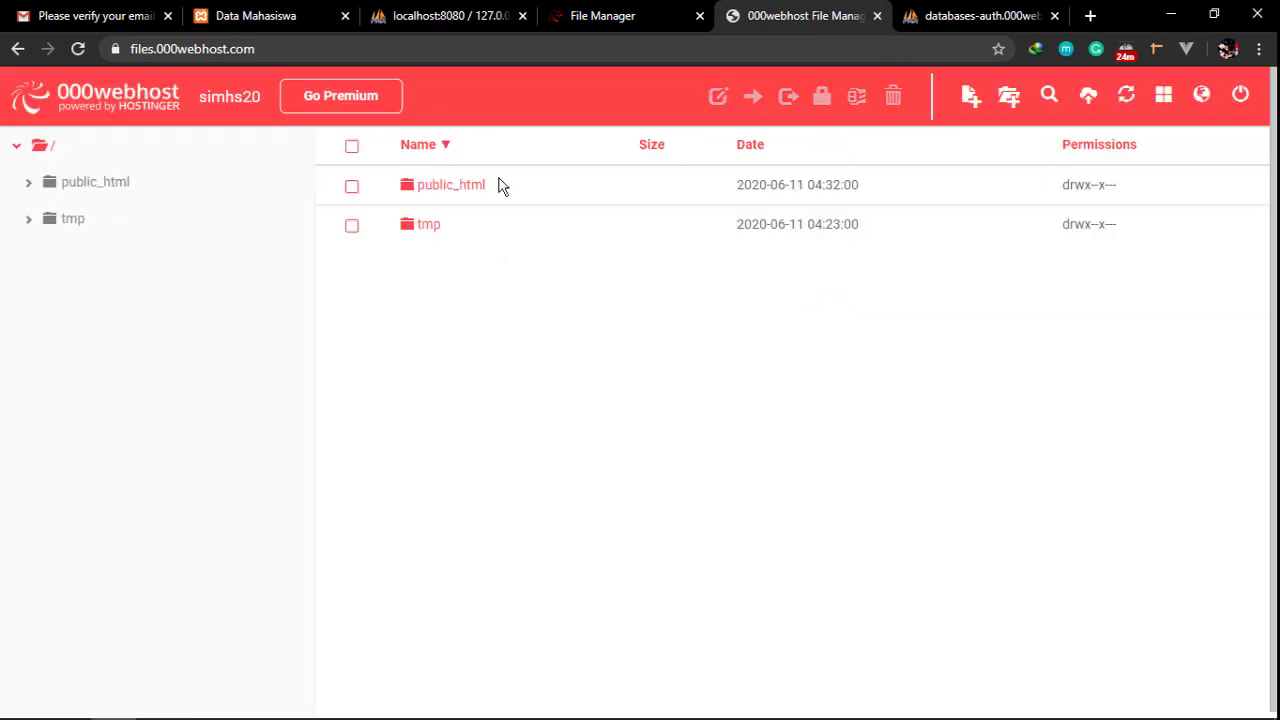
Browse to public_html/application/config and select database.php
{"action": "left_click", "coordinate": [88, 186]}
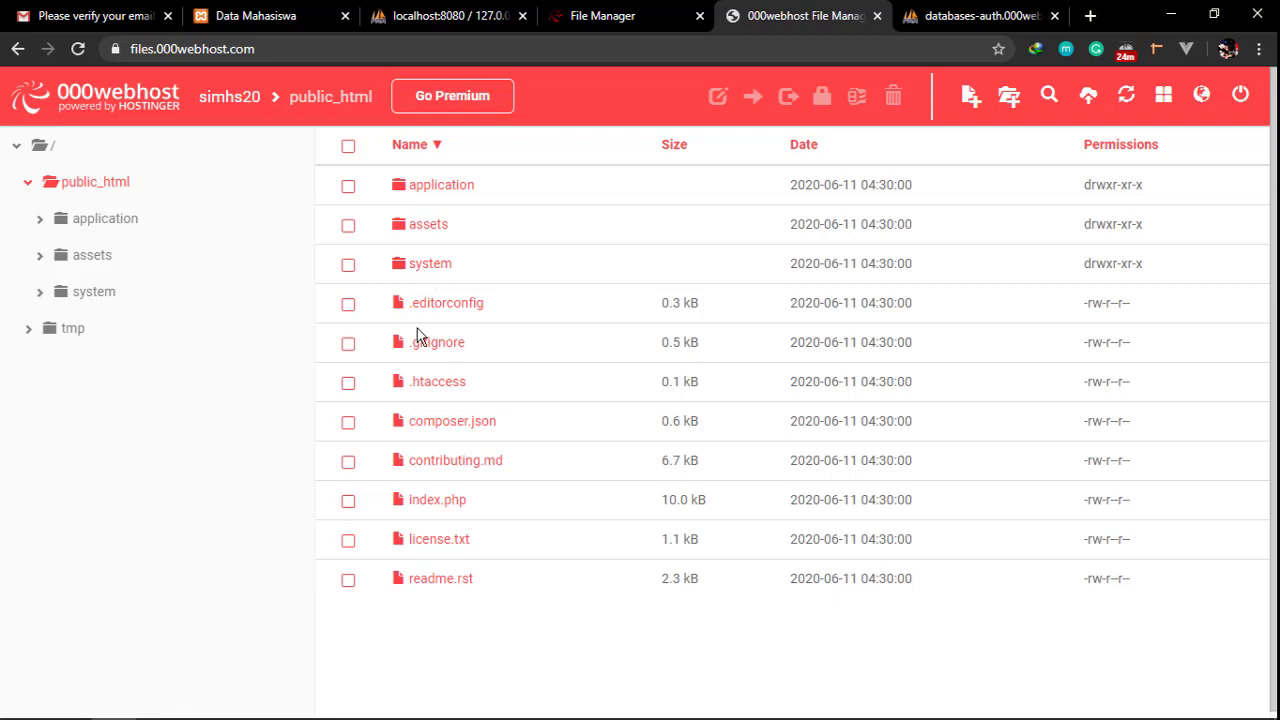
{"action": "left_click", "coordinate": [96, 220]}
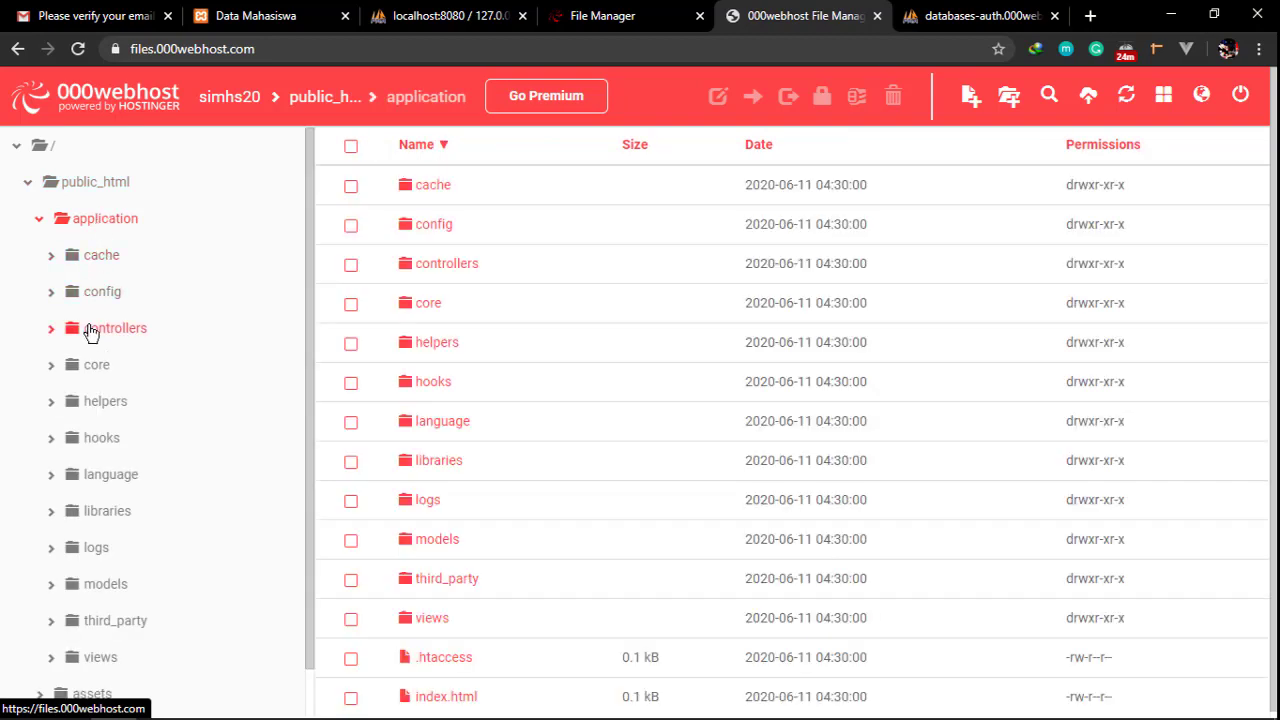
{"action": "left_click", "coordinate": [97, 291]}
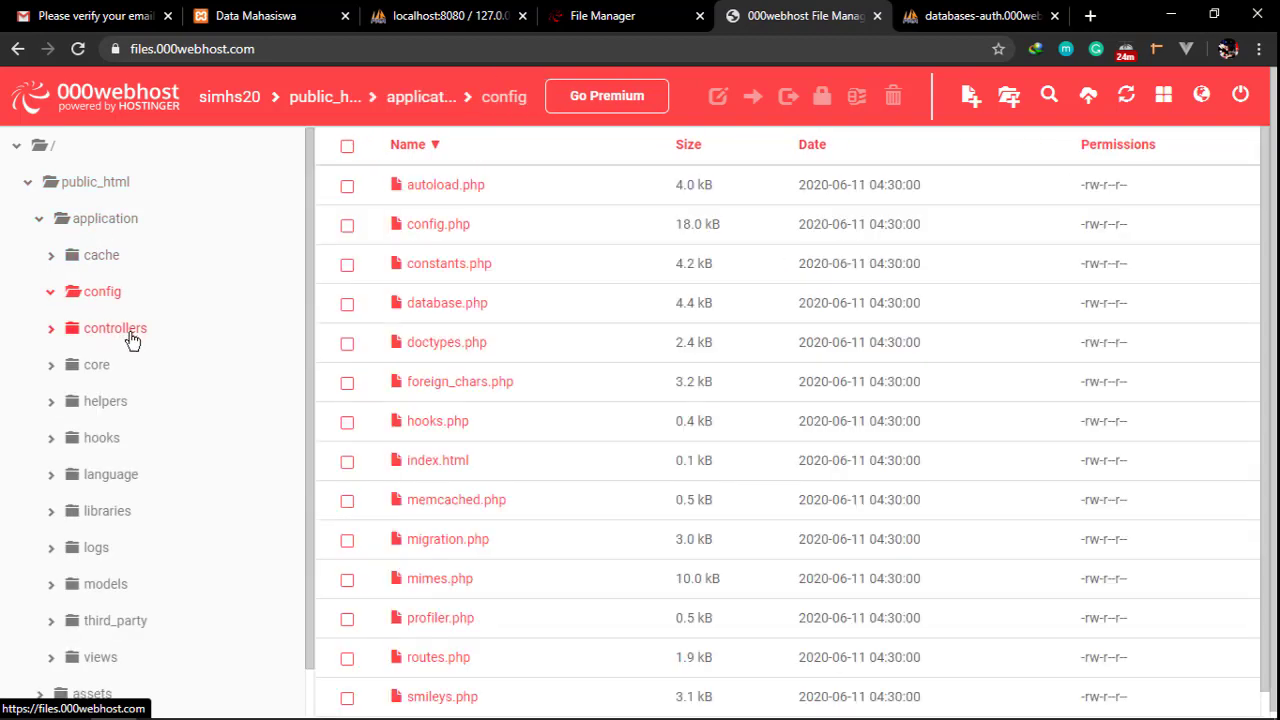
{"action": "left_click", "coordinate": [450, 312]}
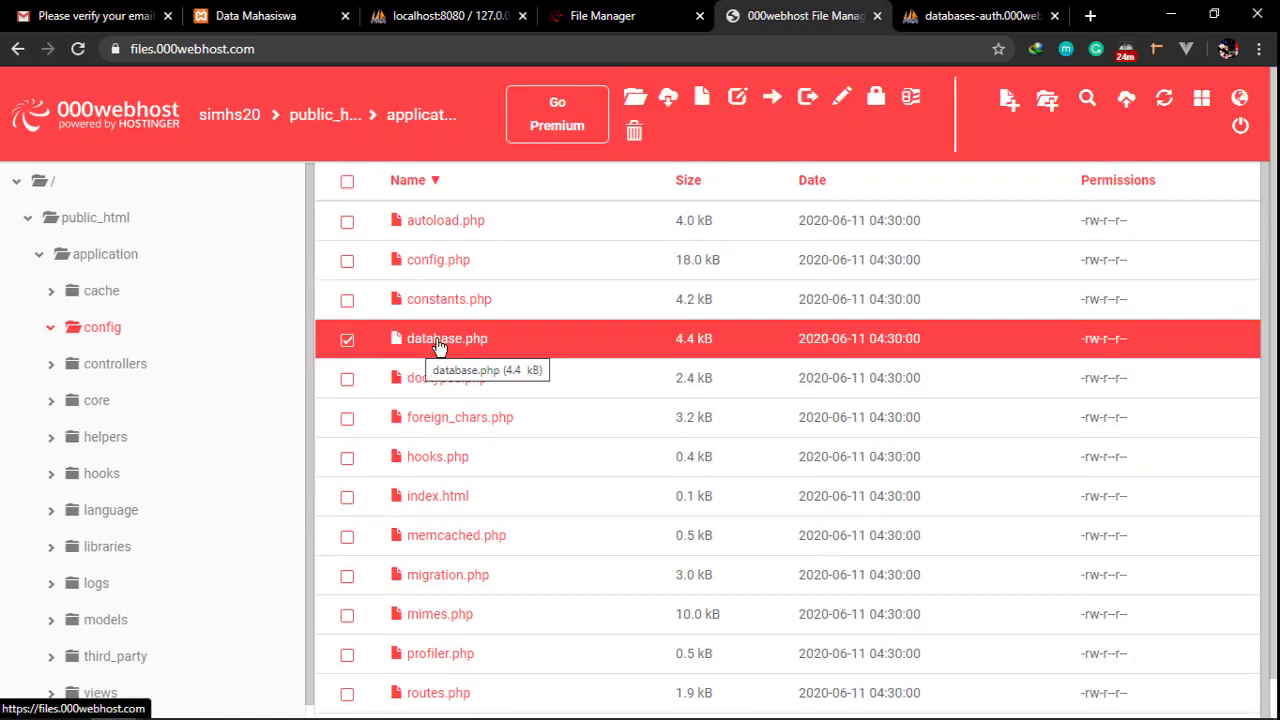
Open database.php at its $db['default'] connection settings and bring up the credentials note
{"action": "left_click", "coordinate": [838, 100]}
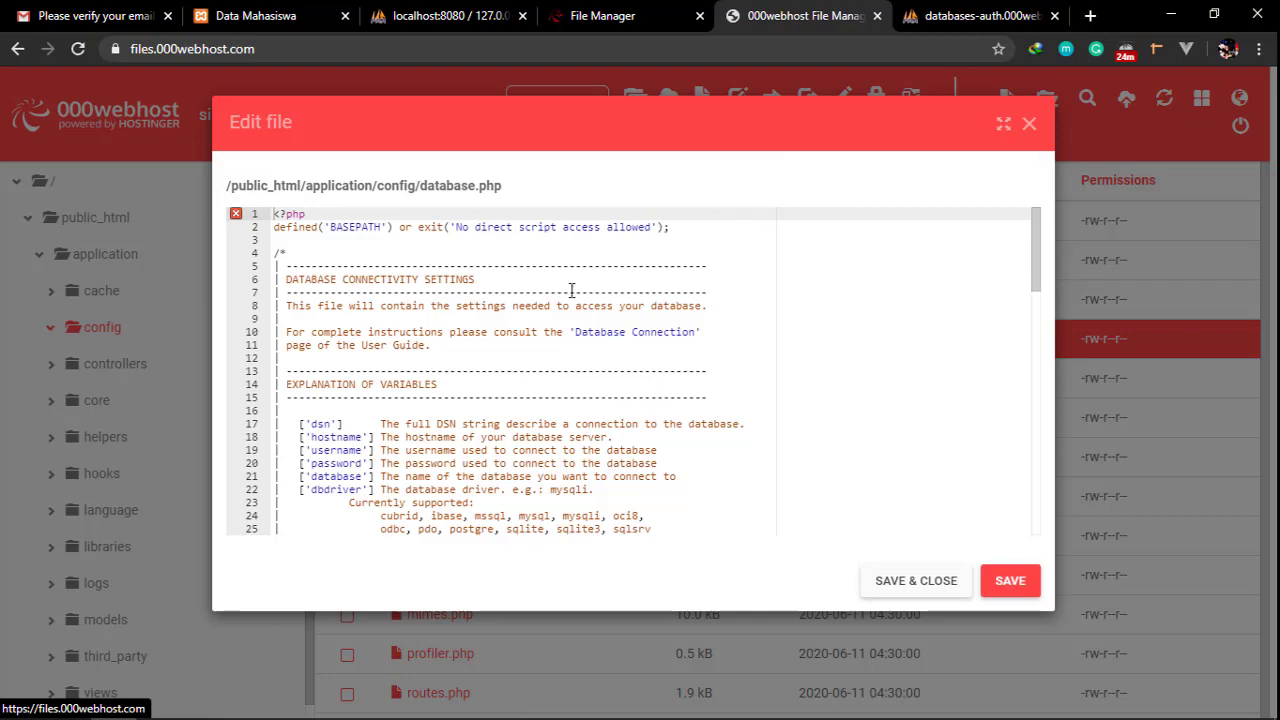
{"action": "scroll", "coordinate": [536, 324], "scroll_direction": "down", "scroll_amount": 8}
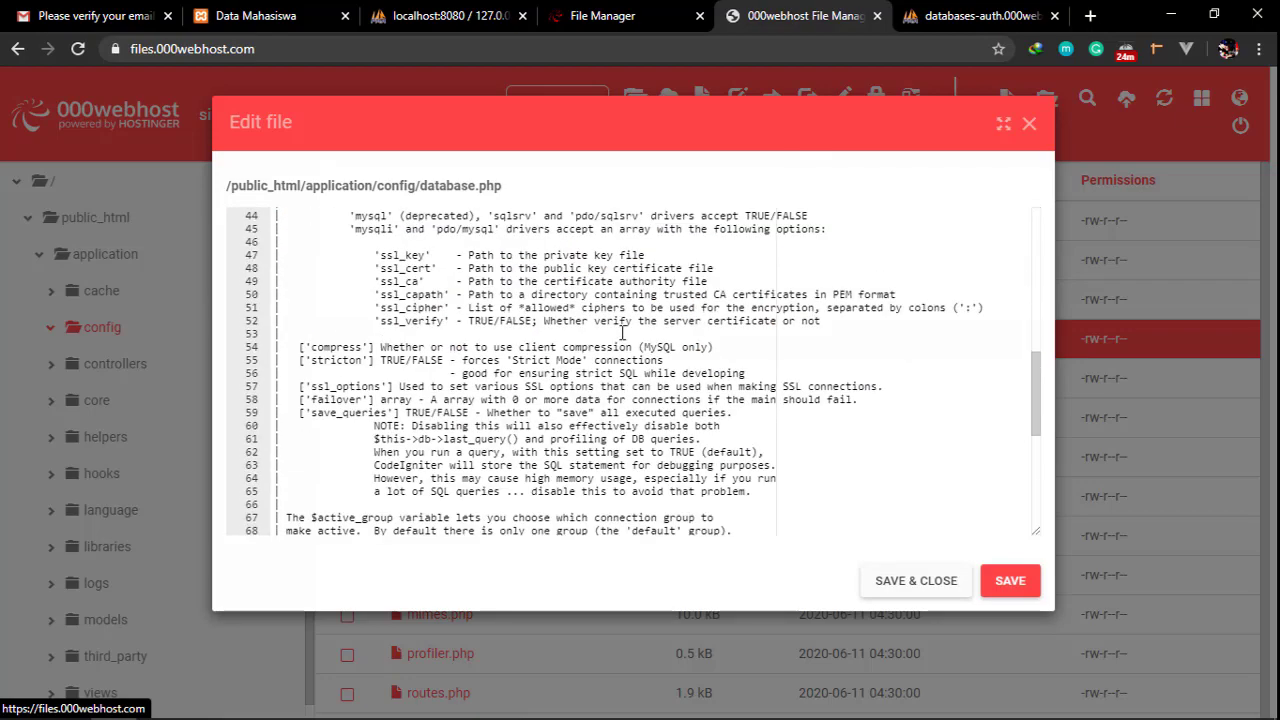
{"action": "scroll", "coordinate": [614, 331], "scroll_direction": "down", "scroll_amount": 2}
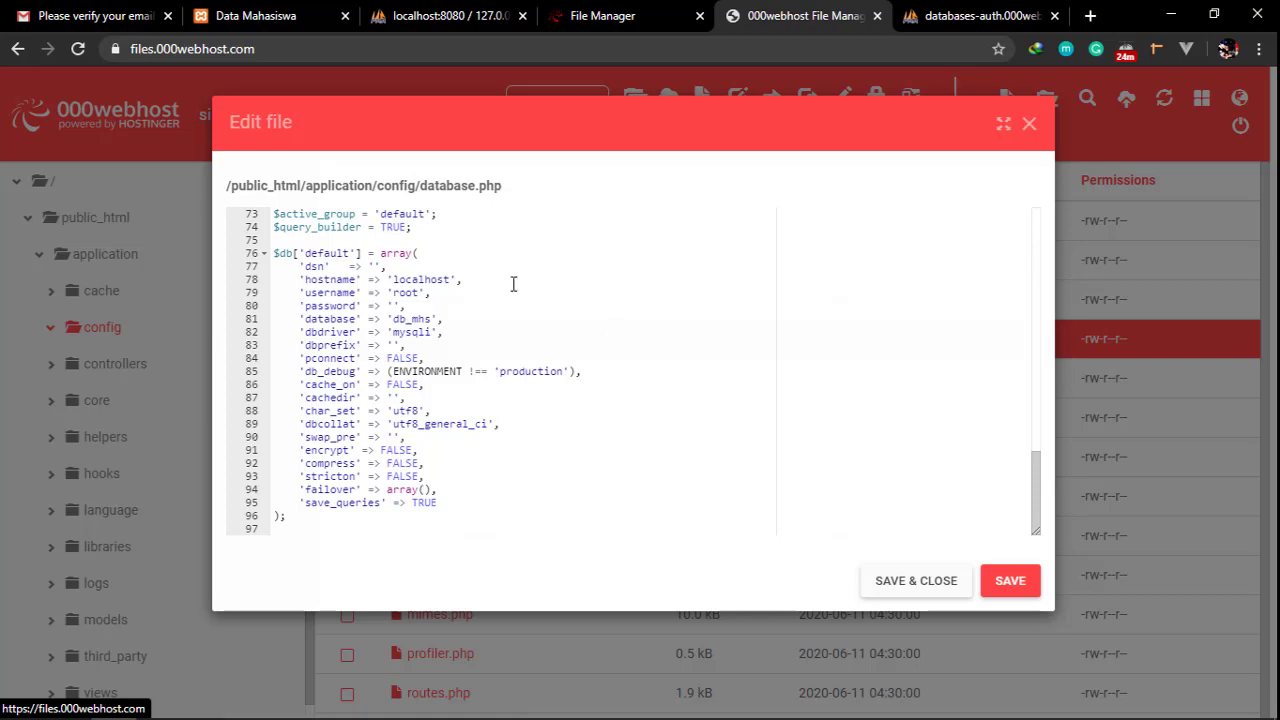
{"action": "scroll", "coordinate": [508, 303], "scroll_direction": "up", "scroll_amount": 4}
{"action": "scroll", "coordinate": [508, 303], "scroll_direction": "down", "scroll_amount": 4}
{"action": "left_click_drag", "start_coordinate": [299, 281], "coordinate": [469, 287]}
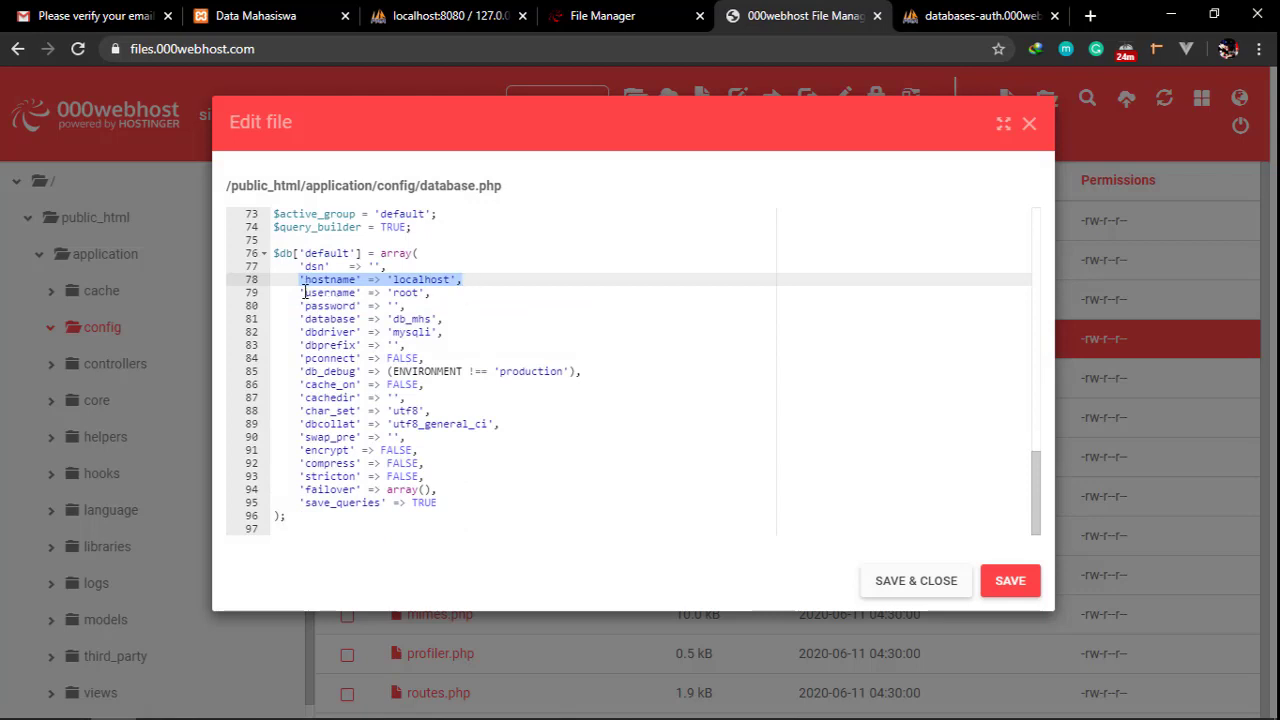
{"action": "left_click_drag", "start_coordinate": [305, 293], "coordinate": [355, 320]}
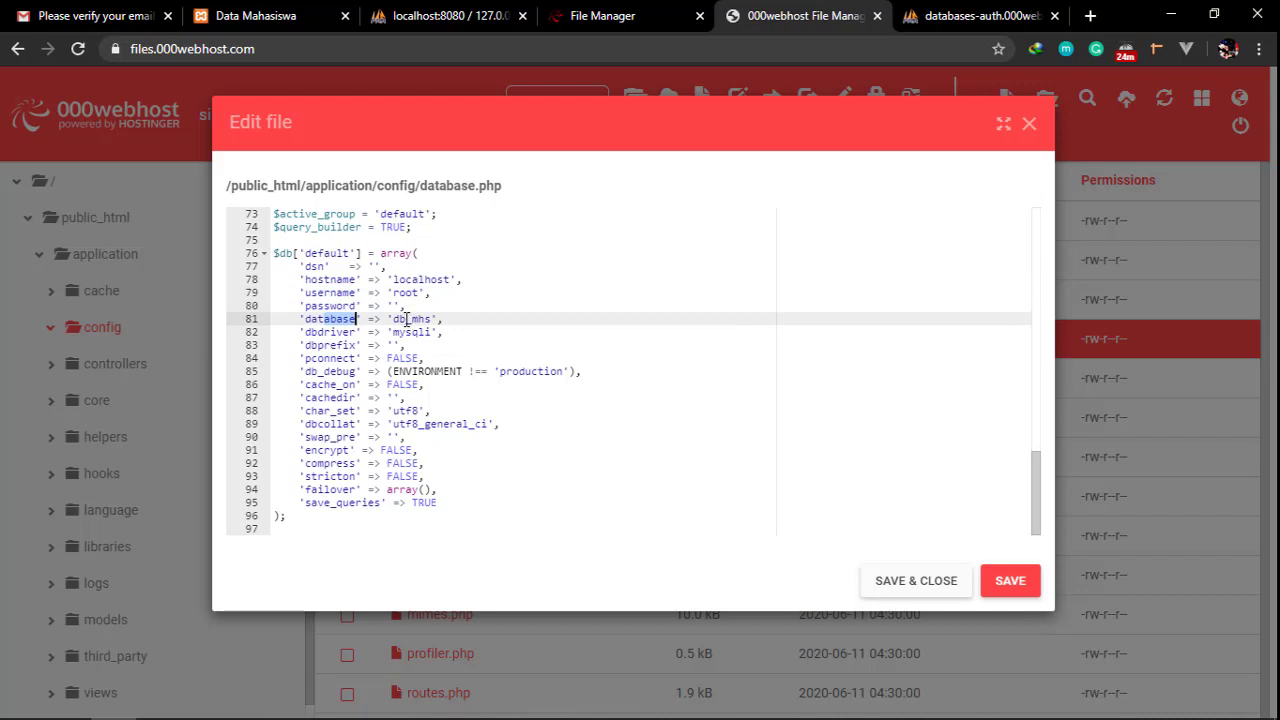
{"action": "left_click", "coordinate": [406, 319]}
{"action": "key", "text": "alt+Tab"}
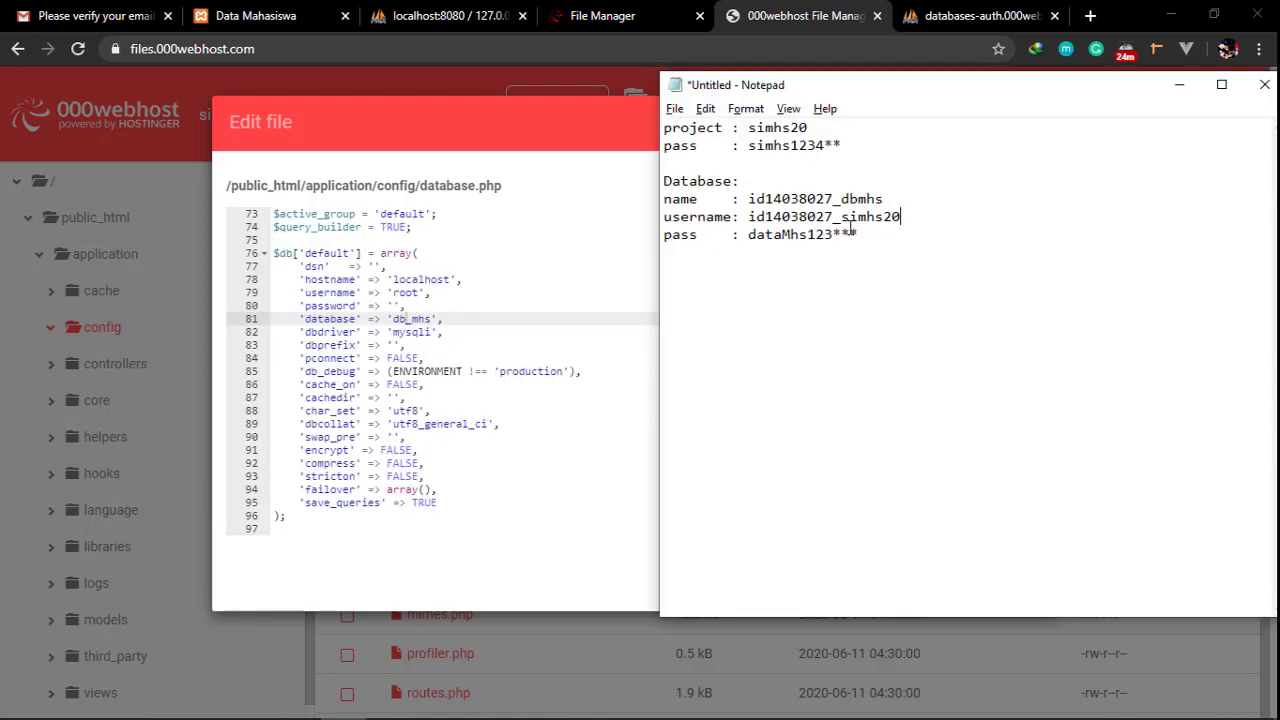
Replace the database name db_mhs with the hosted database name from the note
{"action": "left_click", "coordinate": [832, 218]}
{"action": "left_click_drag", "start_coordinate": [748, 199], "coordinate": [895, 199]}
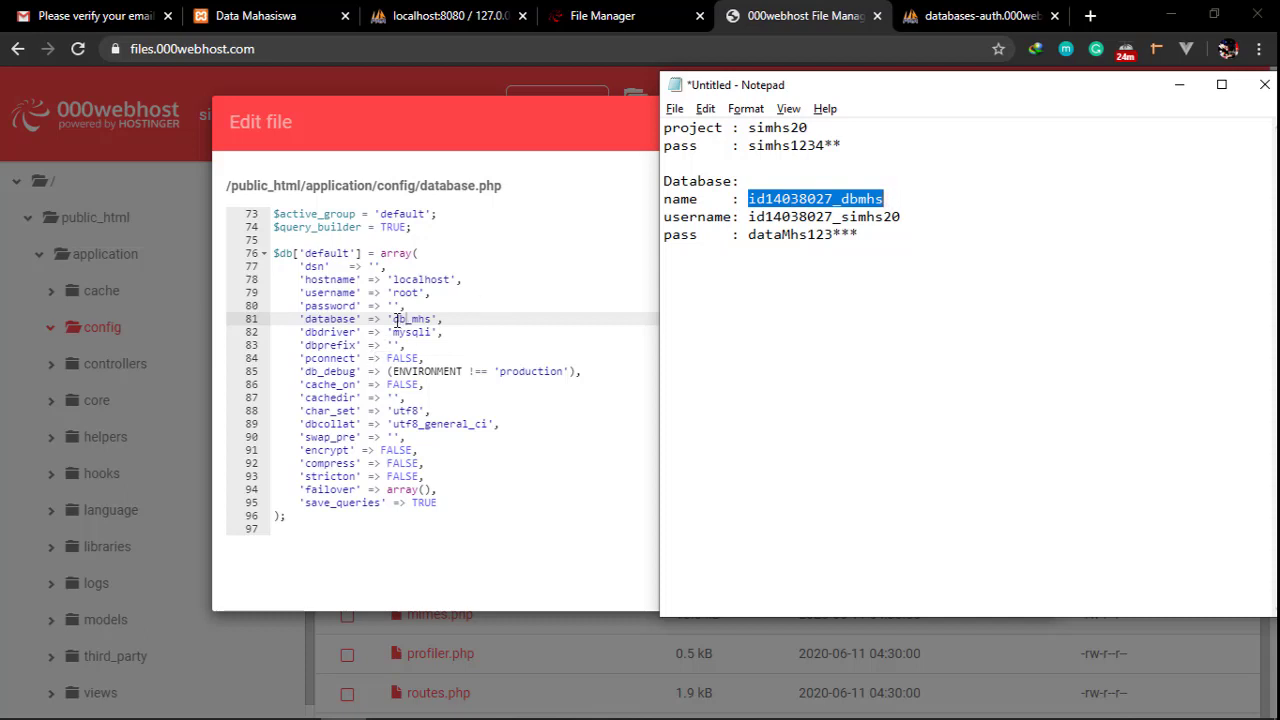
{"action": "left_click", "coordinate": [393, 318]}
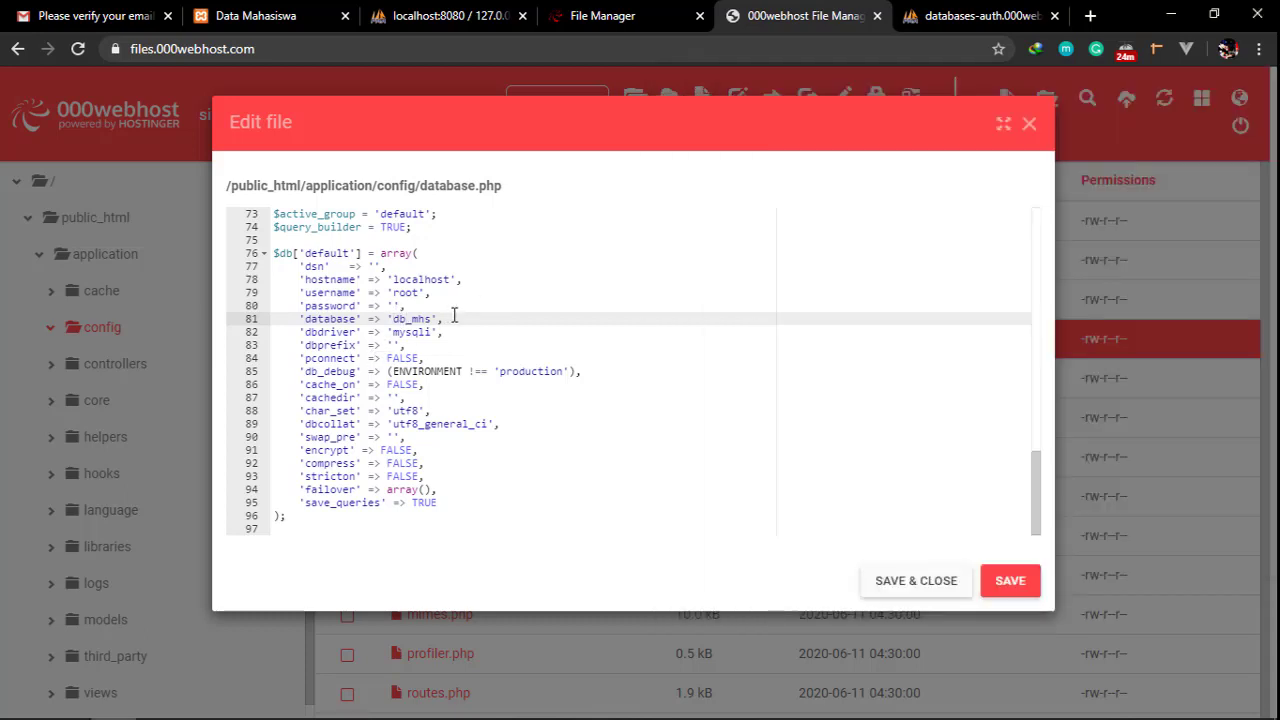
{"action": "key", "text": "shift+Right"}
{"action": "key", "text": "shift+Right"}
{"action": "key", "text": "shift+Right"}
{"action": "key", "text": "shift+Right"}
{"action": "key", "text": "shift+Right"}
{"action": "key", "text": "shift+Right"}
{"action": "type", "text": "id14038021_dbmhs"}
Replace the root username with the hosted database username
{"action": "key", "text": "alt+Tab"}
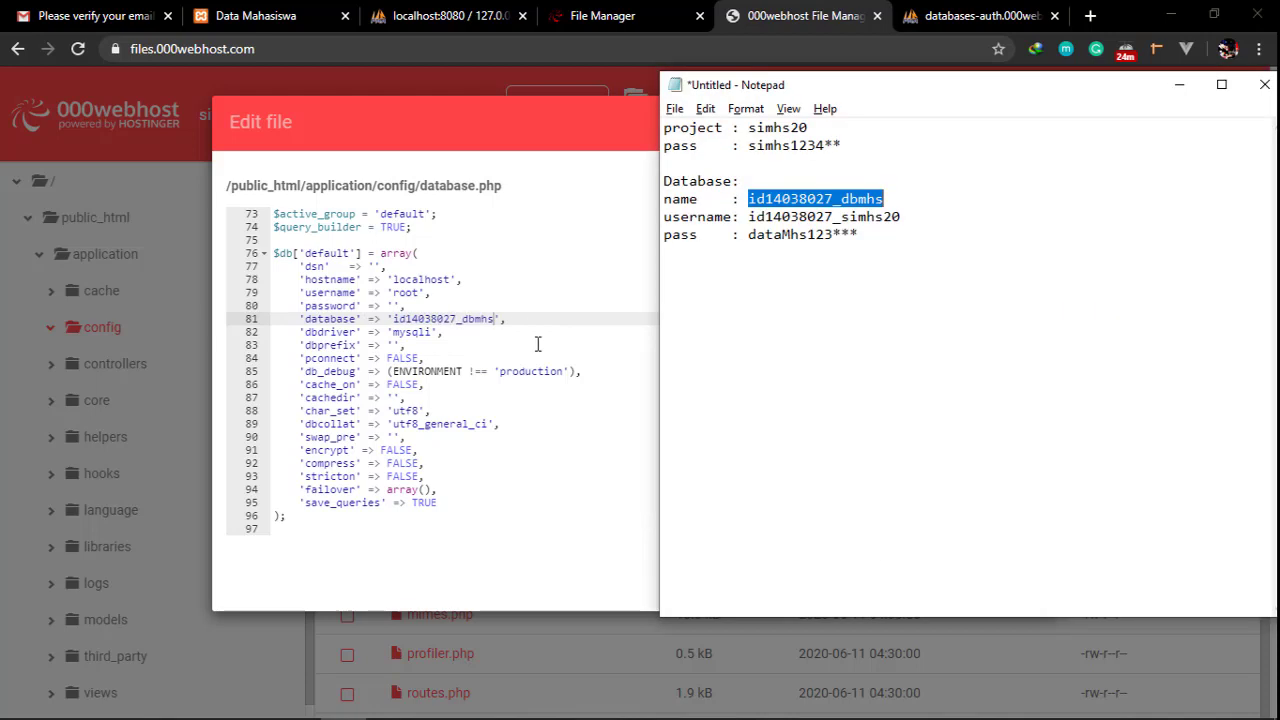
{"action": "left_click", "coordinate": [750, 216]}
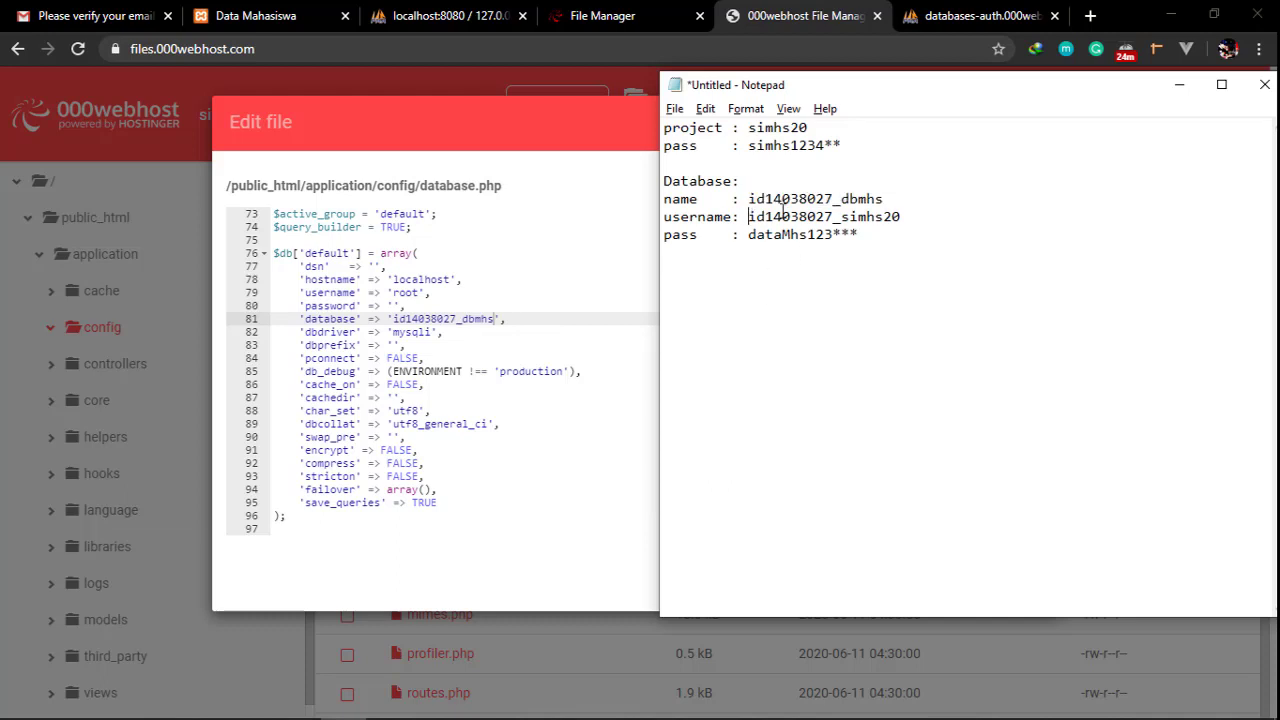
{"action": "double_click", "coordinate": [786, 214]}
{"action": "key", "text": "ctrl+c"}
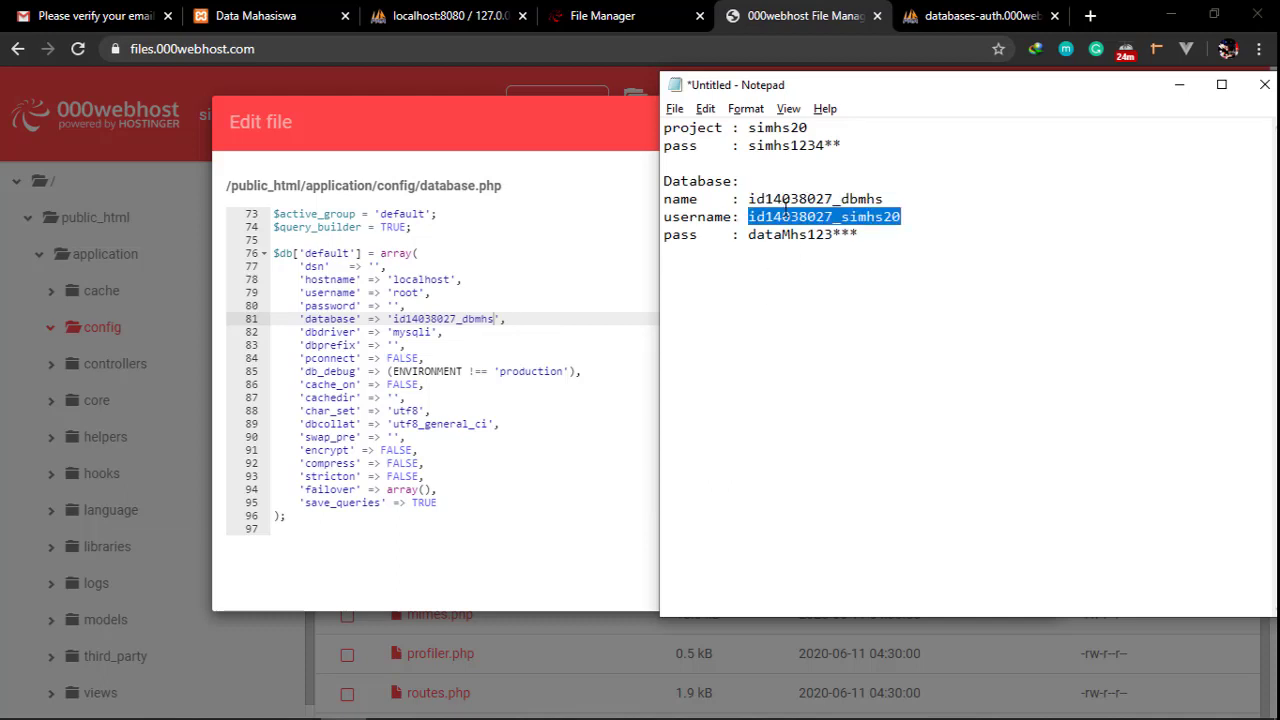
{"action": "left_click", "coordinate": [634, 366]}
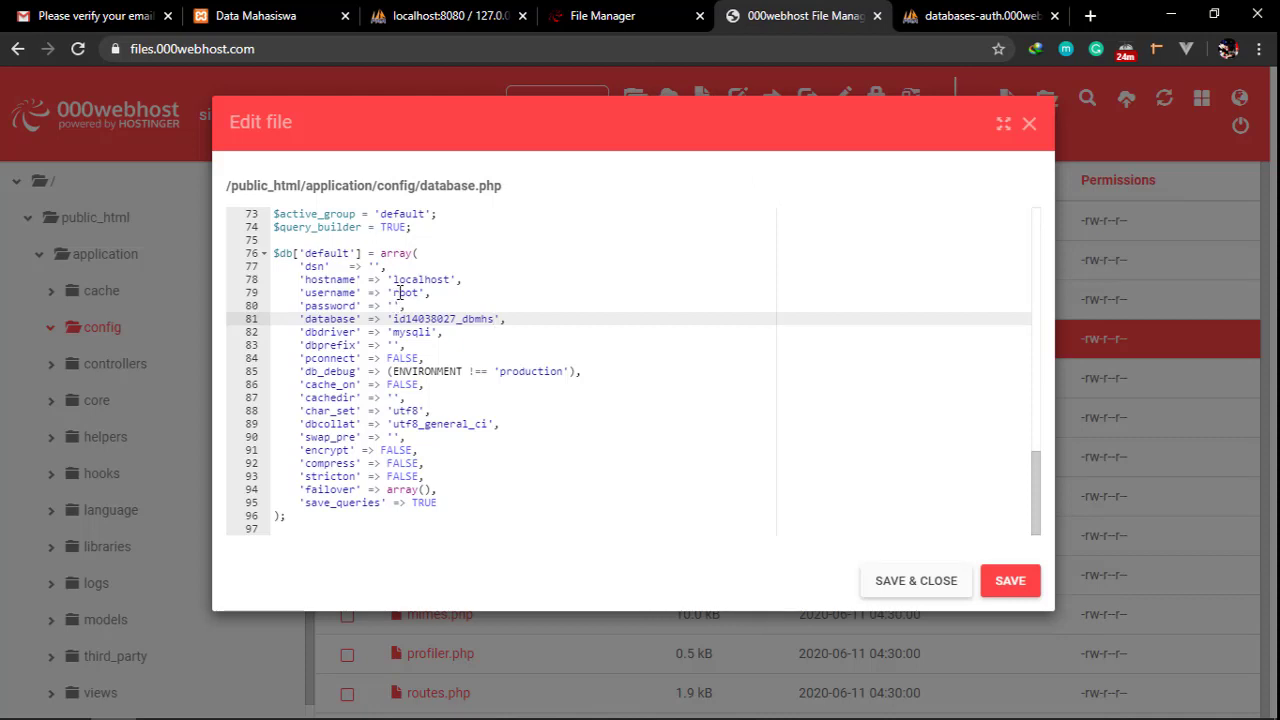
{"action": "left_click", "coordinate": [398, 292]}
{"action": "key", "text": "shift+Right"}
{"action": "key", "text": "shift+Right"}
{"action": "key", "text": "shift+Right"}
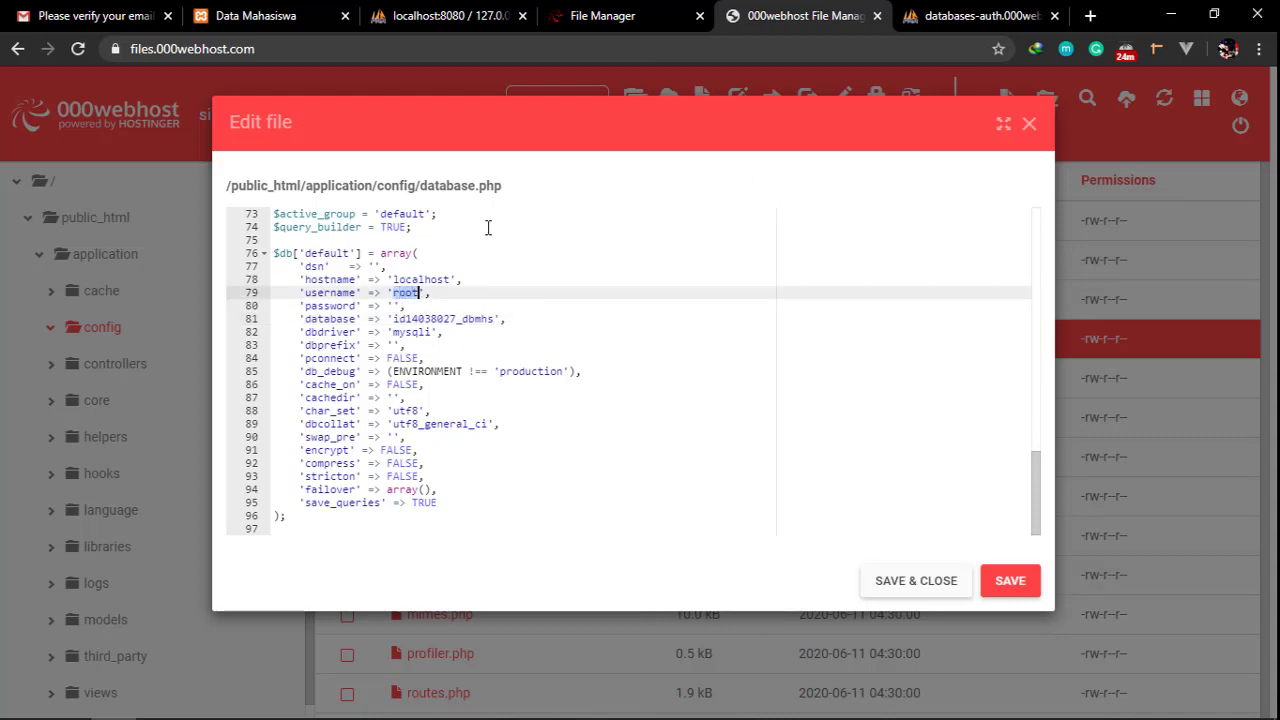
{"action": "key", "text": "ctrl+v"}
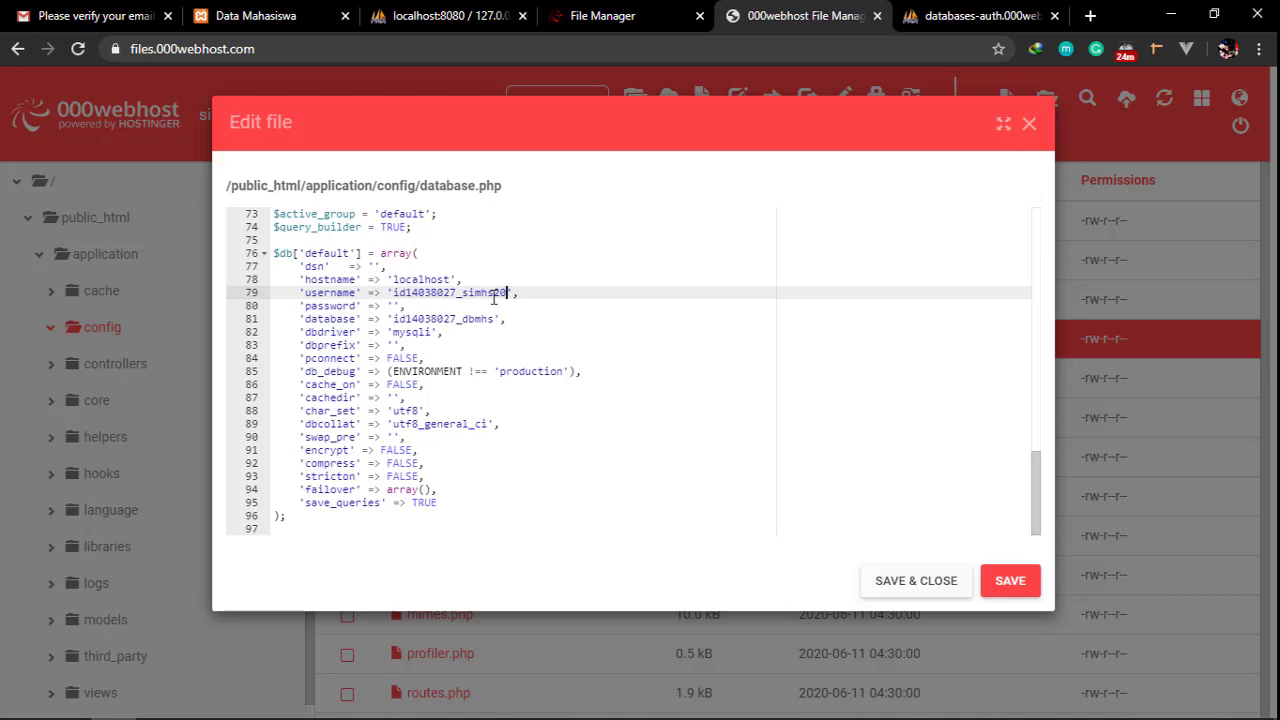
Paste the hosted database password into the empty password quotes on line 80
{"action": "key", "text": "alt+Tab"}
{"action": "left_click", "coordinate": [749, 234]}
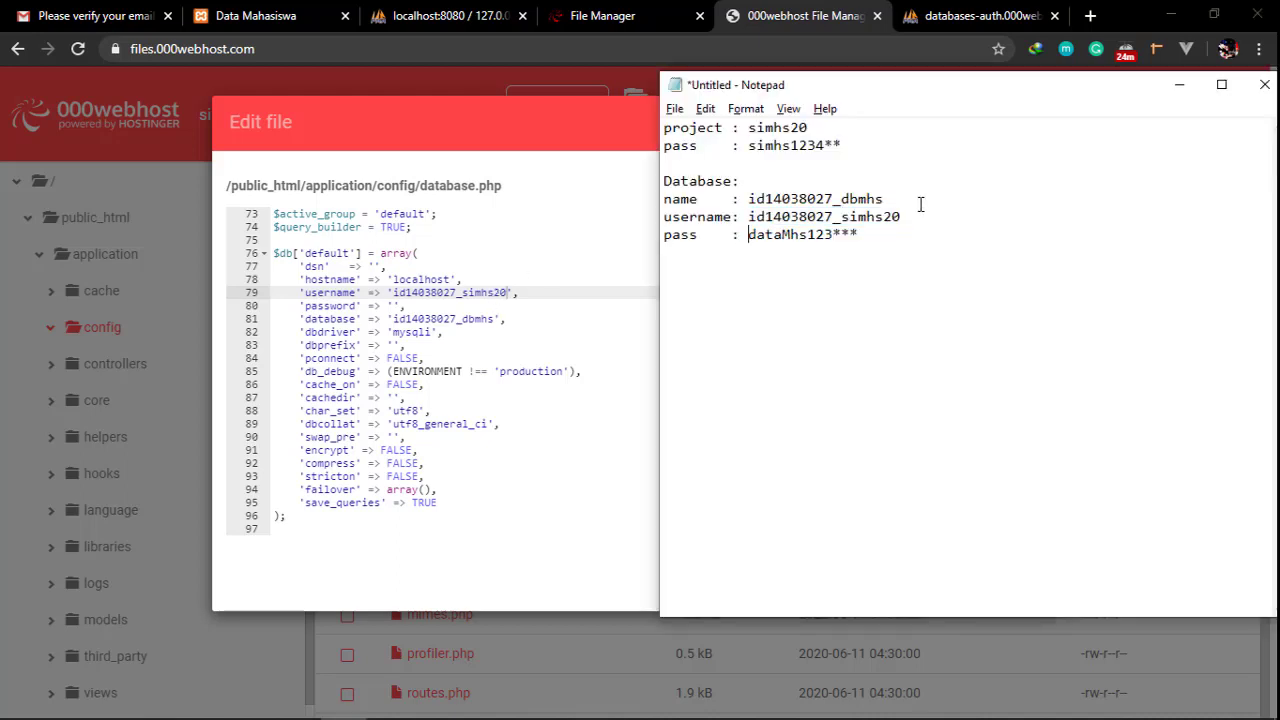
{"action": "key", "text": "shift+End"}
{"action": "key", "text": "ctrl+c"}
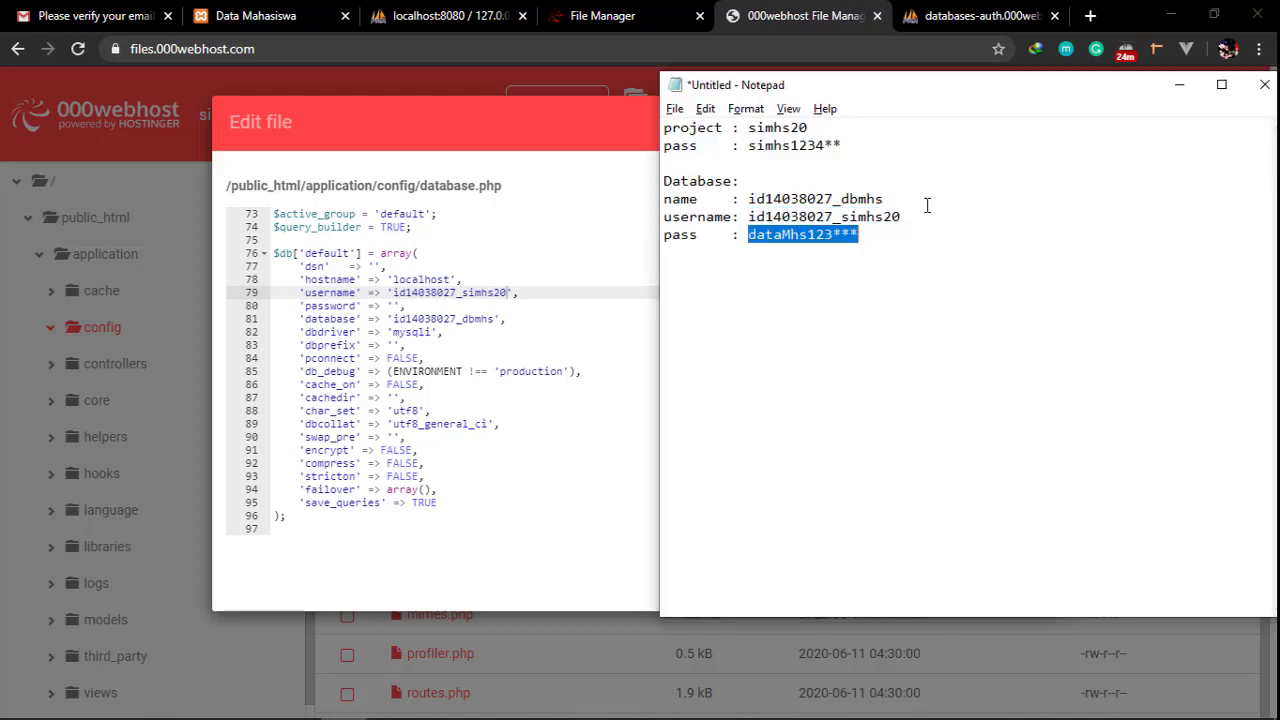
{"action": "key", "text": "alt+Tab"}
{"action": "left_click", "coordinate": [392, 305]}
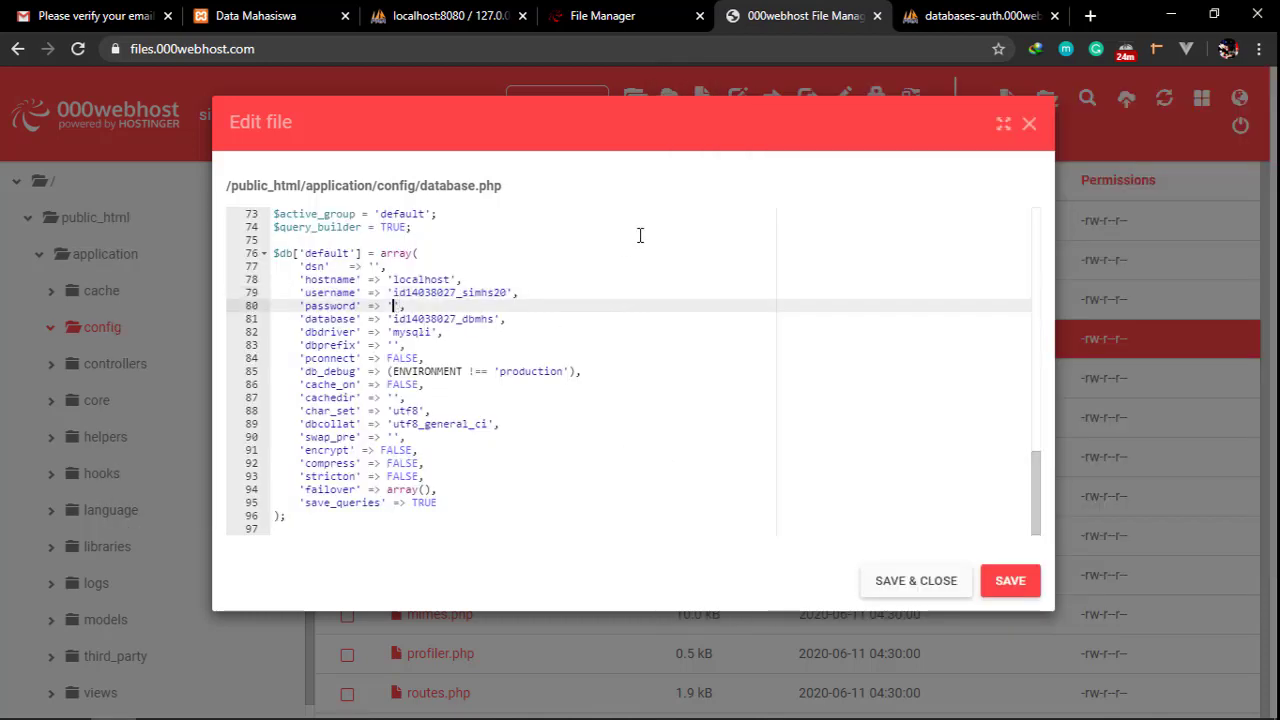
{"action": "key", "text": "ctrl+v"}
Check the credentials against the note, then save database.php and close the editor
{"action": "left_click", "coordinate": [1020, 588]}
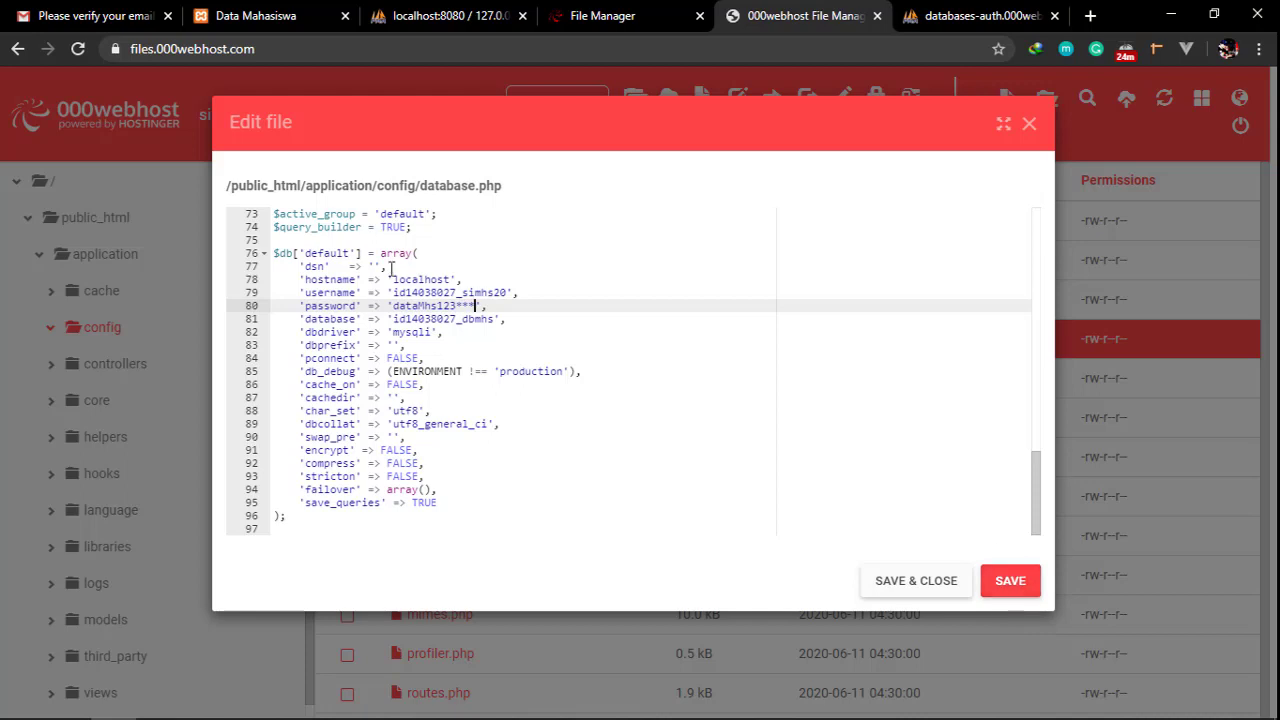
{"action": "left_click", "coordinate": [425, 292]}
{"action": "key", "text": "alt+Tab"}
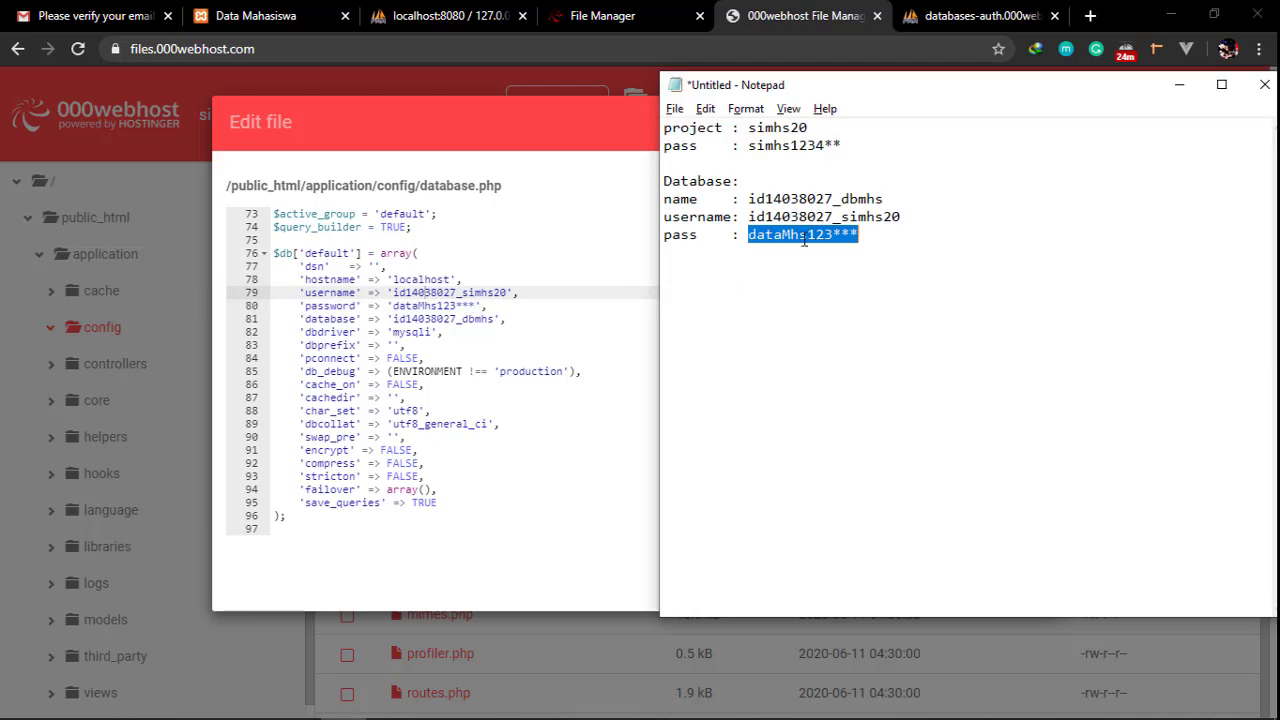
{"action": "left_click", "coordinate": [790, 216]}
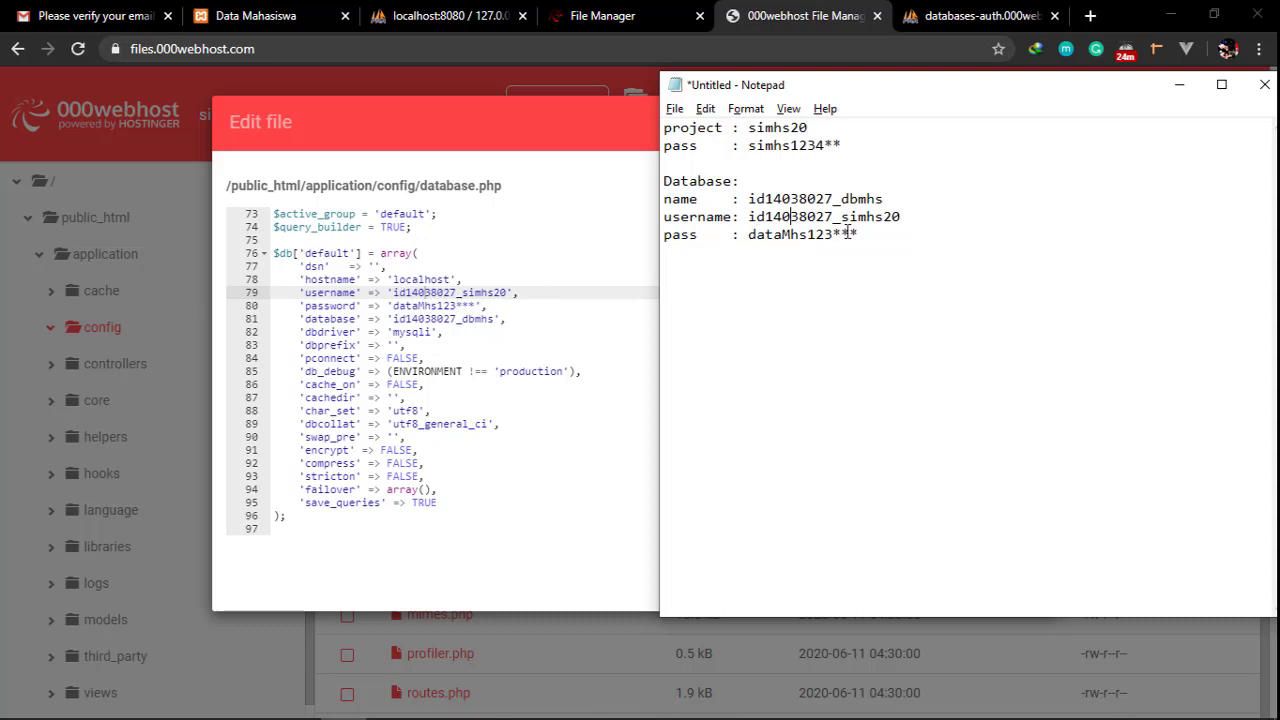
{"action": "left_click", "coordinate": [457, 305]}
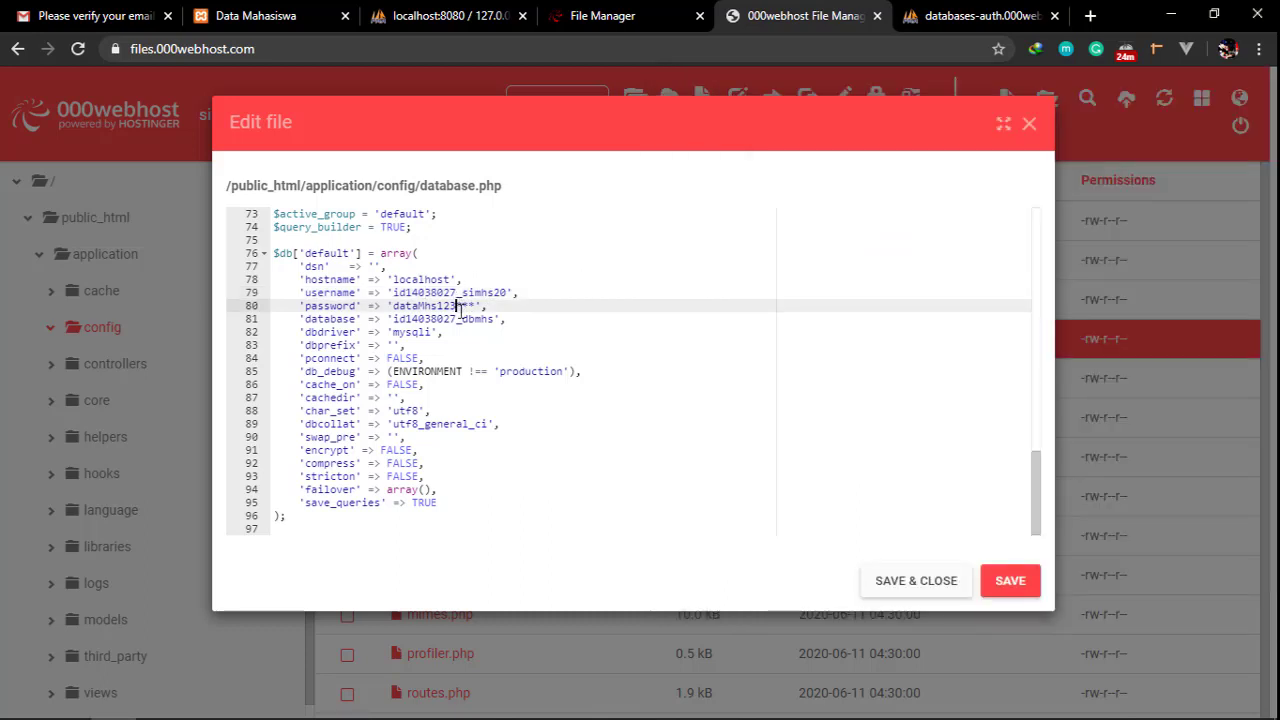
{"action": "key", "text": "alt+Tab"}
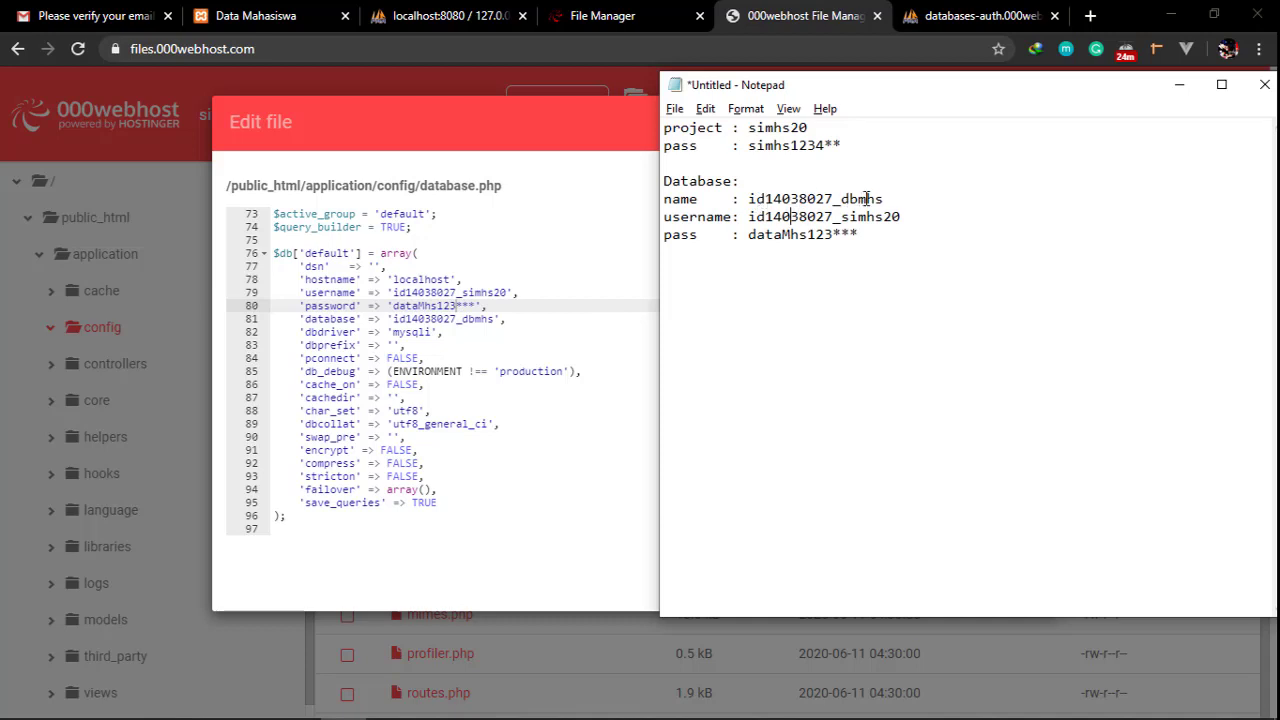
{"action": "left_click", "coordinate": [510, 316]}
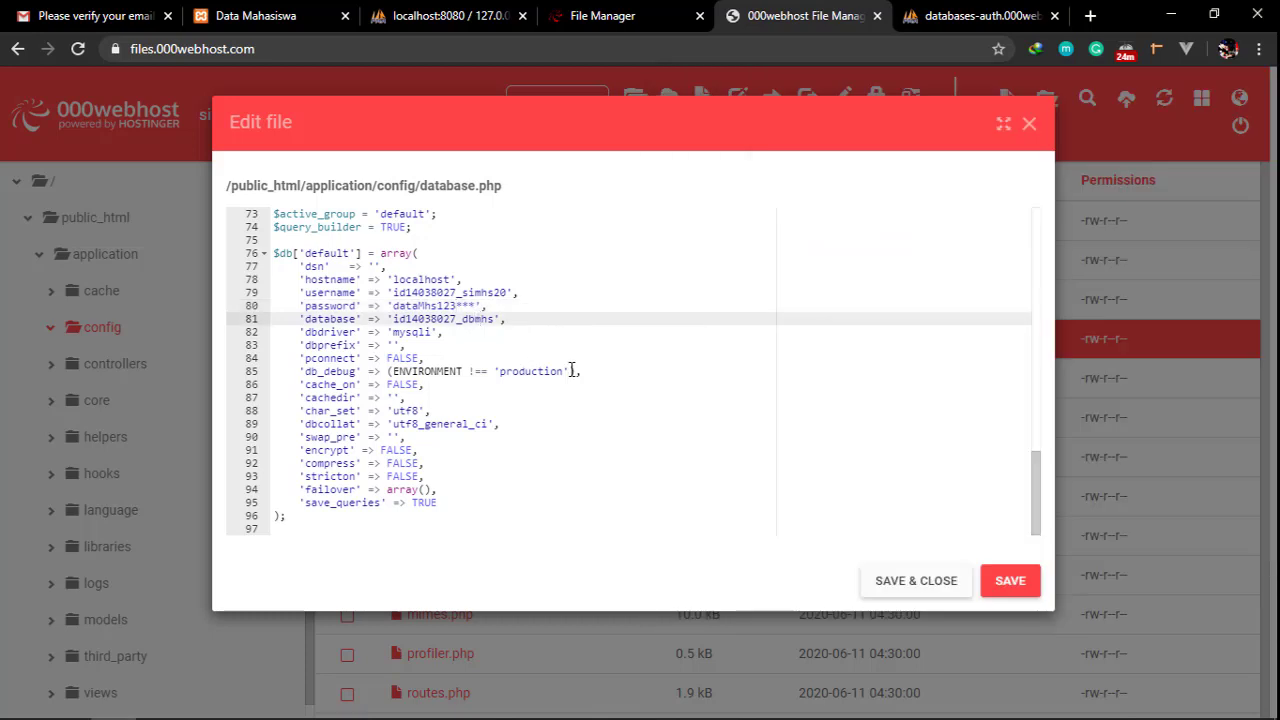
{"action": "left_click", "coordinate": [1005, 580]}
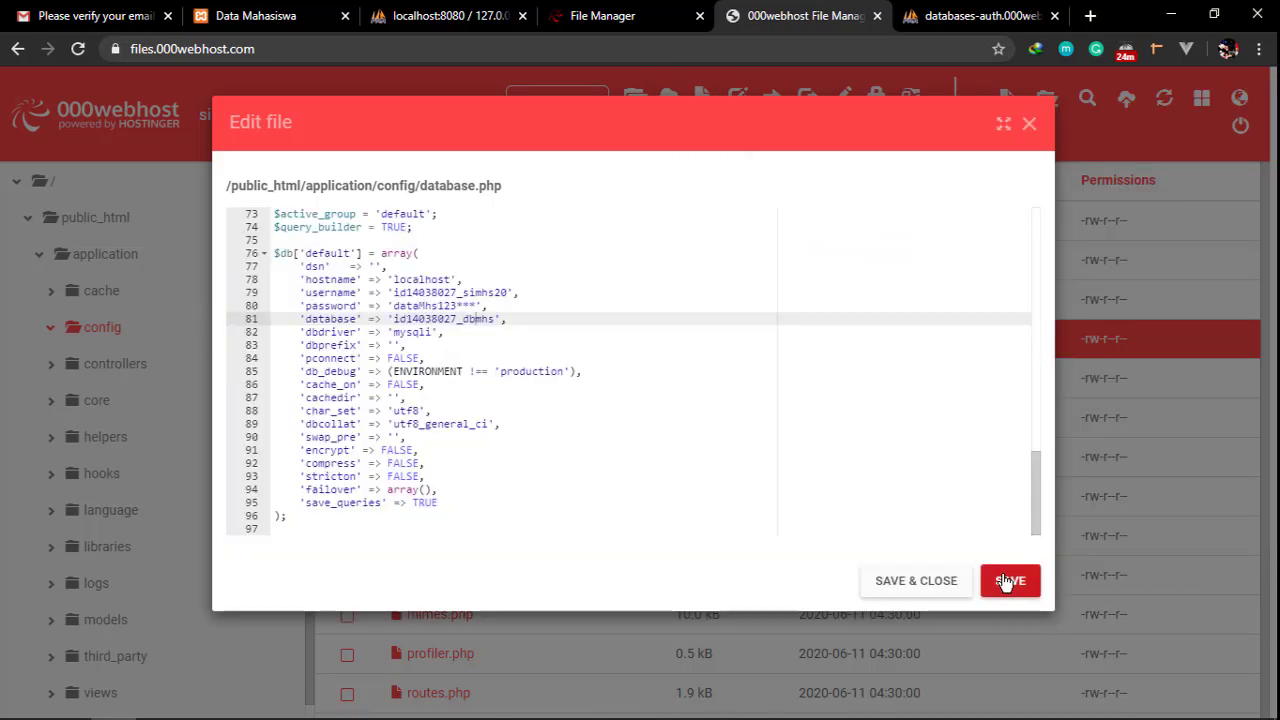
{"action": "left_click", "coordinate": [933, 590]}
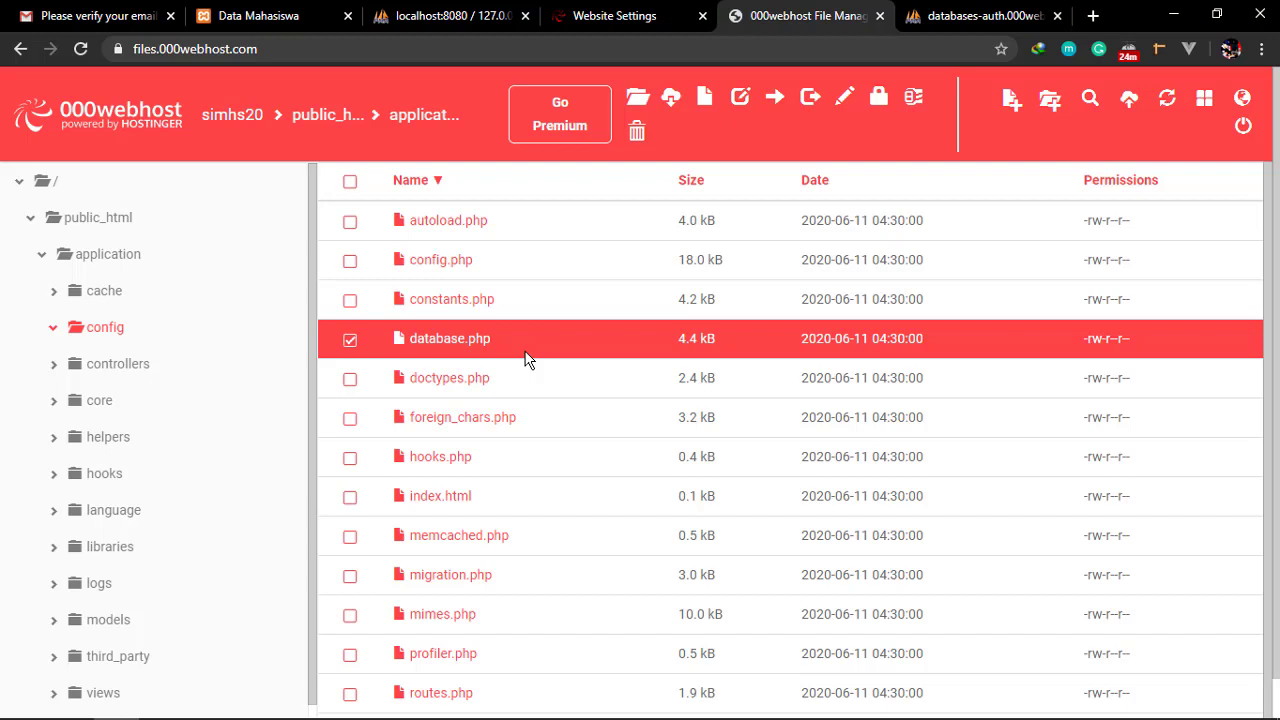
Open config.php for editing and select the localhost address in base_url on line 26
{"action": "left_click", "coordinate": [483, 261]}
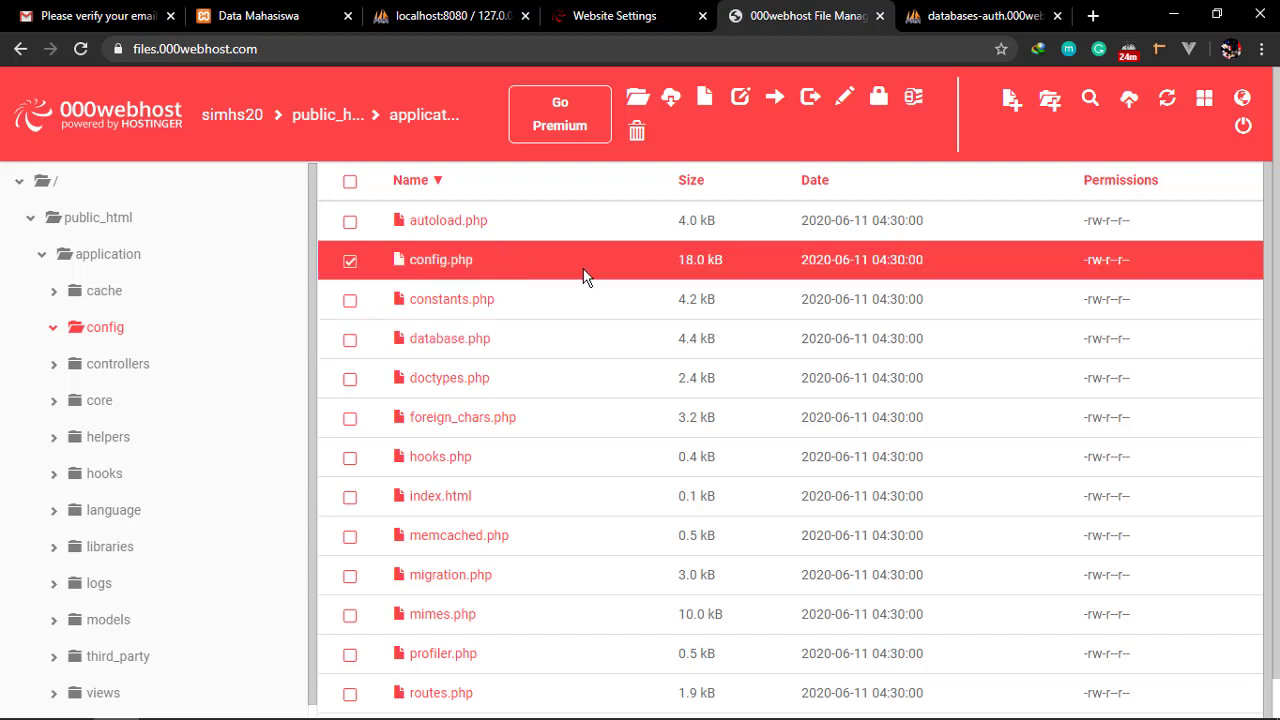
{"action": "left_click", "coordinate": [838, 100]}
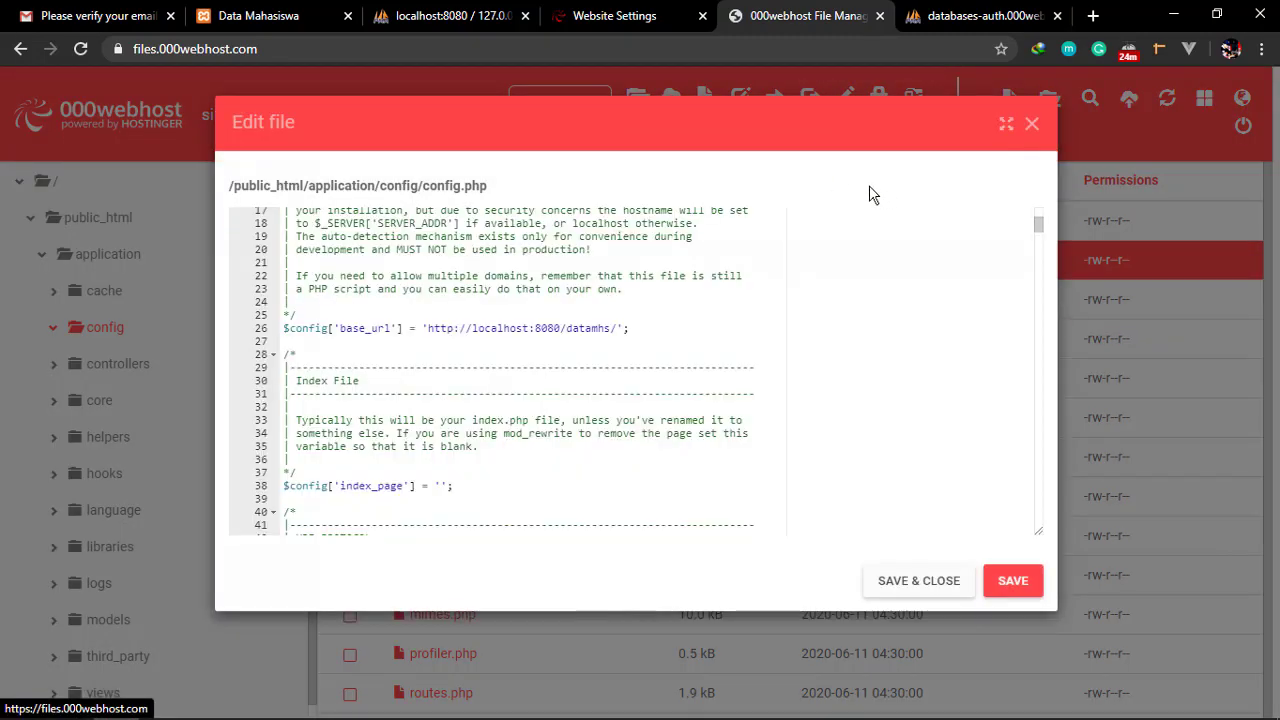
{"action": "left_click", "coordinate": [535, 331]}
{"action": "left_click_drag", "start_coordinate": [426, 328], "coordinate": [618, 328]}
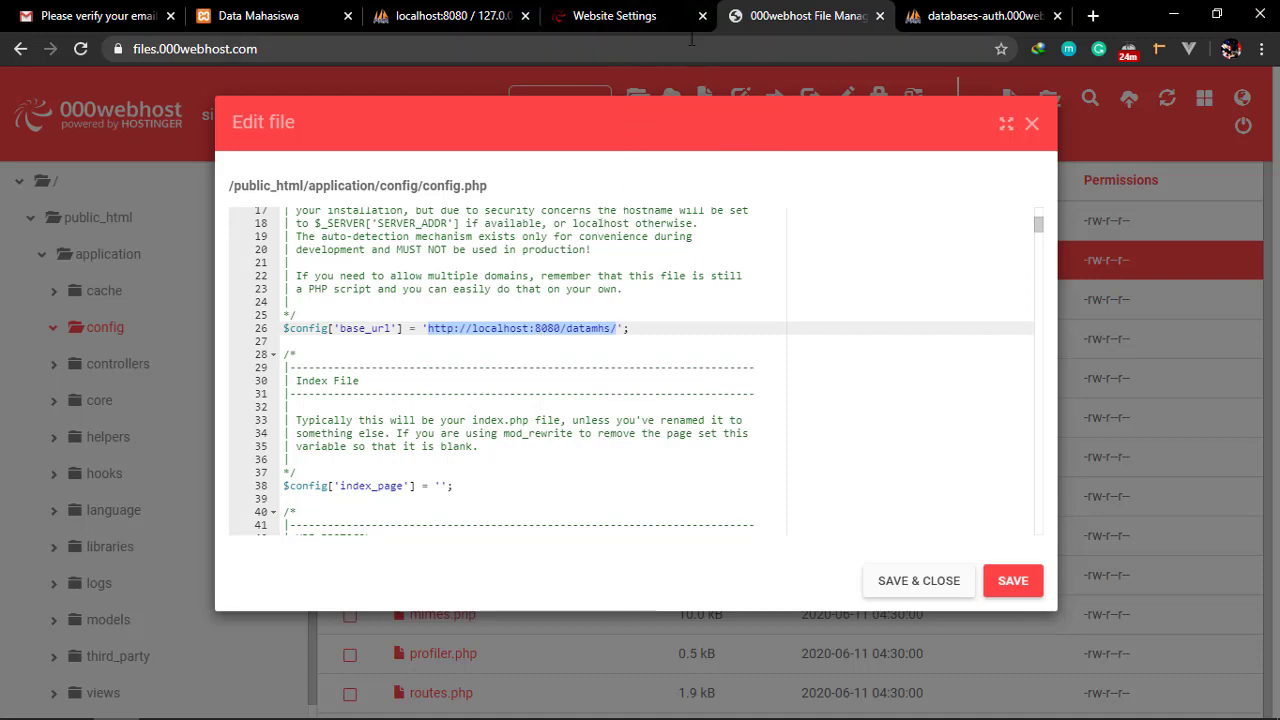
{"action": "left_click", "coordinate": [666, 24]}
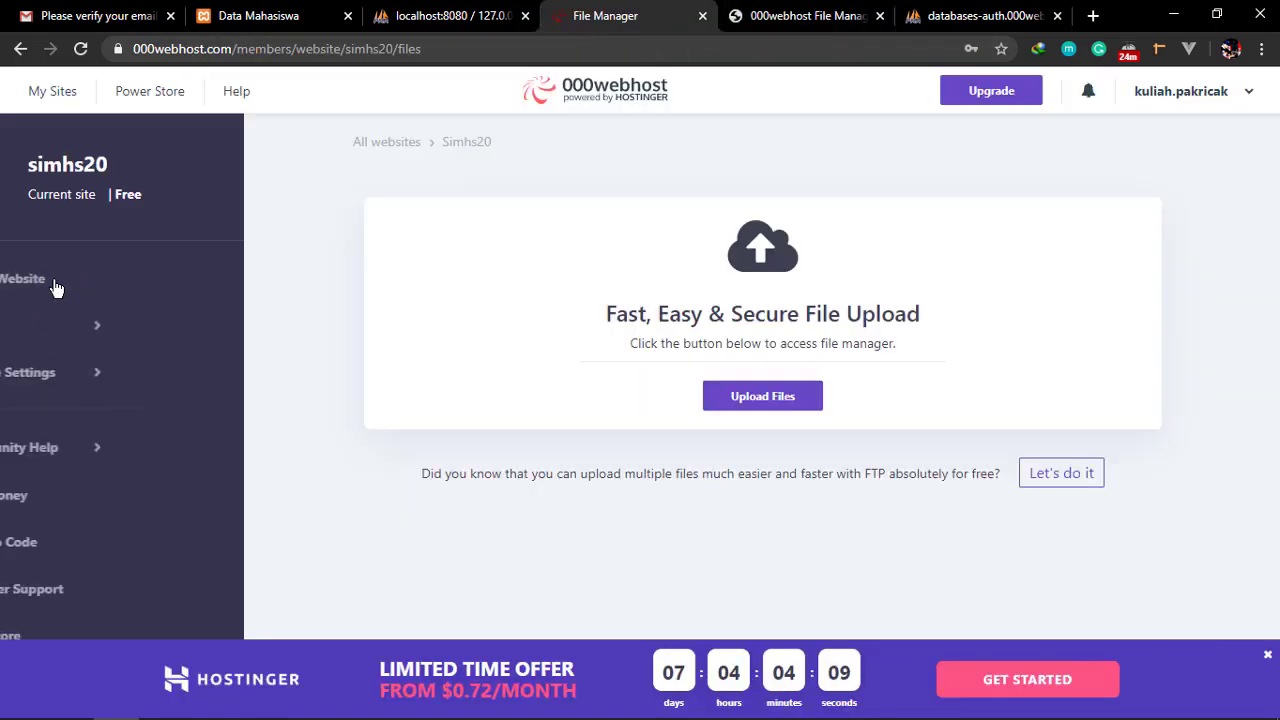
Copy the site address simhs20.000webhostapp.com from the Website Settings page
{"action": "left_click", "coordinate": [74, 379]}
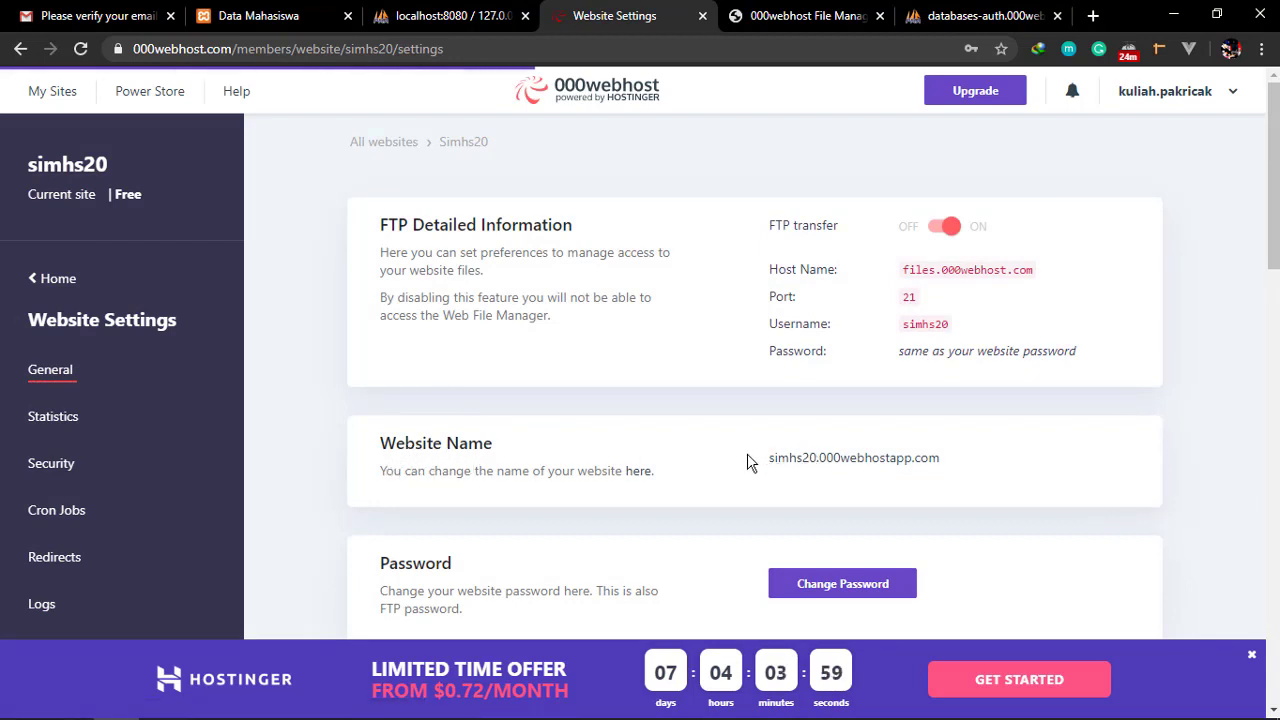
{"action": "left_click_drag", "start_coordinate": [752, 465], "coordinate": [954, 468]}
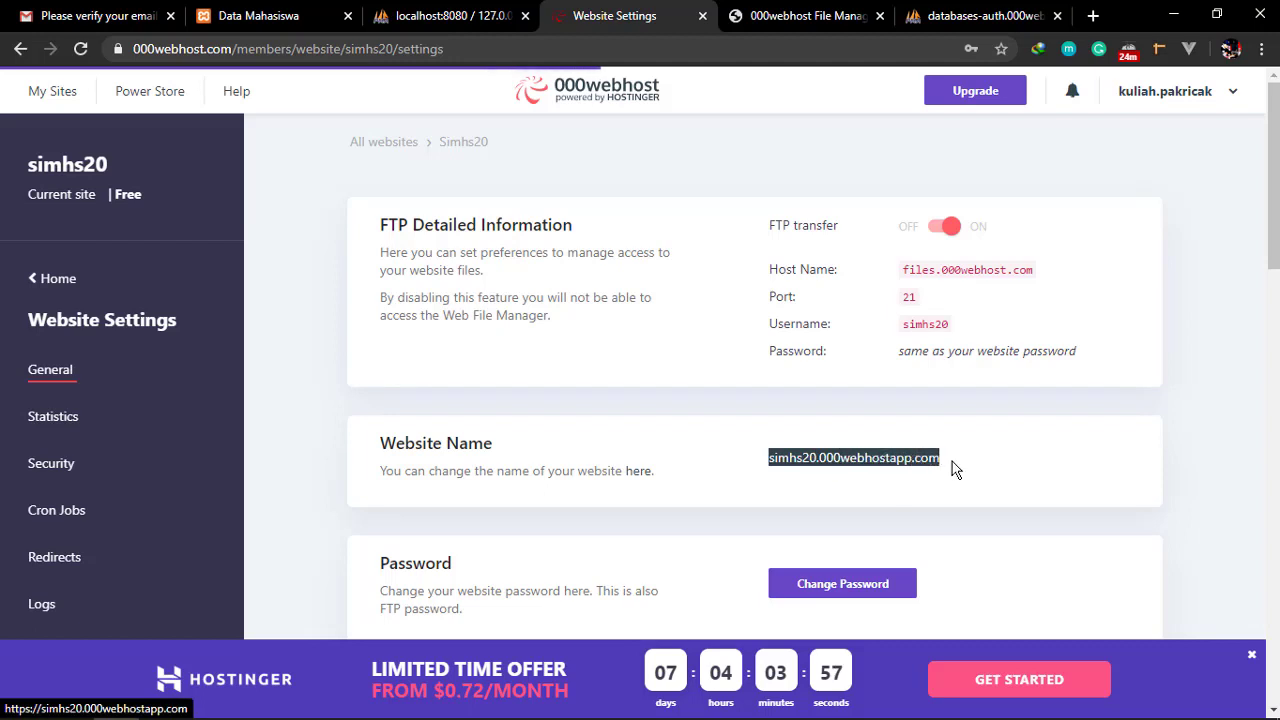
{"action": "right_click", "coordinate": [866, 463]}
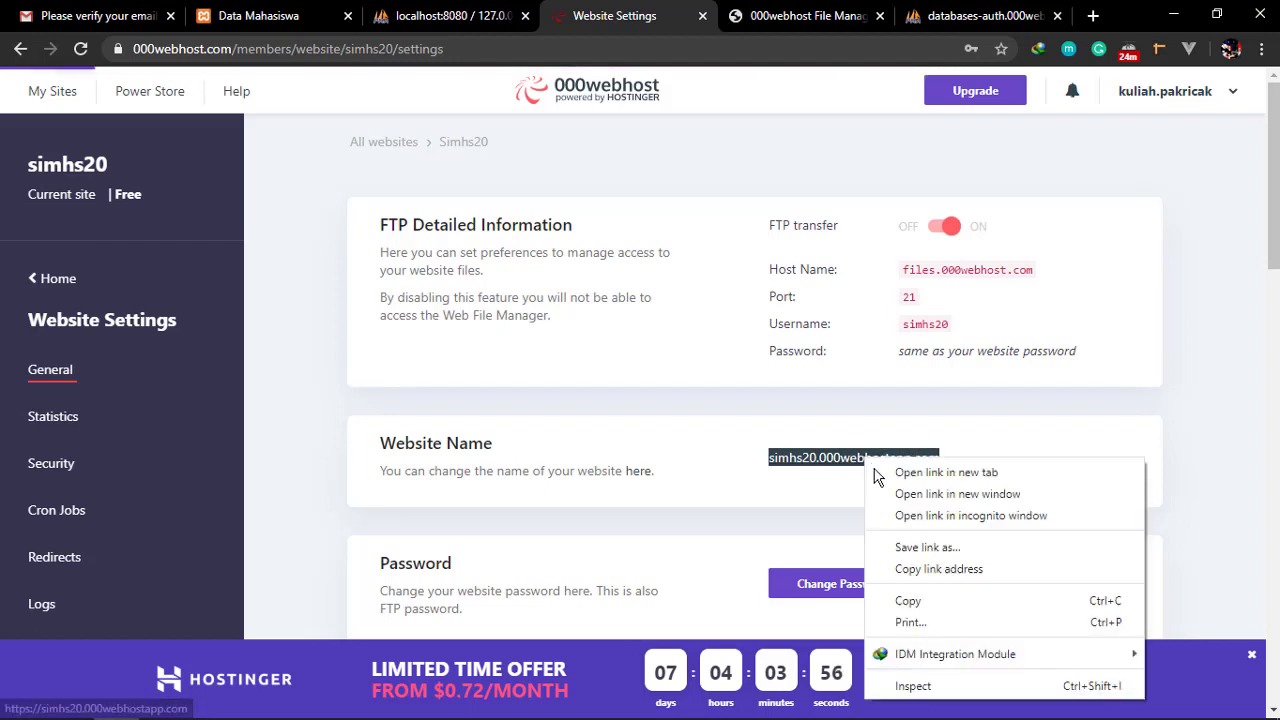
{"action": "left_click", "coordinate": [916, 572]}
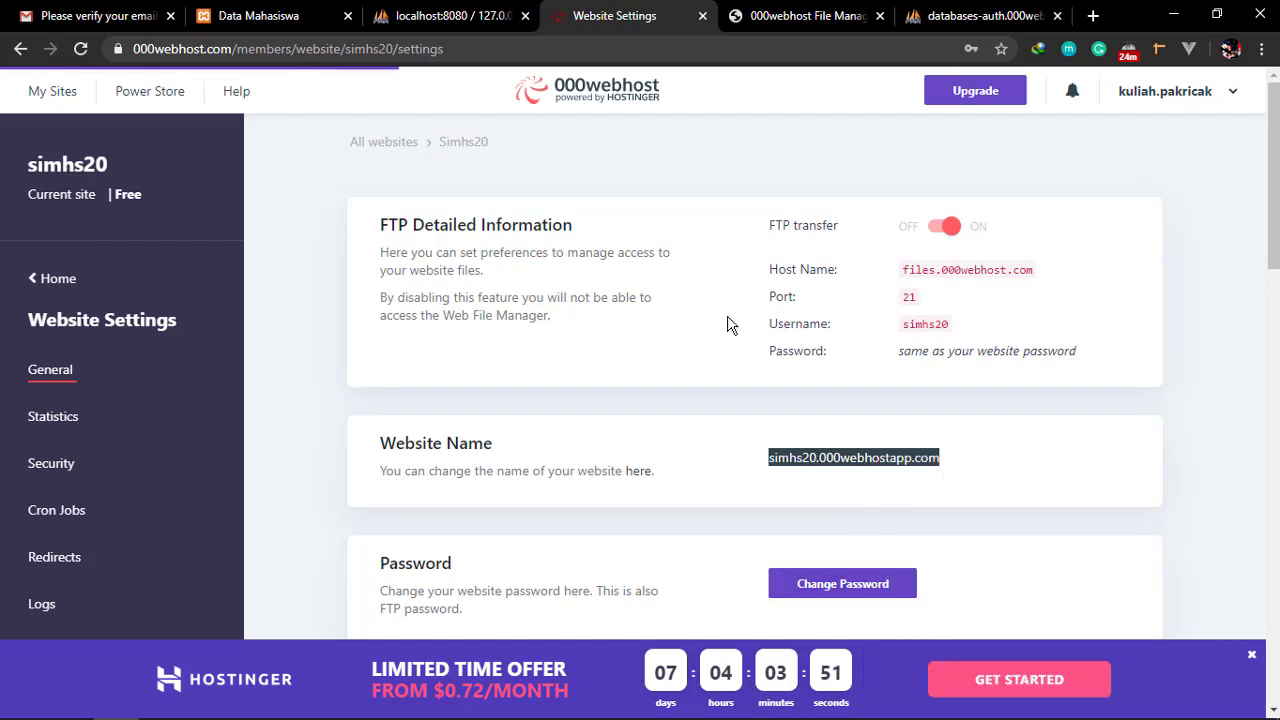
Paste the site address into config.php's base_url on line 26 and review its parts
{"action": "left_click", "coordinate": [790, 16]}
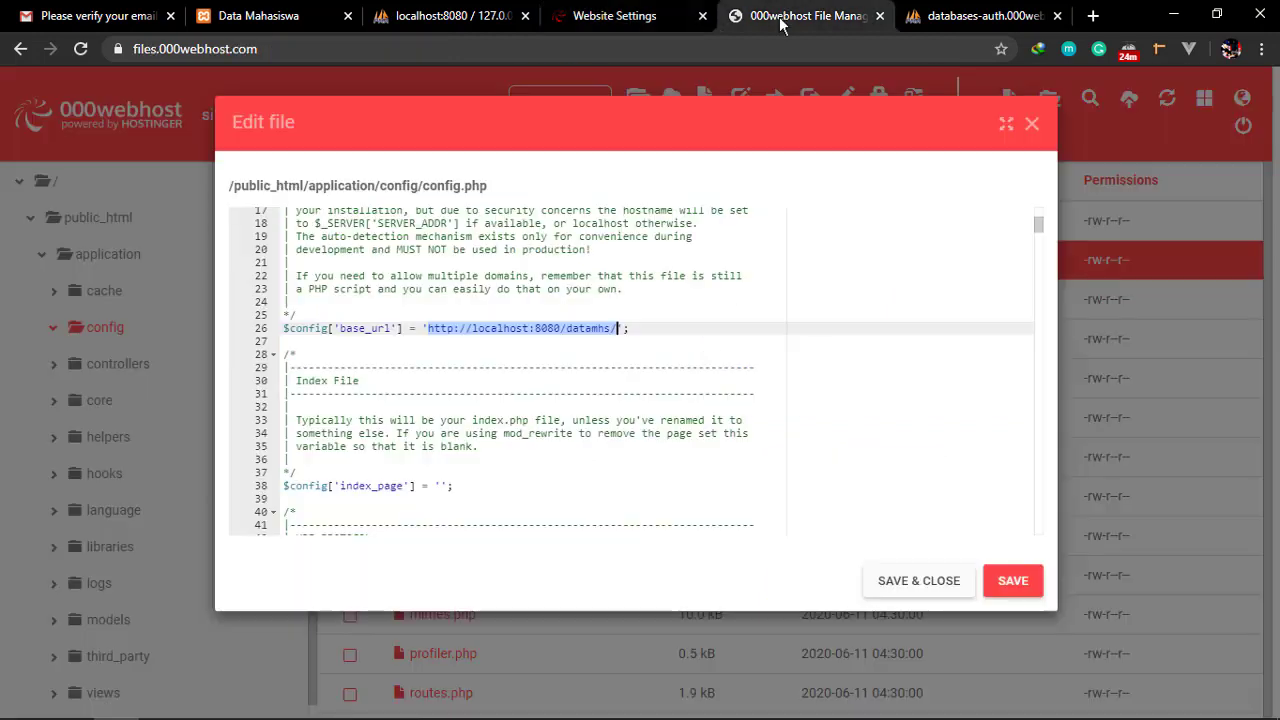
{"action": "key", "text": "ctrl+v"}
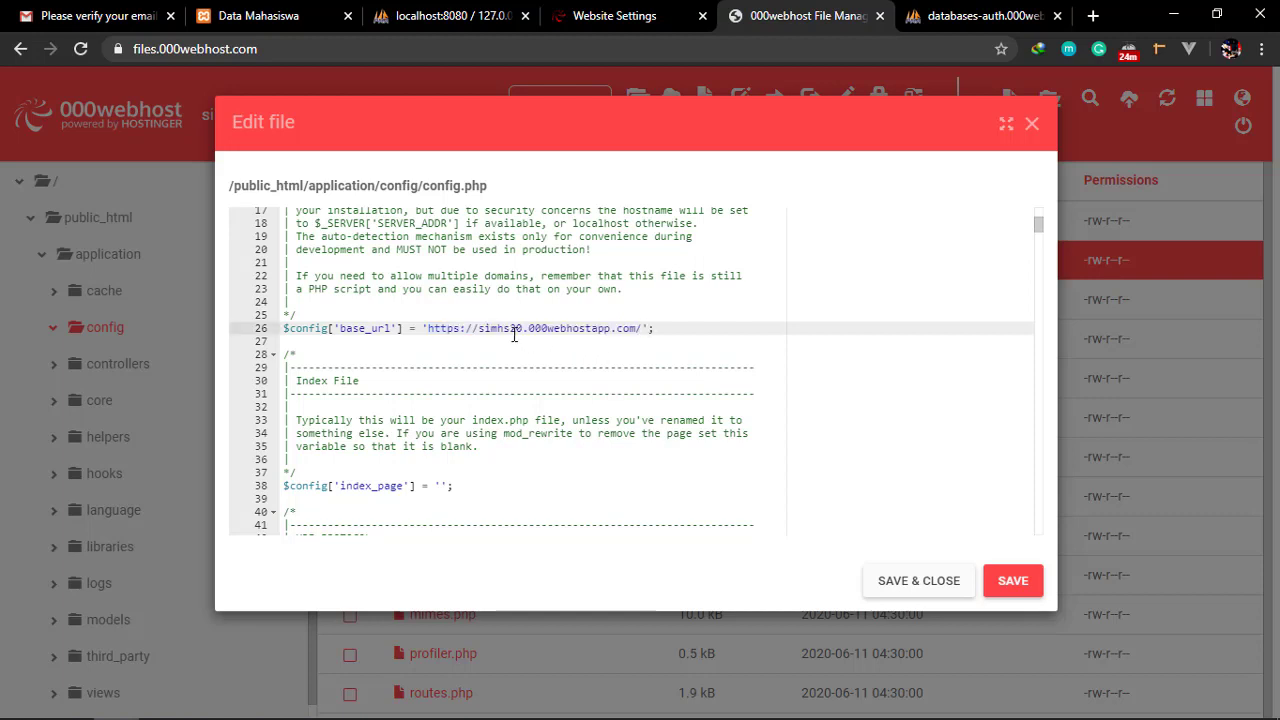
{"action": "left_click", "coordinate": [467, 328], "text": "shift"}
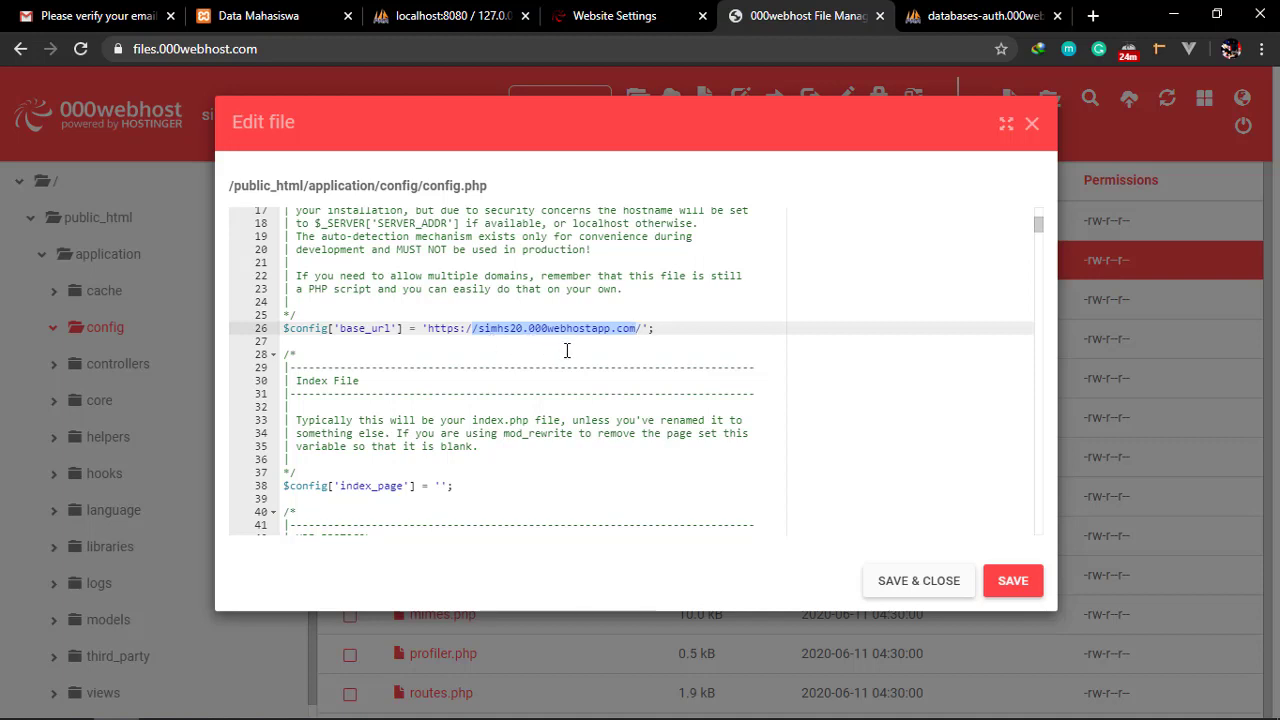
{"action": "left_click", "coordinate": [566, 351]}
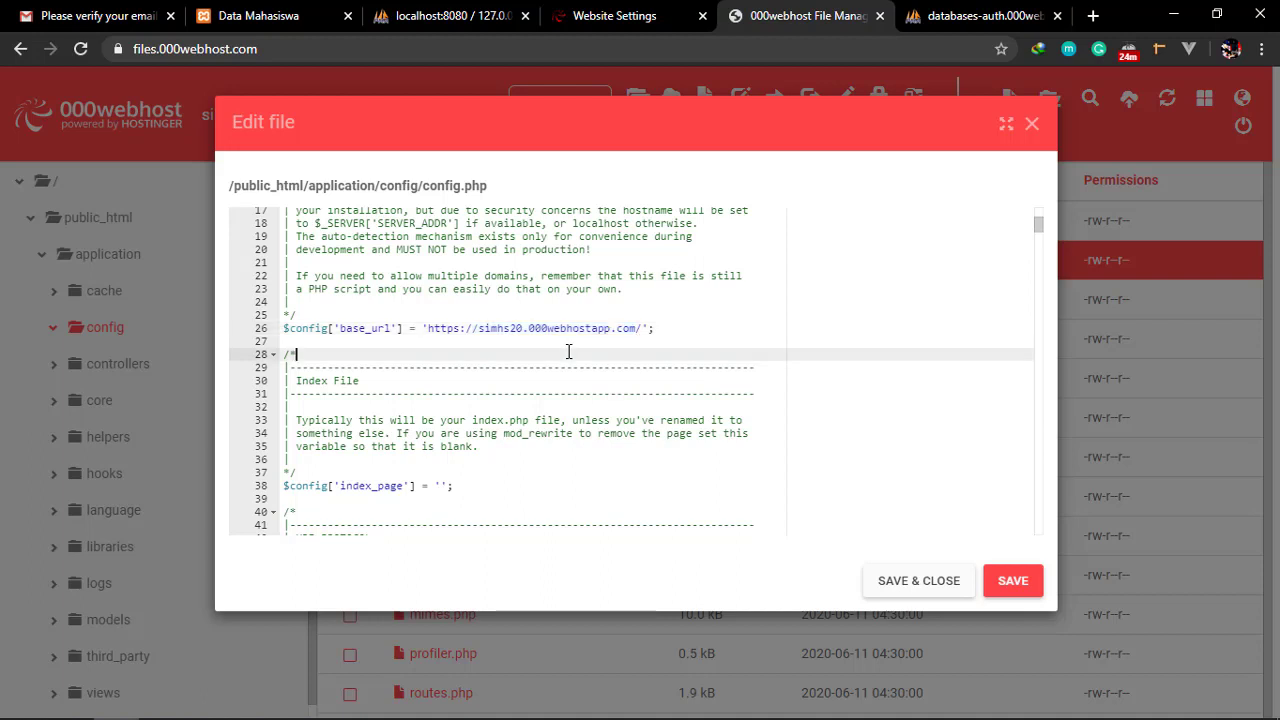
{"action": "left_click_drag", "start_coordinate": [528, 328], "coordinate": [648, 328]}
{"action": "double_click", "coordinate": [509, 330]}
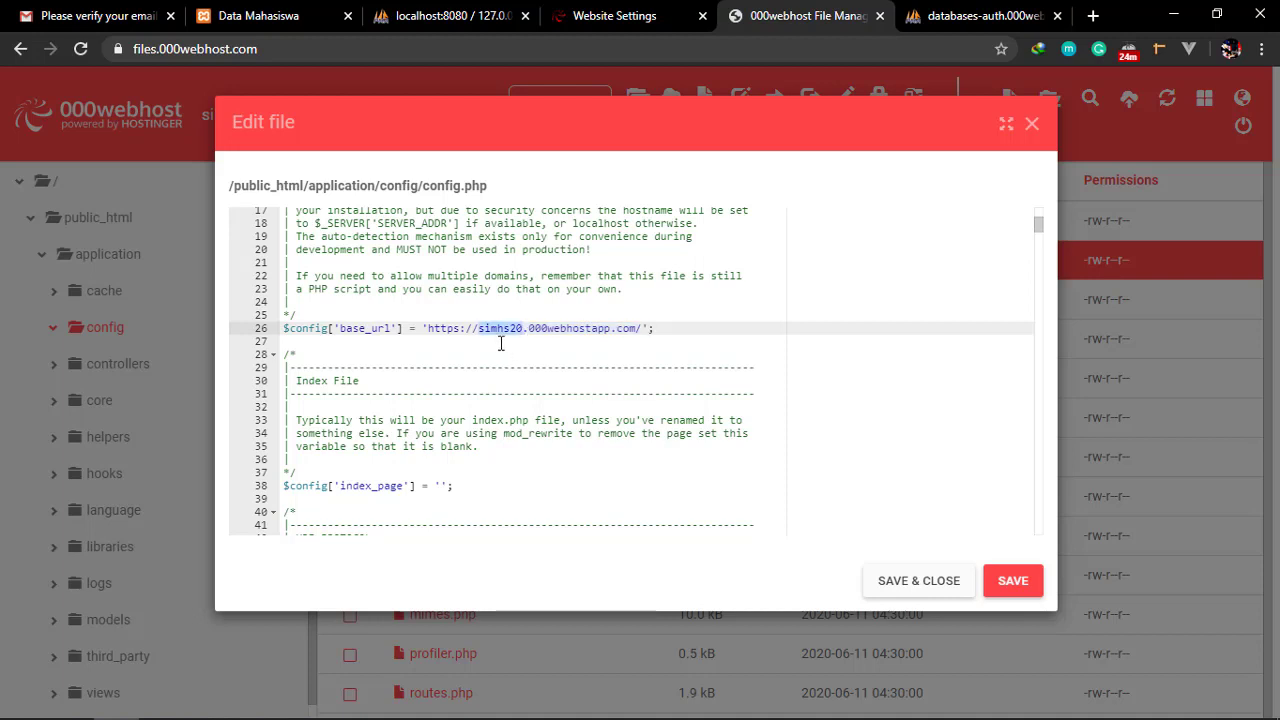
{"action": "left_click", "coordinate": [487, 341]}
{"action": "left_click", "coordinate": [478, 352]}
{"action": "left_click_drag", "start_coordinate": [498, 333], "coordinate": [523, 331]}
{"action": "left_click_drag", "start_coordinate": [529, 328], "coordinate": [617, 330]}
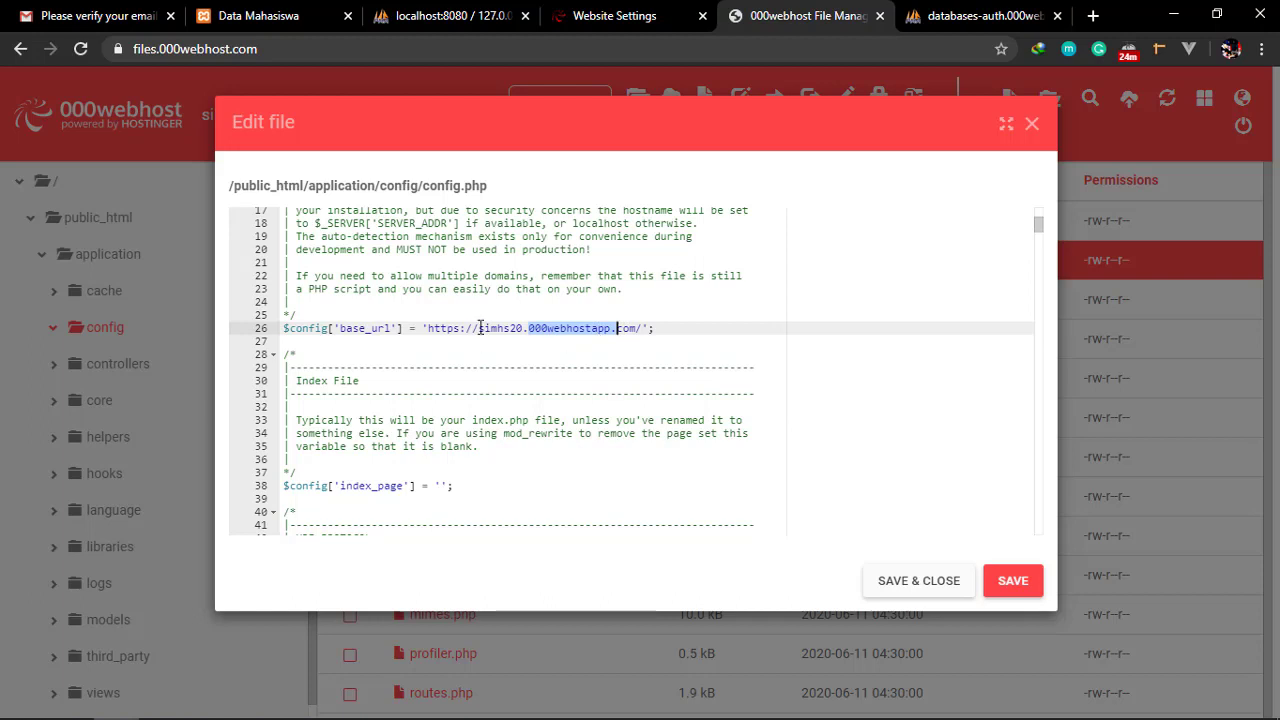
{"action": "left_click_drag", "start_coordinate": [479, 328], "coordinate": [523, 328]}
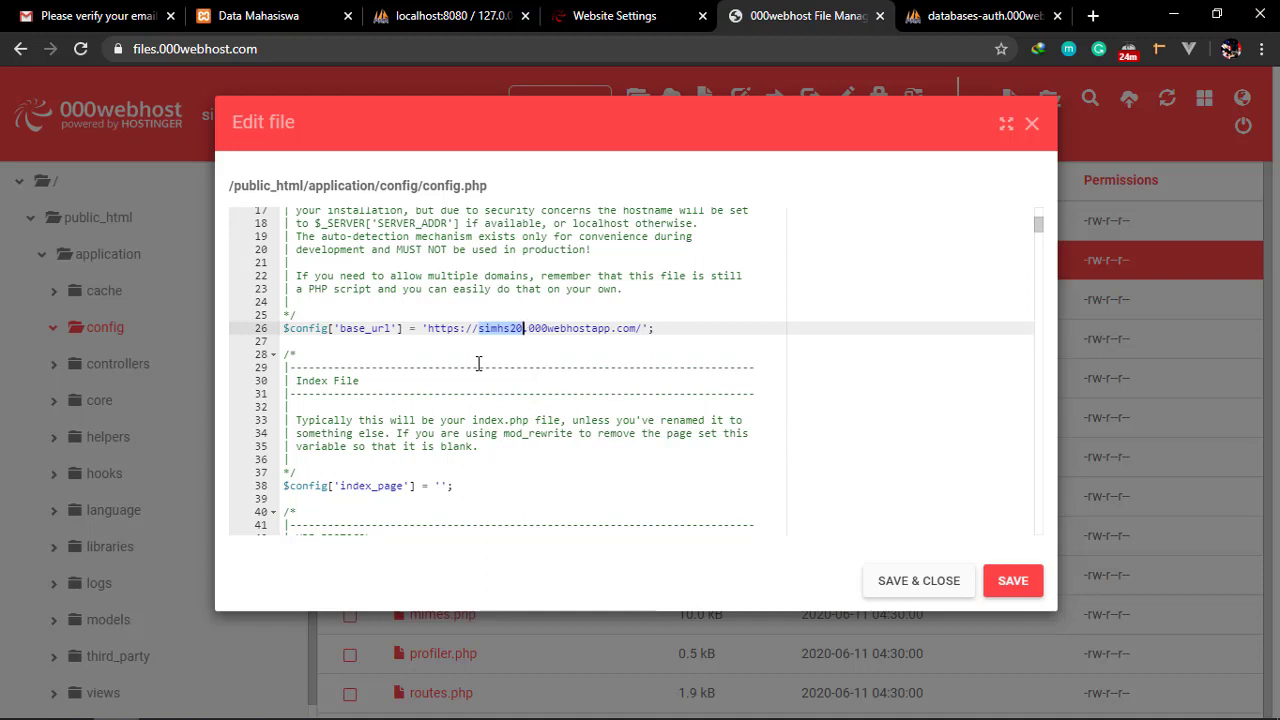
{"action": "left_click", "coordinate": [564, 386]}
{"action": "left_click", "coordinate": [443, 325]}
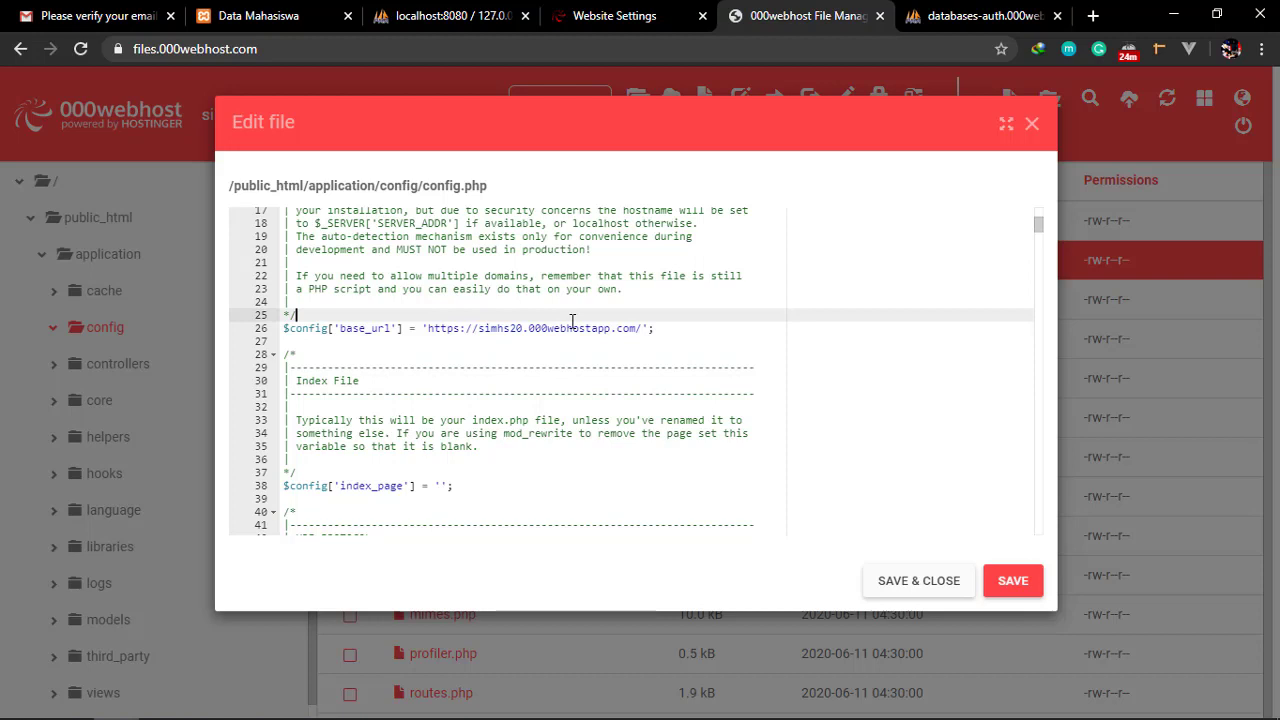
{"action": "double_click", "coordinate": [596, 328]}
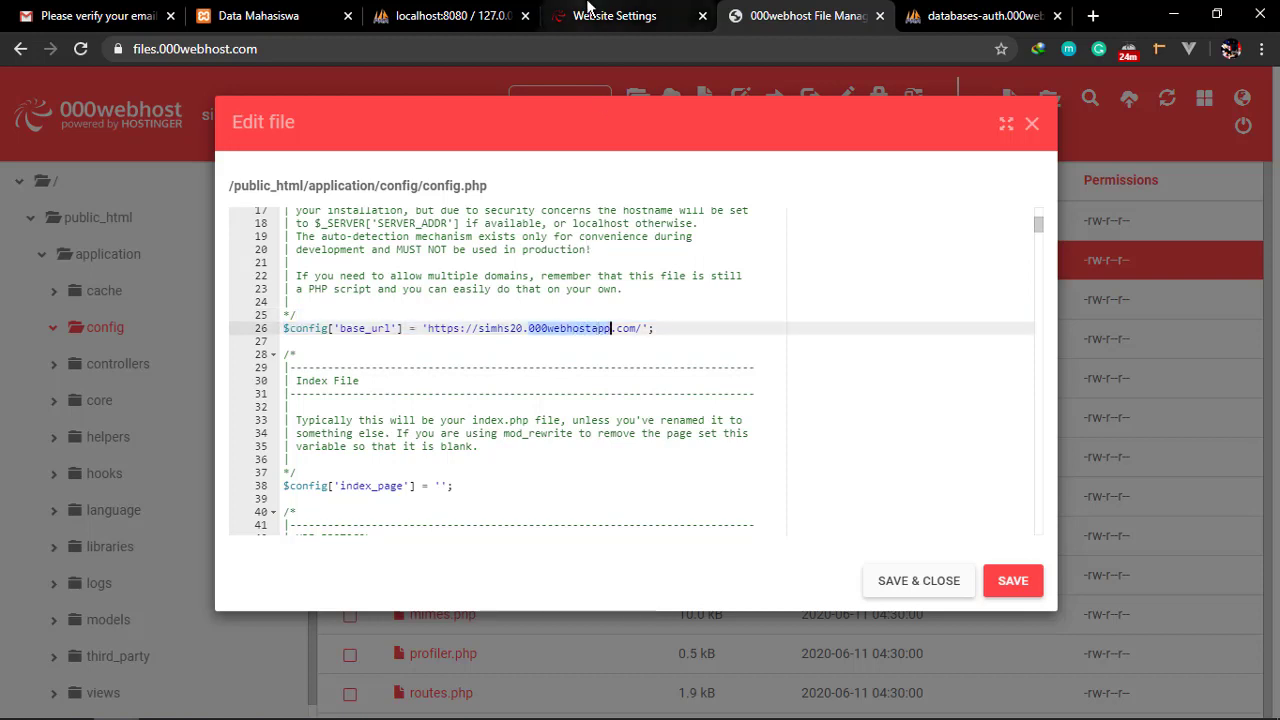
Compare with the website settings page and save config.php
{"action": "left_click", "coordinate": [614, 15]}
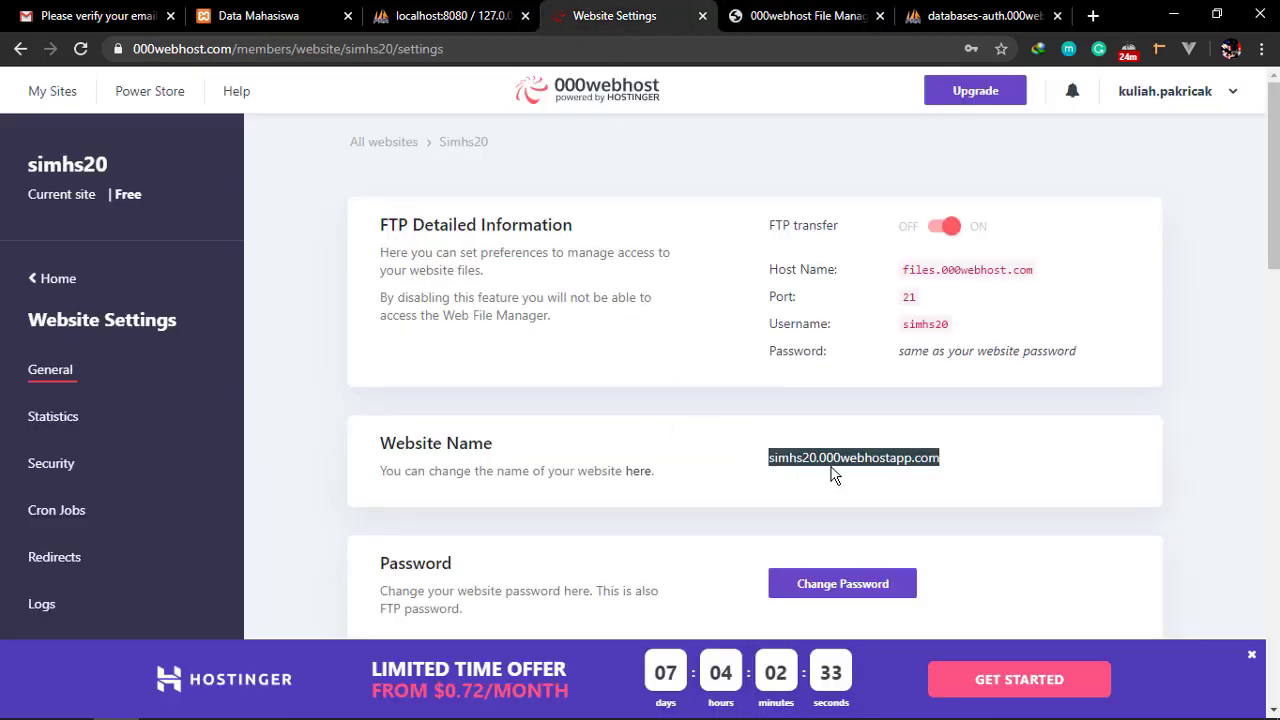
{"action": "left_click", "coordinate": [768, 12]}
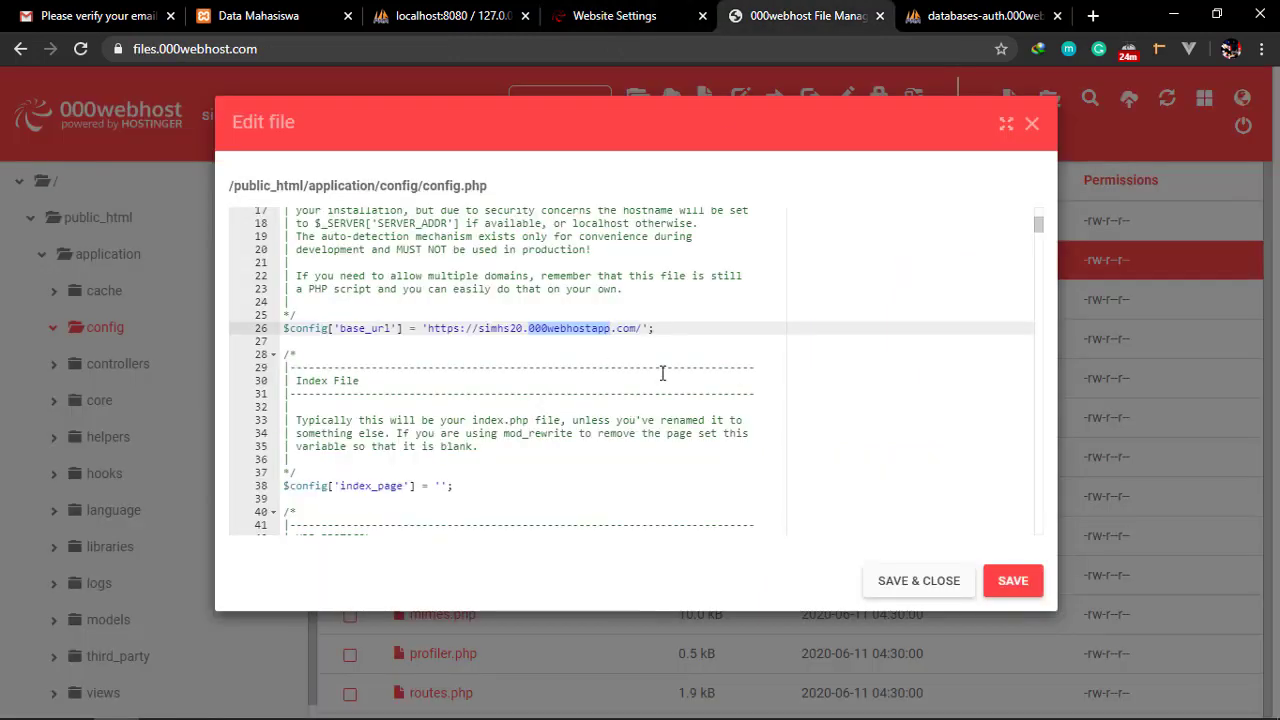
{"action": "left_click", "coordinate": [1013, 580]}
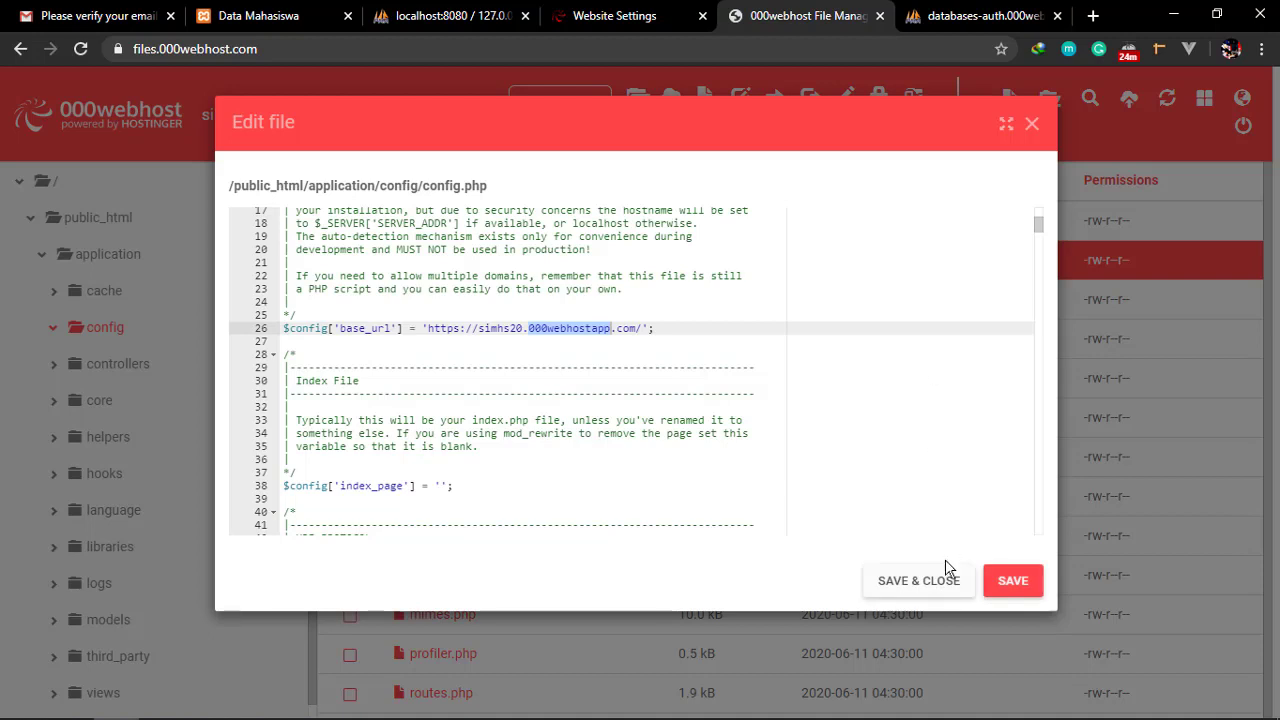
Save and close config.php, then open simhs20.000webhostapp.com in a new tab
{"action": "left_click", "coordinate": [921, 580]}
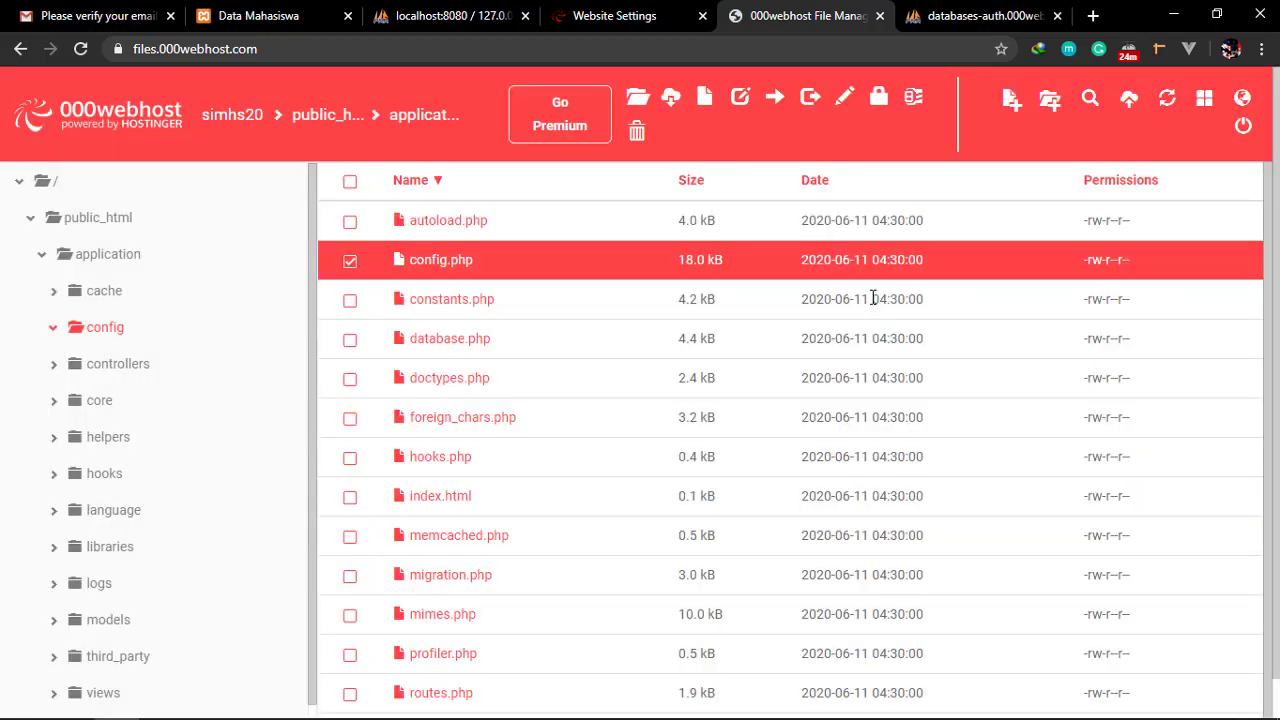
{"action": "left_click", "coordinate": [636, 12]}
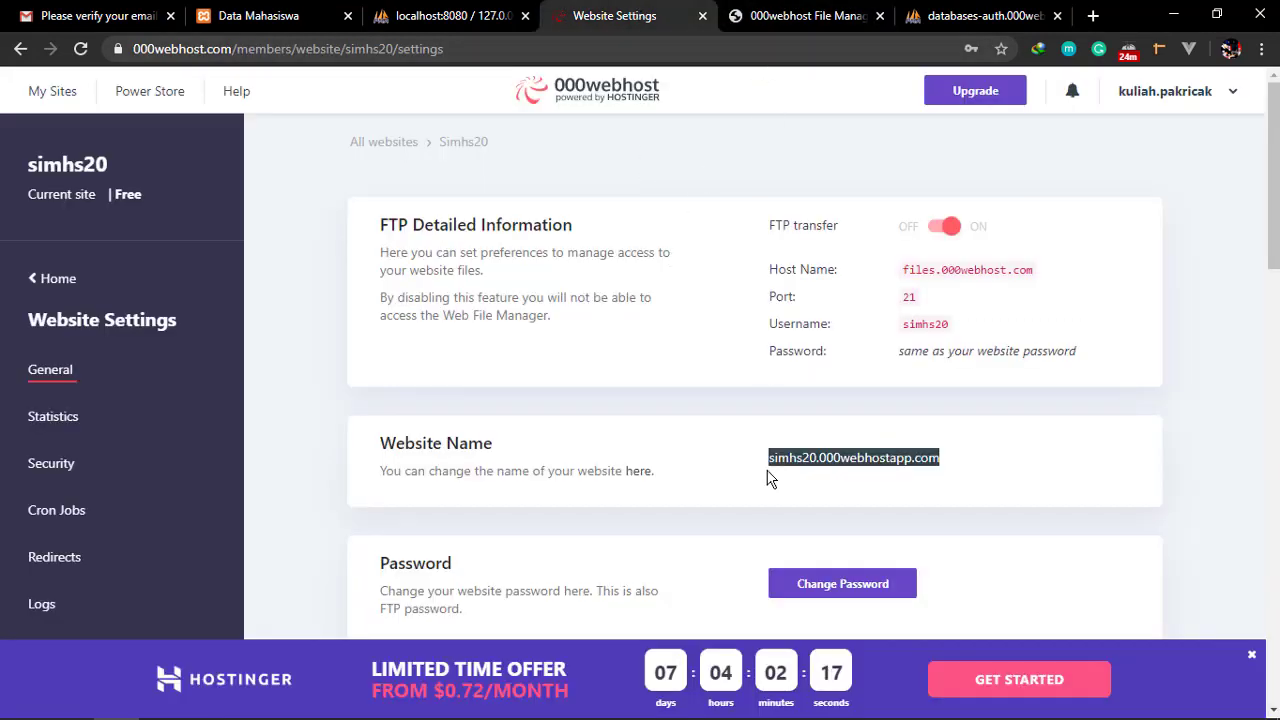
{"action": "right_click", "coordinate": [842, 463]}
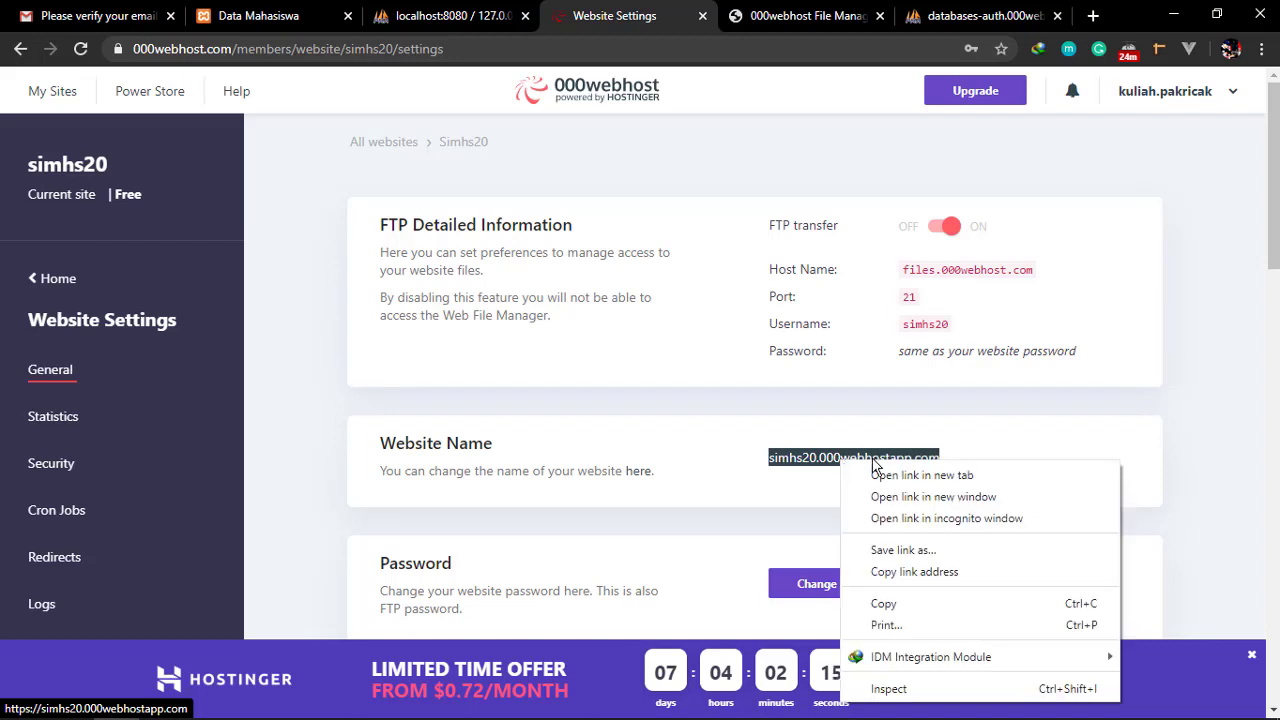
{"action": "left_click", "coordinate": [875, 474]}
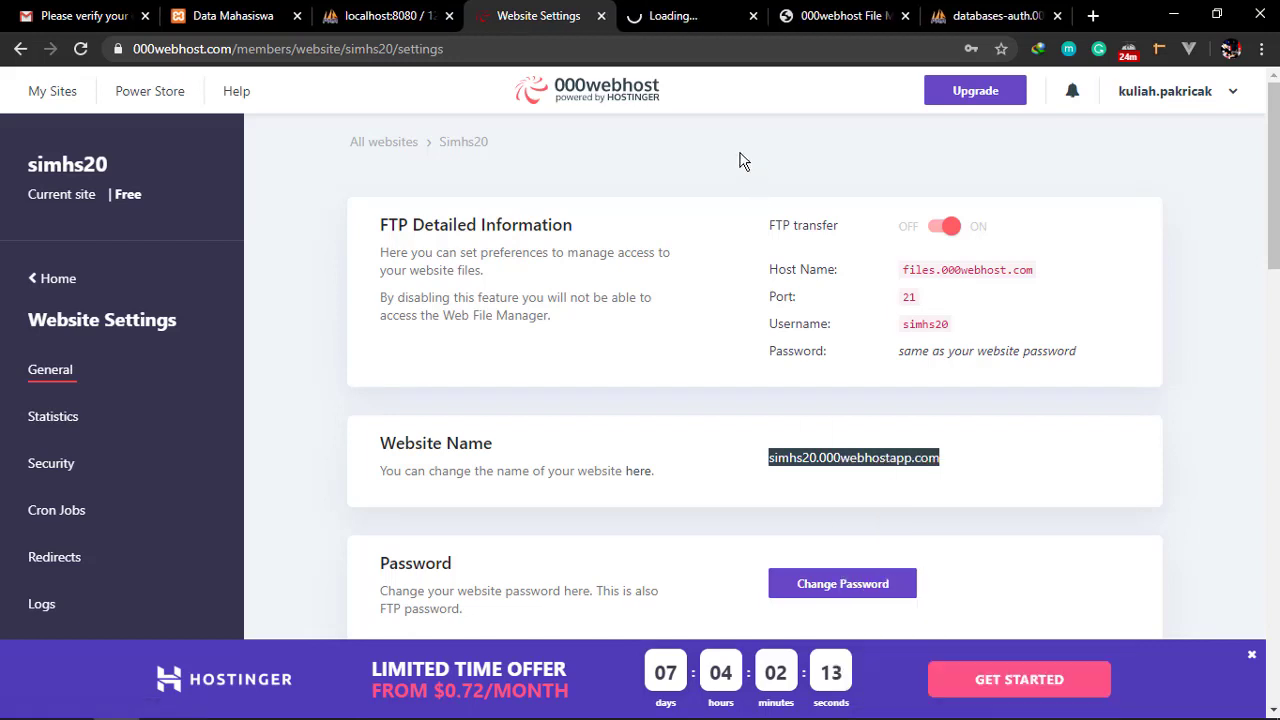
{"action": "left_click", "coordinate": [685, 17]}
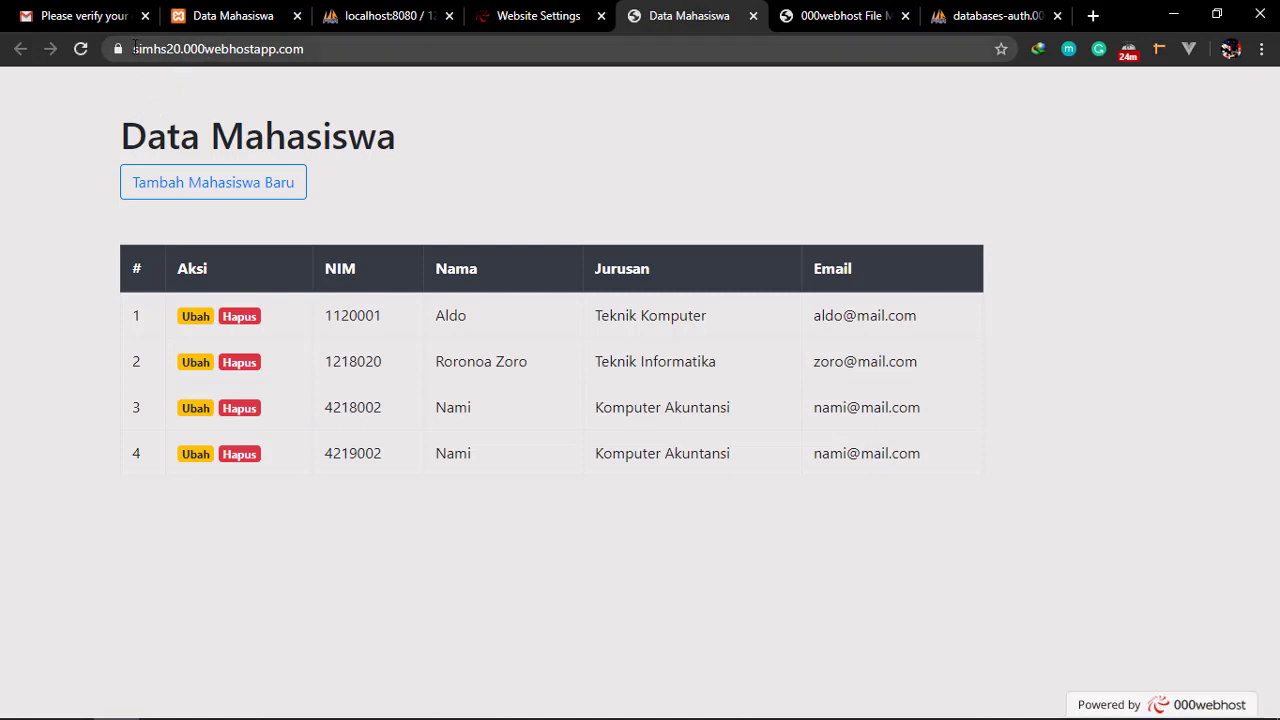
Compare the live site's https address with the local Data Mahasiswa copy
{"action": "left_click", "coordinate": [352, 47]}
{"action": "left_click", "coordinate": [159, 48]}
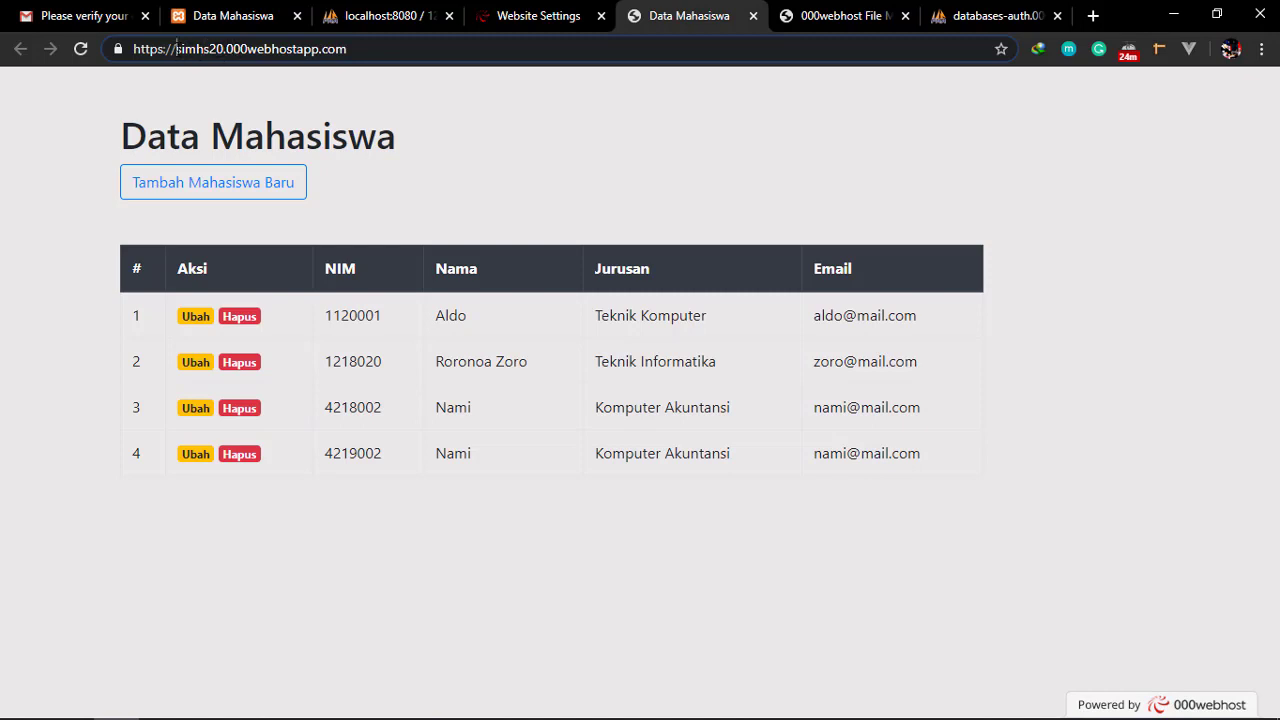
{"action": "left_click_drag", "start_coordinate": [203, 52], "coordinate": [224, 54]}
{"action": "left_click", "coordinate": [365, 58]}
{"action": "left_click", "coordinate": [240, 15]}
{"action": "left_click", "coordinate": [340, 42]}
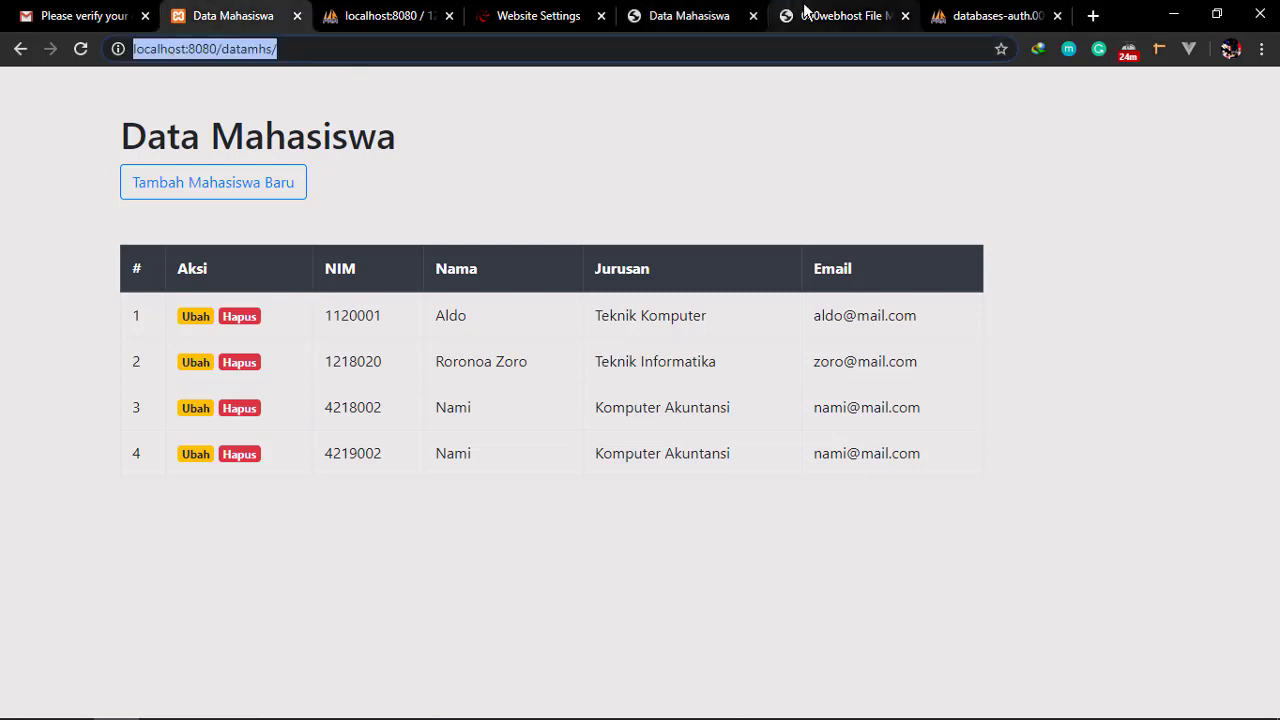
{"action": "left_click", "coordinate": [686, 15]}
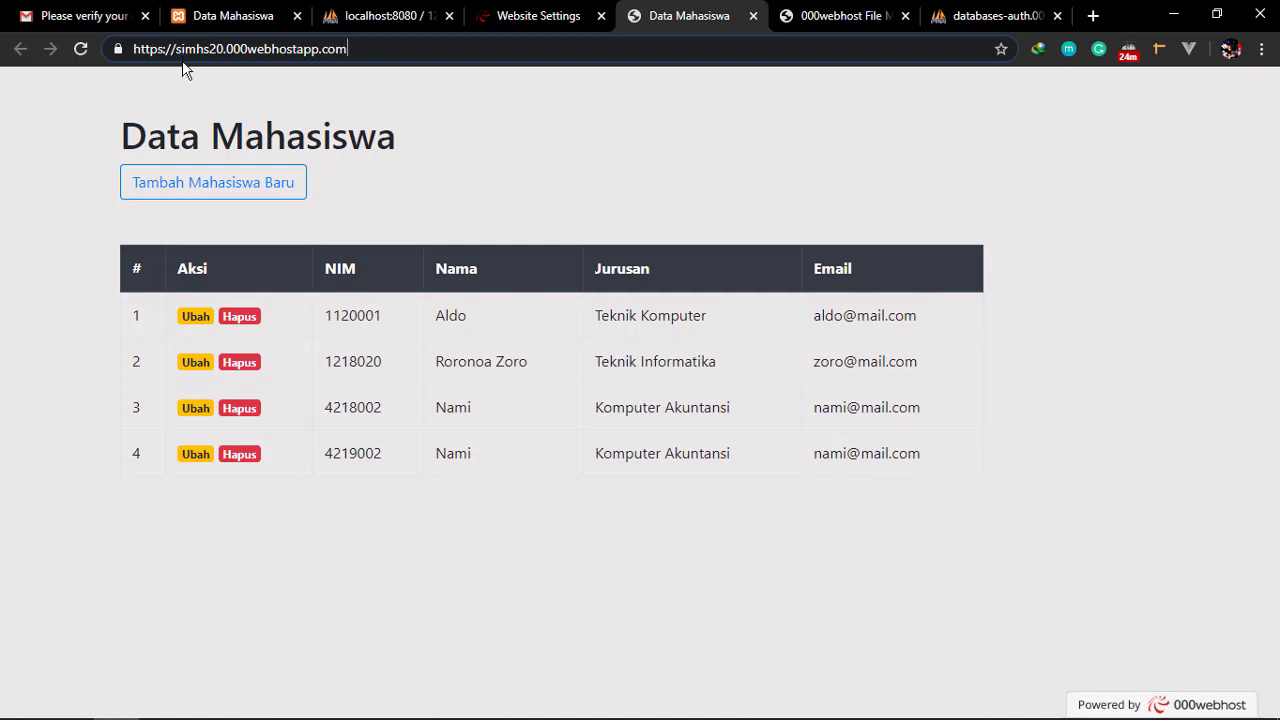
{"action": "key", "text": "ctrl+a"}
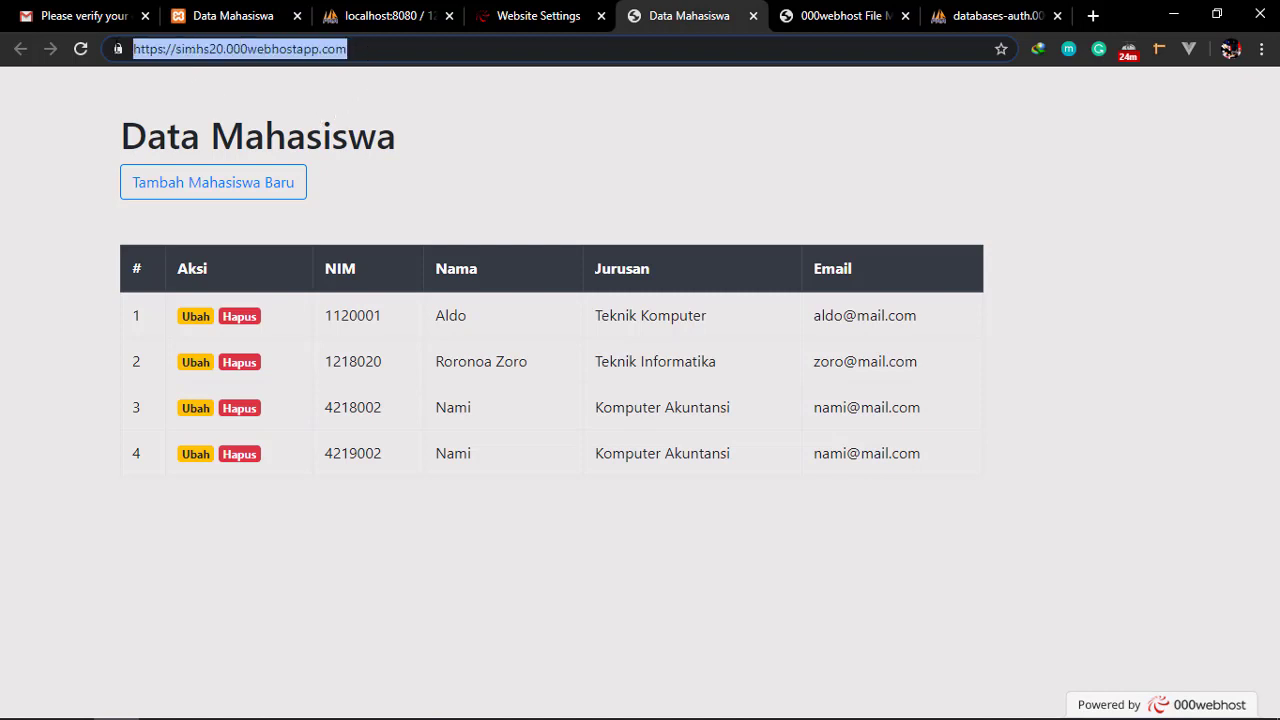
{"action": "left_click", "coordinate": [317, 84]}
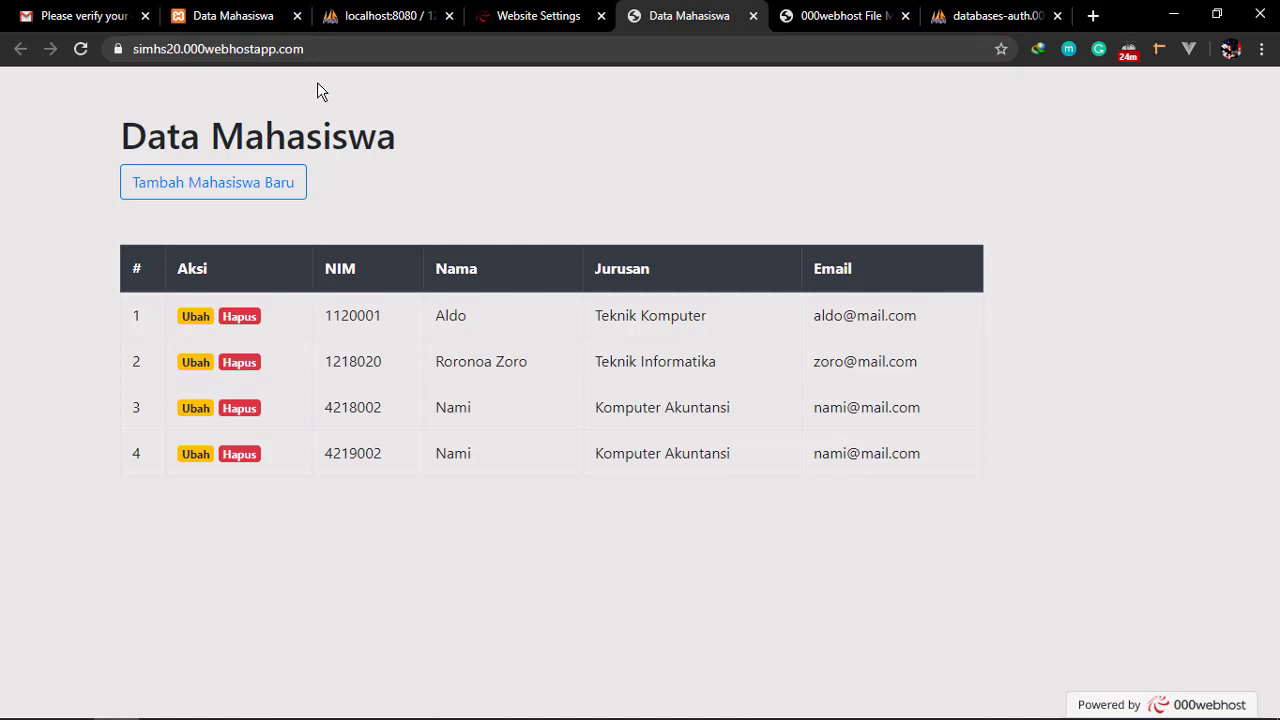
Open the new-student form and enter NIM 123456 and the student's name
{"action": "left_click", "coordinate": [302, 183]}
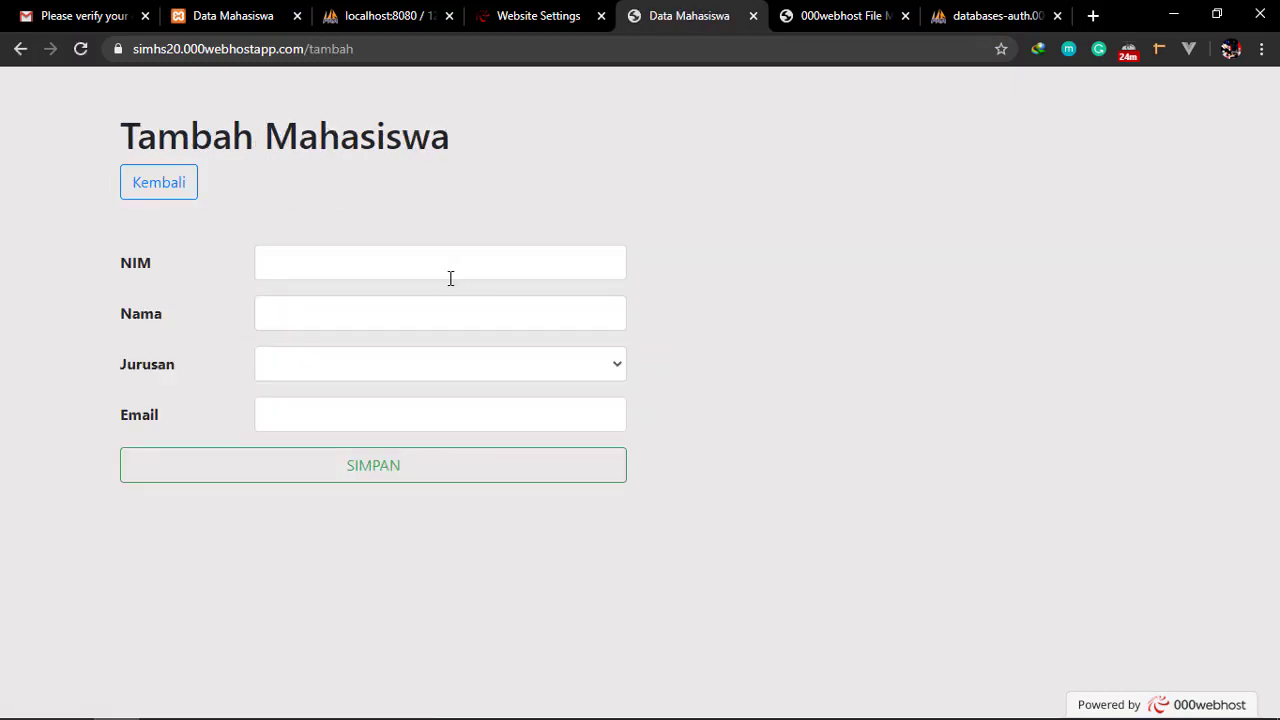
{"action": "left_click", "coordinate": [454, 269]}
{"action": "type", "text": "Yeg"}
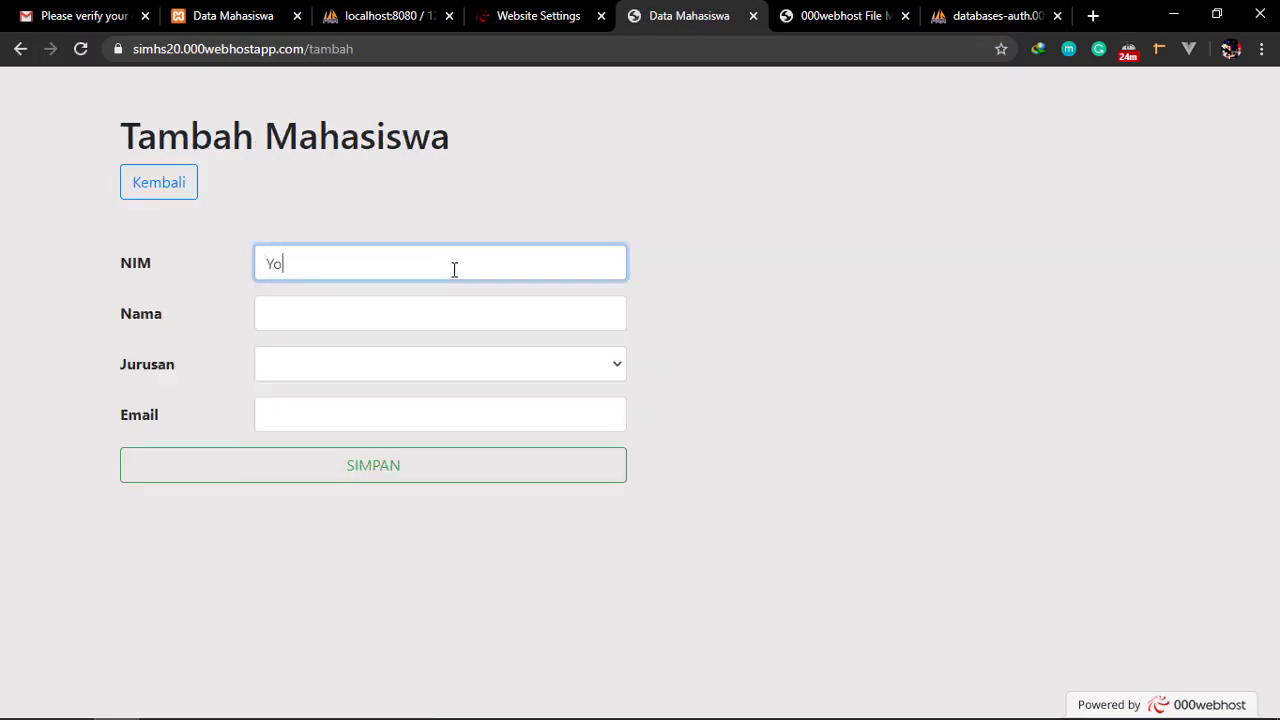
{"action": "key", "text": "BackSpace"}
{"action": "key", "text": "BackSpace"}
{"action": "key", "text": "BackSpace"}
{"action": "type", "text": "1234"}
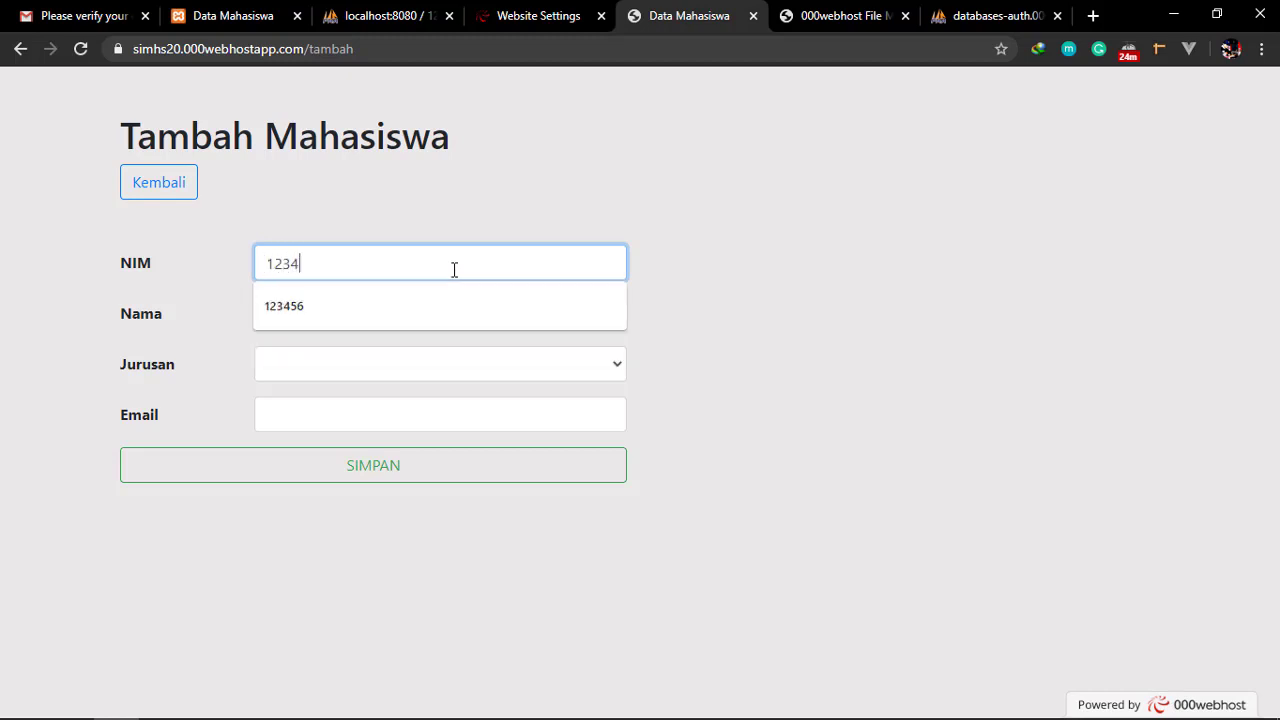
{"action": "key", "text": "Down"}
{"action": "key", "text": "Return"}
{"action": "key", "text": "Tab"}
{"action": "type", "text": "Yogi"}
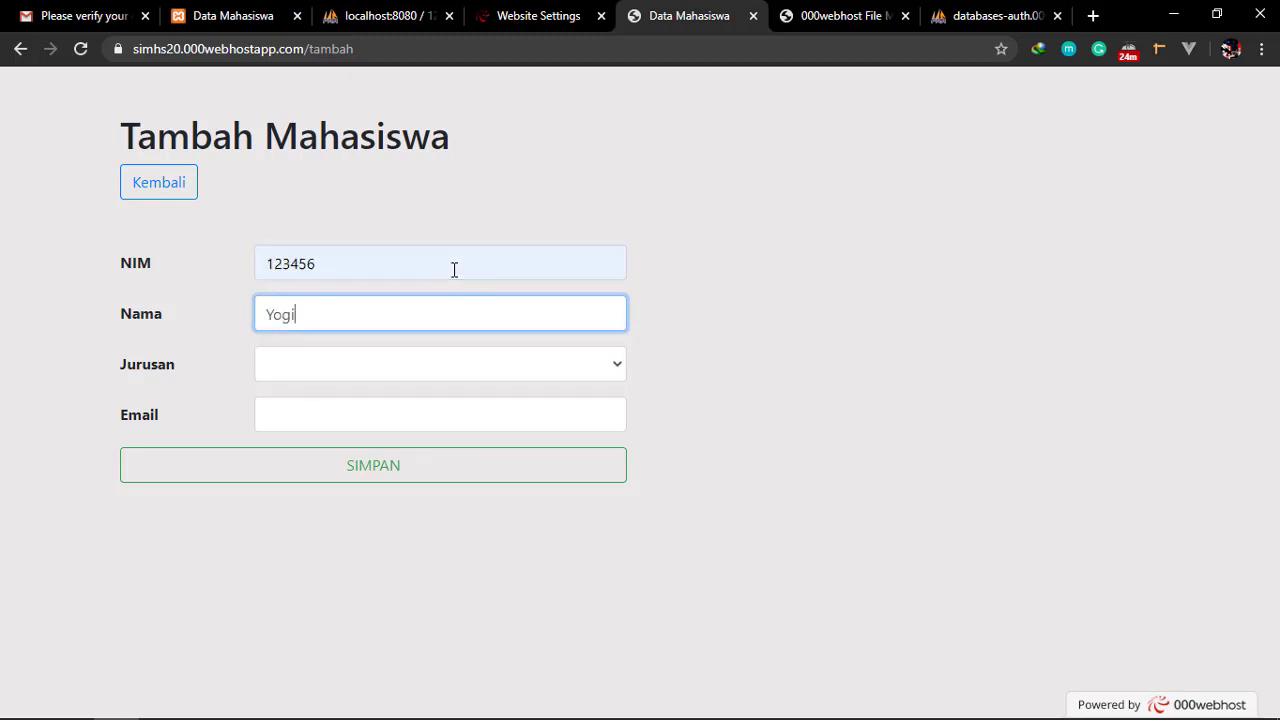
Choose Teknik Informatika as major, fill in the student's e-mail, and save the record
{"action": "key", "text": "Tab"}
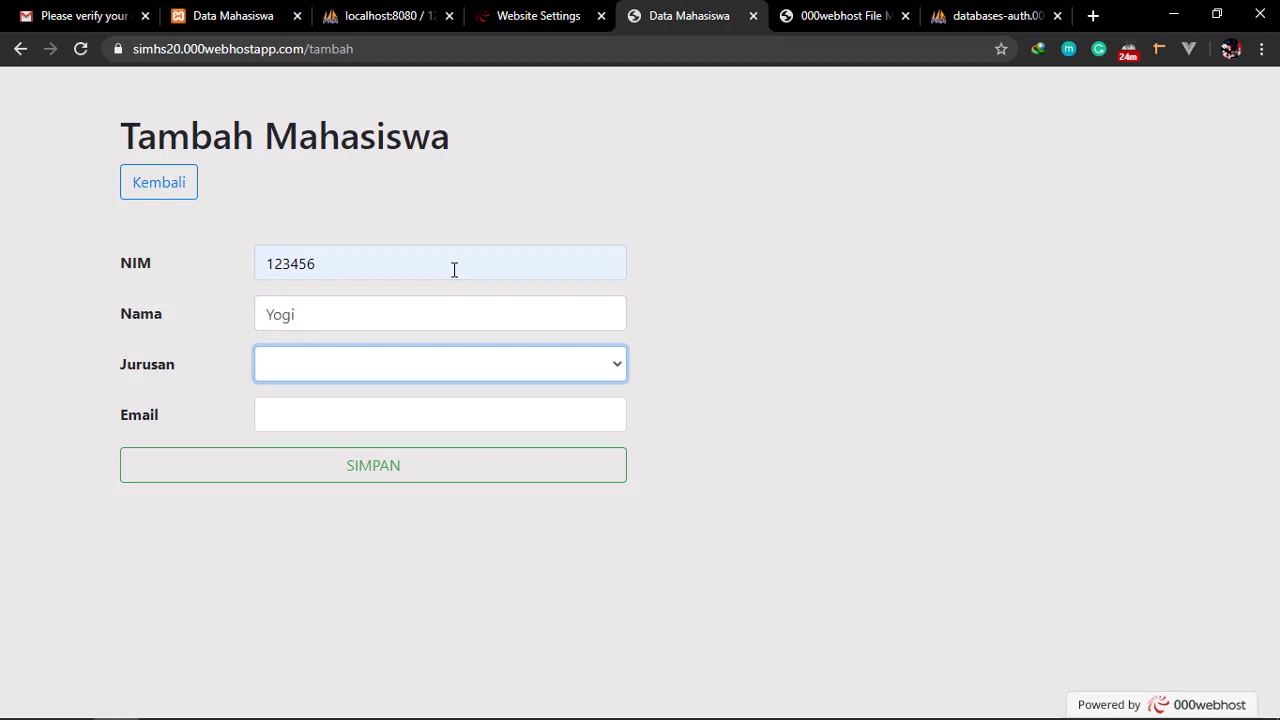
{"action": "key", "text": "Down"}
{"action": "key", "text": "Tab"}
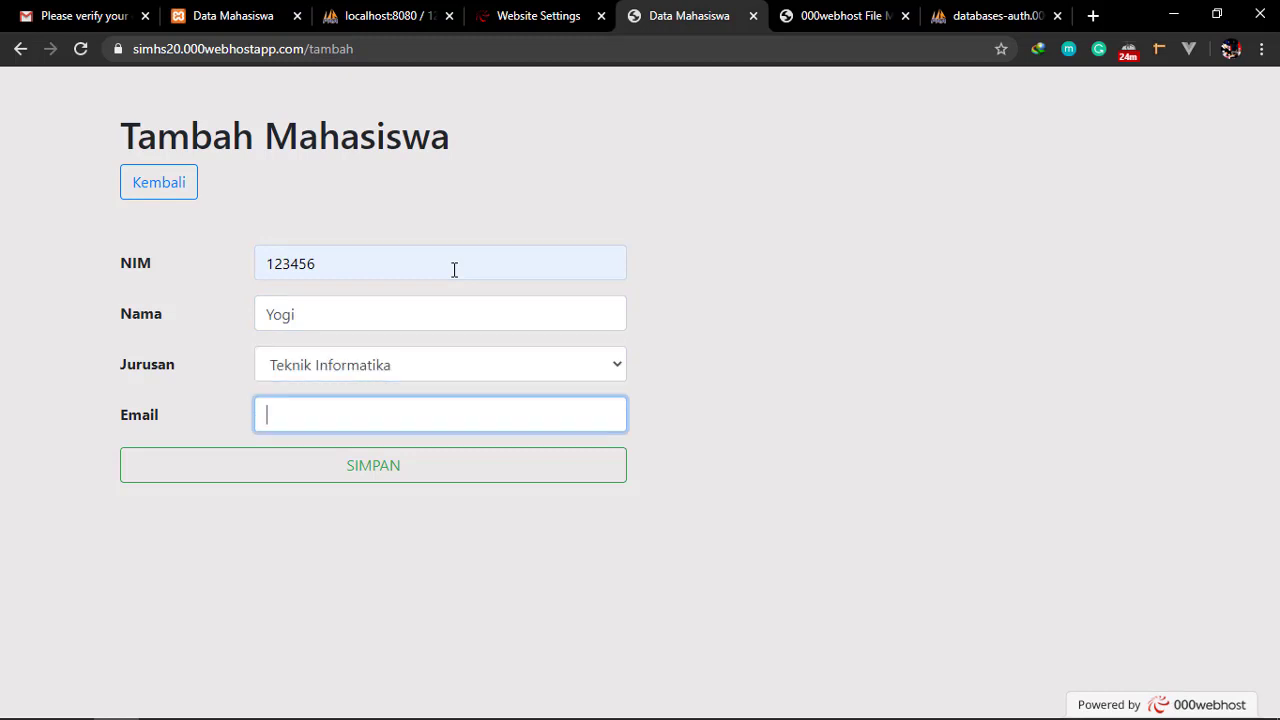
{"action": "type", "text": "yo"}
{"action": "key", "text": "Down"}
{"action": "key", "text": "Return"}
{"action": "key", "text": "Tab"}
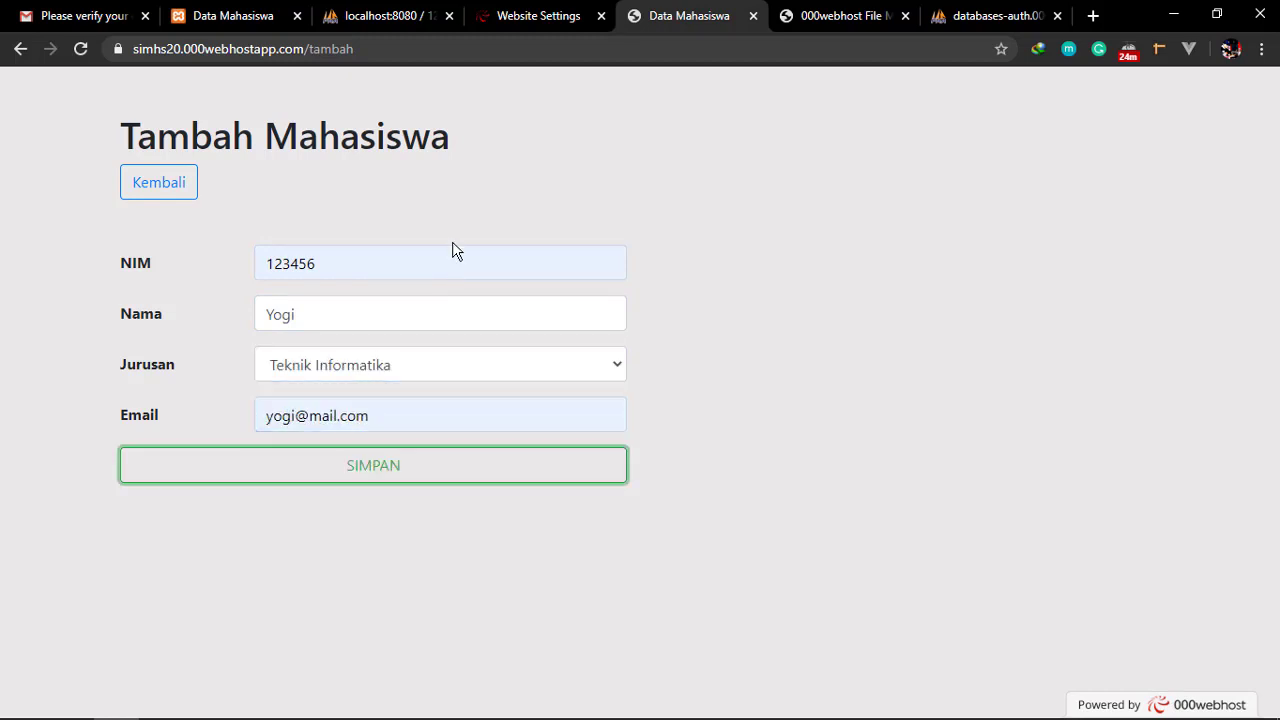
{"action": "left_click", "coordinate": [410, 470]}
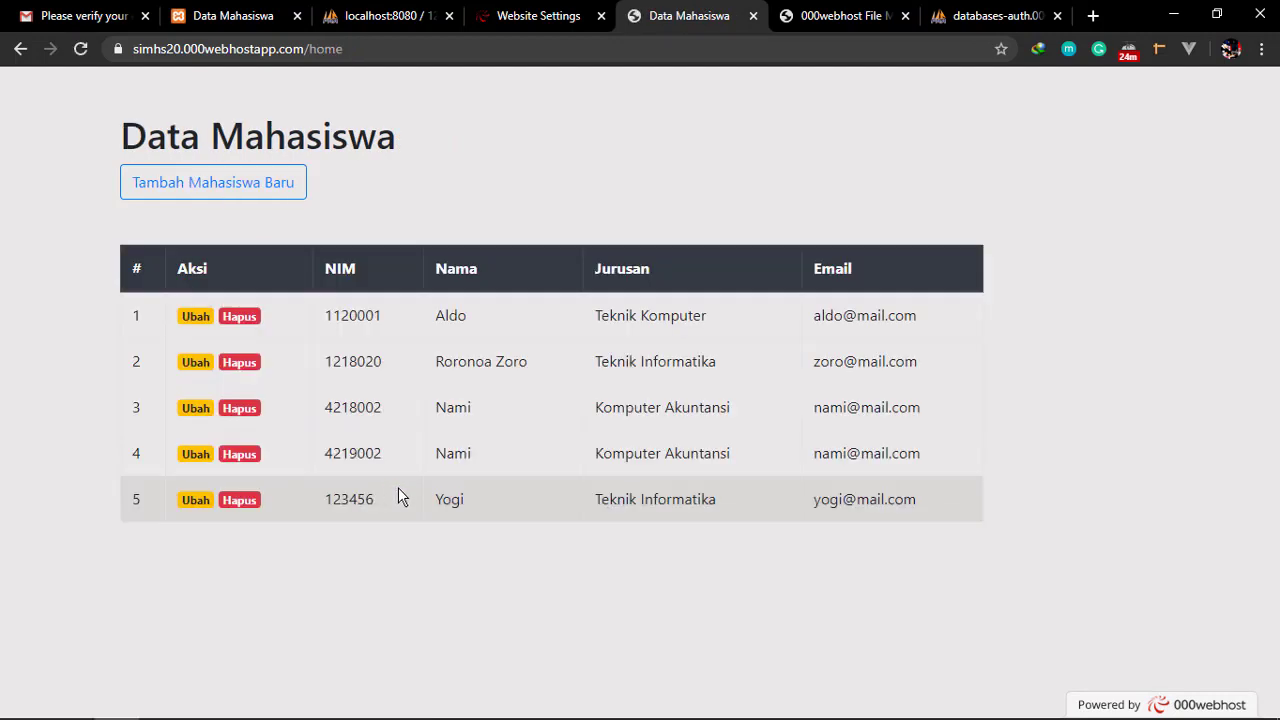
{"action": "left_click_drag", "start_coordinate": [342, 499], "coordinate": [677, 492]}
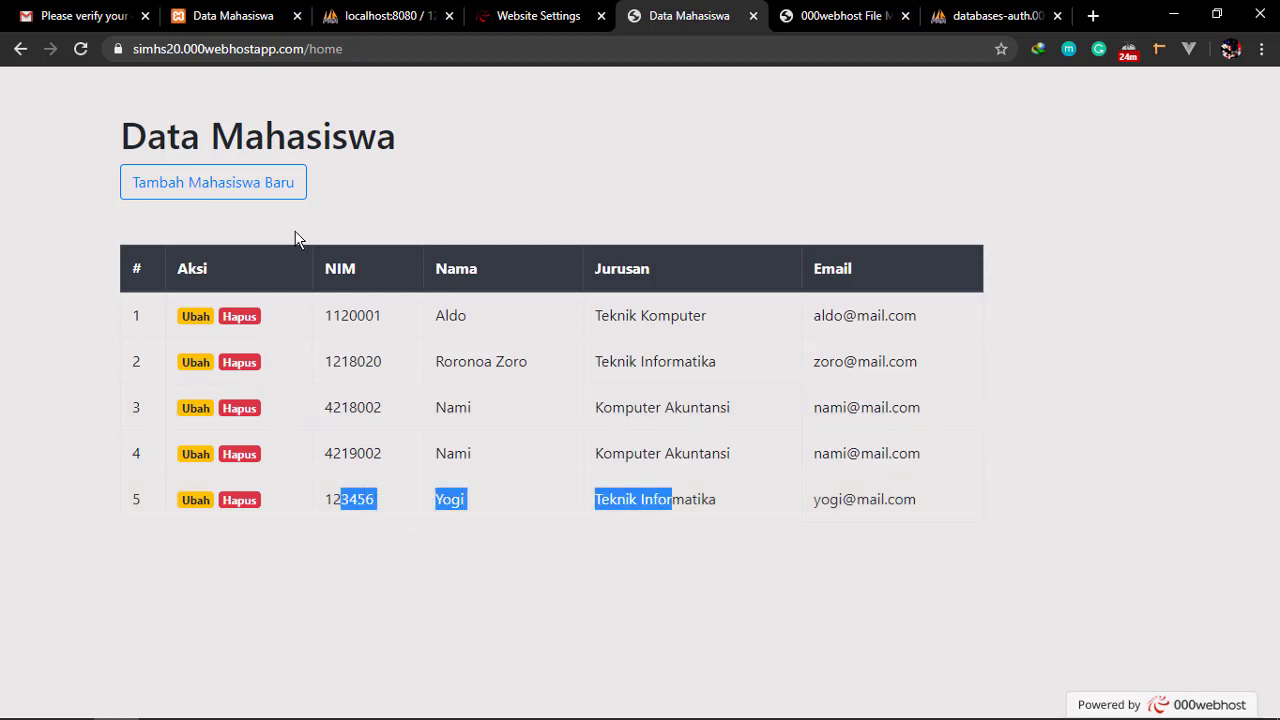
{"action": "left_click", "coordinate": [190, 50]}
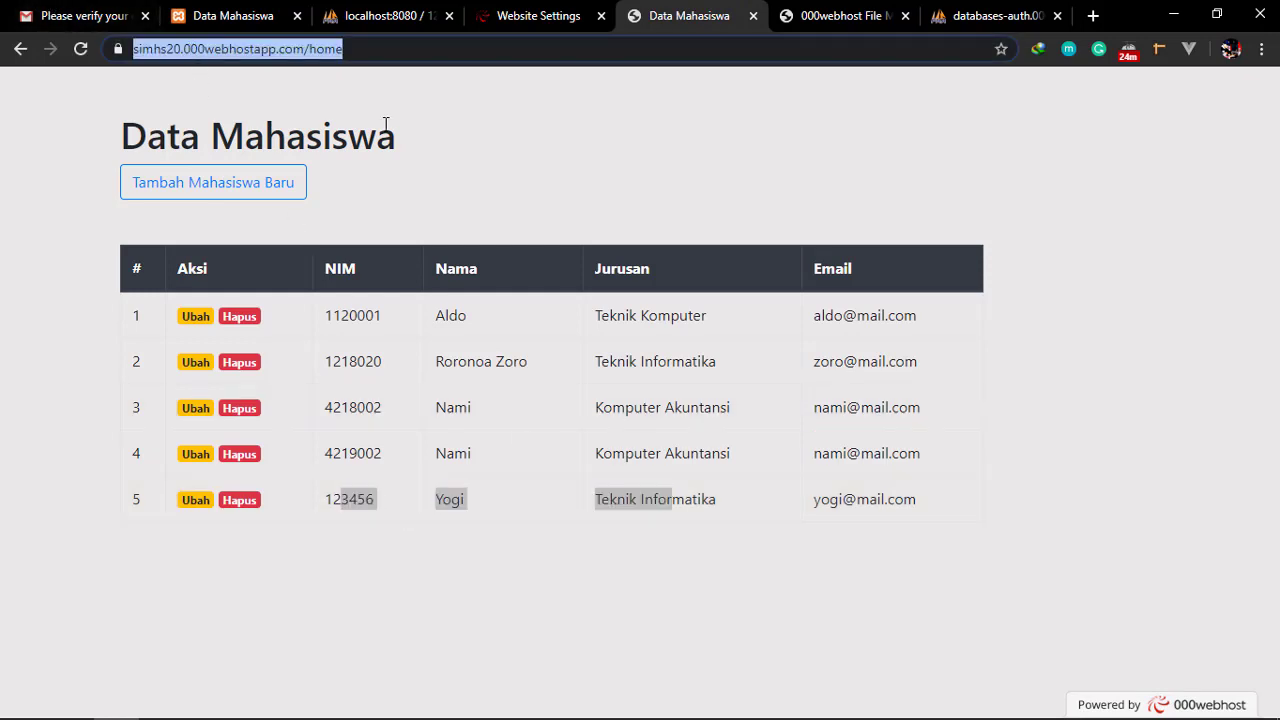
{"action": "left_click", "coordinate": [540, 160]}
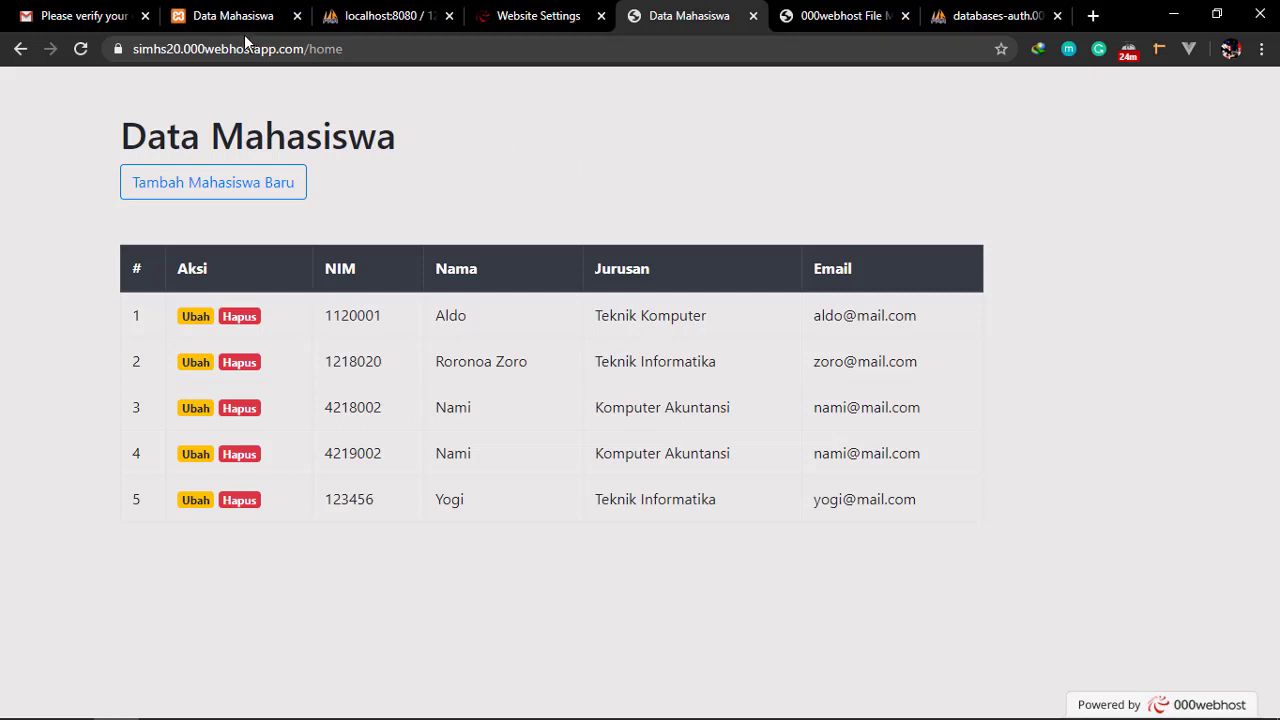
{"action": "left_click_drag", "start_coordinate": [305, 49], "coordinate": [133, 49]}
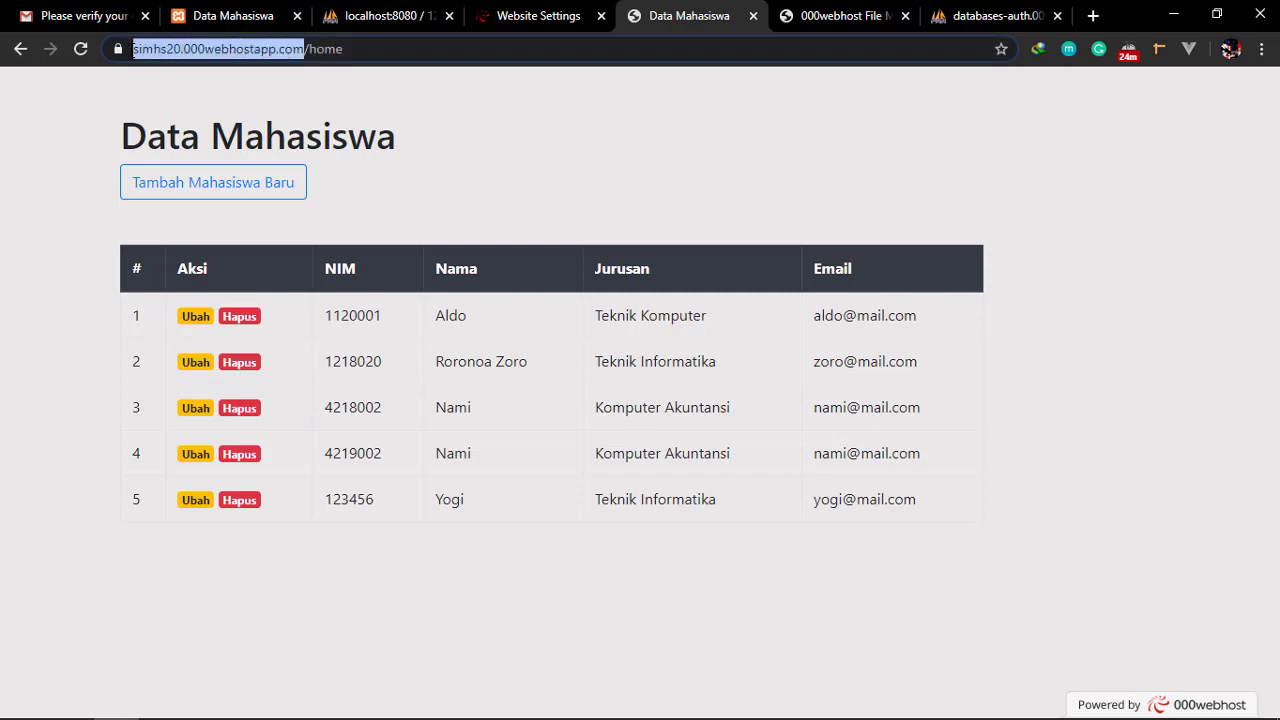
{"action": "left_click", "coordinate": [305, 49]}
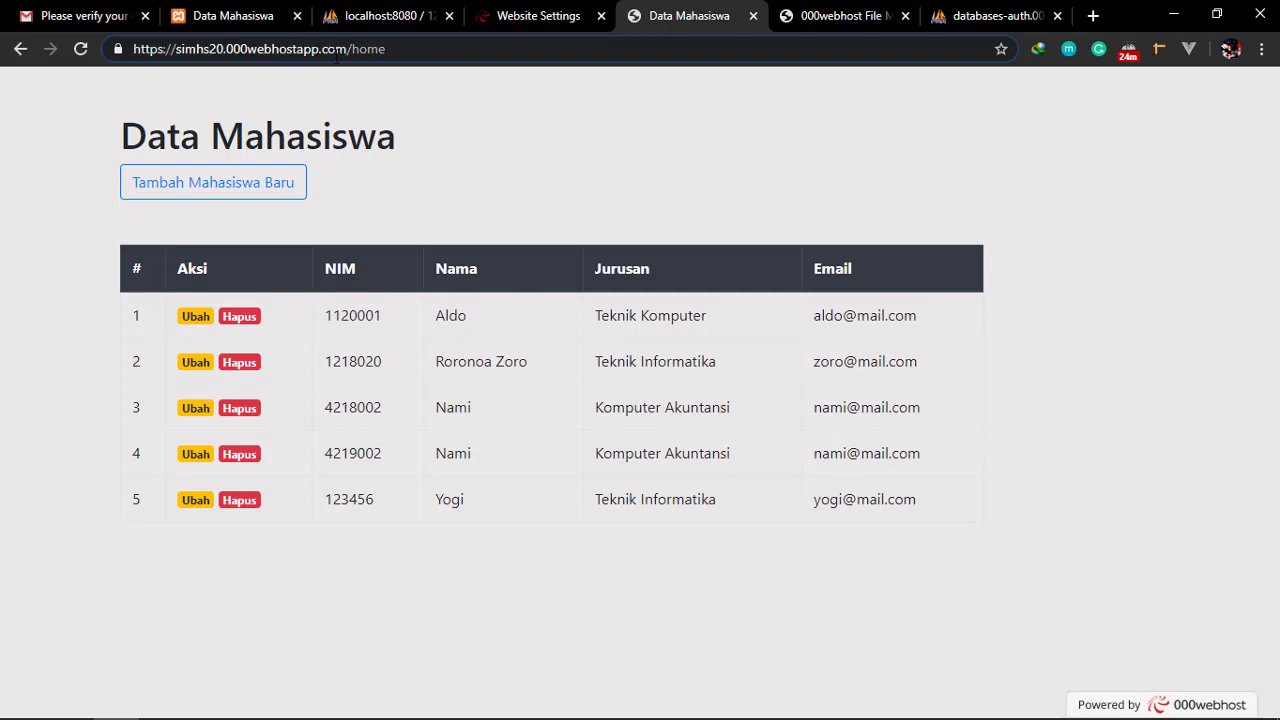
{"action": "left_click_drag", "start_coordinate": [305, 49], "coordinate": [134, 62]}
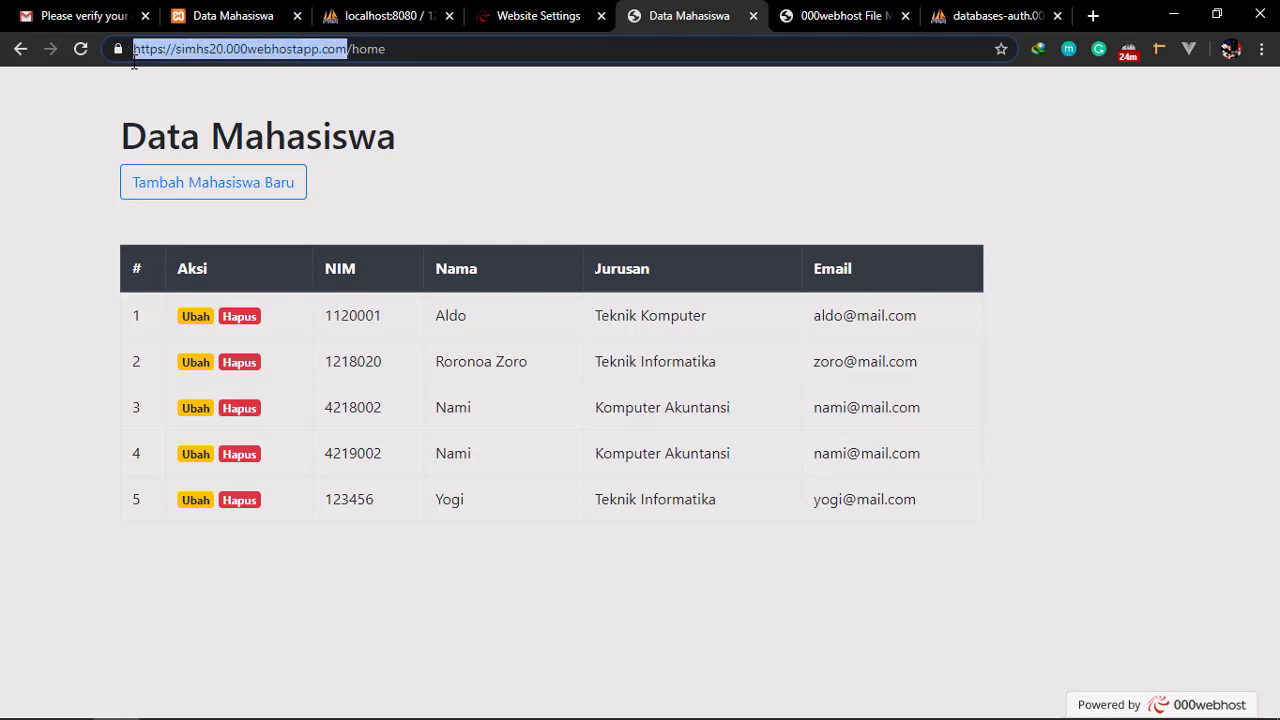